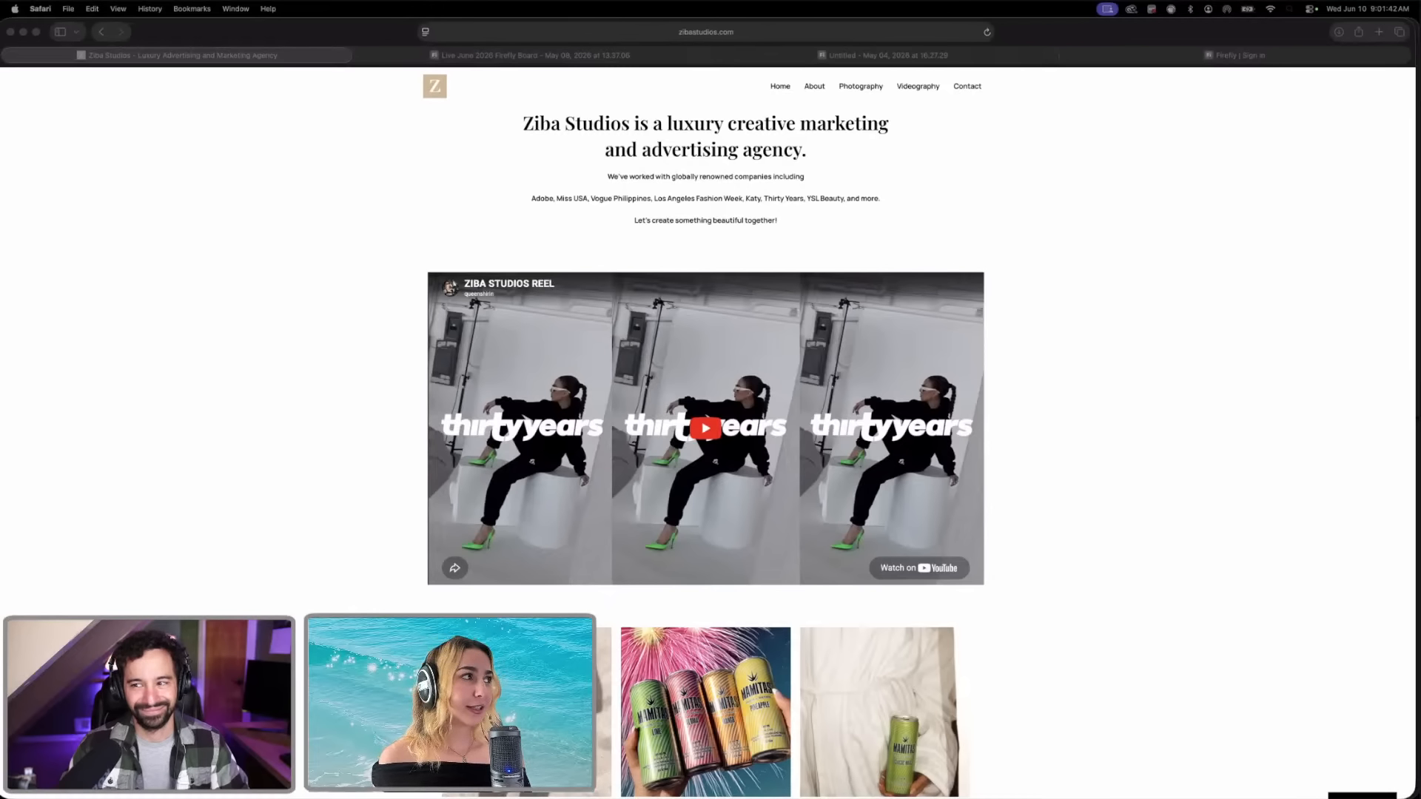
# Step: Review the Adobe Live Firefly board and the Firefly home page, and play the generated Miami beach drone video on the untitled board
pyautogui.click(538, 56)
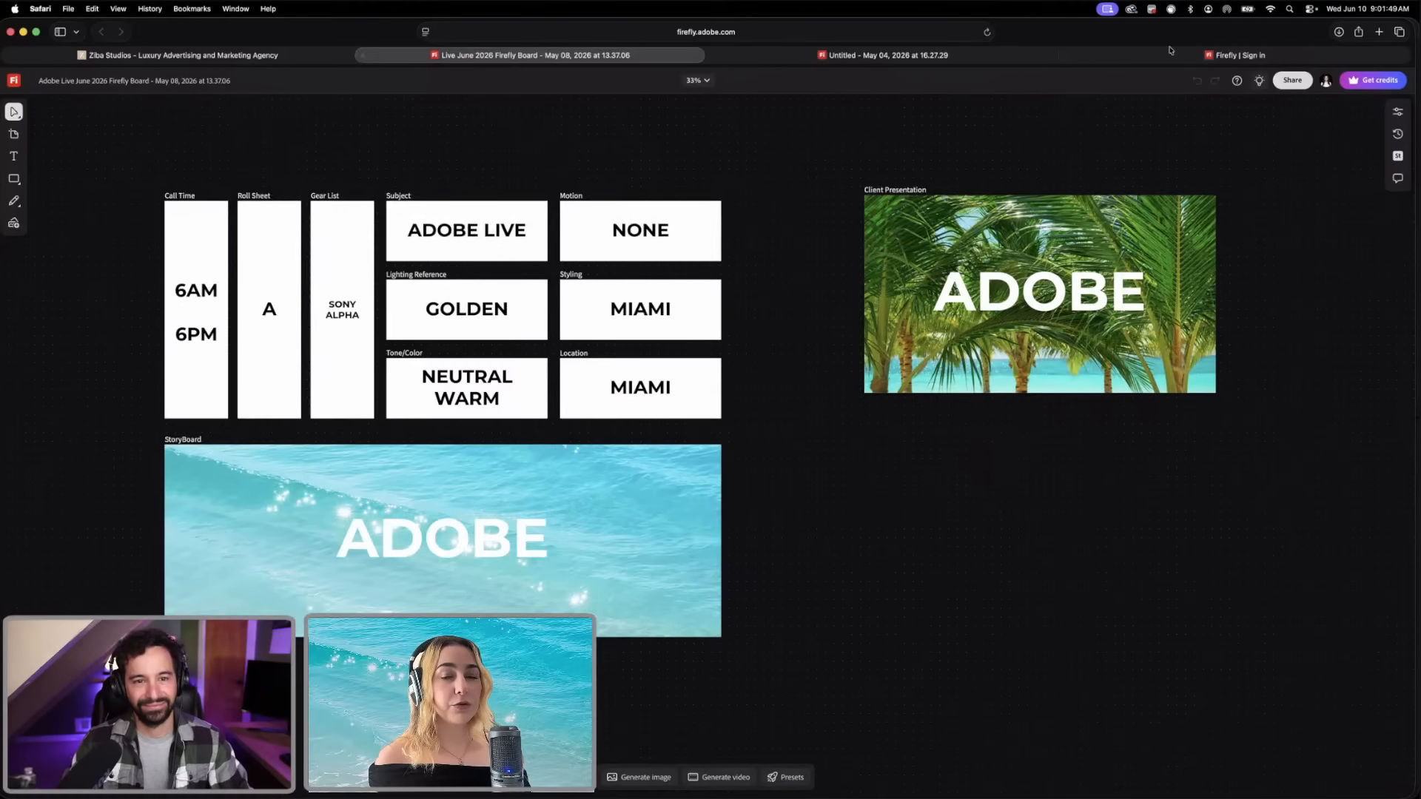
pyautogui.click(1210, 58)
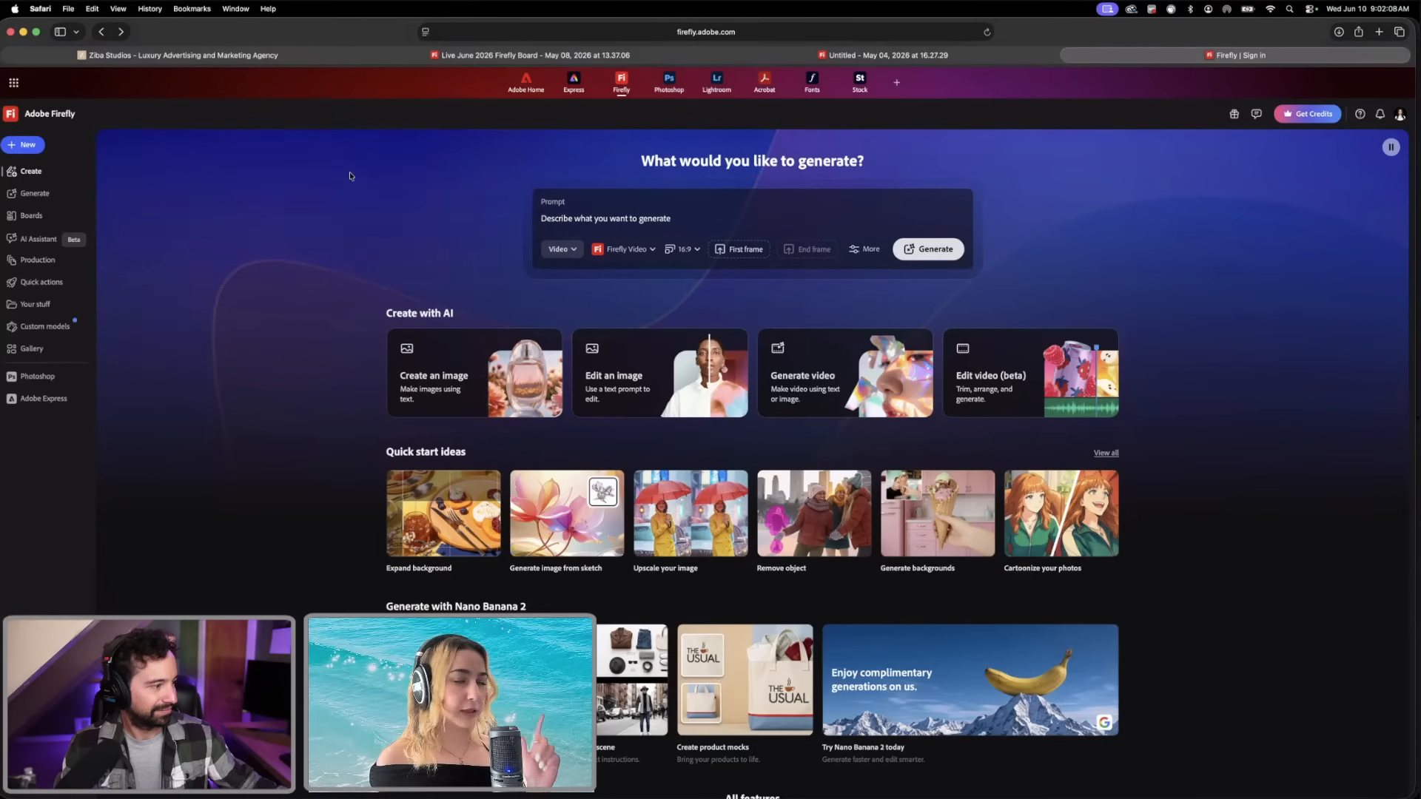
pyautogui.click(429, 58)
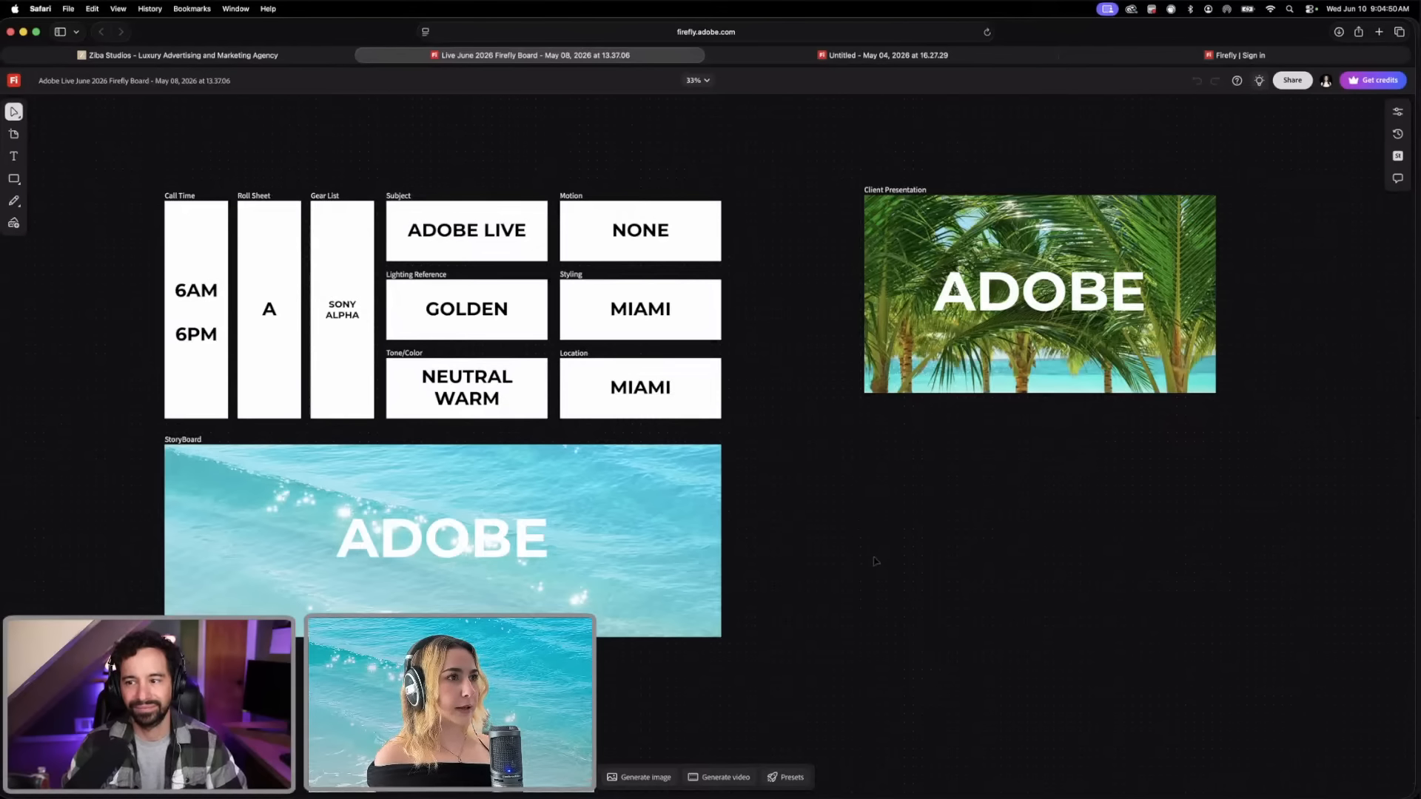
pyautogui.click(806, 60)
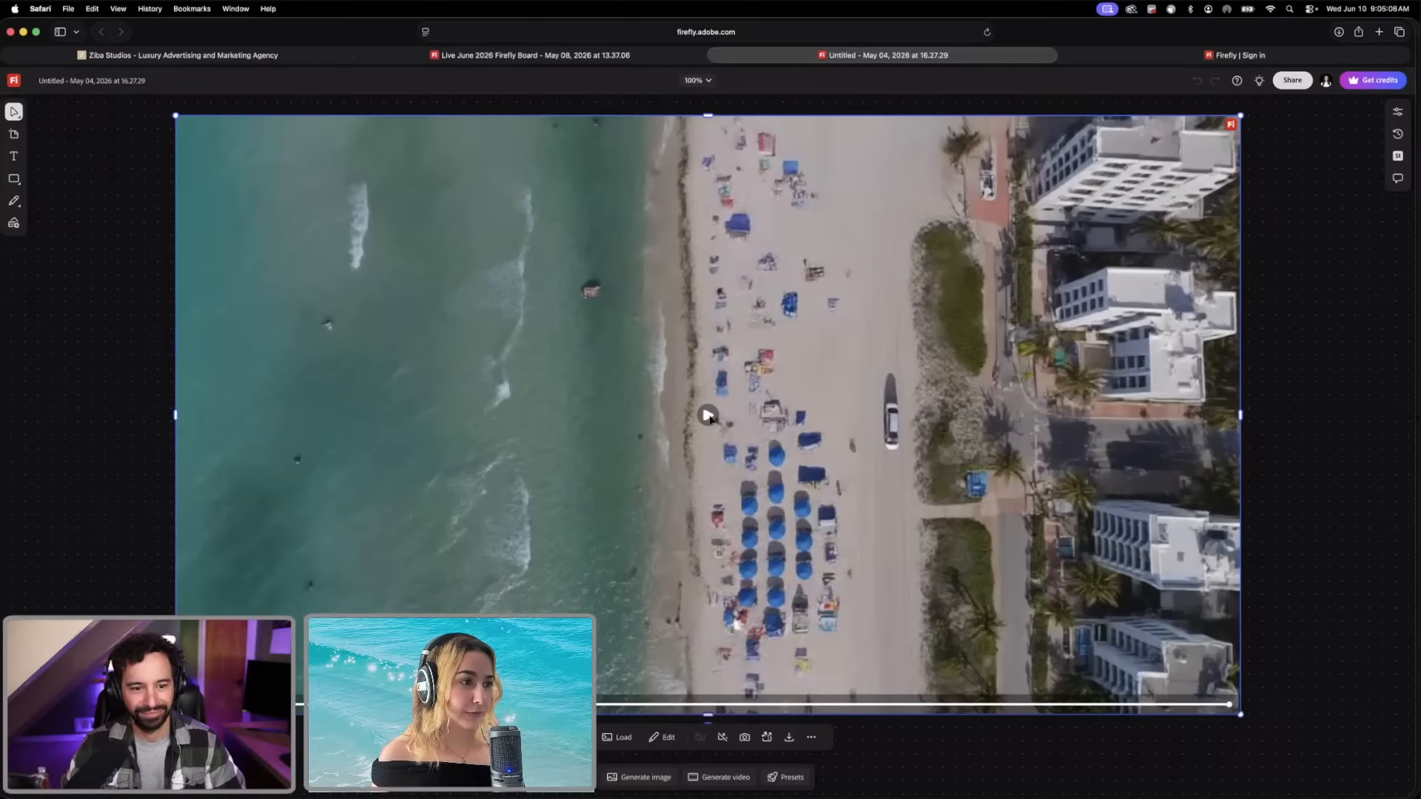
pyautogui.click(708, 416)
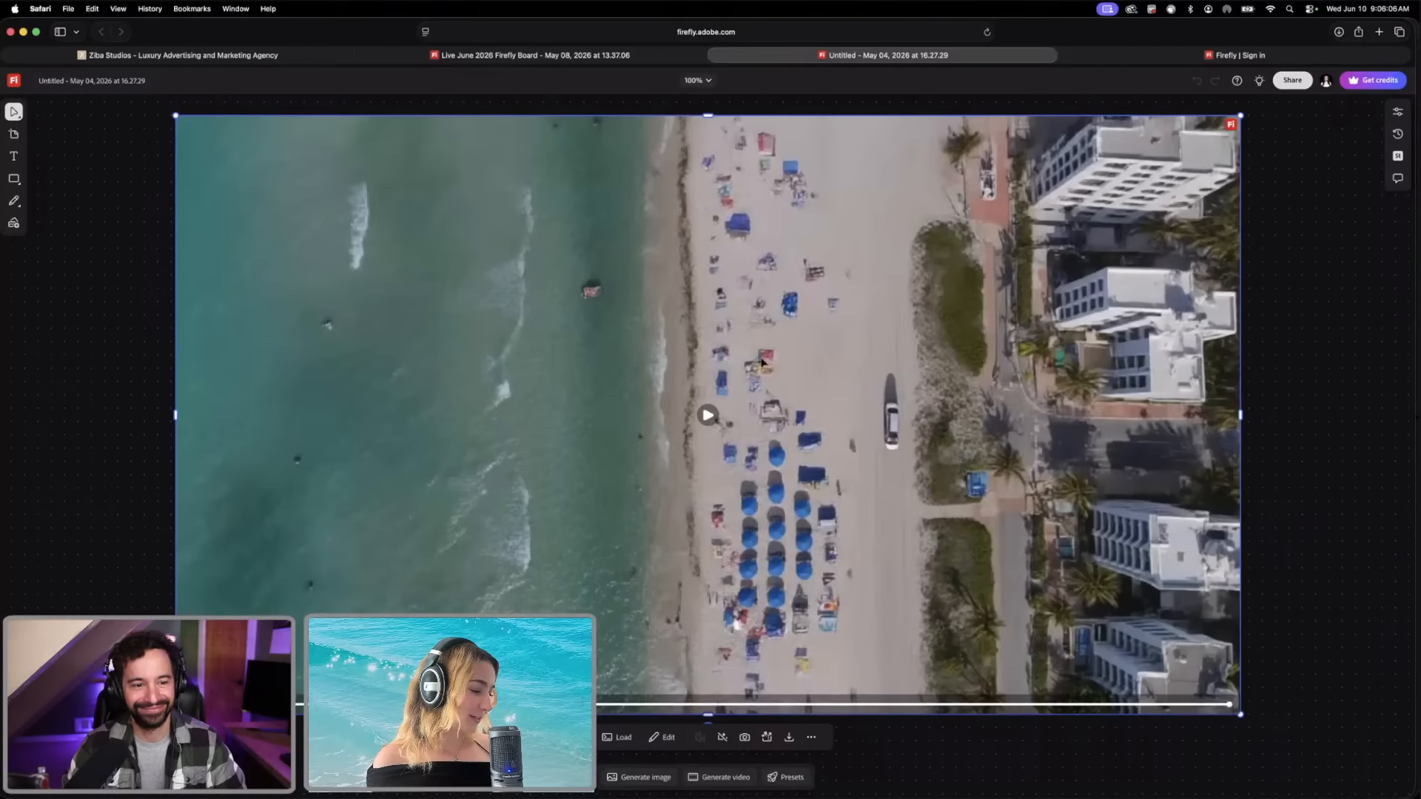
# Step: Switch to Premiere and expand the 01_SEQUENCES and 02_VIDEOS bins, including the FIREFLY BOARD VIDEO sub-bin
pyautogui.hotkey('ctrl', 'Up')
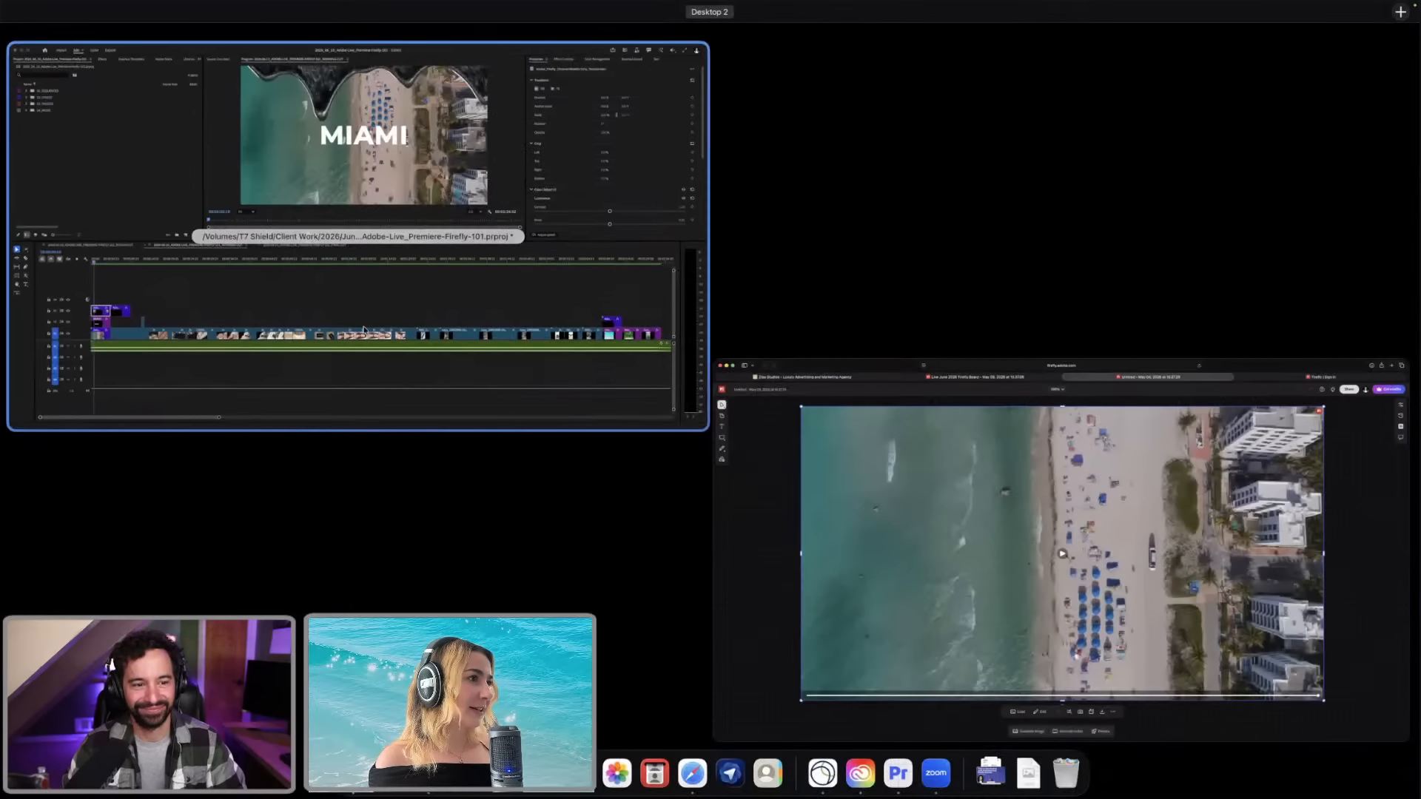
pyautogui.click(363, 330)
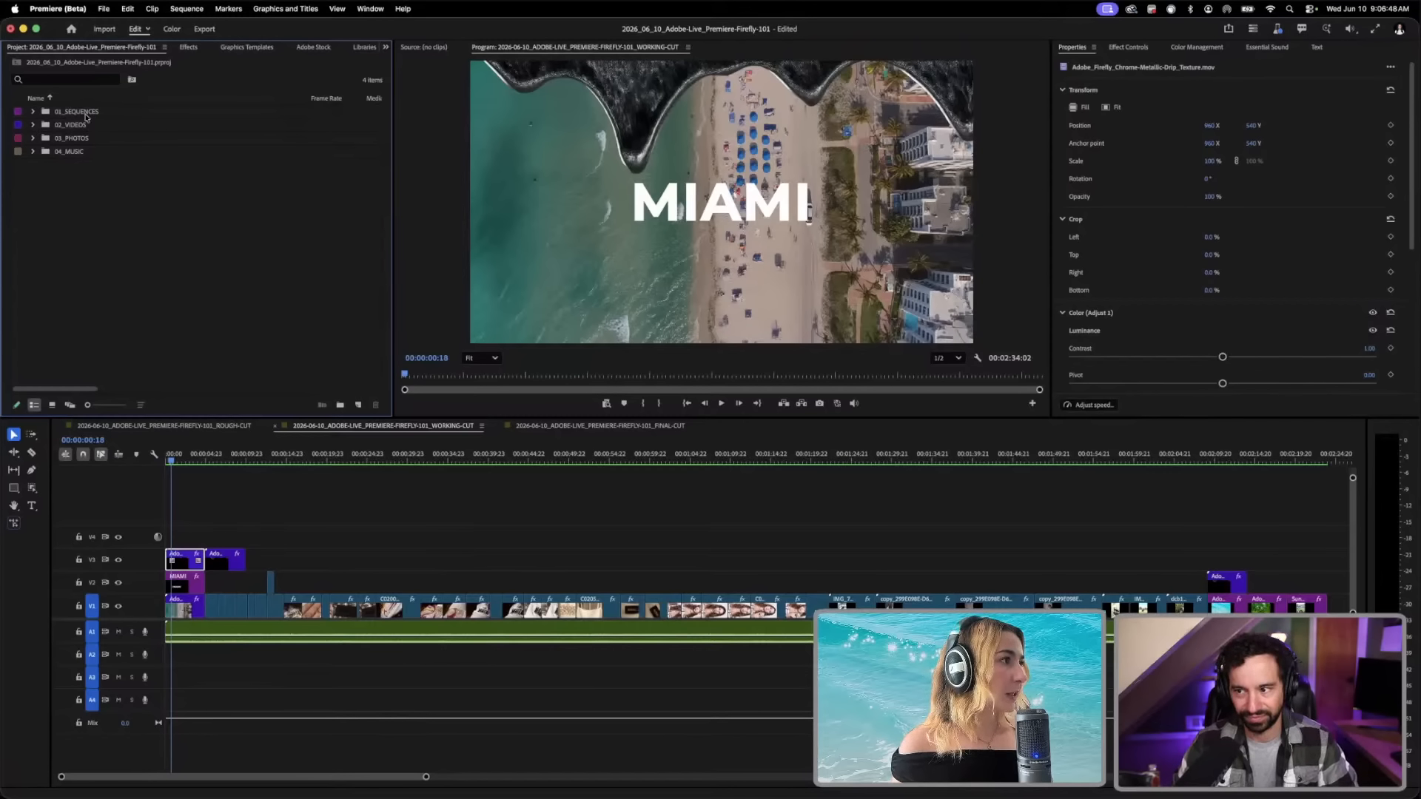
pyautogui.click(33, 111)
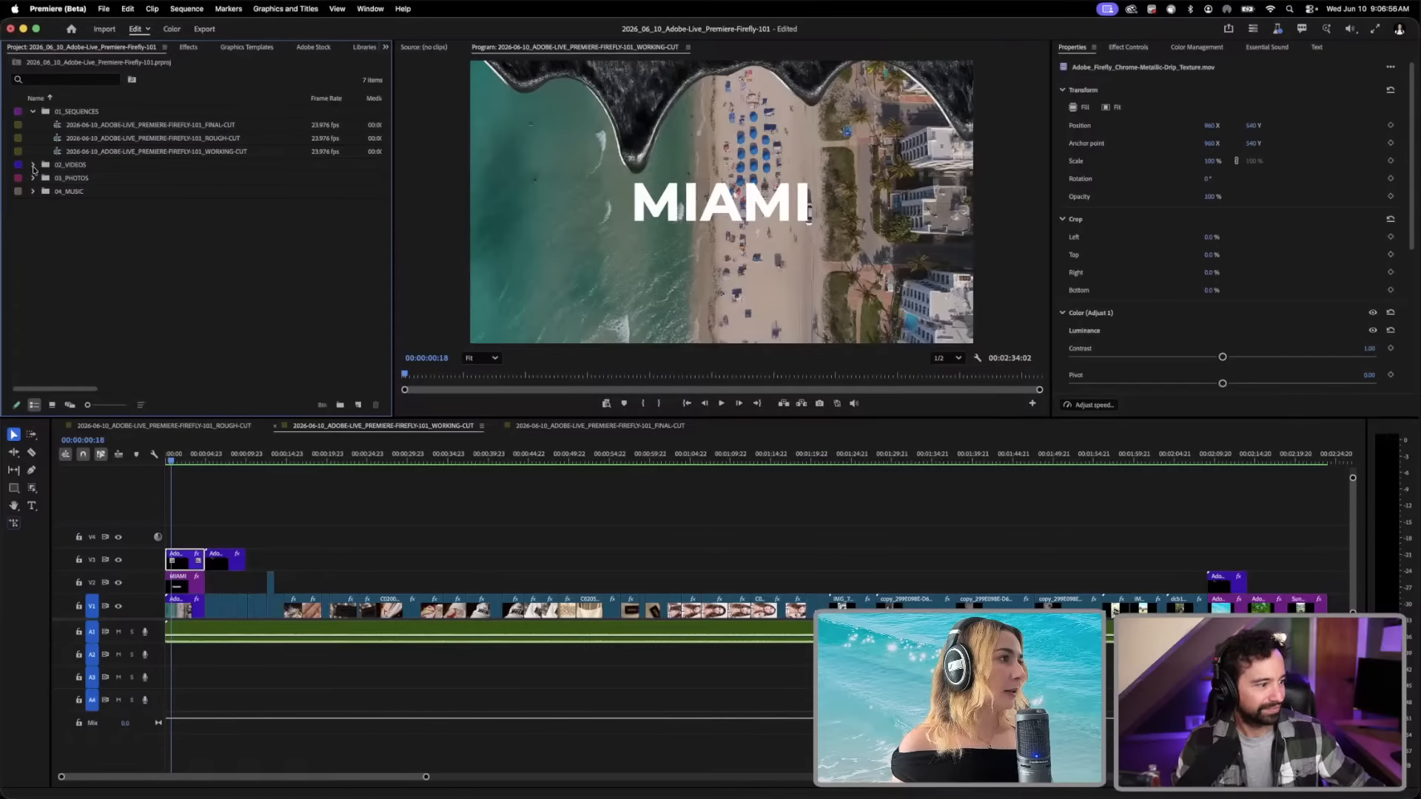
pyautogui.click(33, 165)
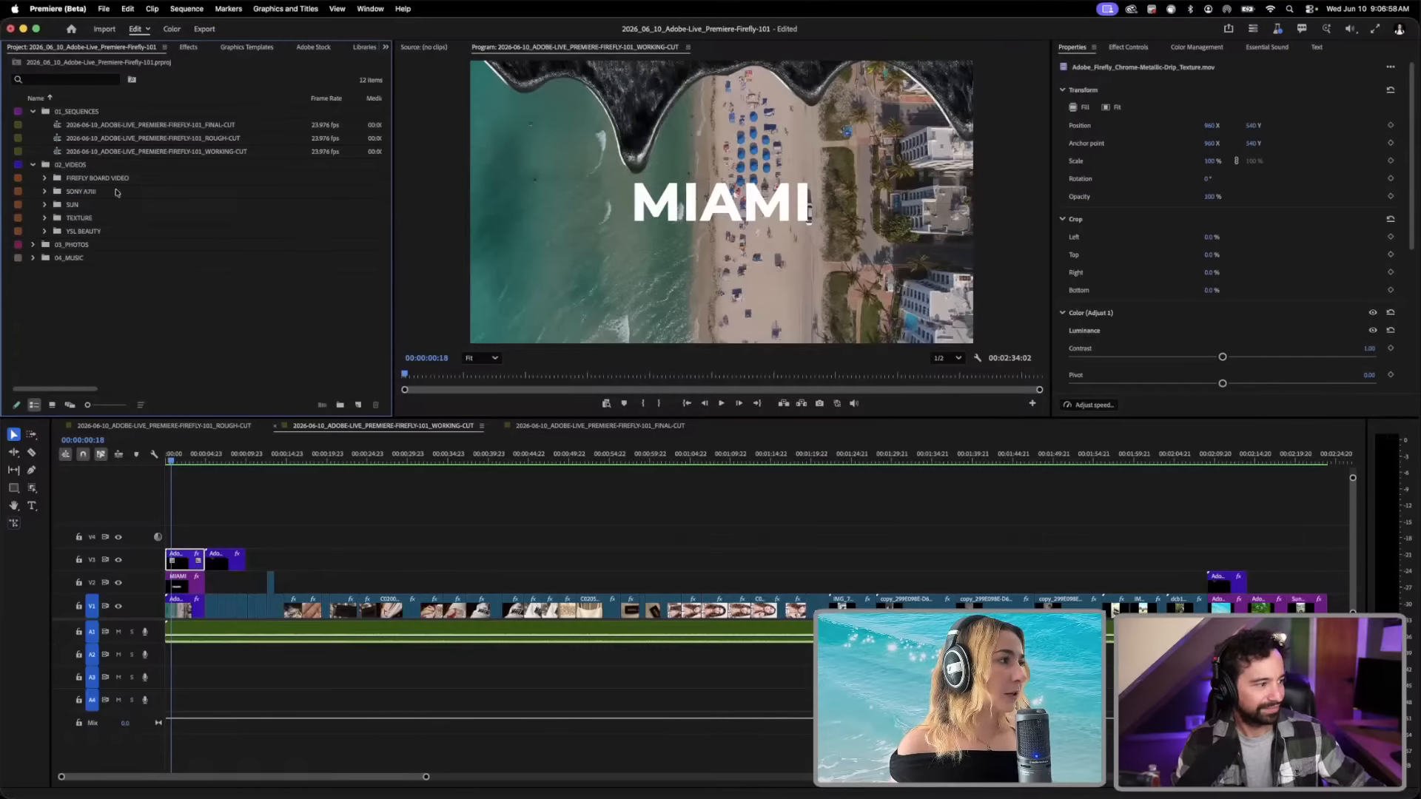
pyautogui.click(45, 180)
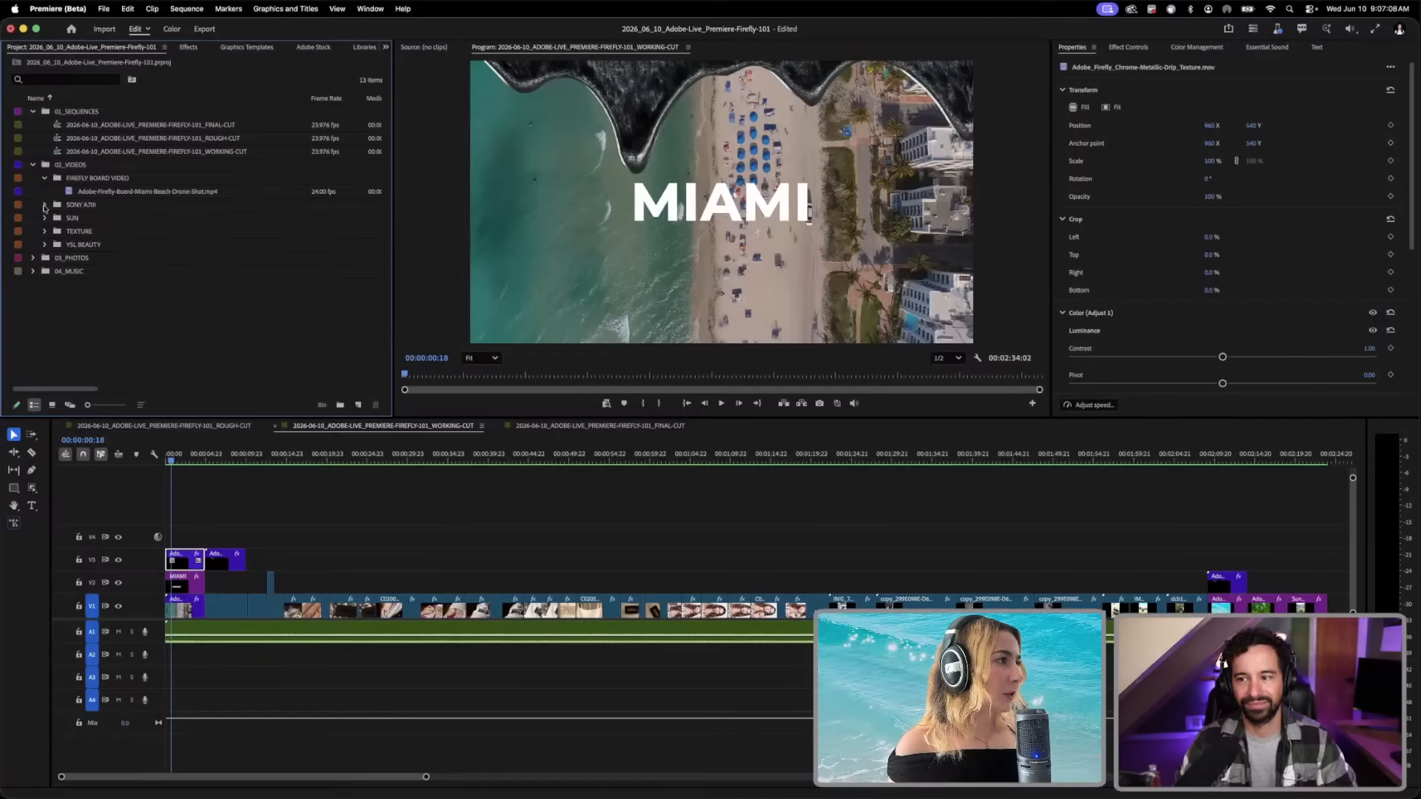
# Step: Look through the contents of the Sony camera and SUN video bins, collapsing each one again
pyautogui.click(45, 206)
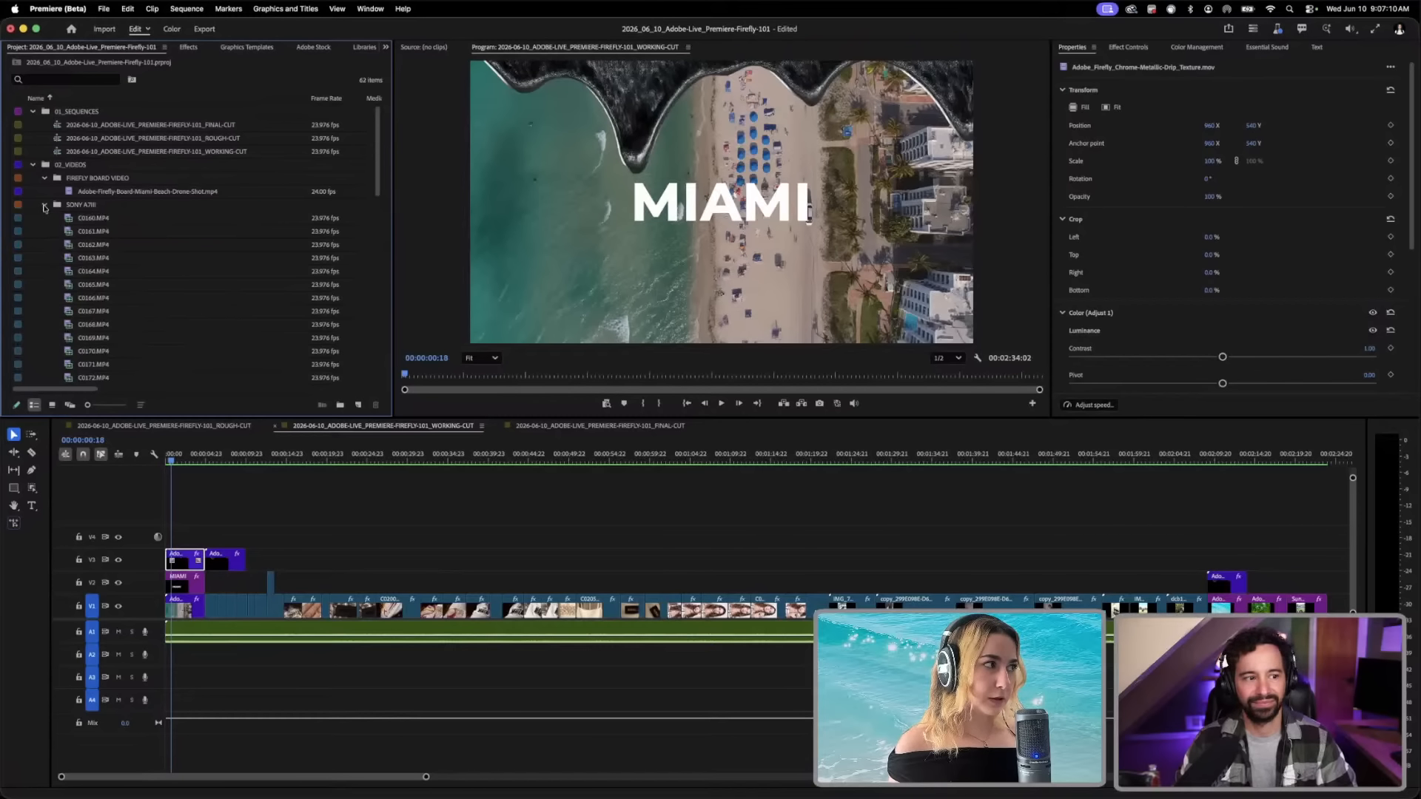
pyautogui.click(45, 205)
pyautogui.click(45, 219)
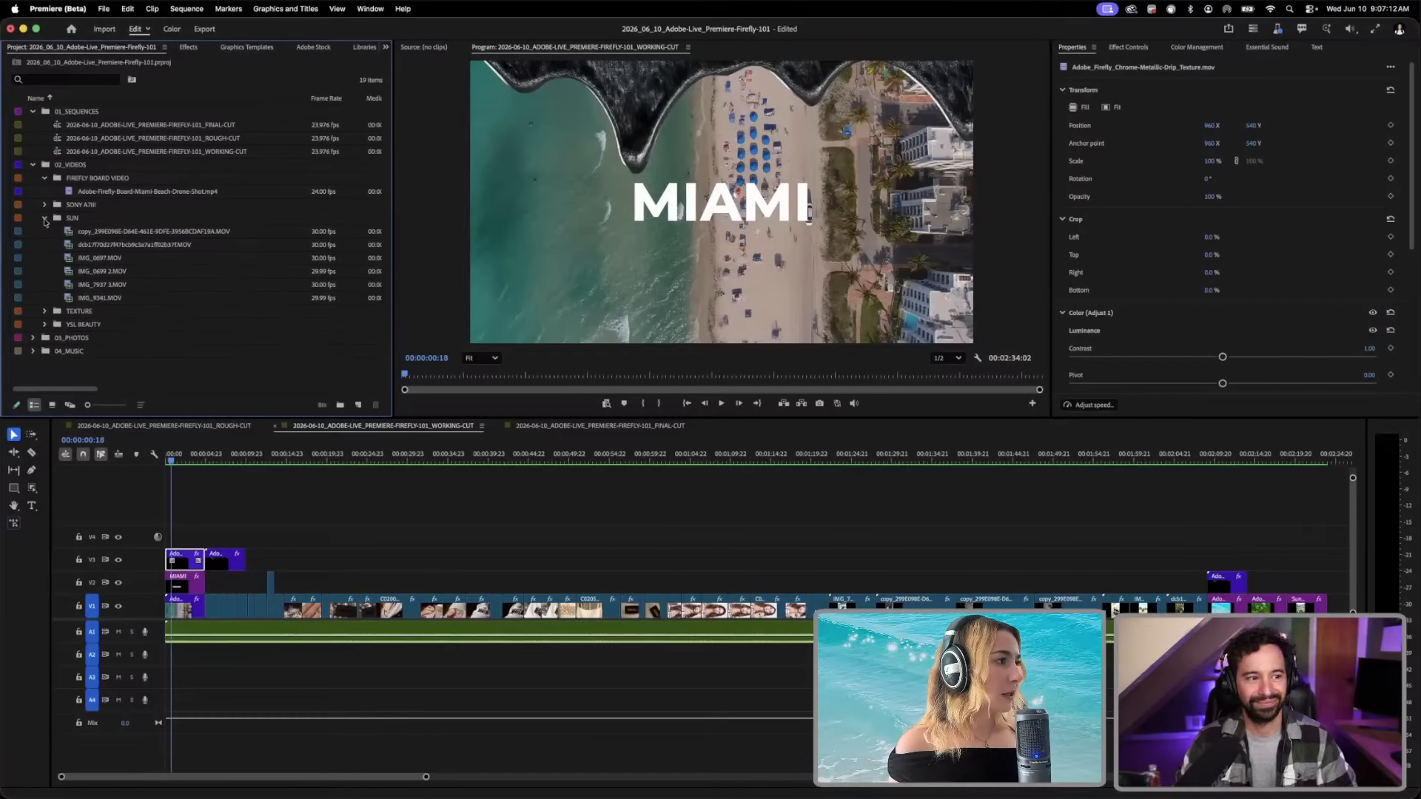
pyautogui.click(45, 219)
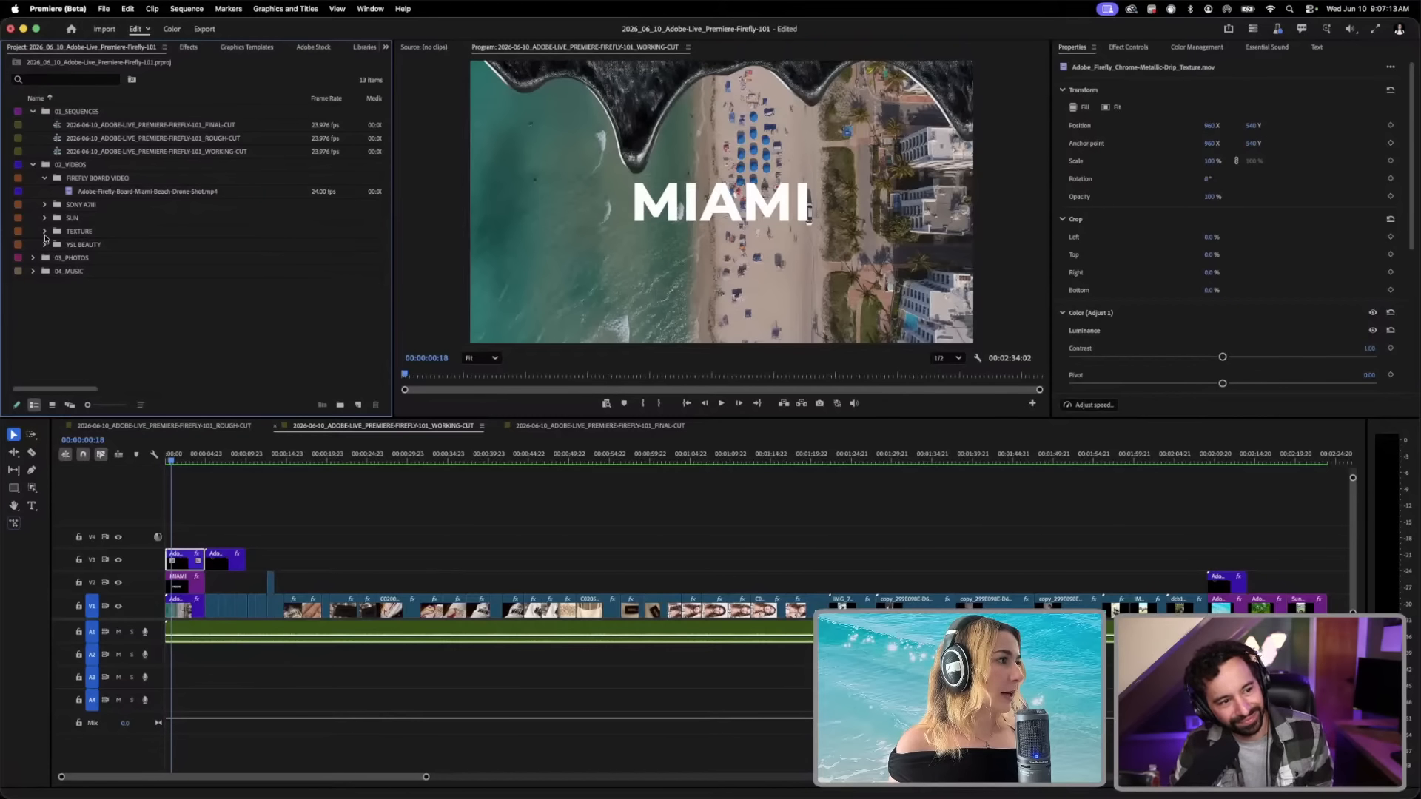
# Step: Preview Adobe_Firefly_Chrome-Metallic-Drip_Texture.mov from the TEXTURE bin by scrubbing through it, and check the contents of the YSL BEAUTY bin
pyautogui.click(44, 233)
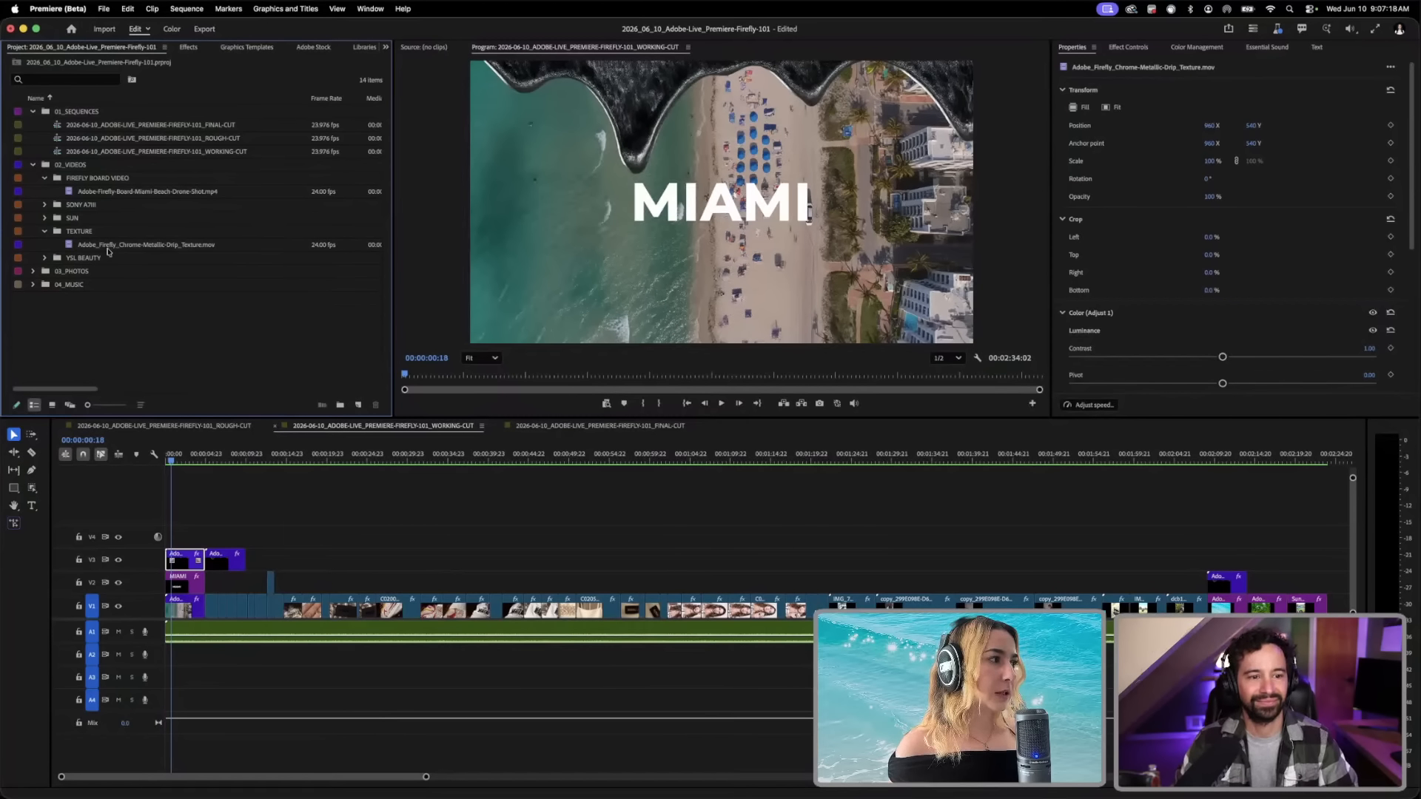
pyautogui.doubleClick(110, 247)
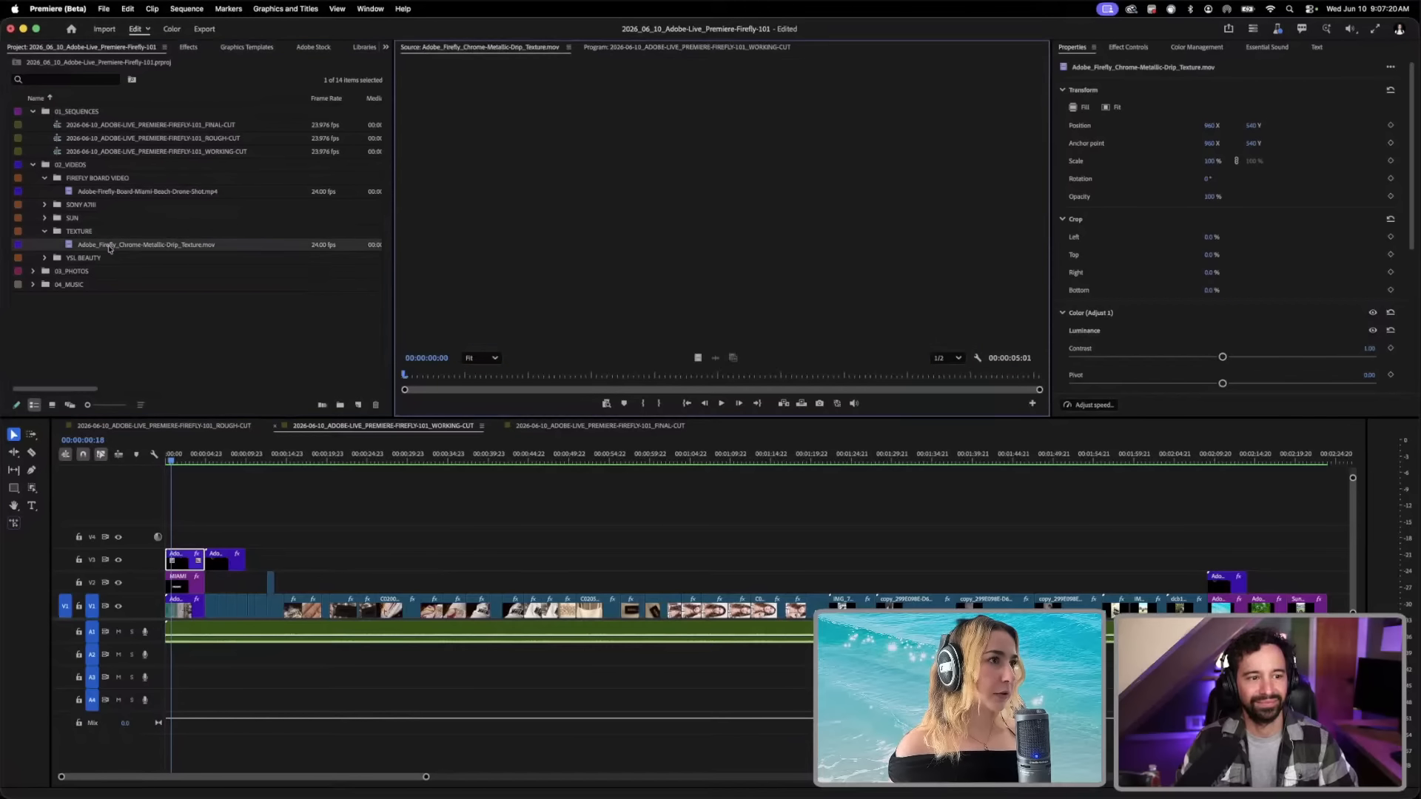
pyautogui.moveTo(405, 375); pyautogui.dragTo(436, 377)
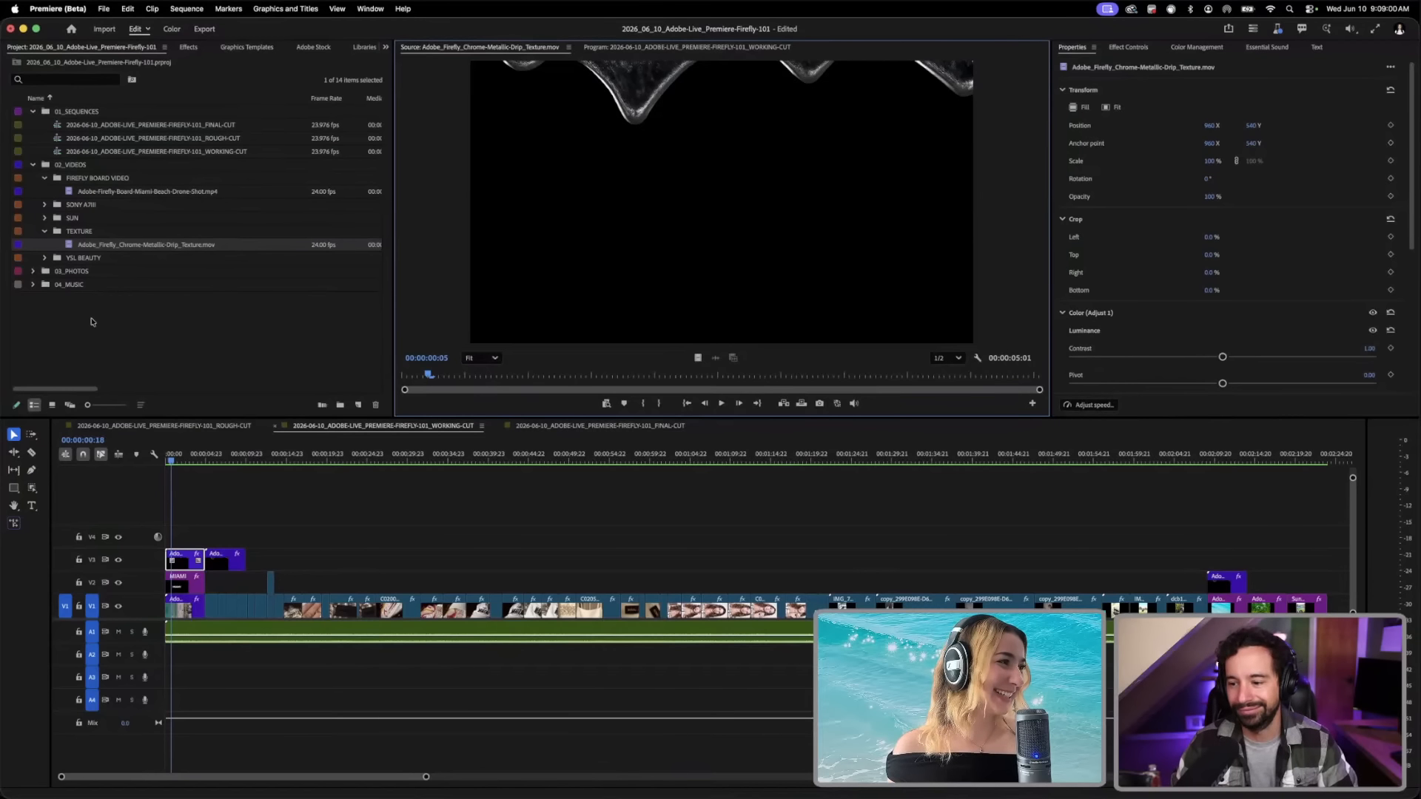
pyautogui.click(45, 259)
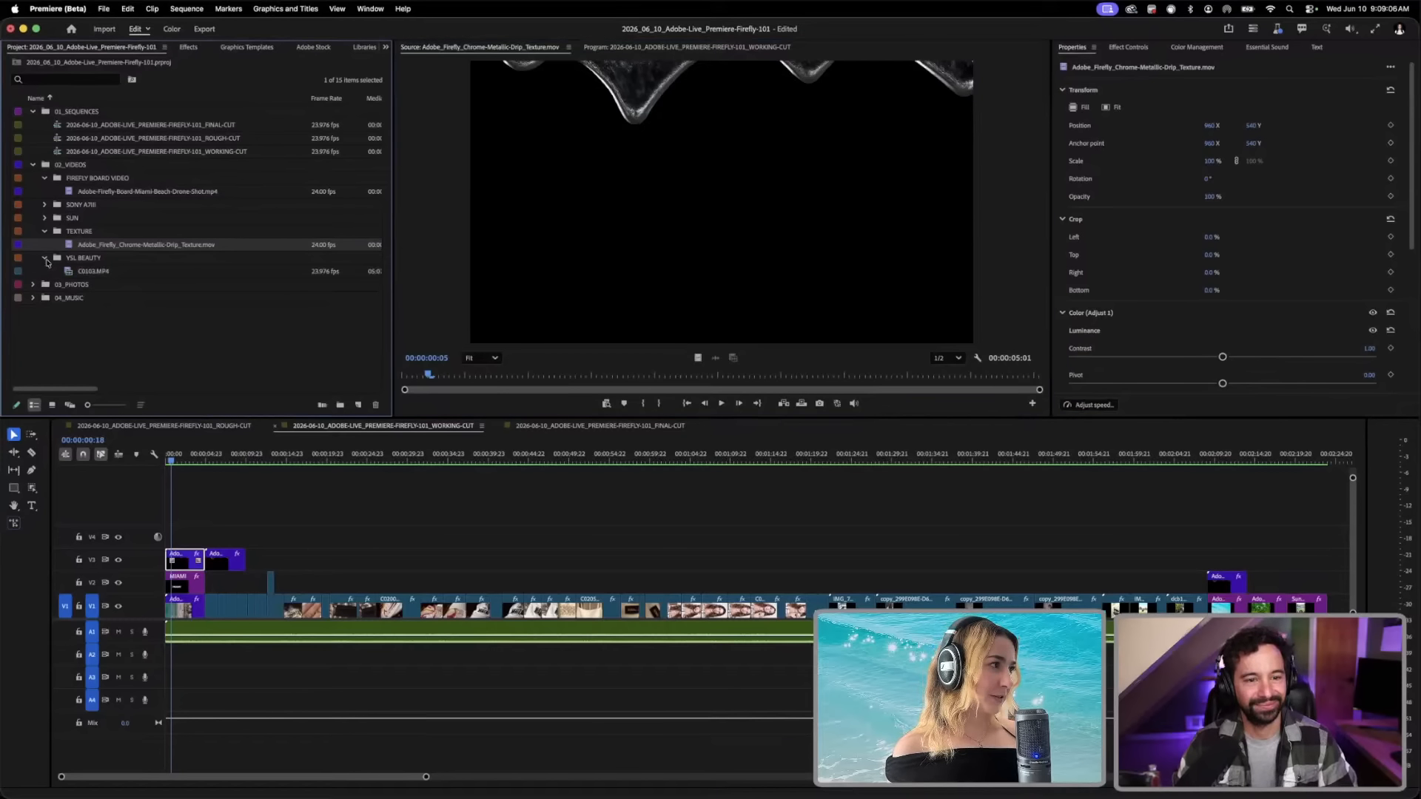
pyautogui.click(45, 261)
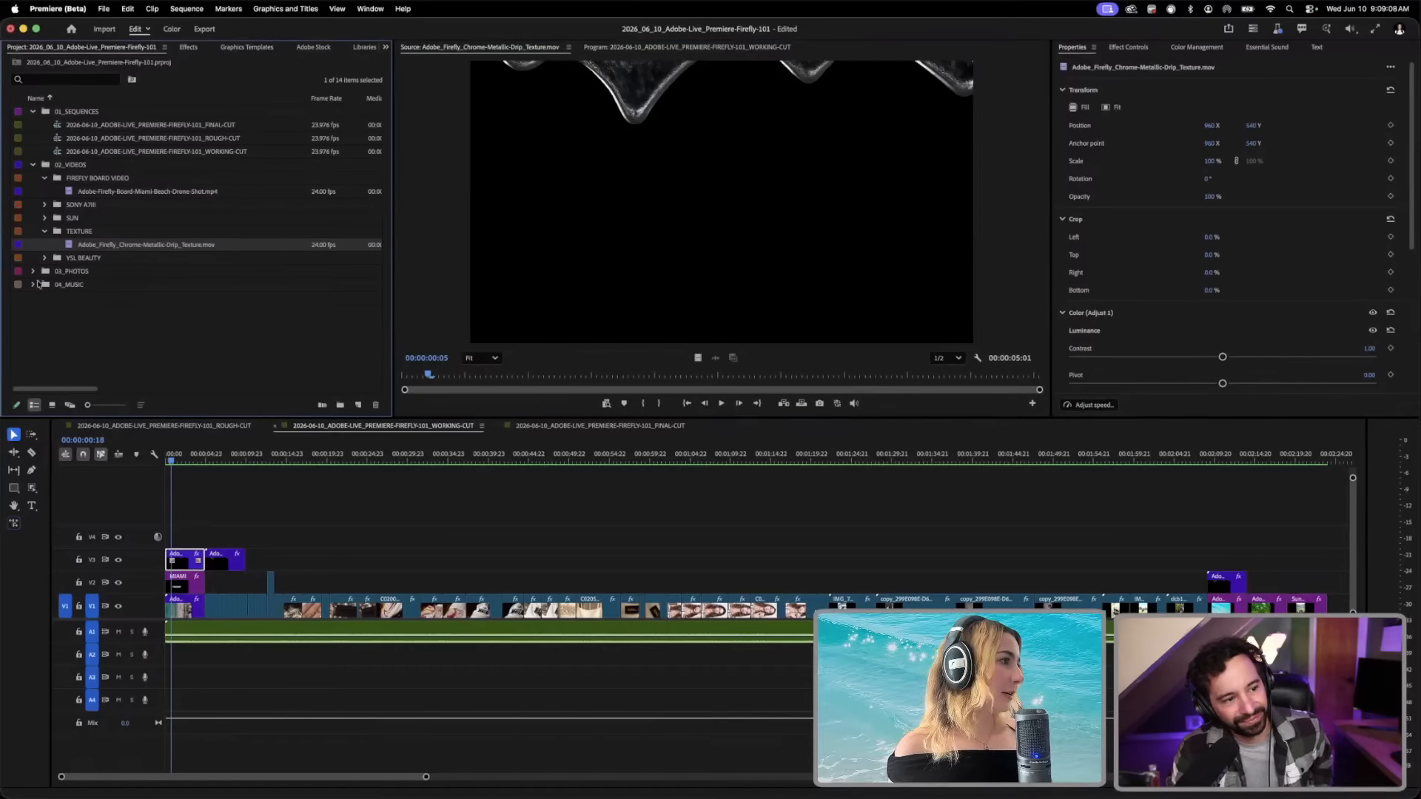
# Step: Expand the 03_PHOTOS bin and preview both Firefly thumbnail backgrounds and the Hard Rock Stadium photo in the source monitor
pyautogui.click(33, 271)
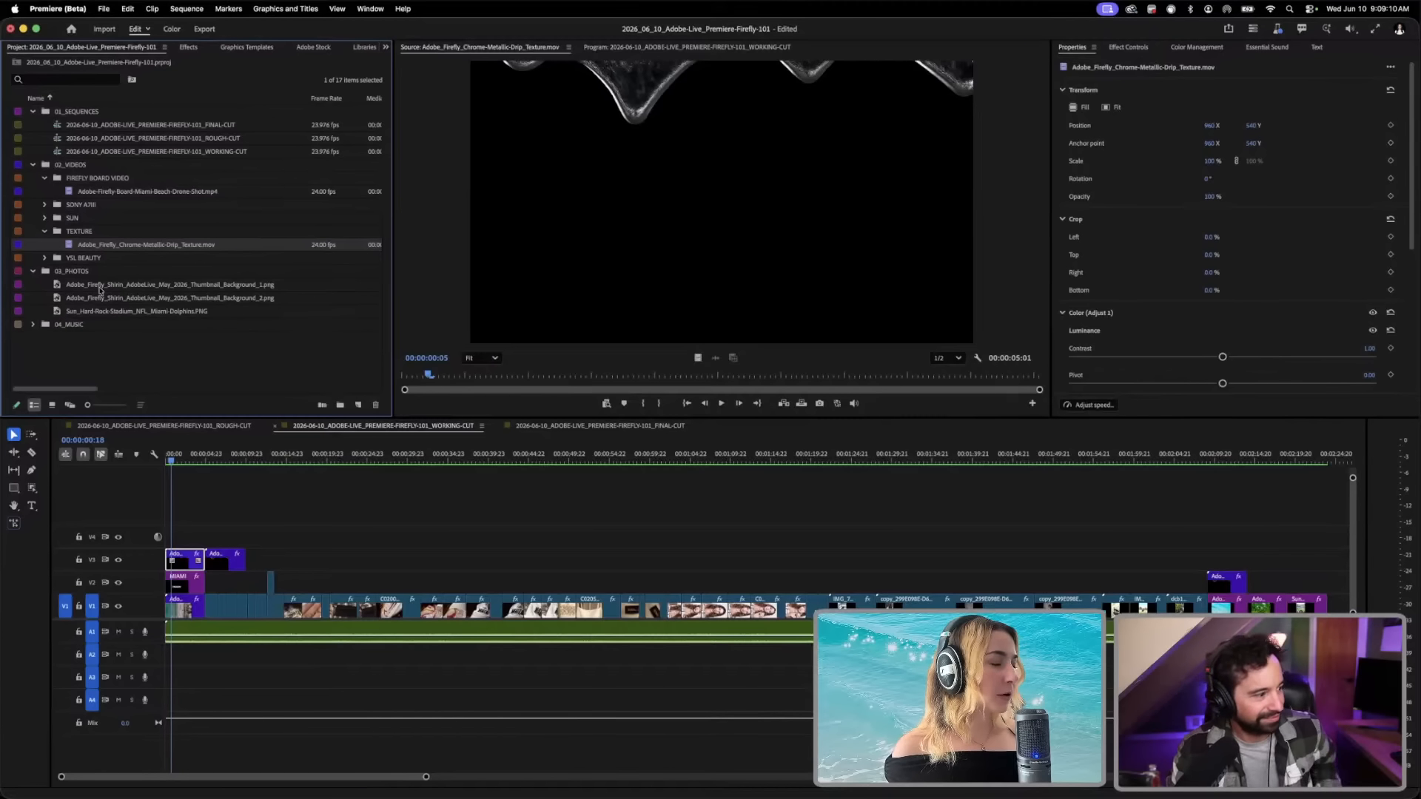
pyautogui.doubleClick(100, 287)
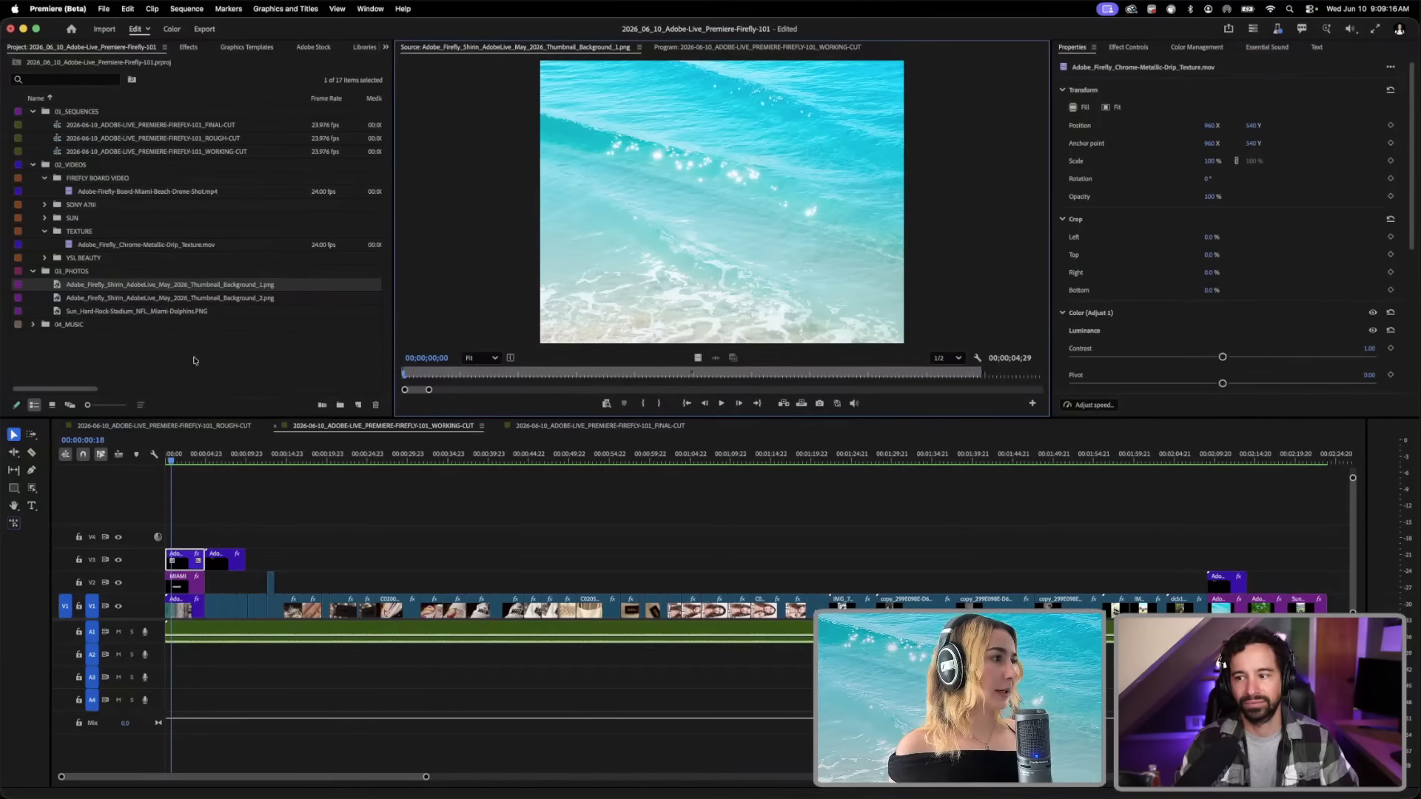
pyautogui.click(148, 298)
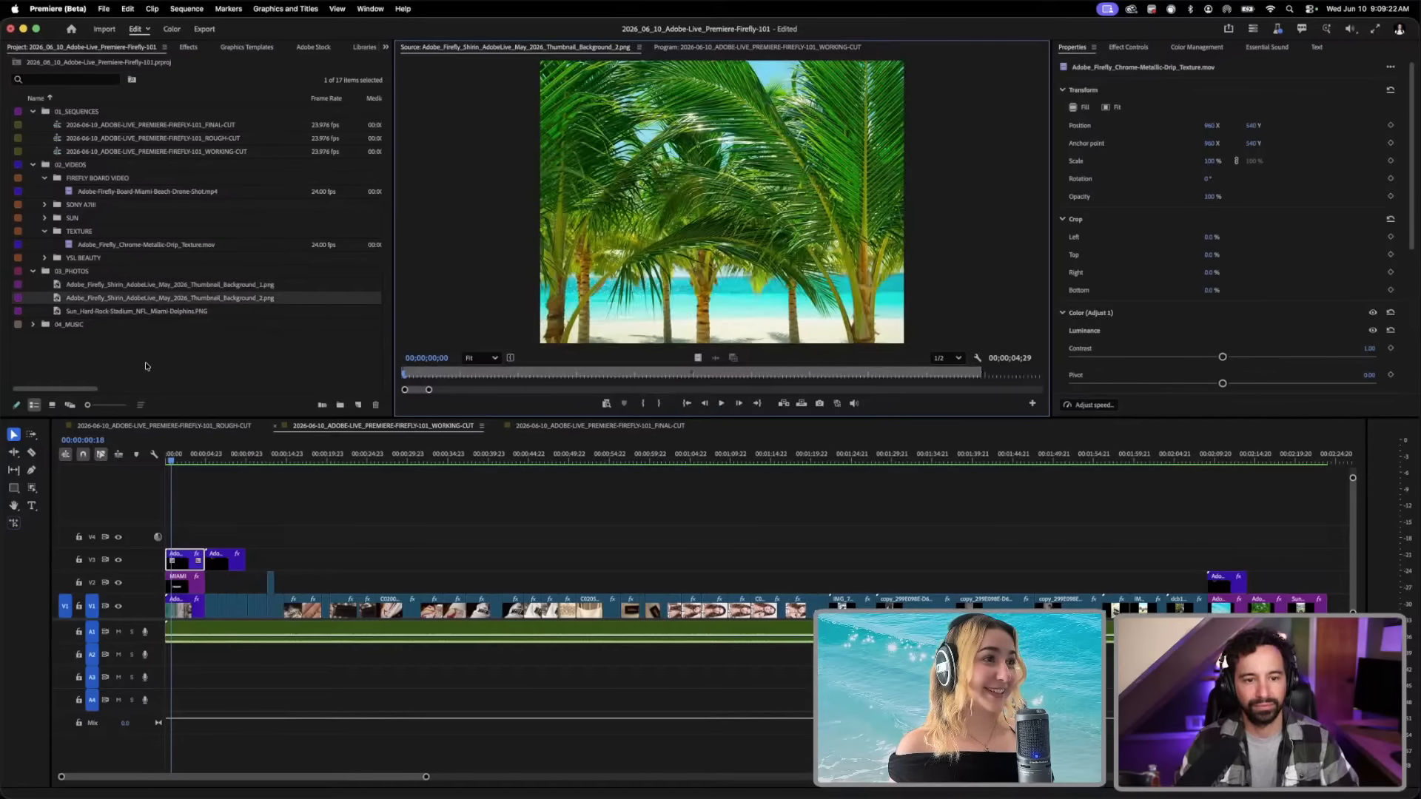
pyautogui.press('Down')
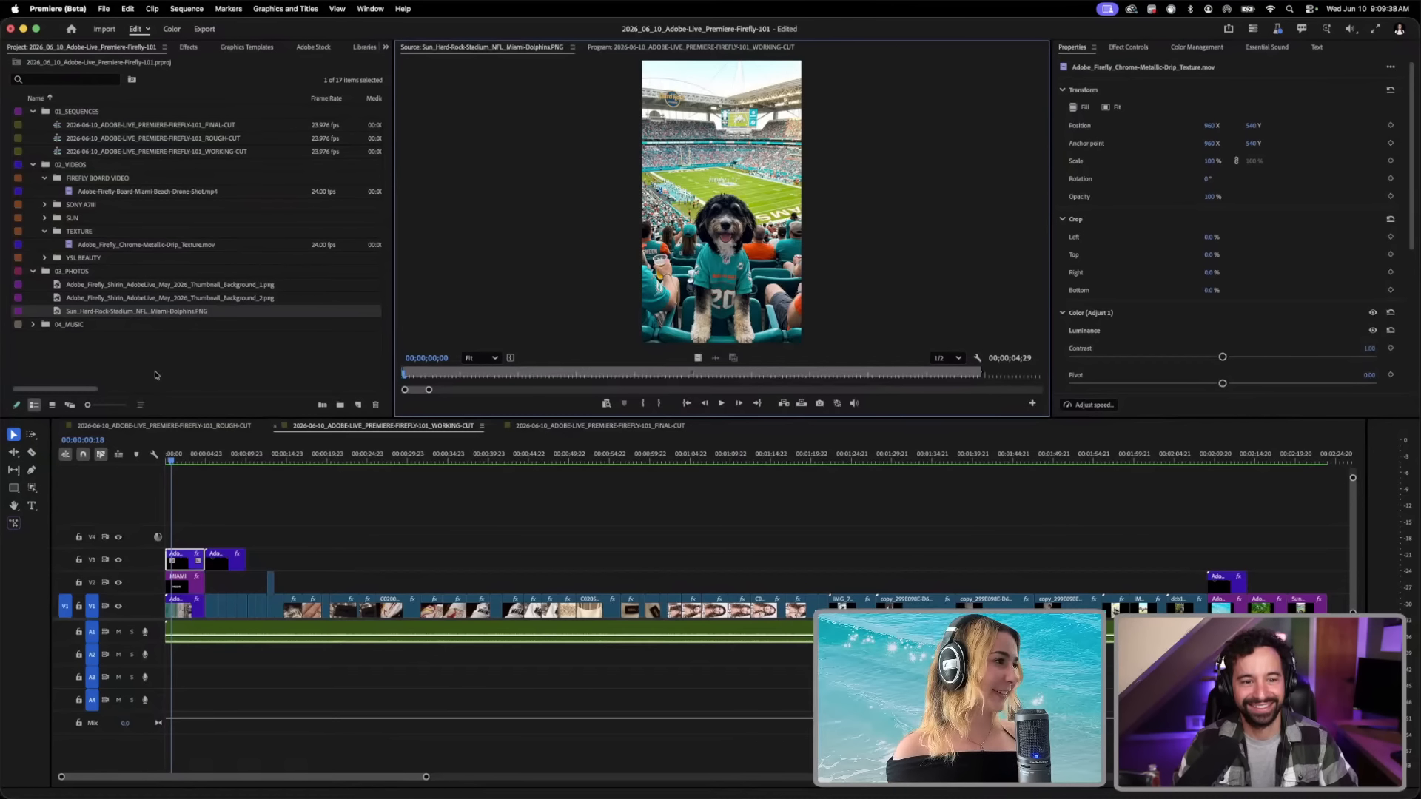
# Step: Examine the audio tracks in the 04_MUSIC bin and collapse the bin again
pyautogui.click(32, 325)
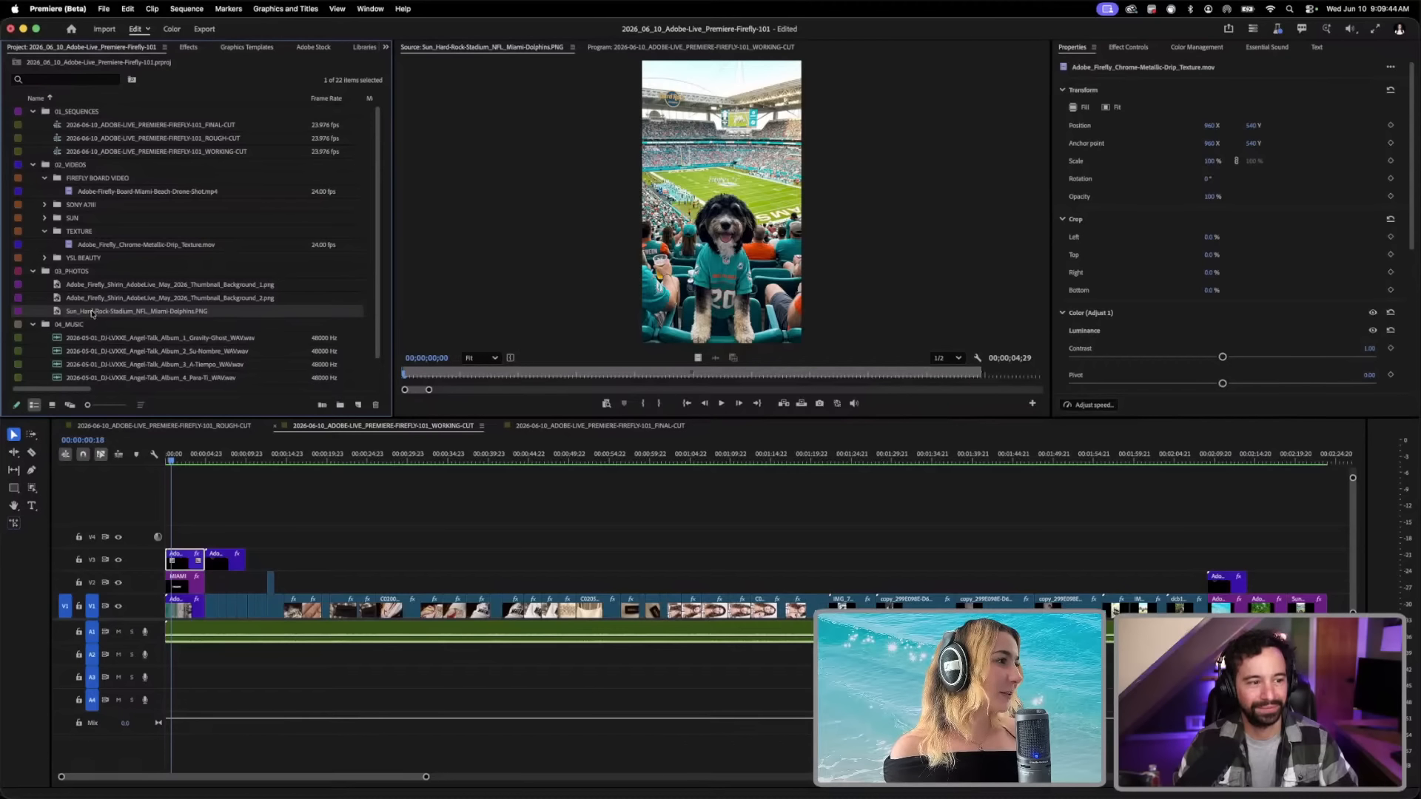
pyautogui.scroll(-1, 93, 313)
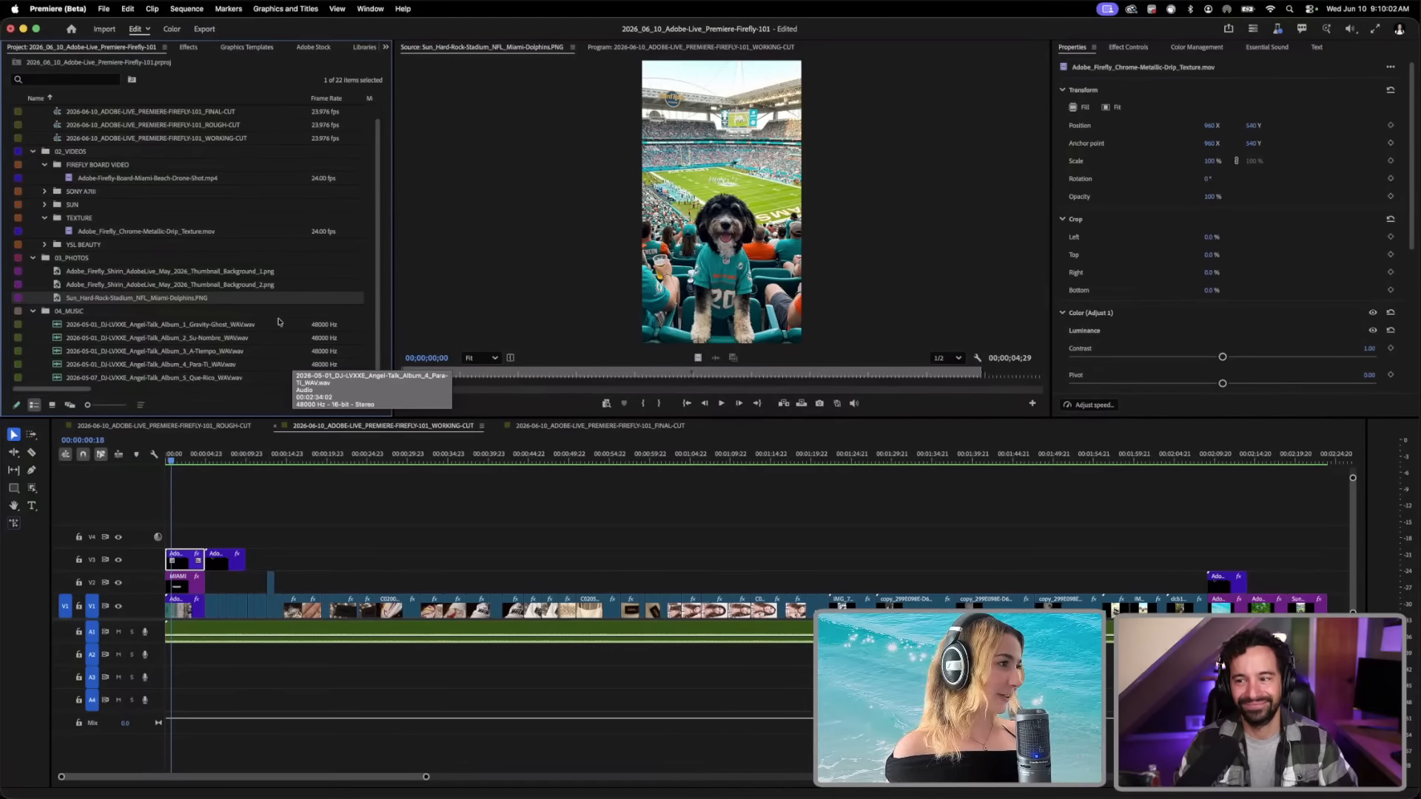
pyautogui.click(34, 314)
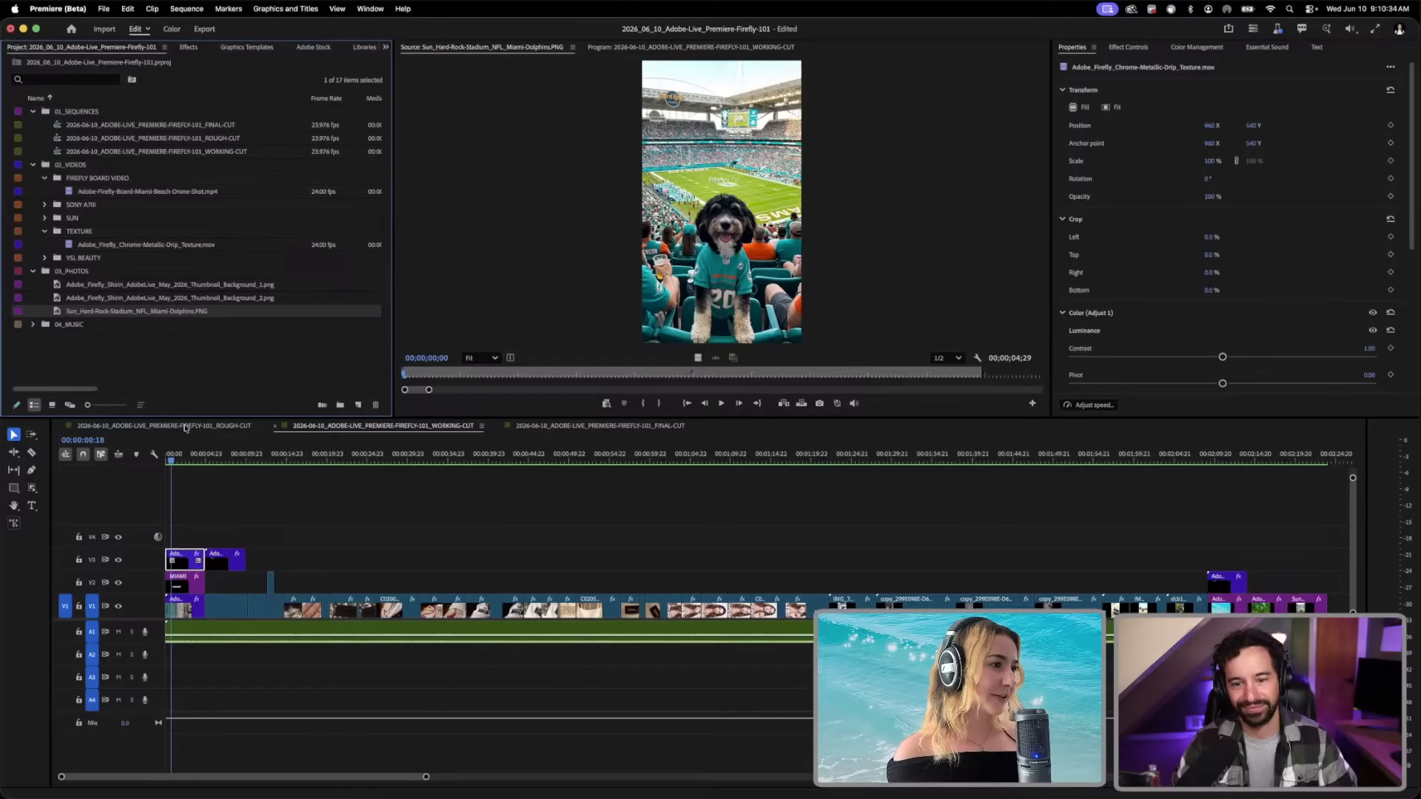
# Step: Check the rough-cut sequence, and play the working cut from its start in the maximized program monitor
pyautogui.click(185, 426)
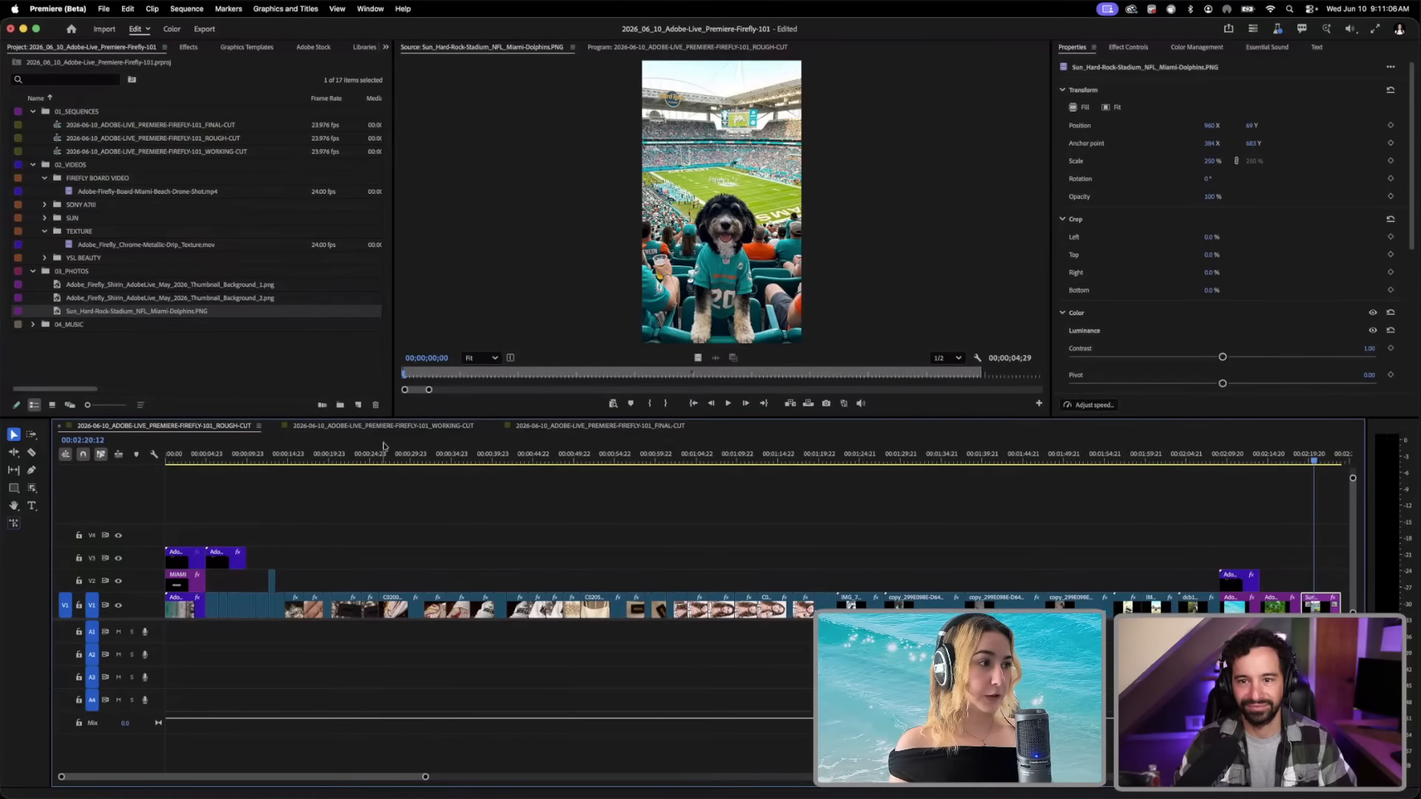
pyautogui.click(404, 426)
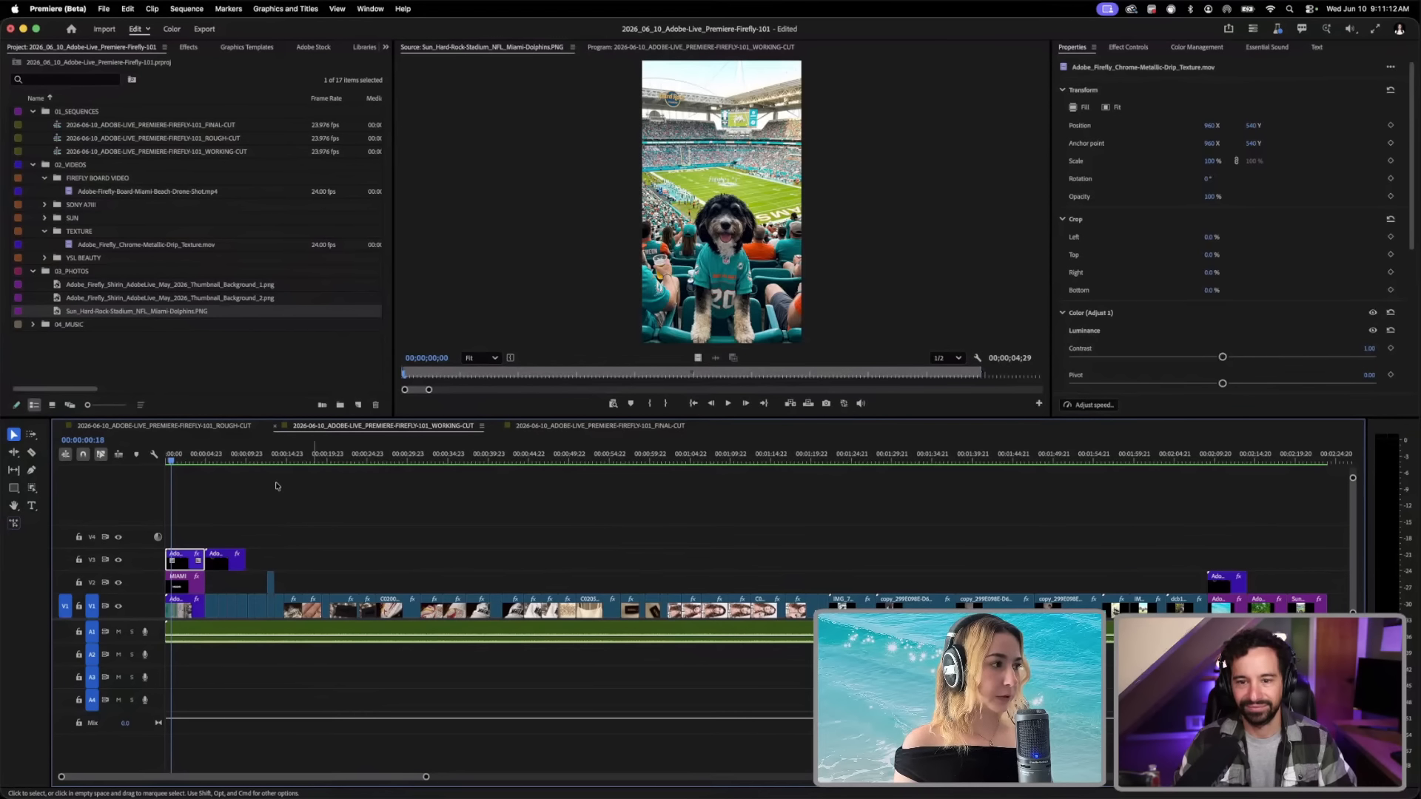
pyautogui.click(177, 460)
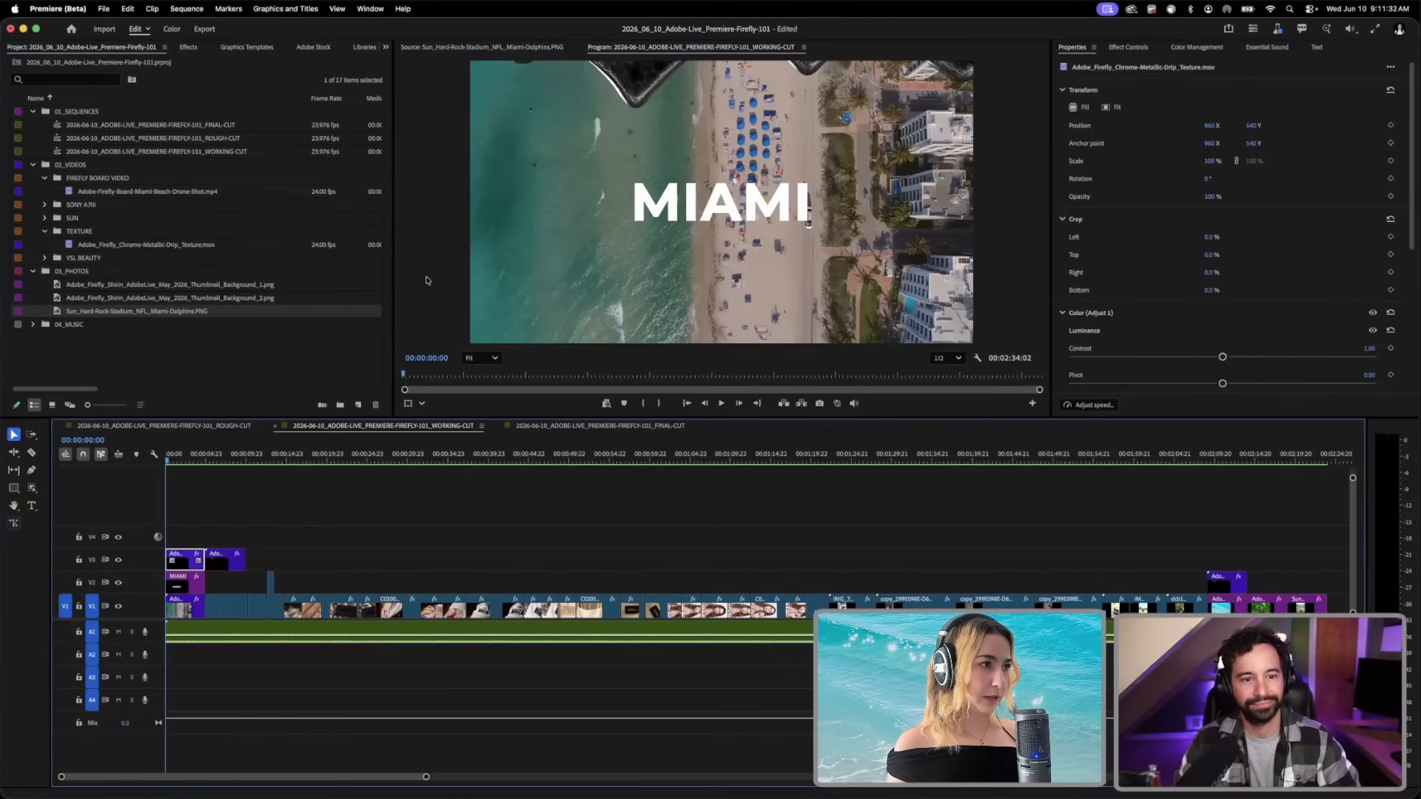
pyautogui.press('`')
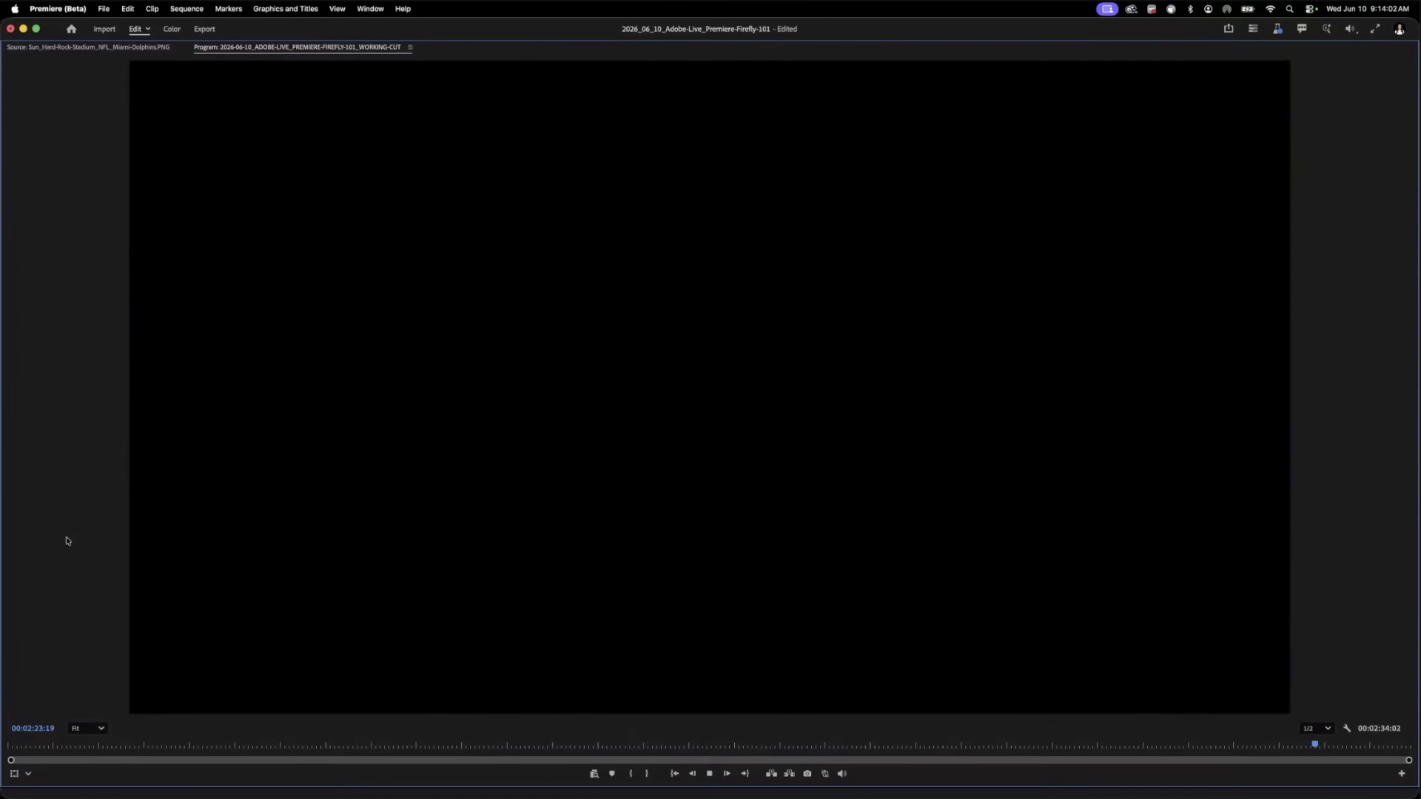
pyautogui.press('space')
pyautogui.press('`')
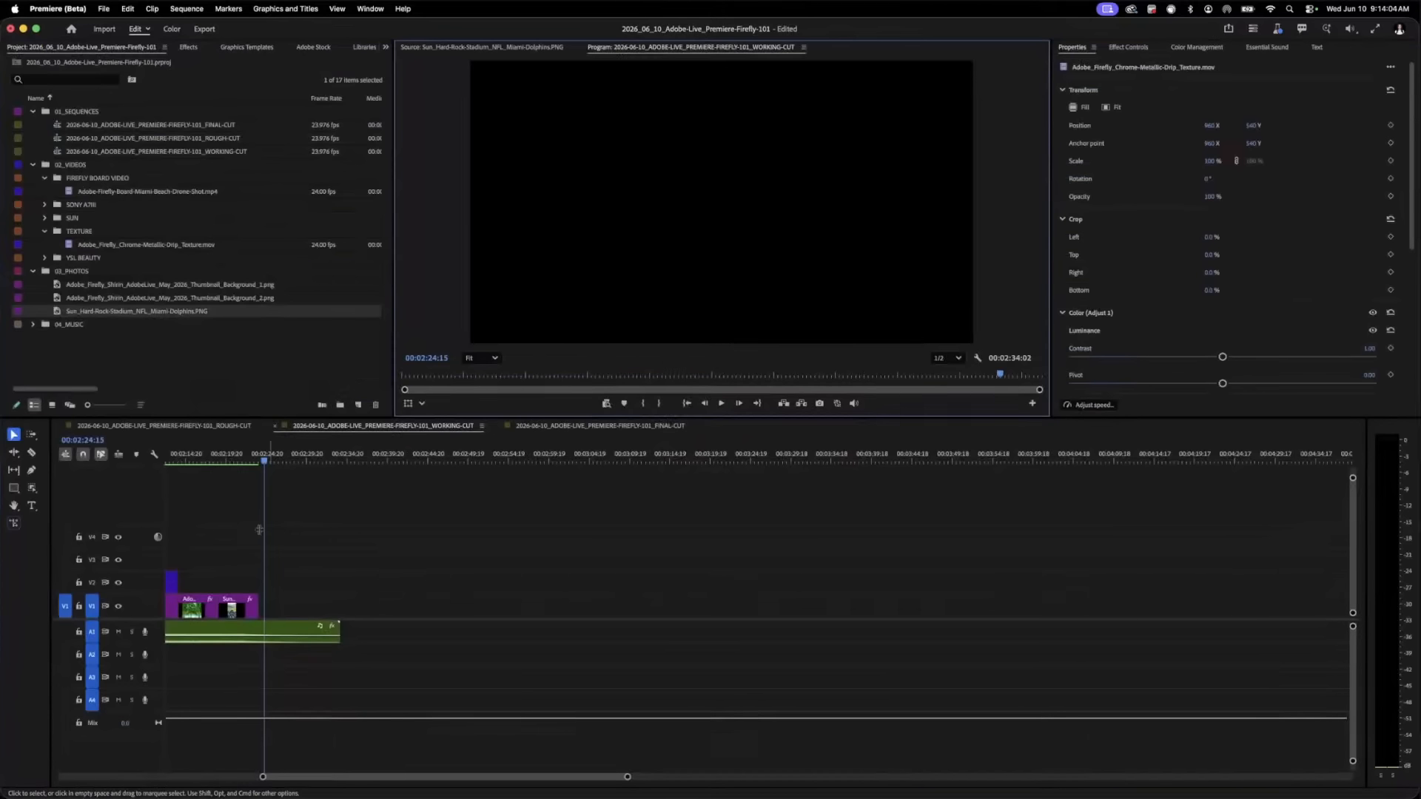
pyautogui.press('\\')
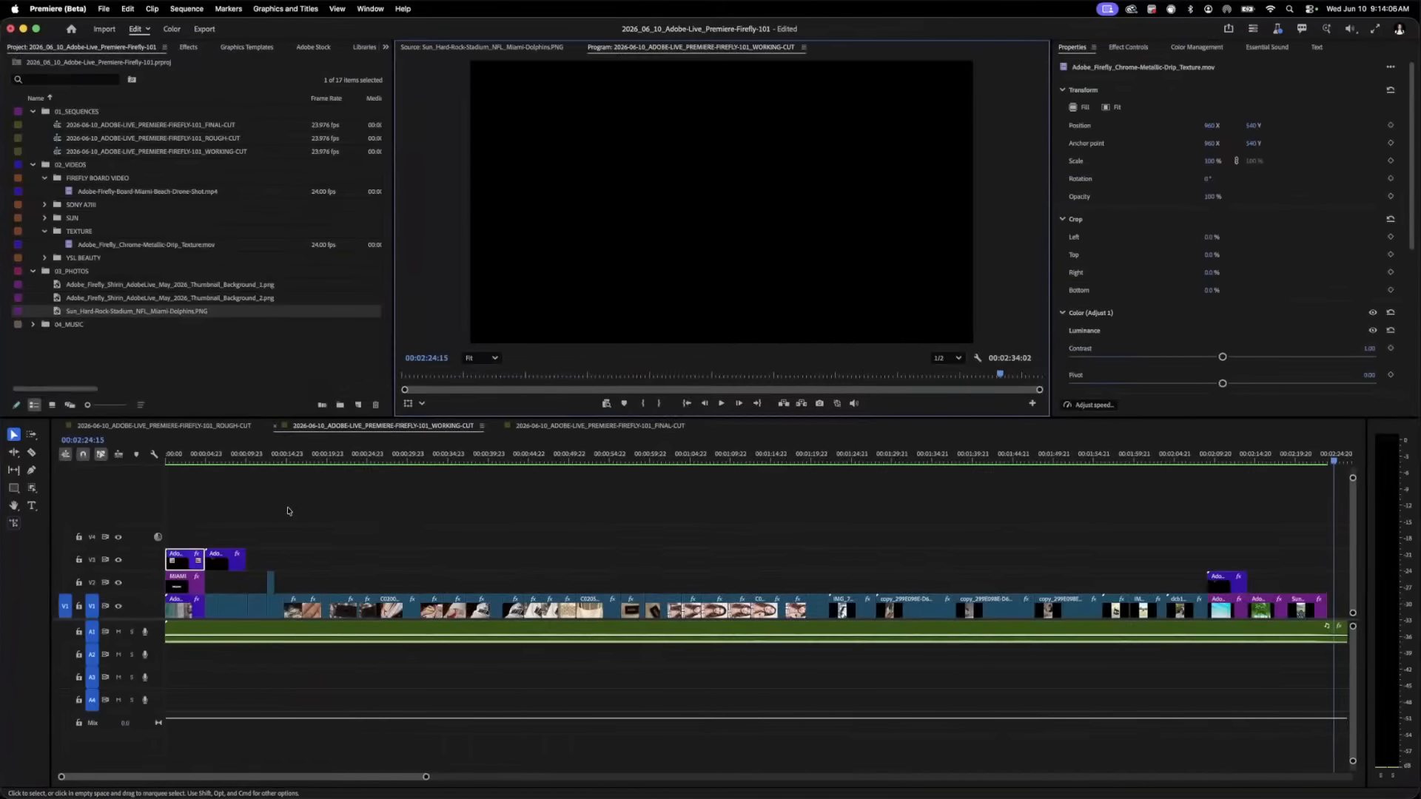
# Step: Select the face close-up clip at 00:01:08:14 in the working cut and enlarge the Video 1 track to show large thumbnails
pyautogui.click(181, 463)
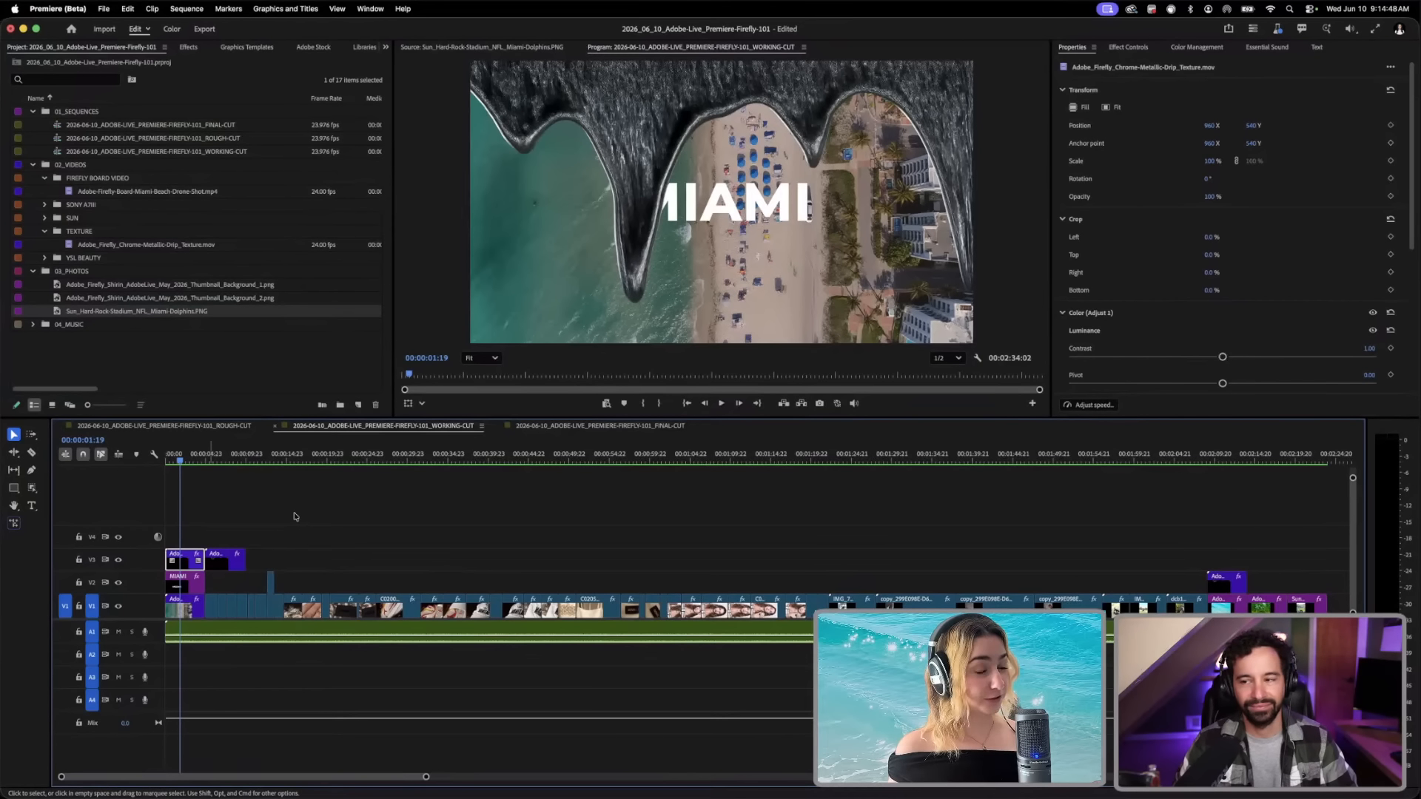
pyautogui.click(720, 461)
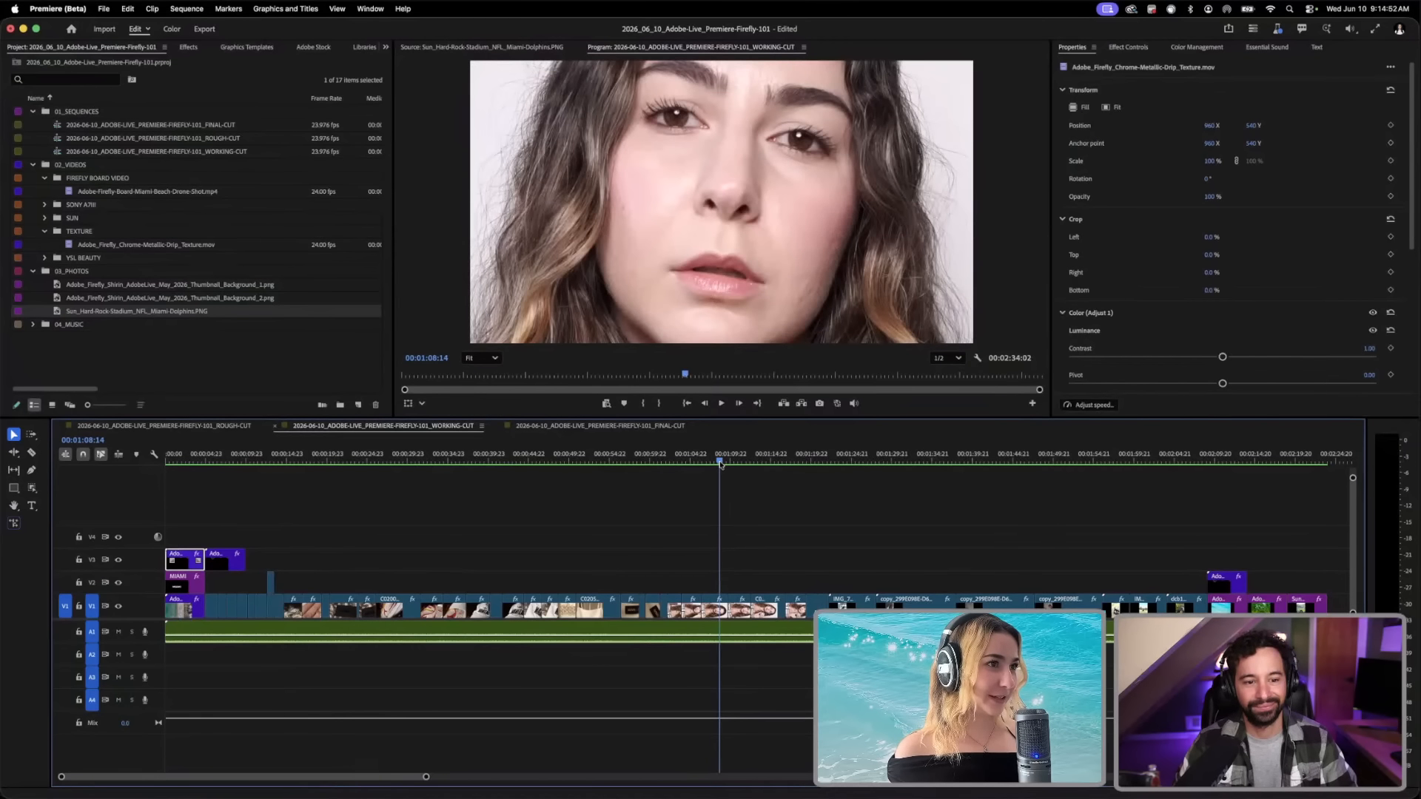
pyautogui.click(717, 610)
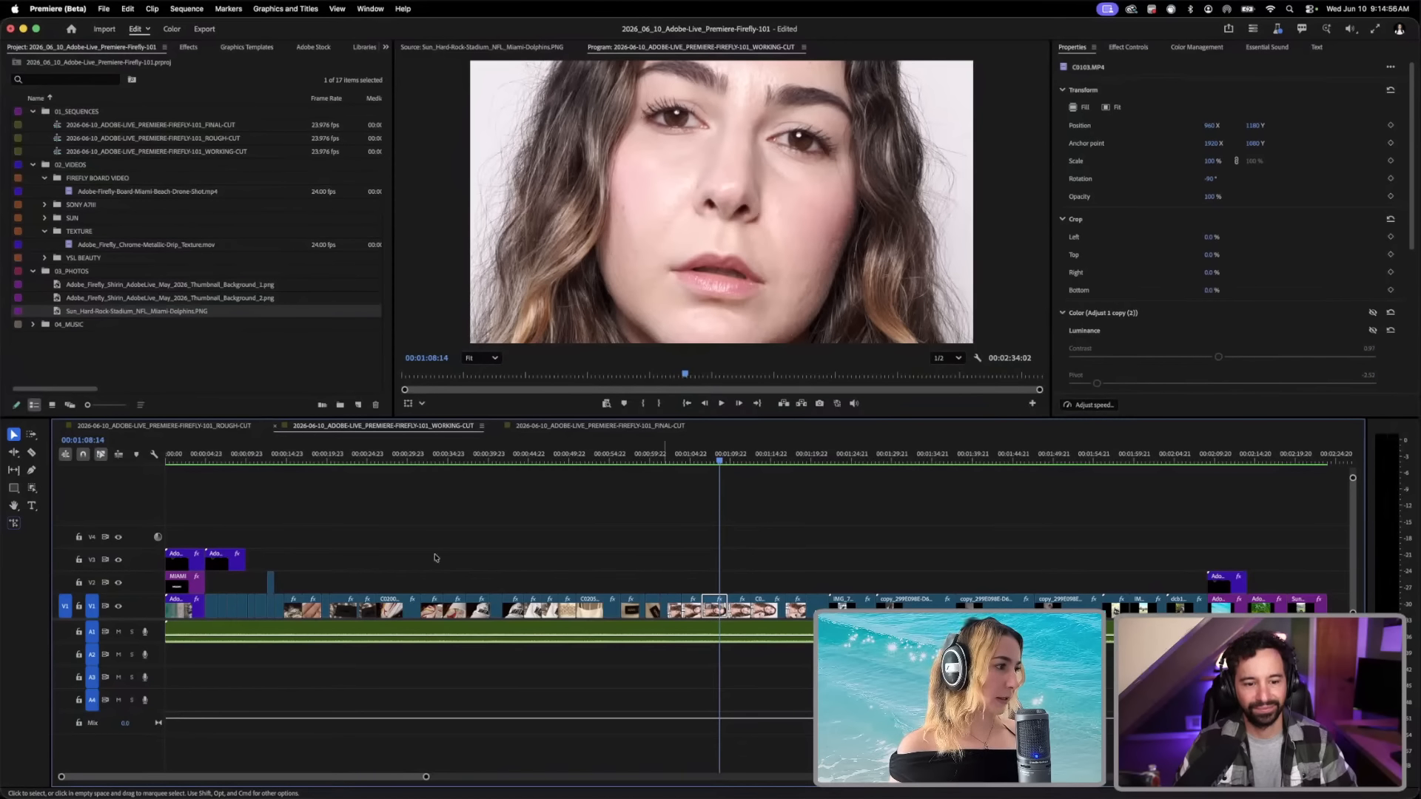
pyautogui.moveTo(150, 594); pyautogui.dragTo(148, 531)
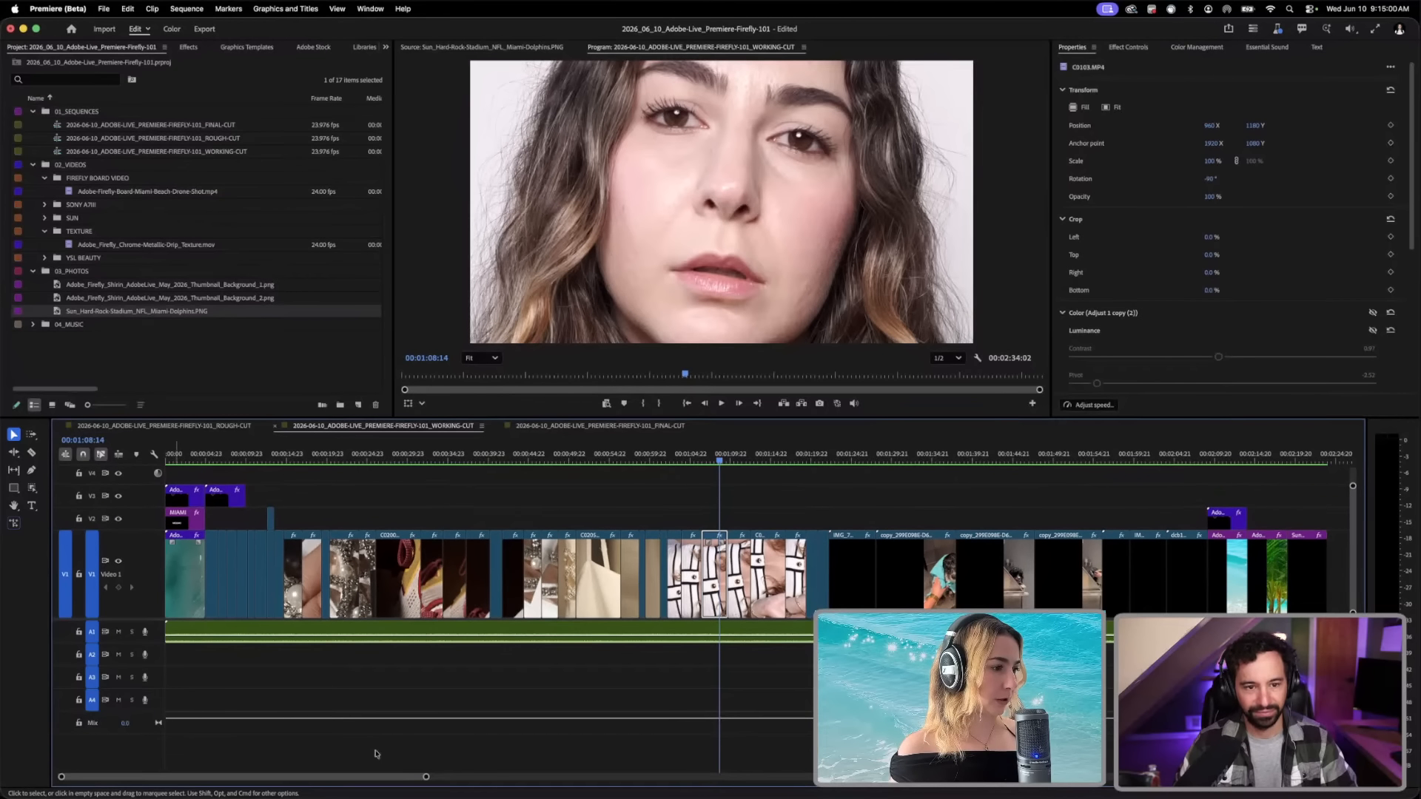
# Step: Switch to the Color workspace and toggle the close-up clip's color adjustment off and on to compare, leaving it enabled
pyautogui.moveTo(426, 777); pyautogui.dragTo(238, 777)
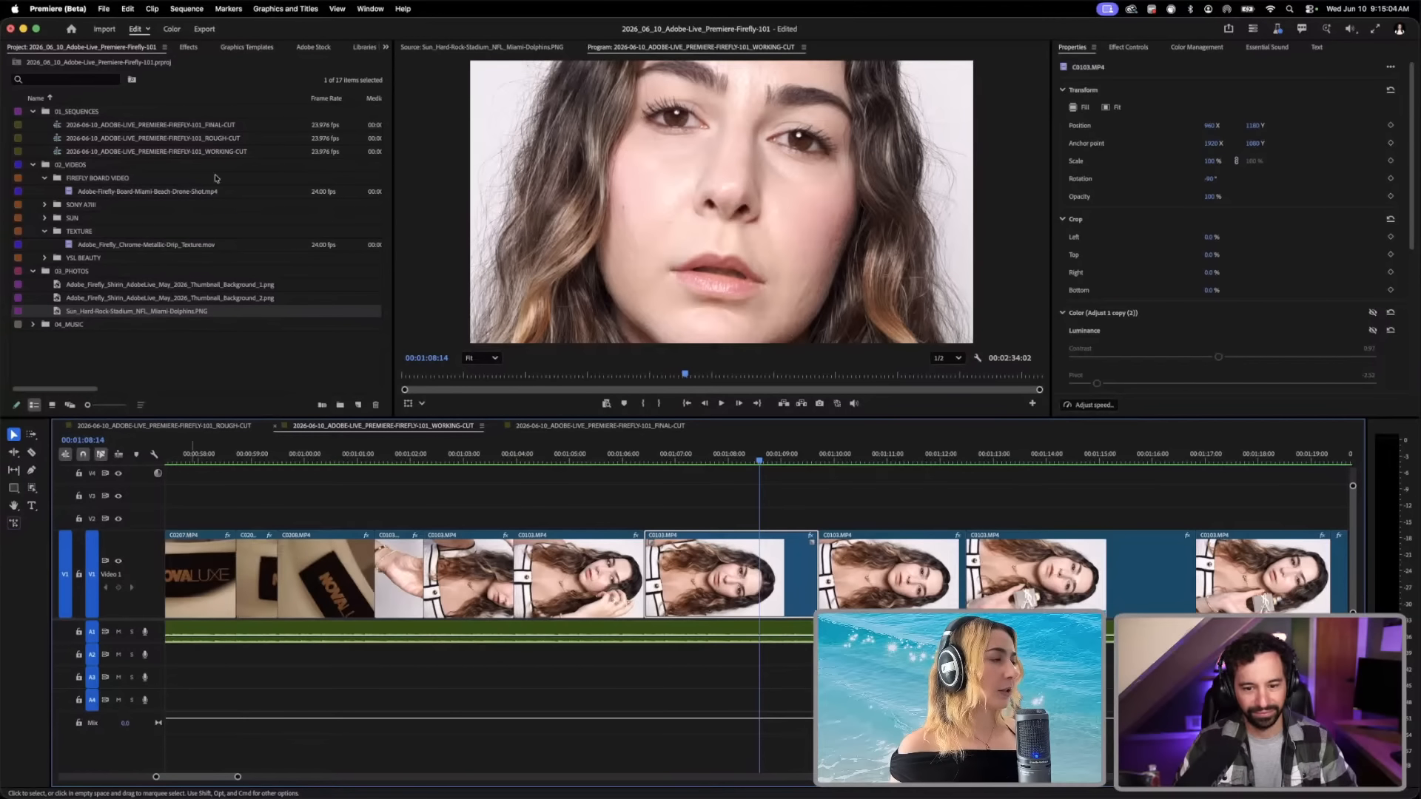
pyautogui.click(176, 31)
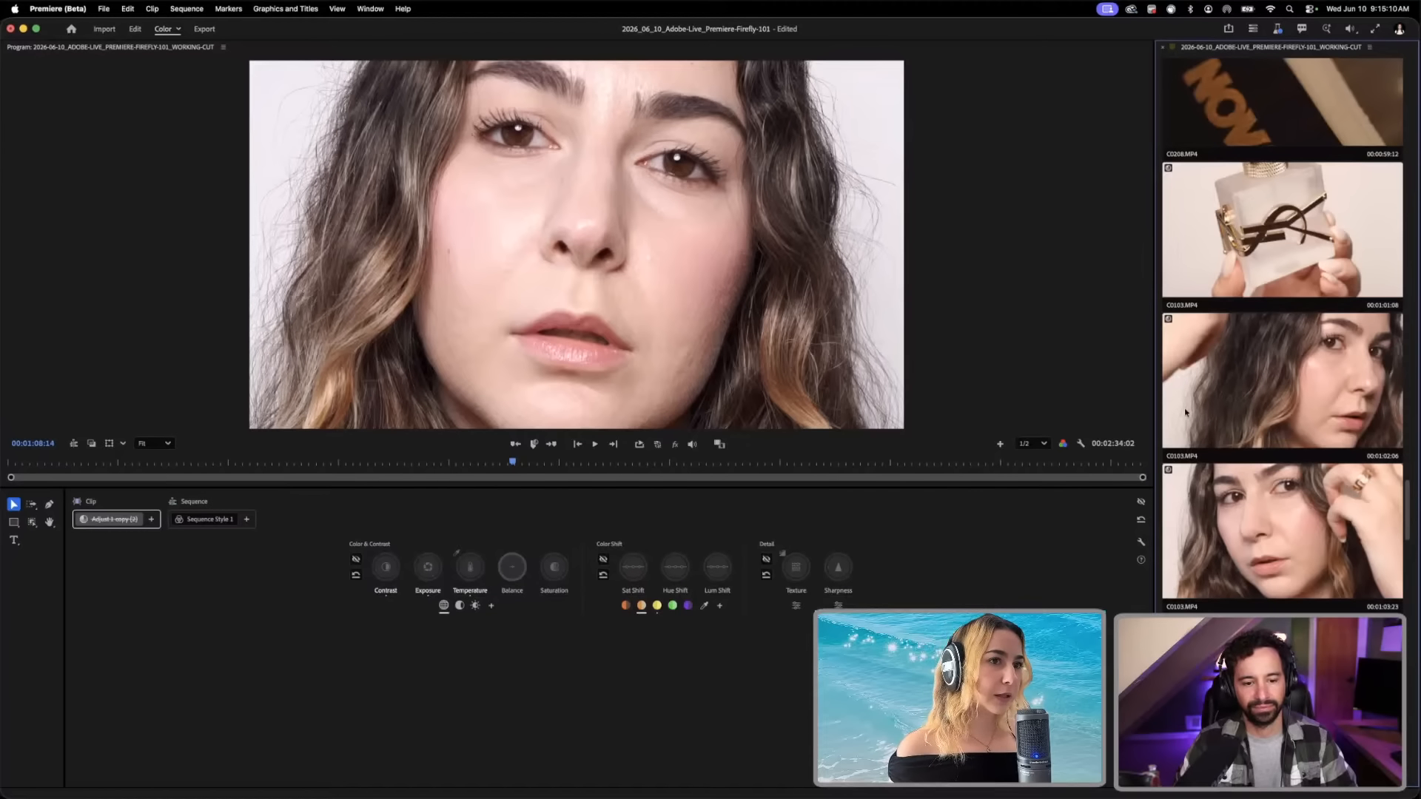
pyautogui.moveTo(1169, 323)
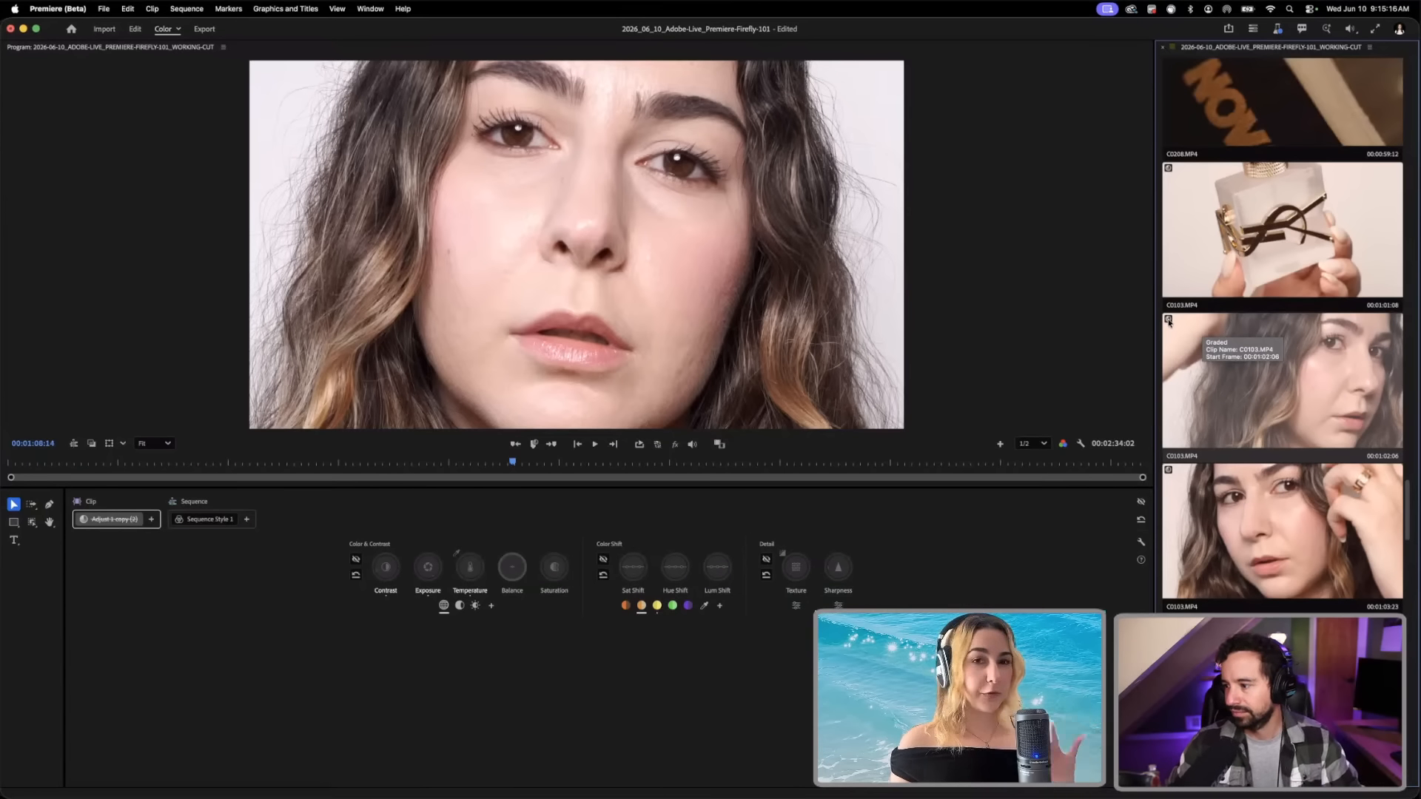
pyautogui.click(1140, 502)
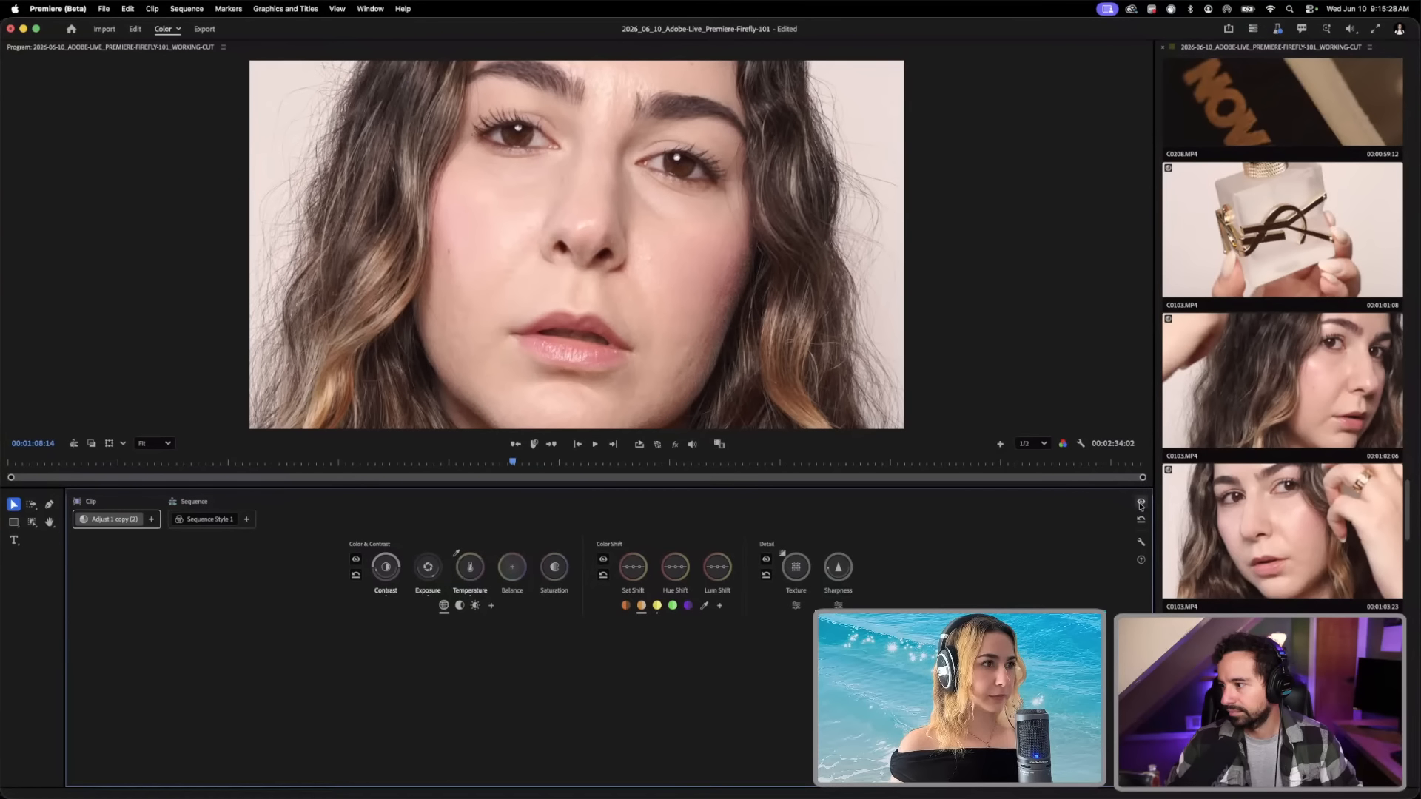
pyautogui.click(1140, 503)
pyautogui.click(1140, 503)
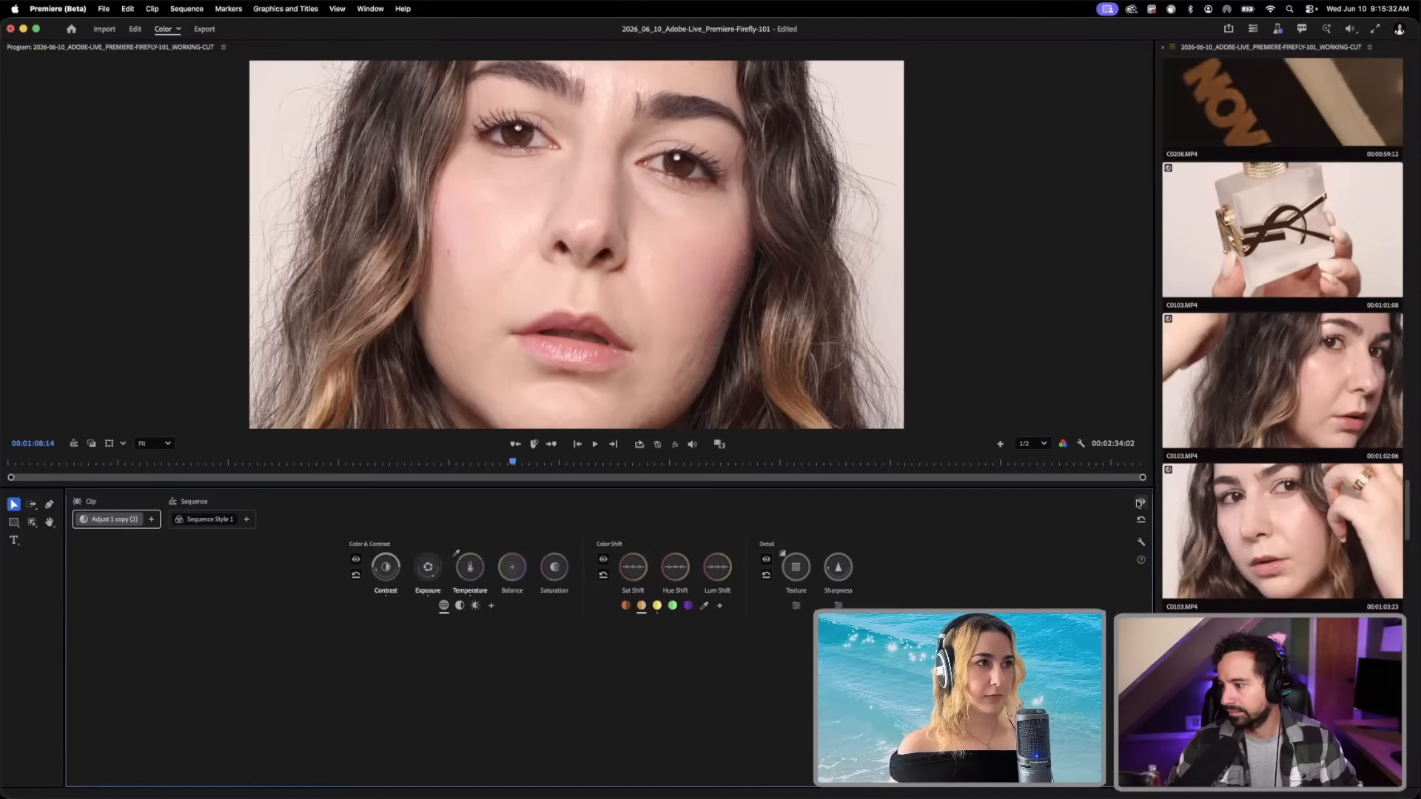
pyautogui.click(1140, 502)
pyautogui.click(1140, 502)
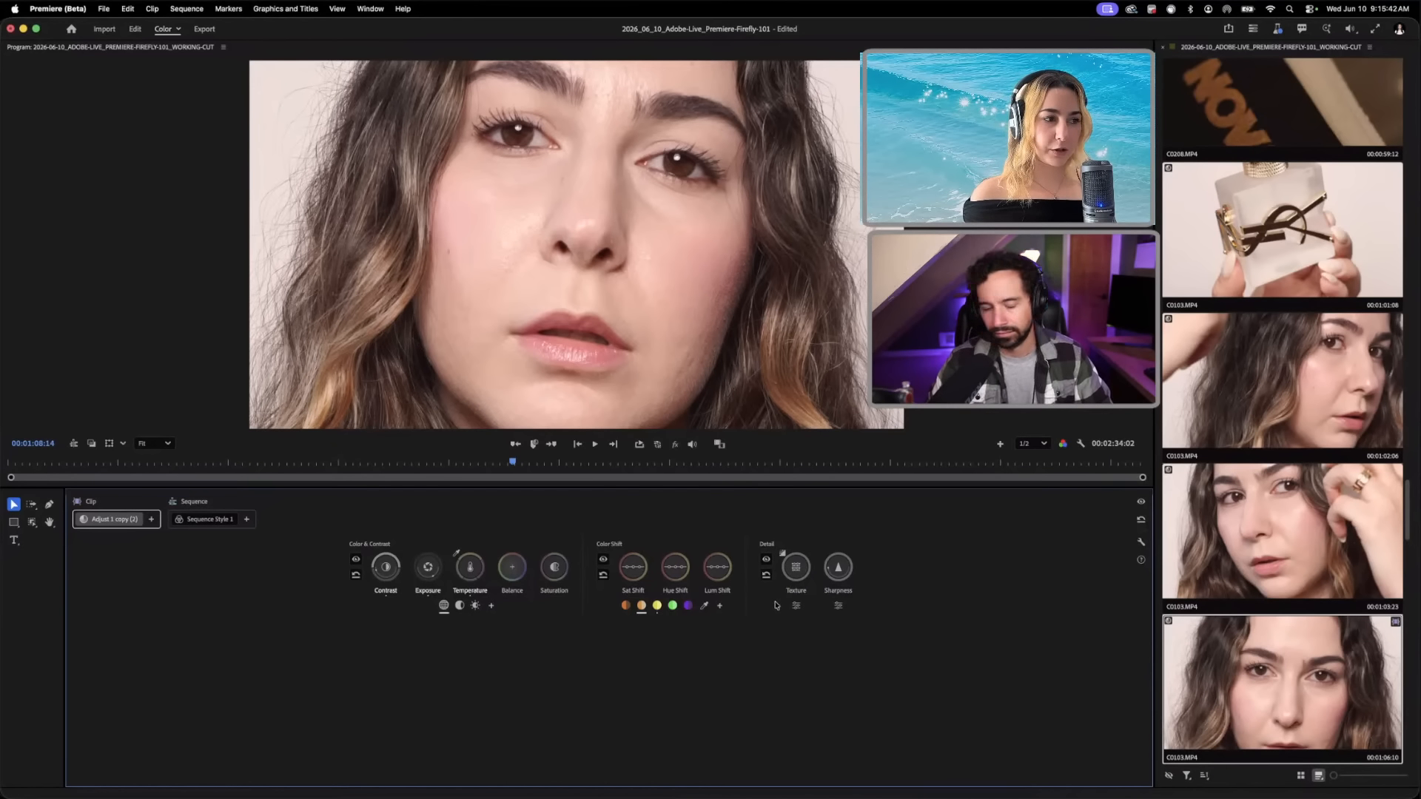
# Step: Lower the Texture of the face close-up to smooth the skin, and compare the clip with its color adjustment disabled and enabled
pyautogui.click(795, 567)
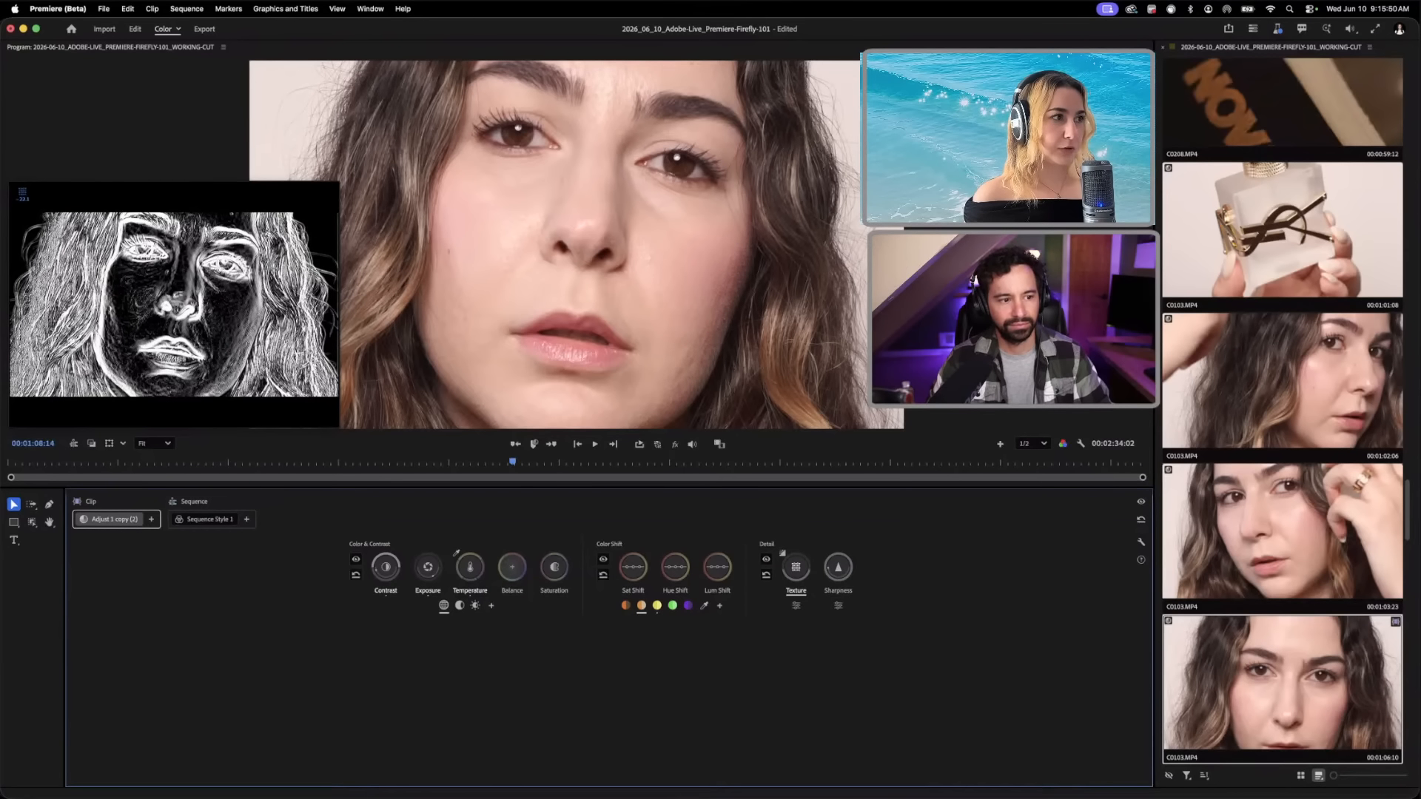
pyautogui.moveTo(795, 567); pyautogui.dragTo(777, 567)
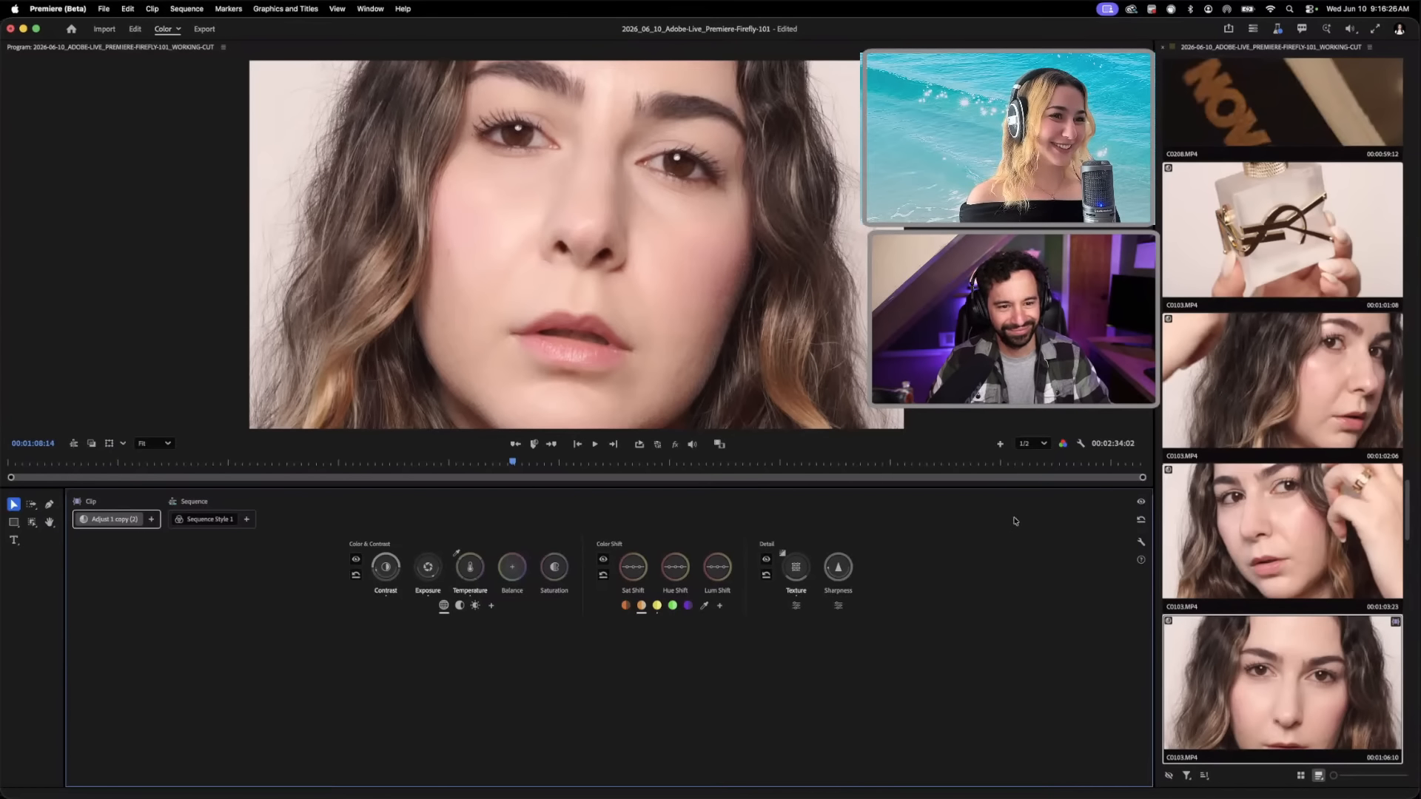
pyautogui.click(1140, 501)
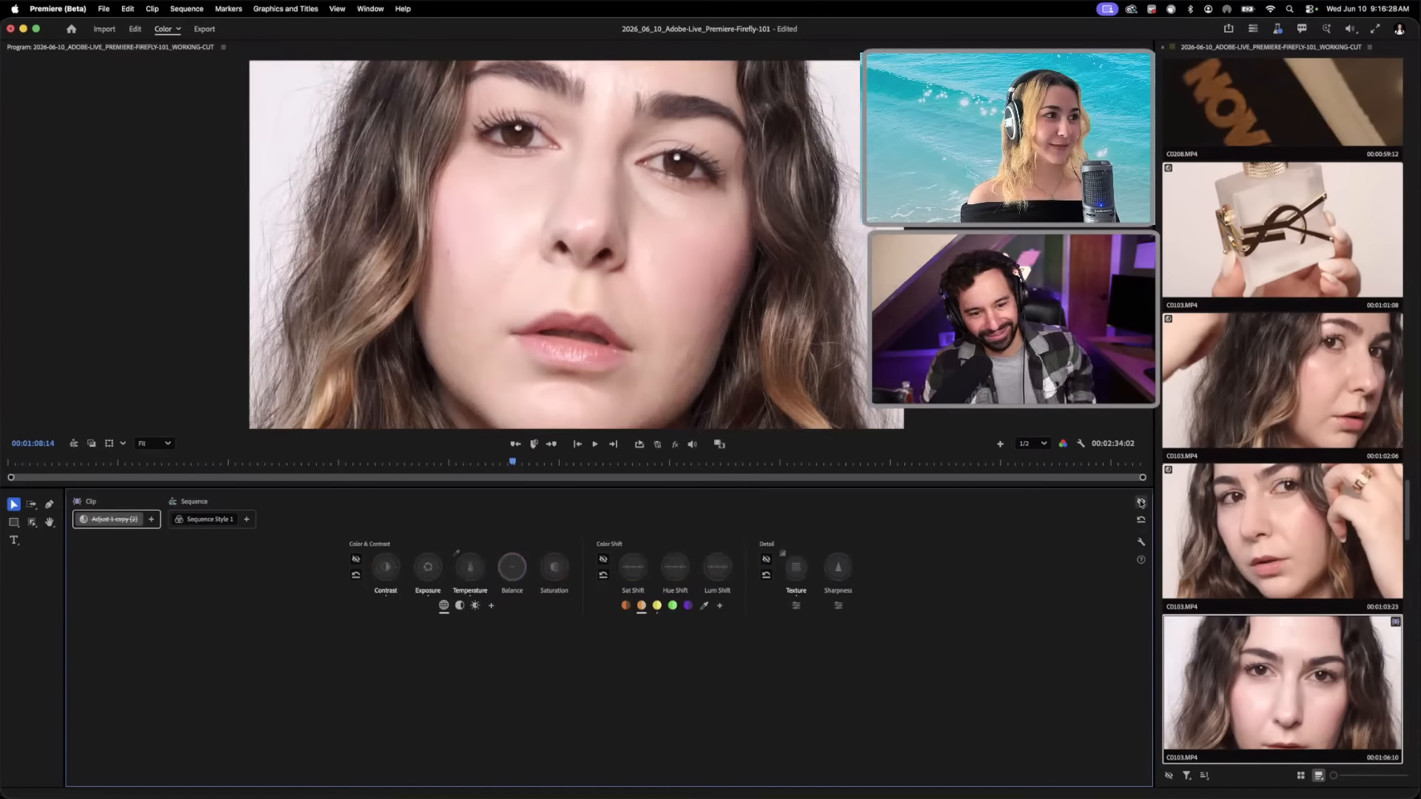
pyautogui.click(1141, 502)
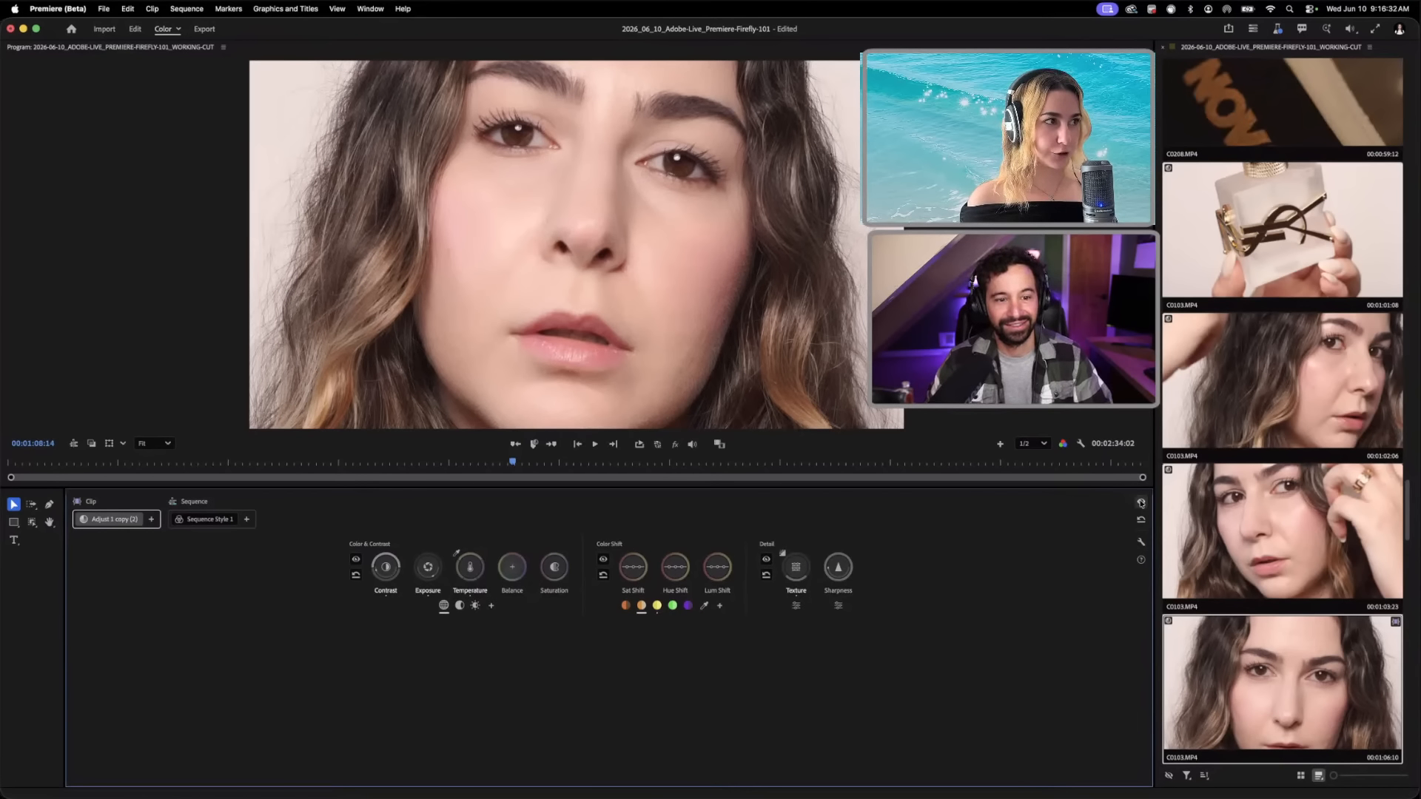
pyautogui.click(1140, 501)
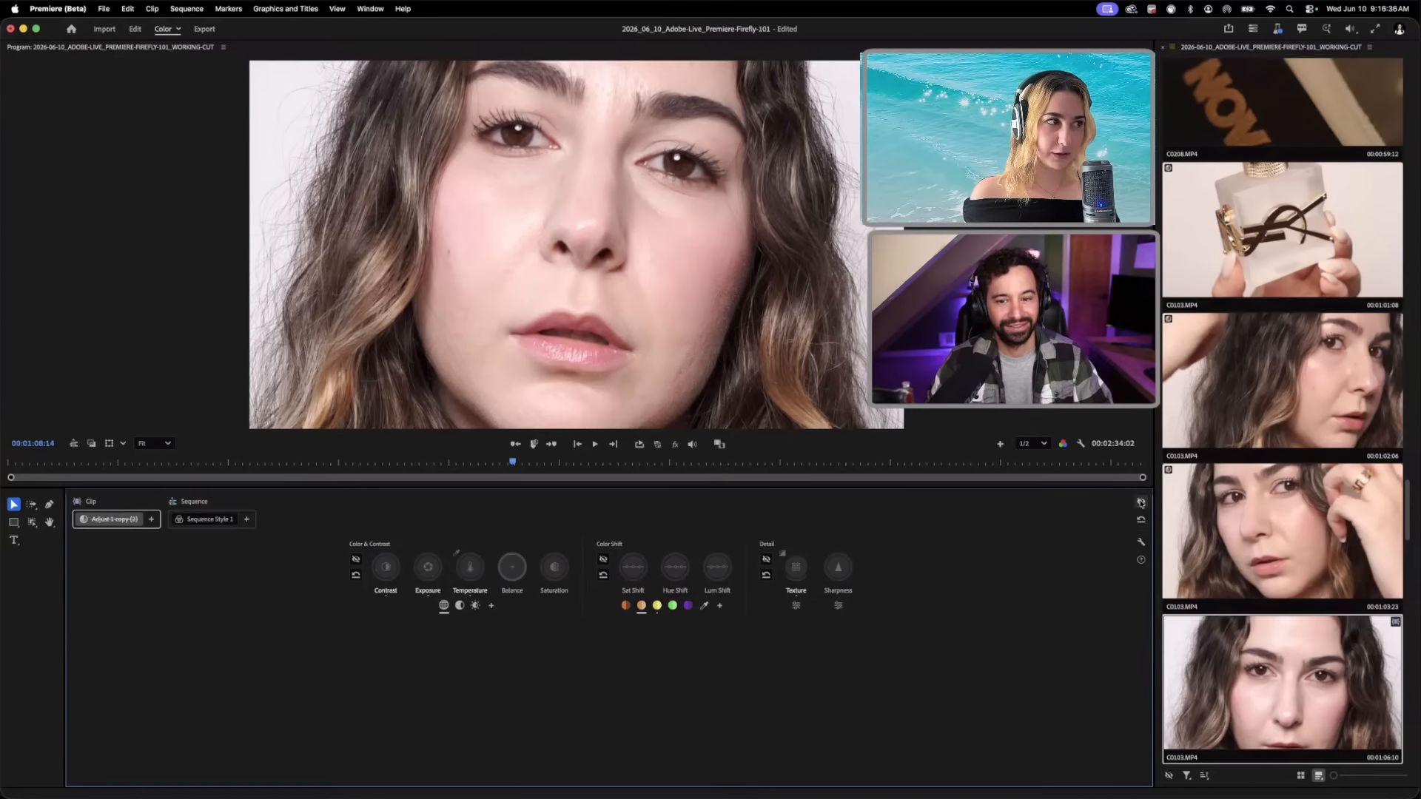
pyautogui.click(1140, 502)
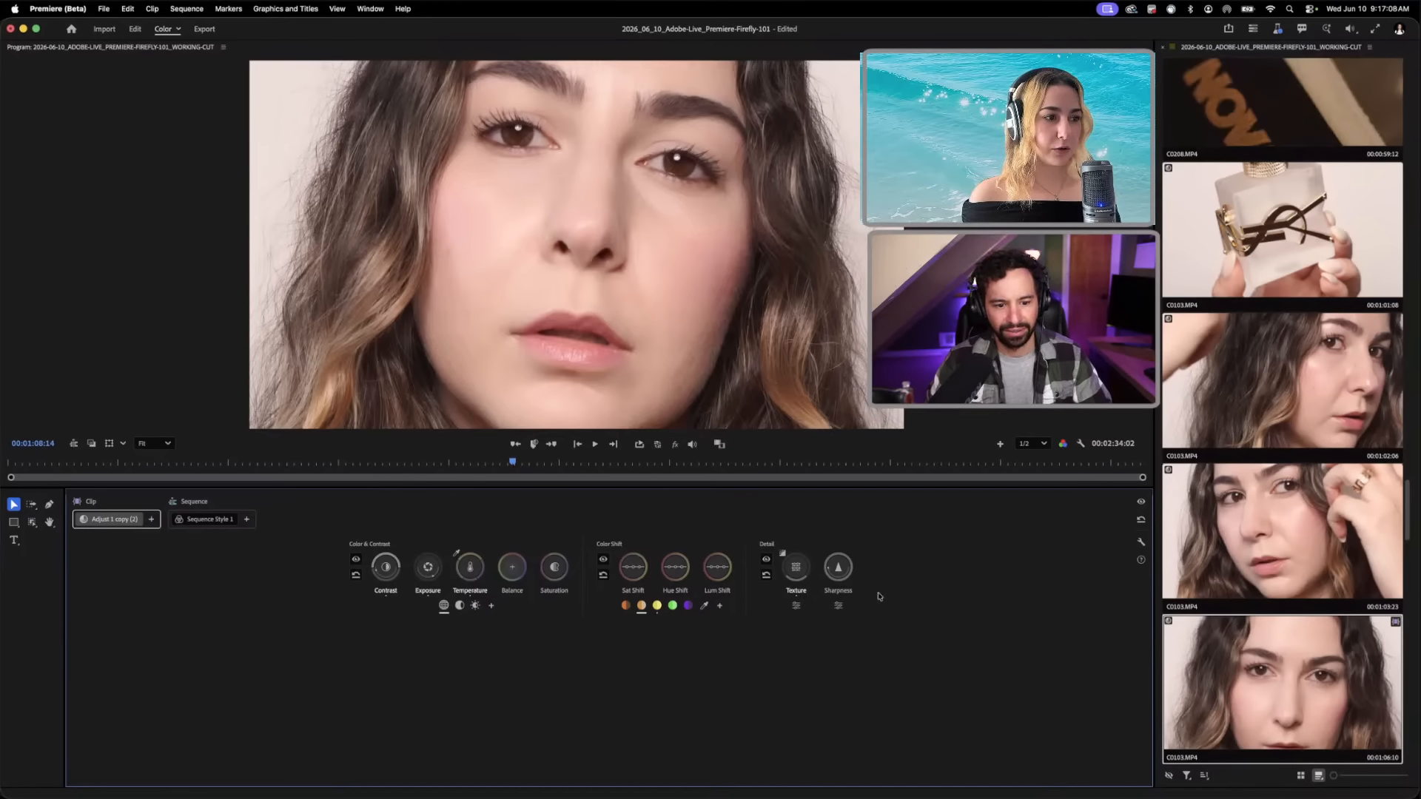
# Step: Try strongly lowering the Sharpness of the face close-up, and undo that change
pyautogui.click(837, 568)
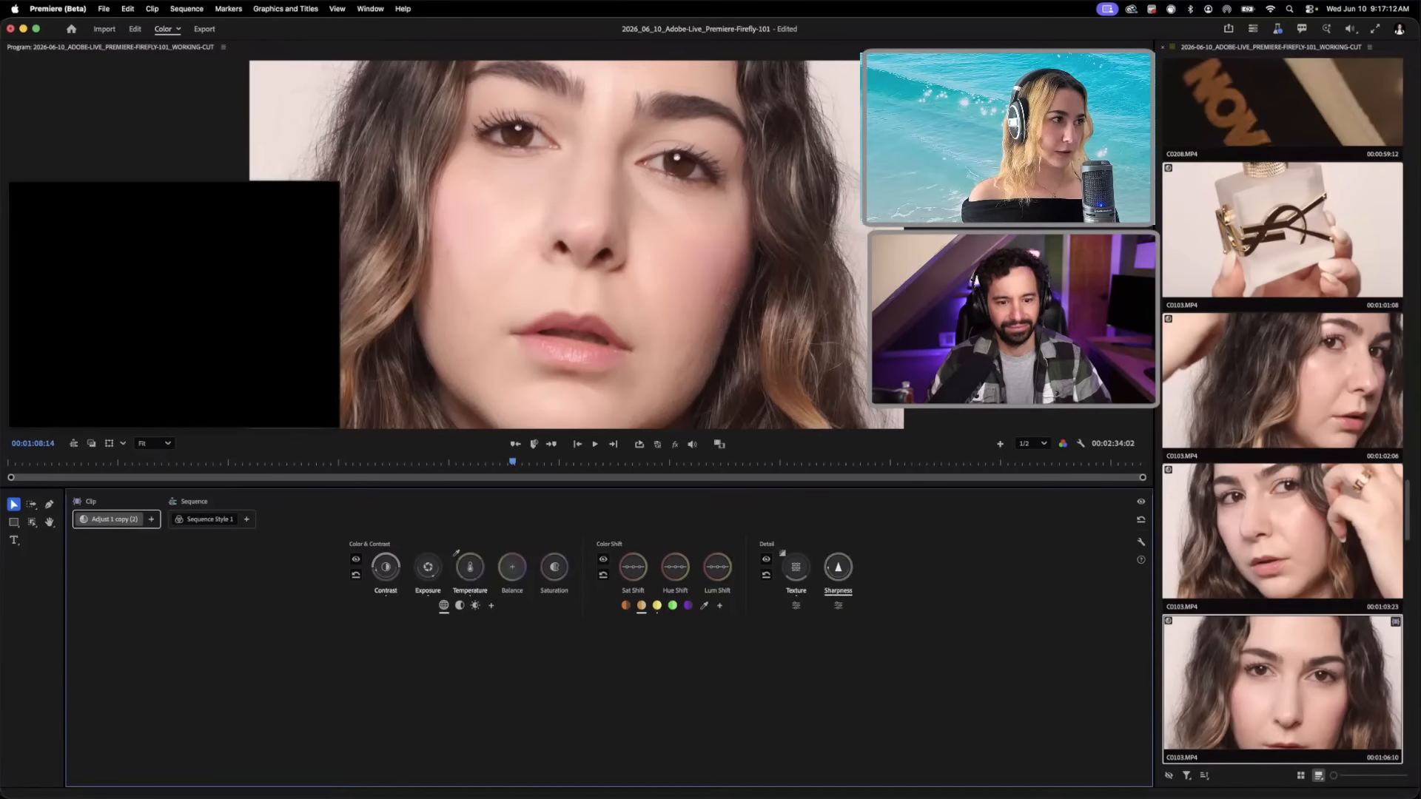
pyautogui.moveTo(837, 569)
pyautogui.mouseDown()
pyautogui.moveTo(837, 595)
pyautogui.moveTo(837, 568)
pyautogui.mouseUp()
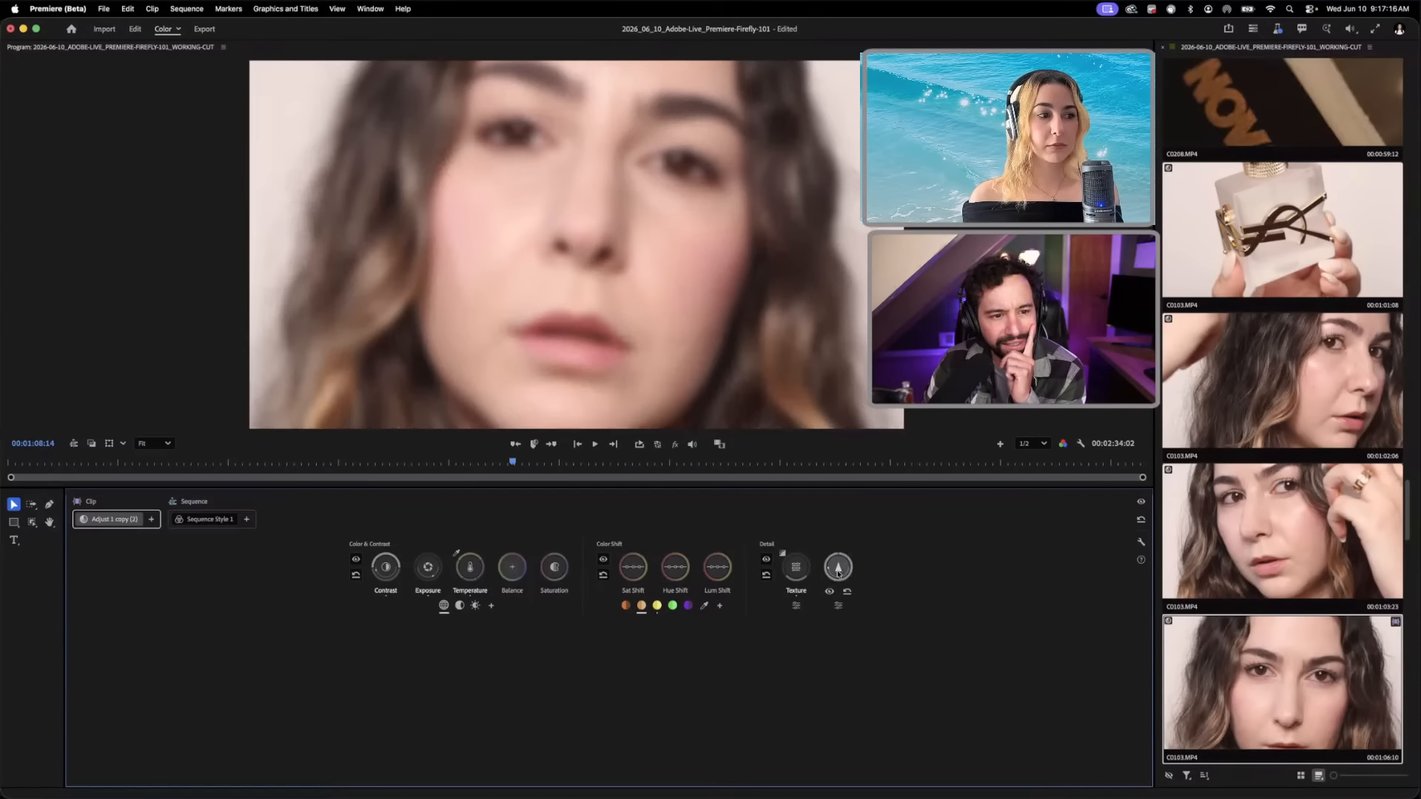
pyautogui.press('super+z')
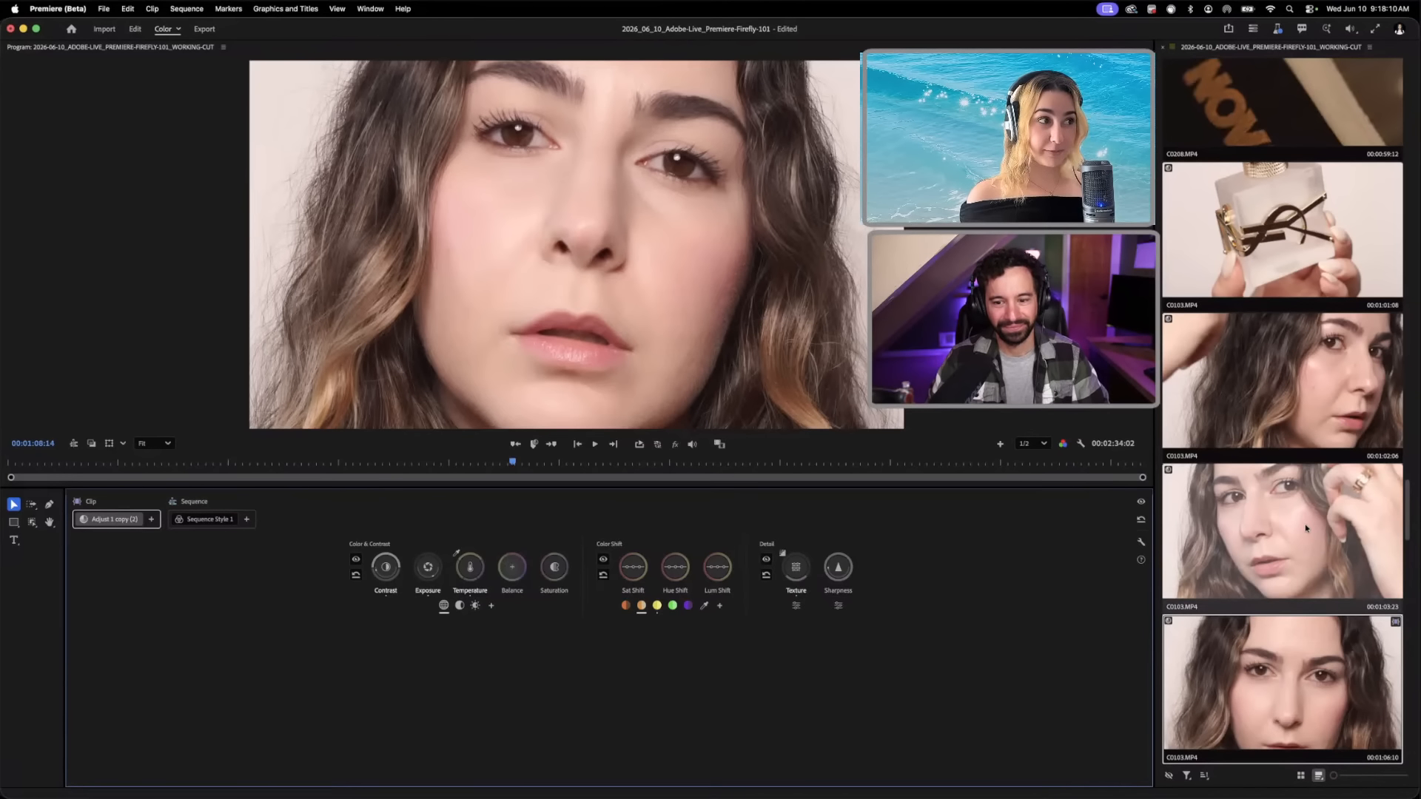
# Step: Paste the close-up's color adjustment onto the C0103.MP4 clips starting at 00:01:03:23, 00:01:02:06 and 00:01:09:17
pyautogui.scroll(-3, 1306, 529)
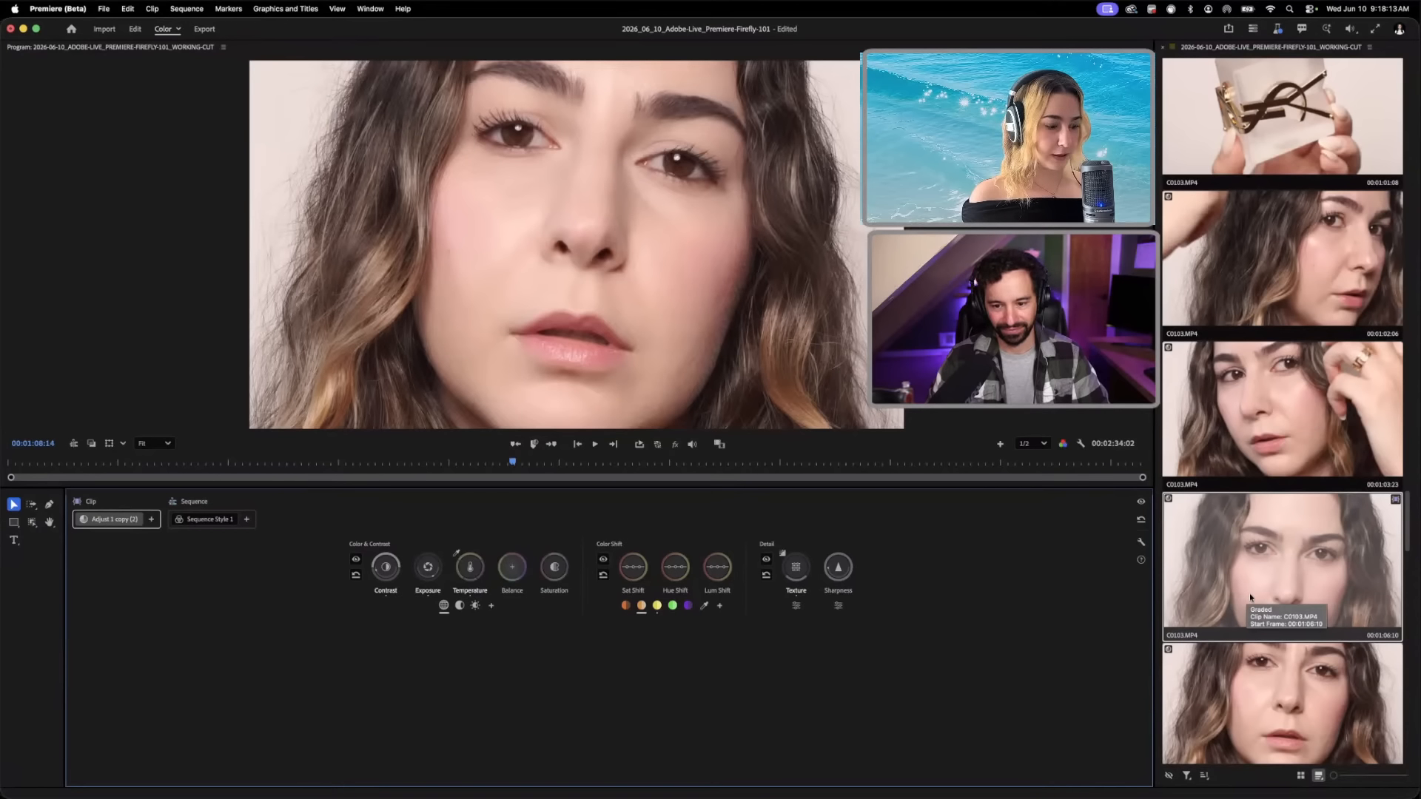
pyautogui.click(1250, 398)
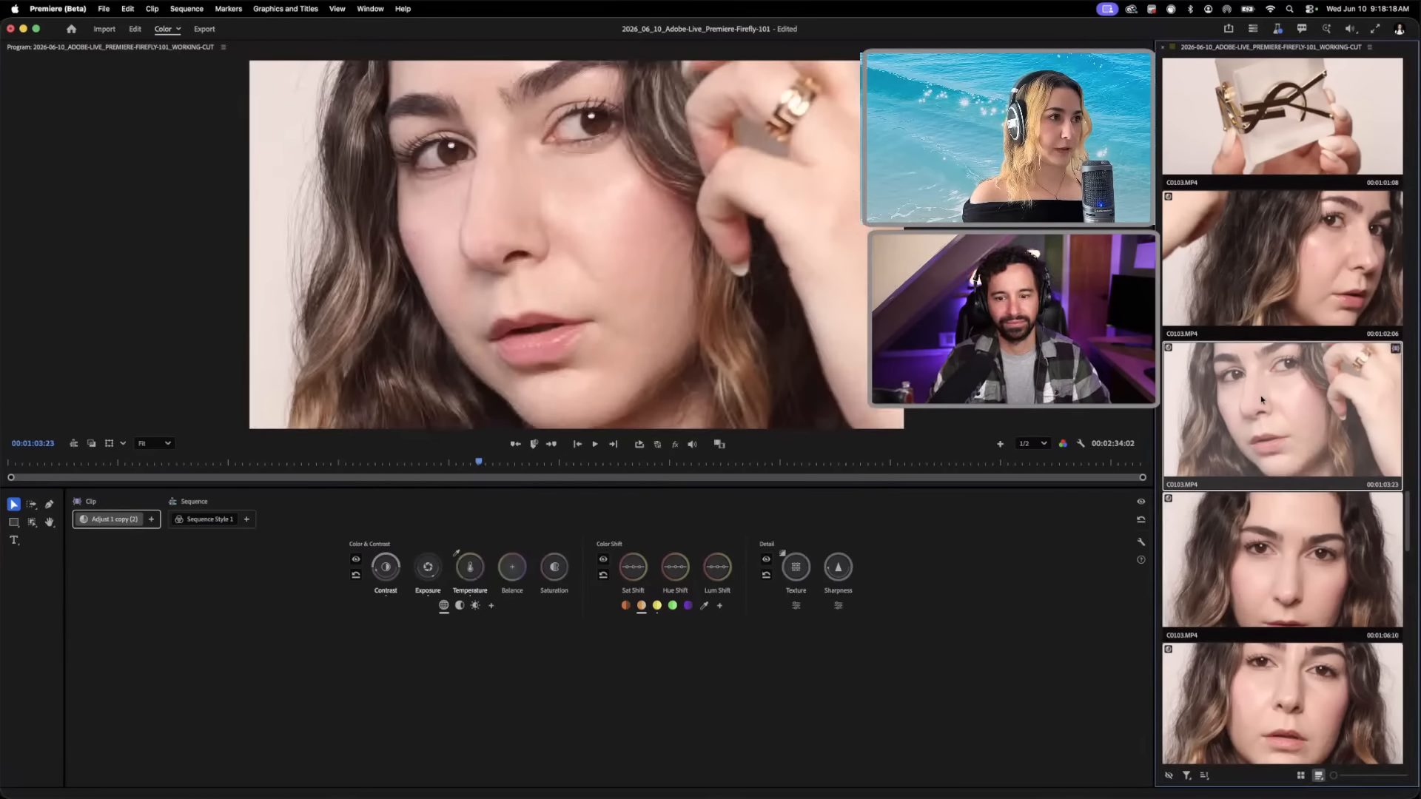
pyautogui.press('super+v')
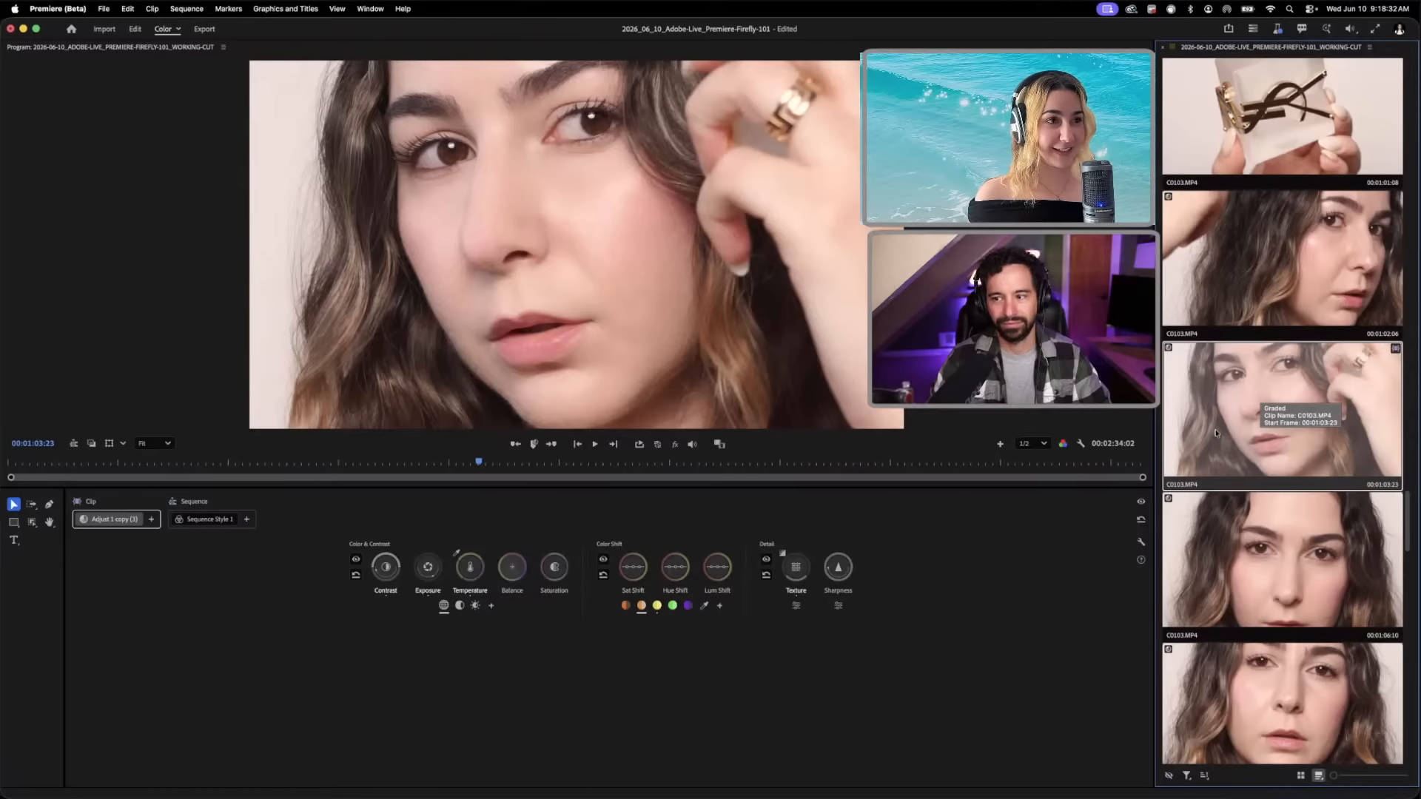
pyautogui.click(1278, 259)
pyautogui.press('super+v')
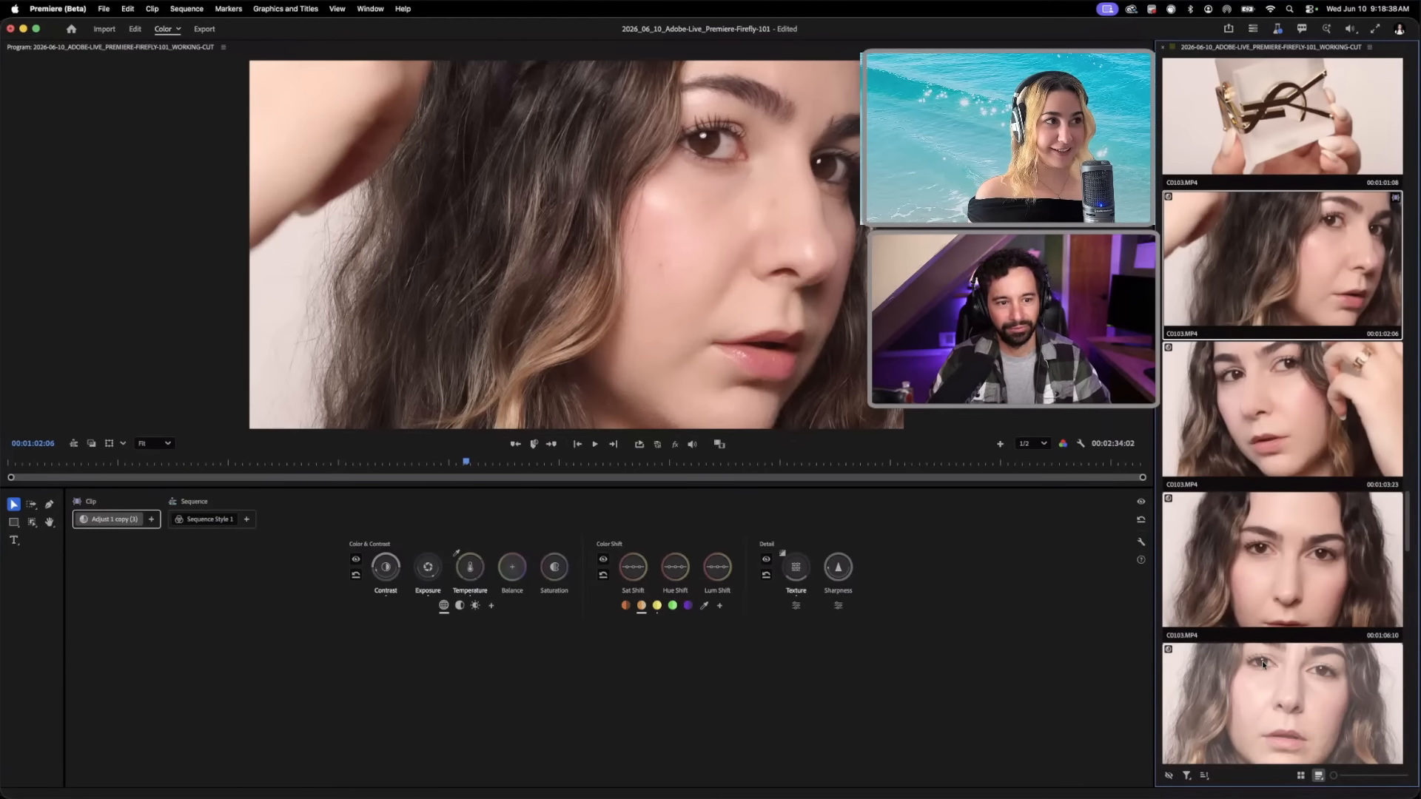
pyautogui.click(1281, 633)
pyautogui.press('super+v')
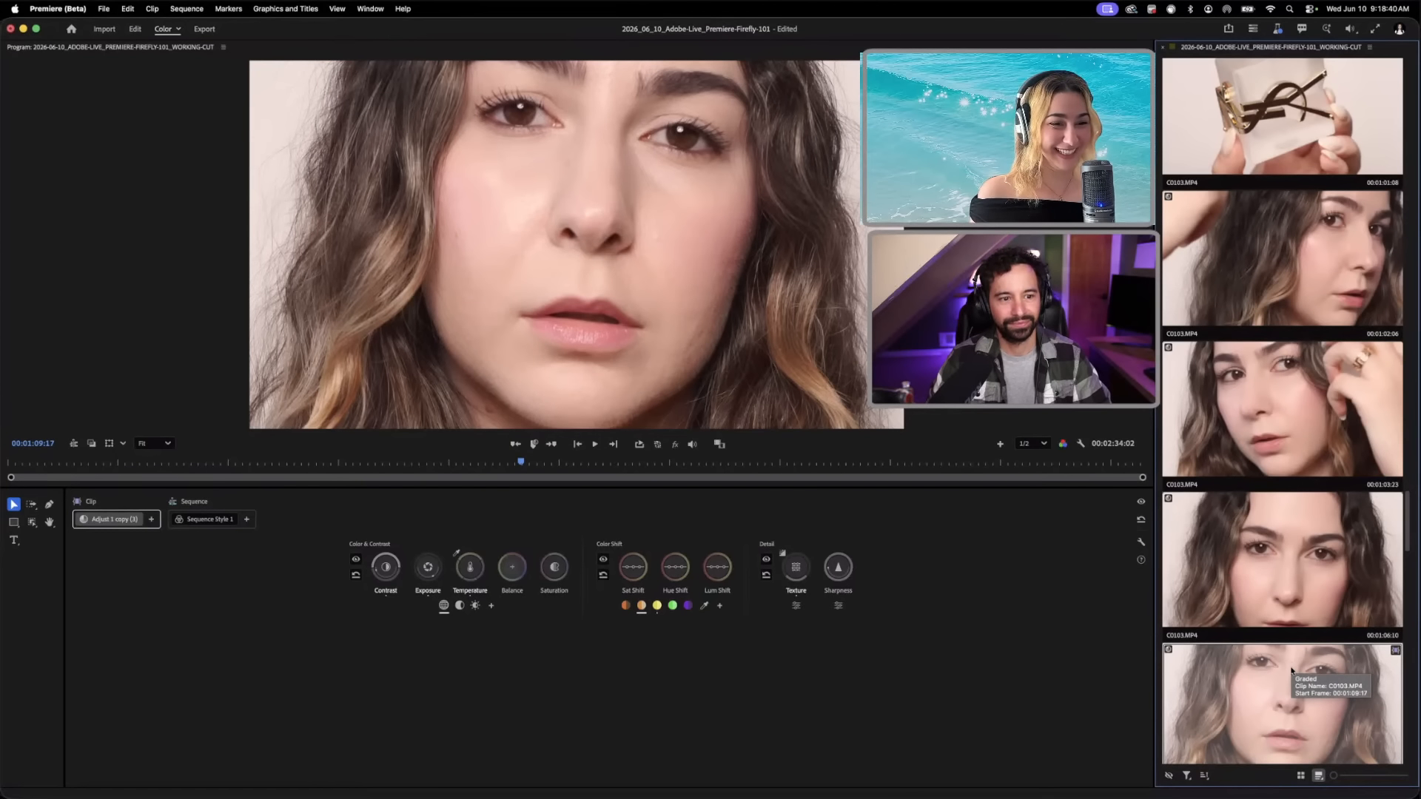
# Step: Paste the same color adjustment onto the C0103.MP4 clips starting at 00:01:12:12, 00:01:16:20, 00:01:19:09 and 00:01:20:20
pyautogui.scroll(-1, 1291, 670)
pyautogui.scroll(-6, 1292, 671)
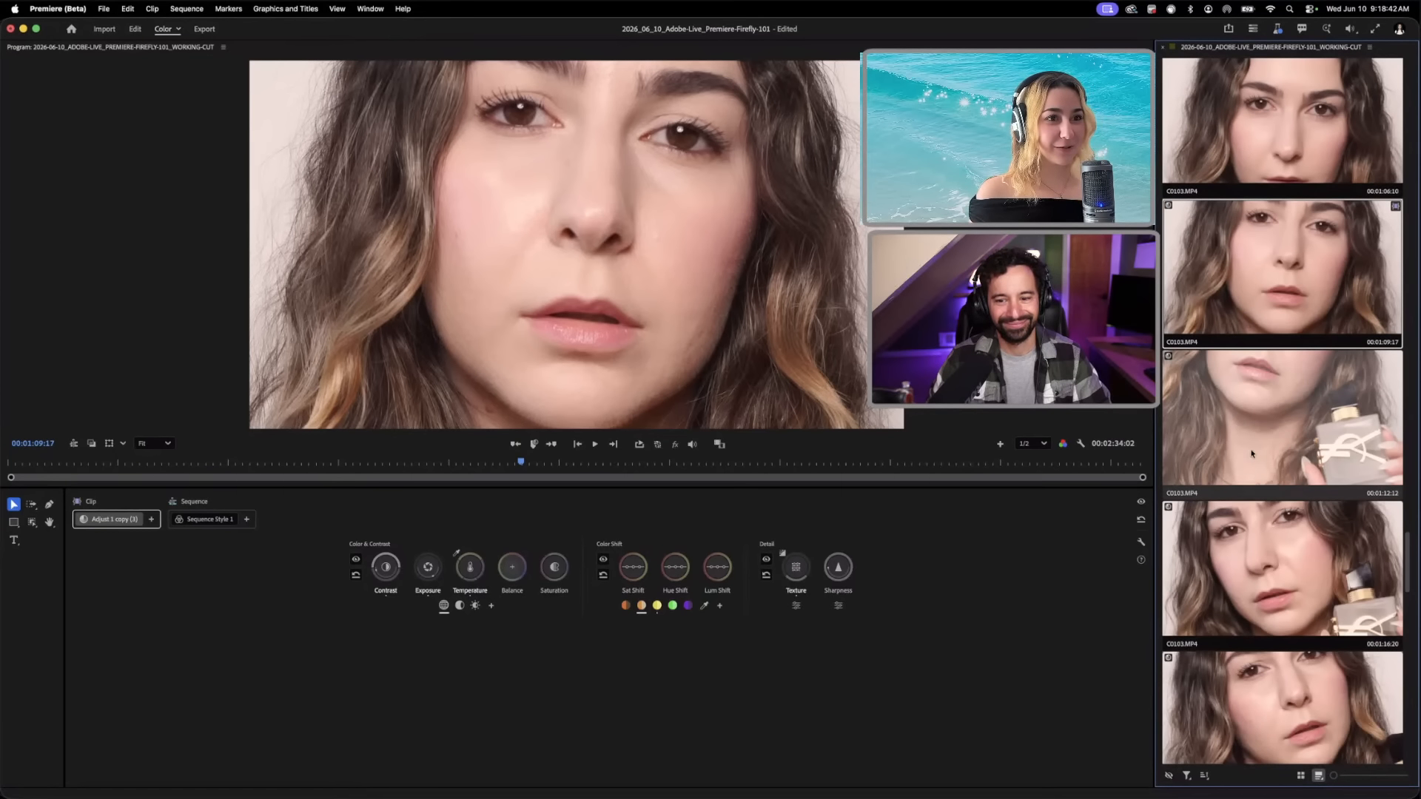
pyautogui.click(1270, 455)
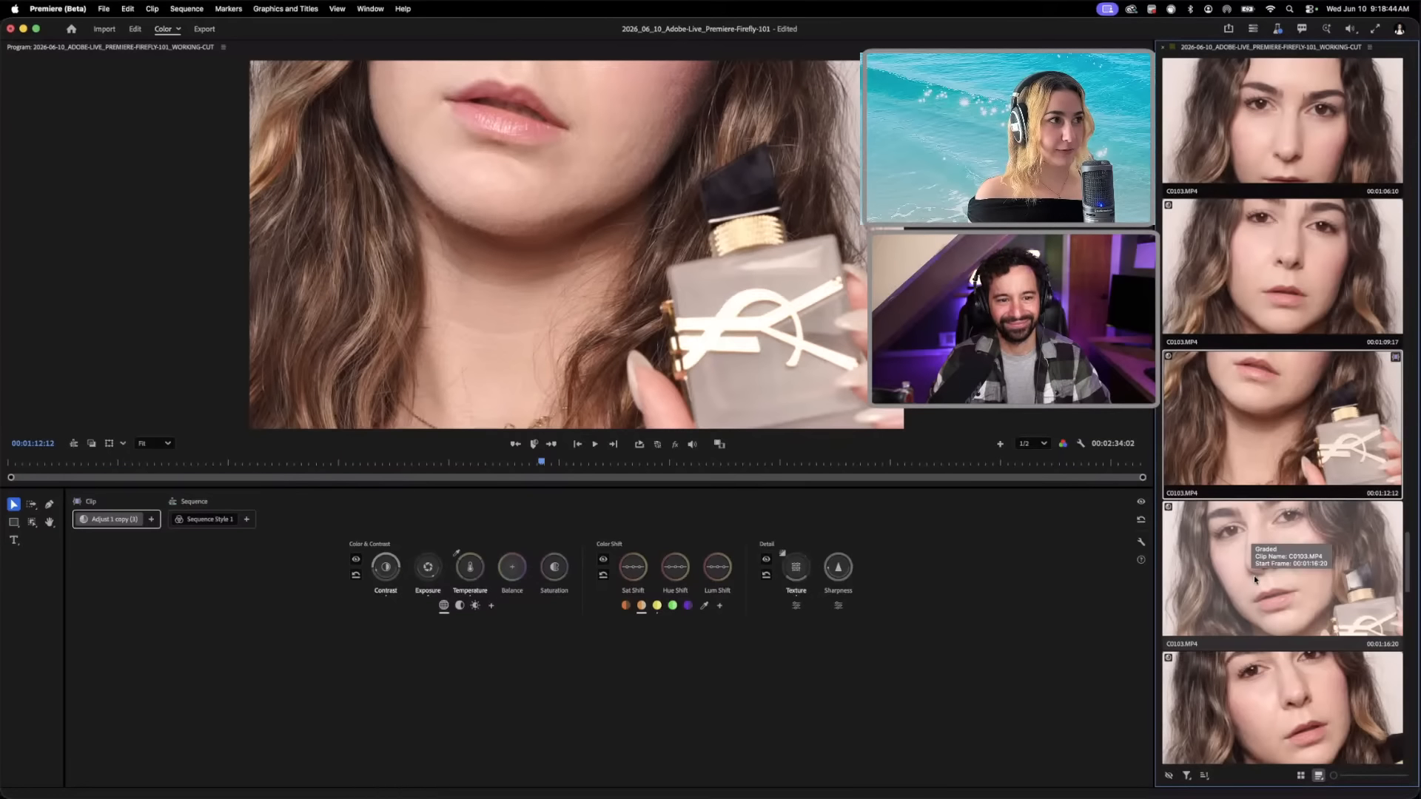
pyautogui.click(1249, 569)
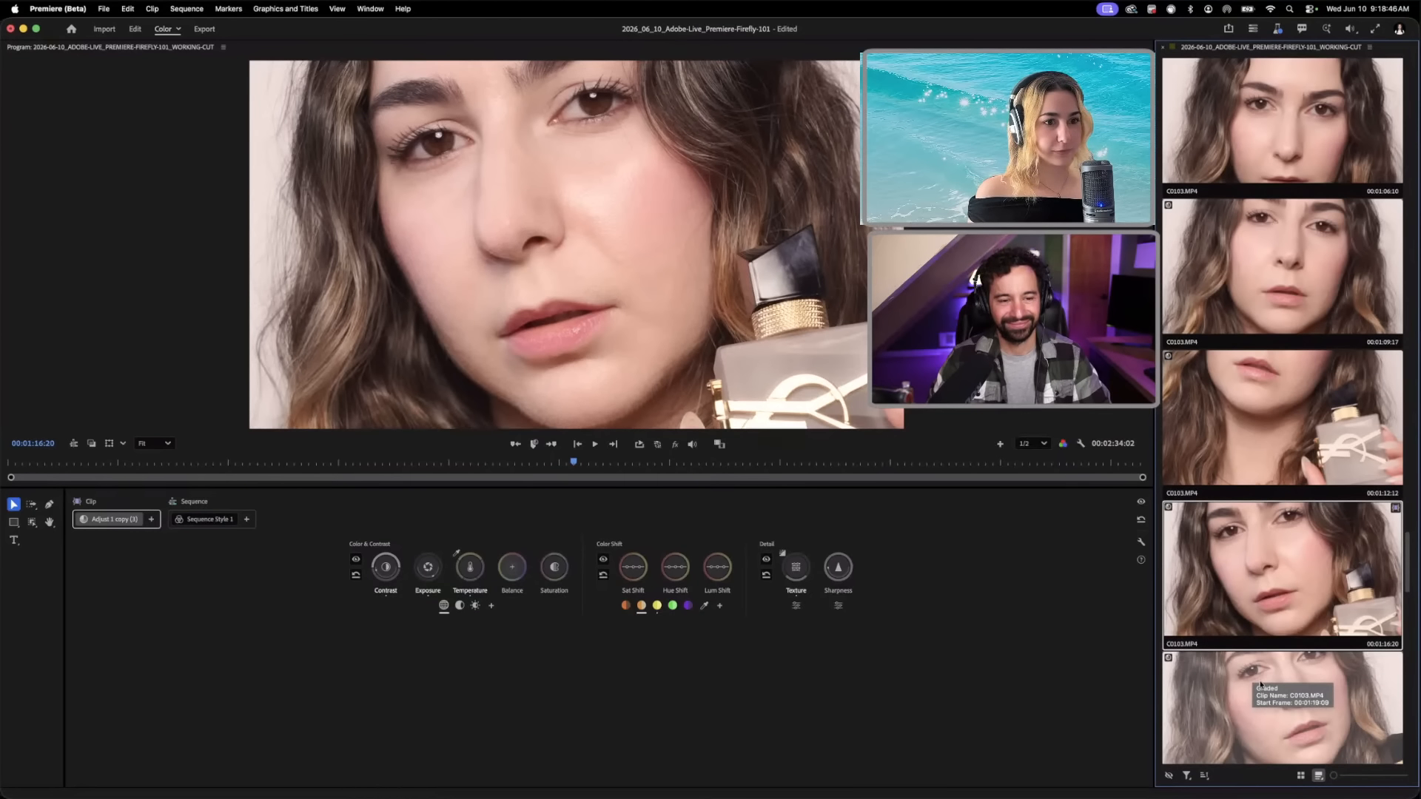
pyautogui.click(1261, 681)
pyautogui.scroll(-5, 1264, 683)
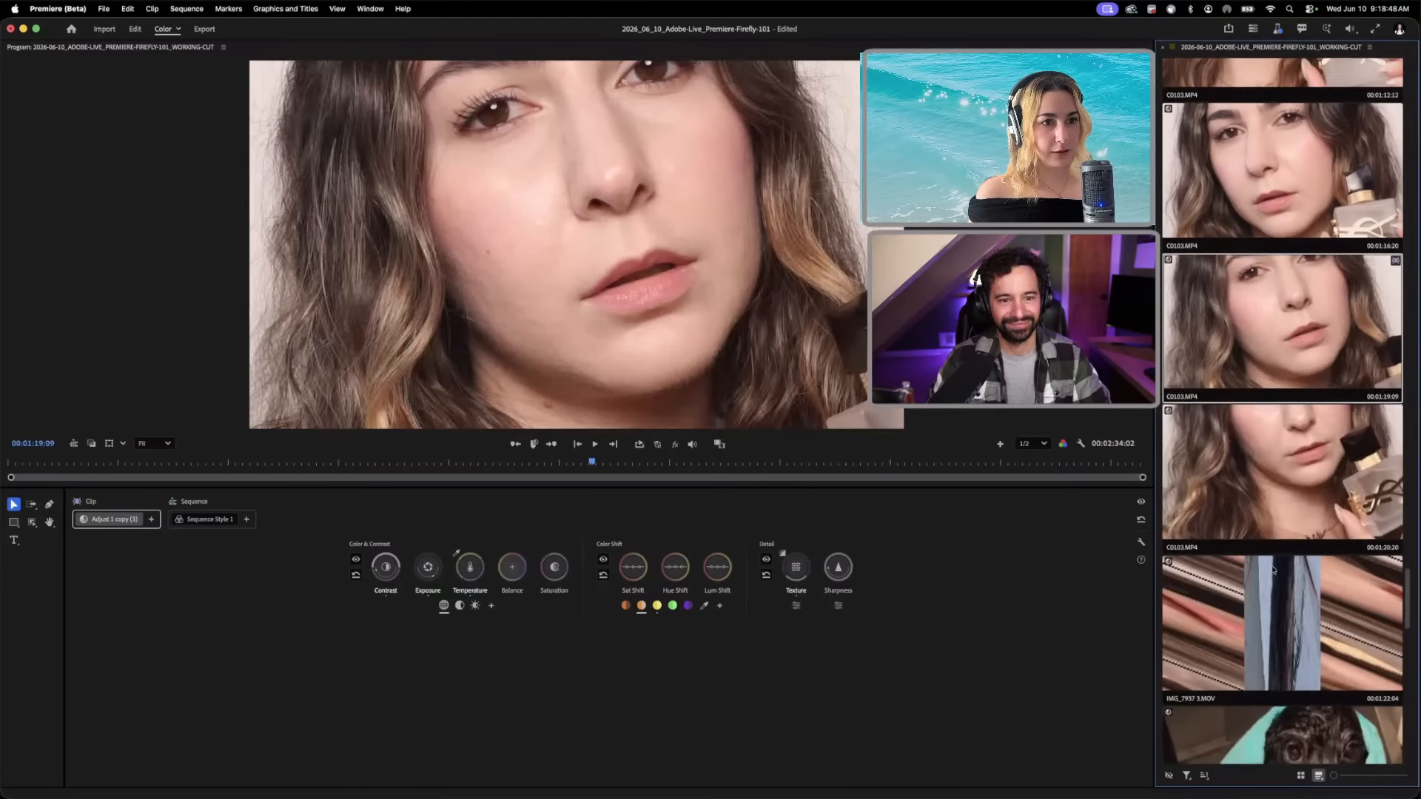
pyautogui.click(1248, 495)
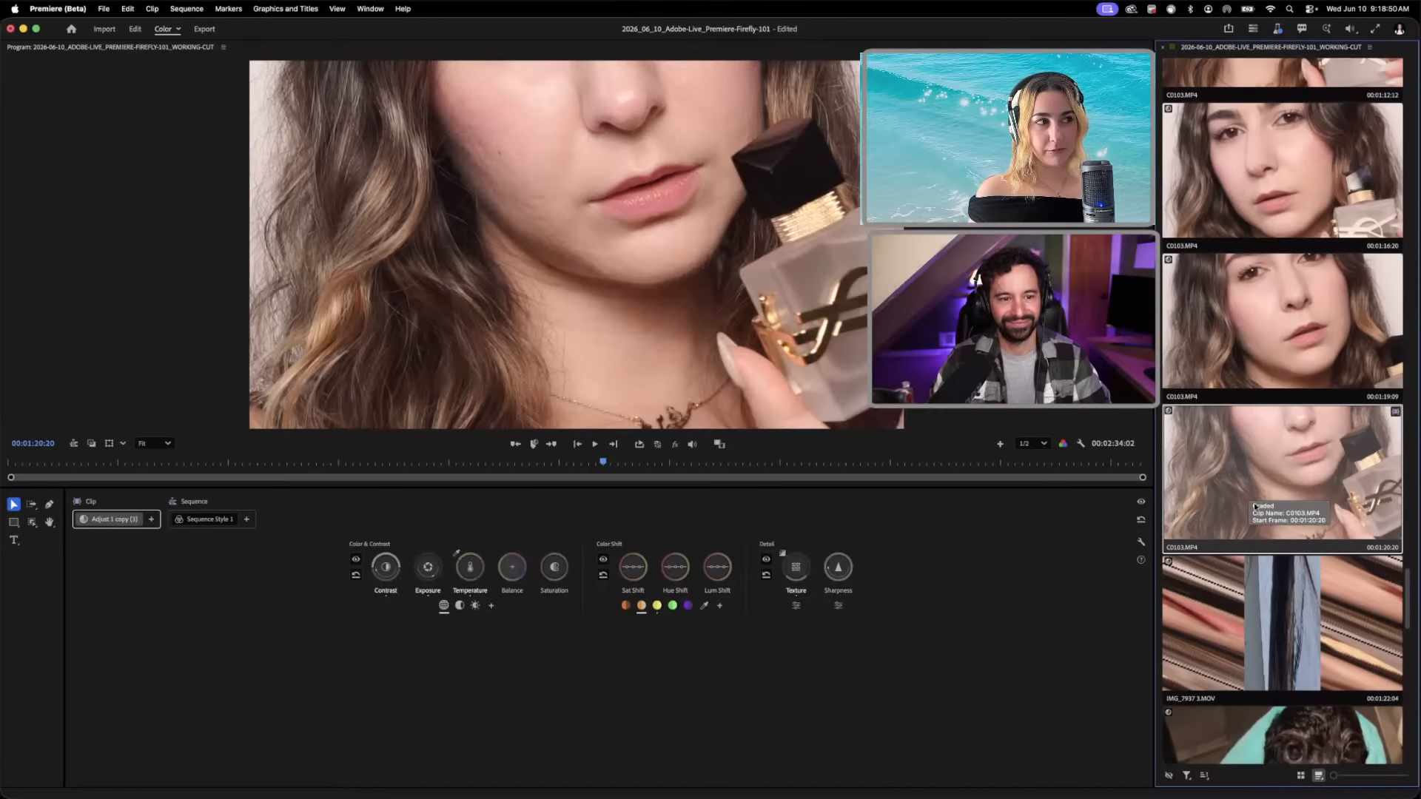
# Step: Warm the Temperature of the face close-up clip starting at 00:01:06:10, with the playhead placed at 00:01:08:18
pyautogui.scroll(5, 1254, 503)
pyautogui.scroll(5, 1256, 506)
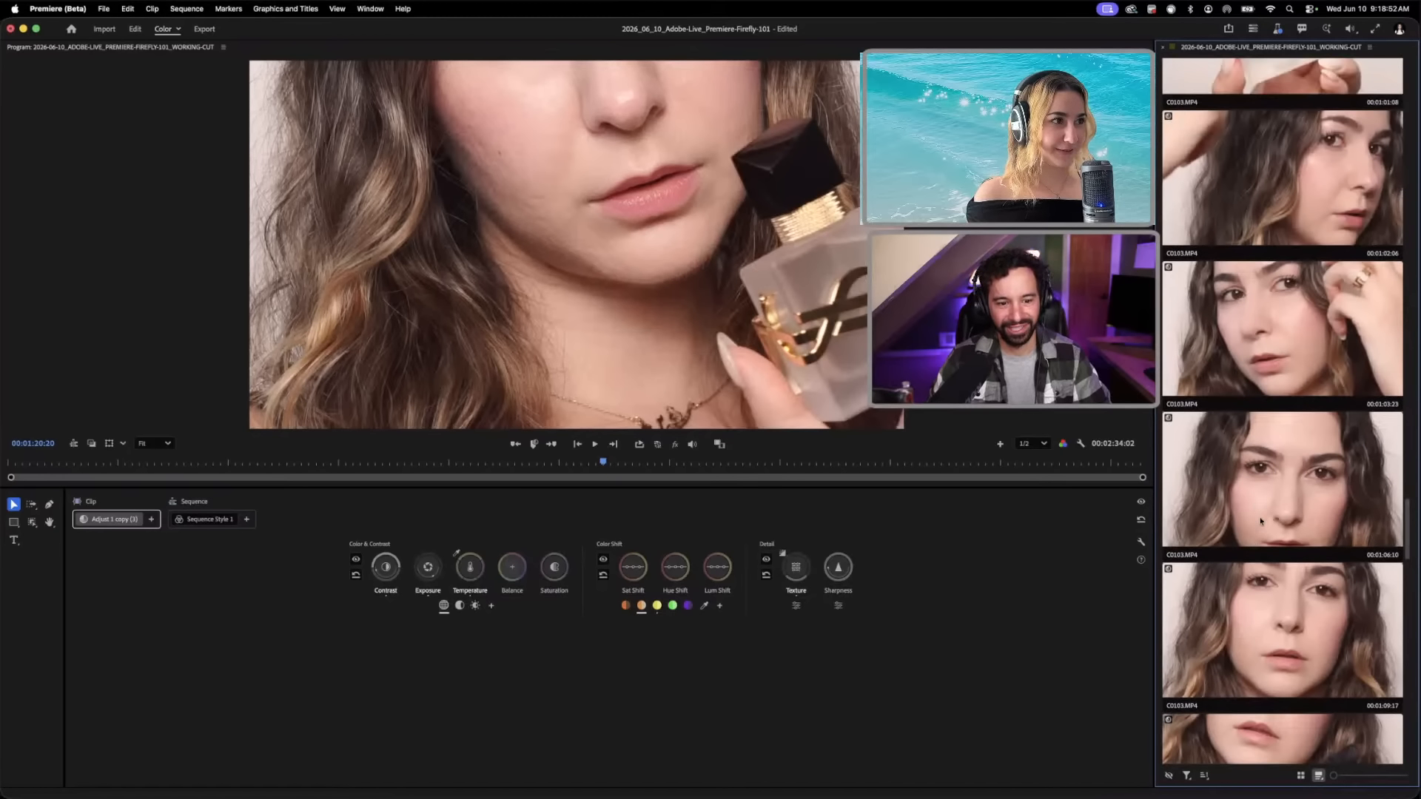
pyautogui.click(1266, 518)
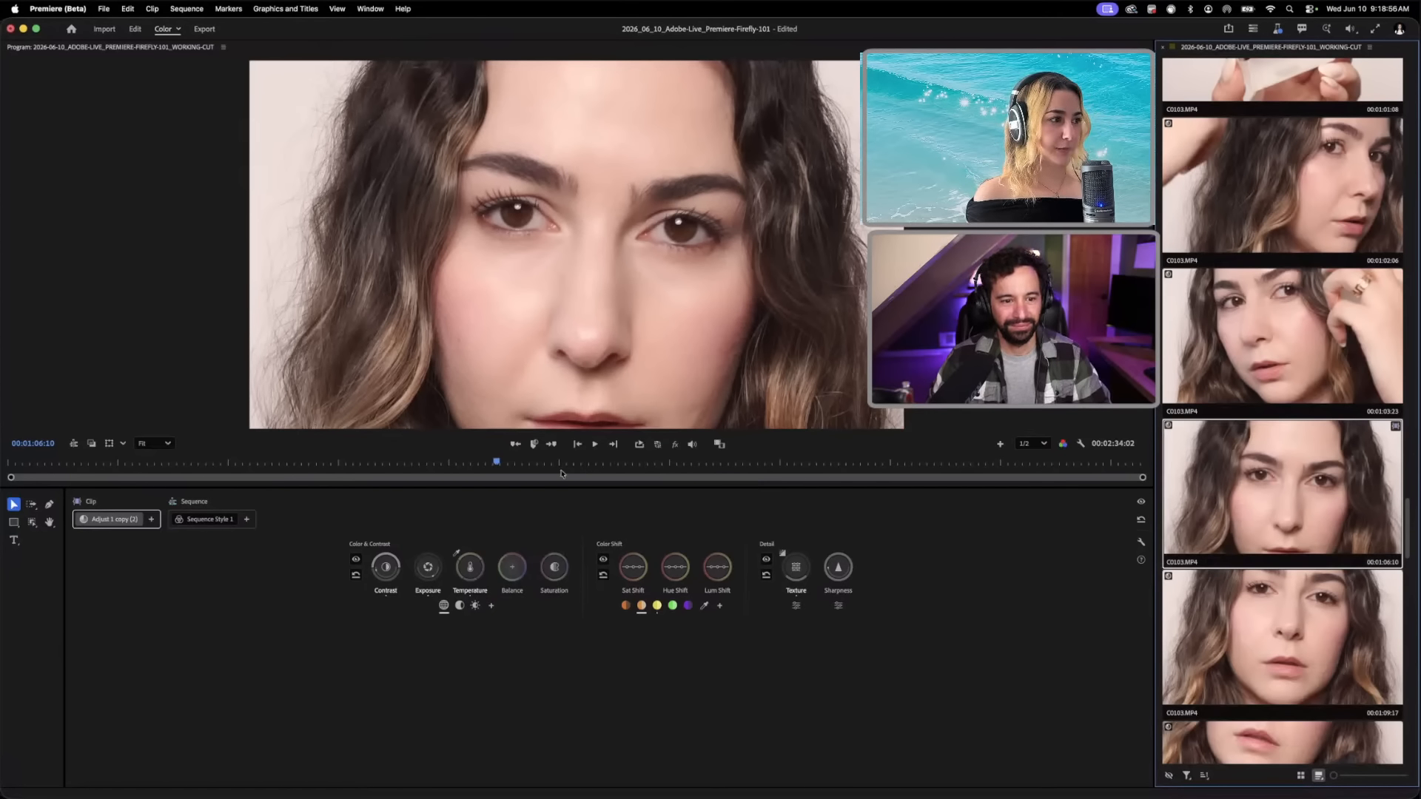
pyautogui.click(503, 464)
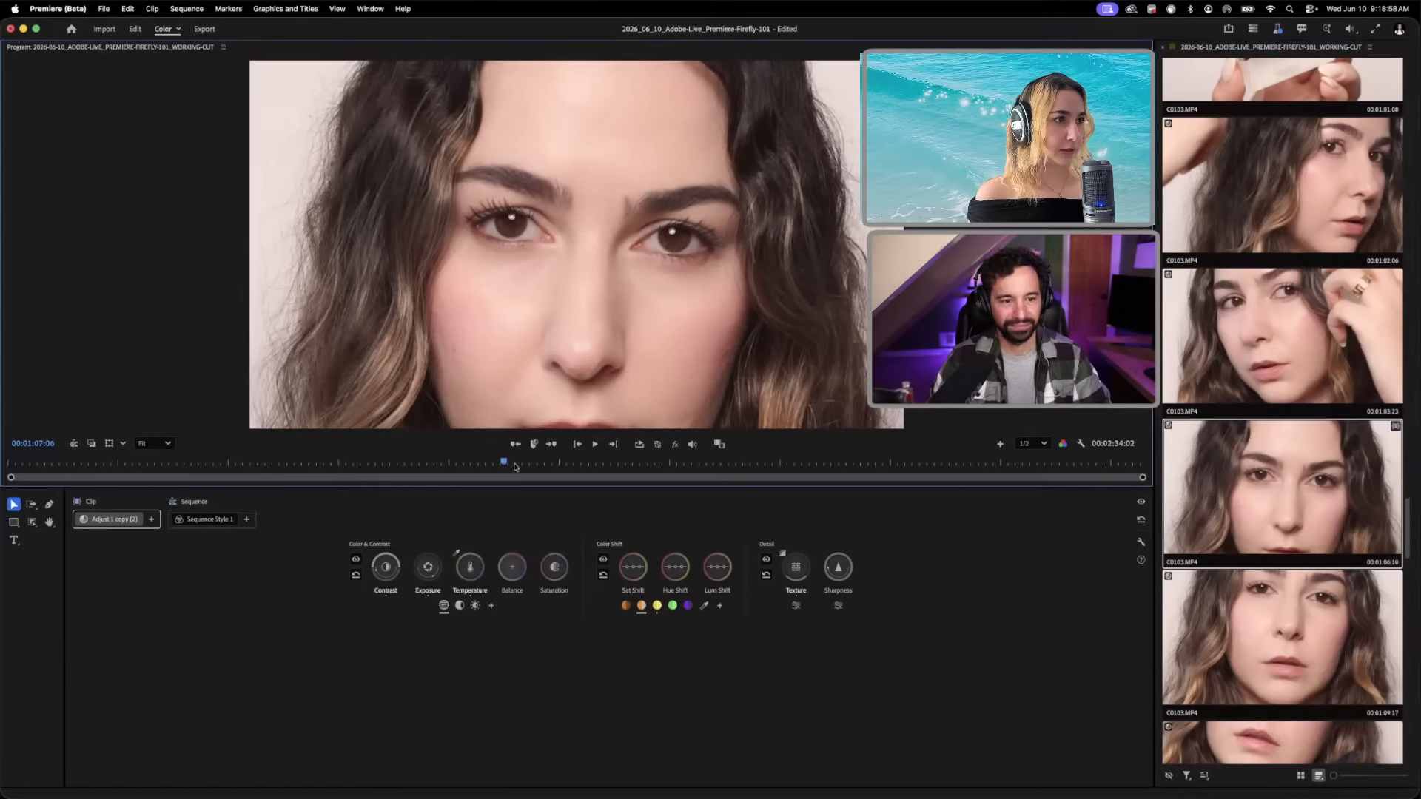
pyautogui.moveTo(515, 466); pyautogui.dragTo(514, 466)
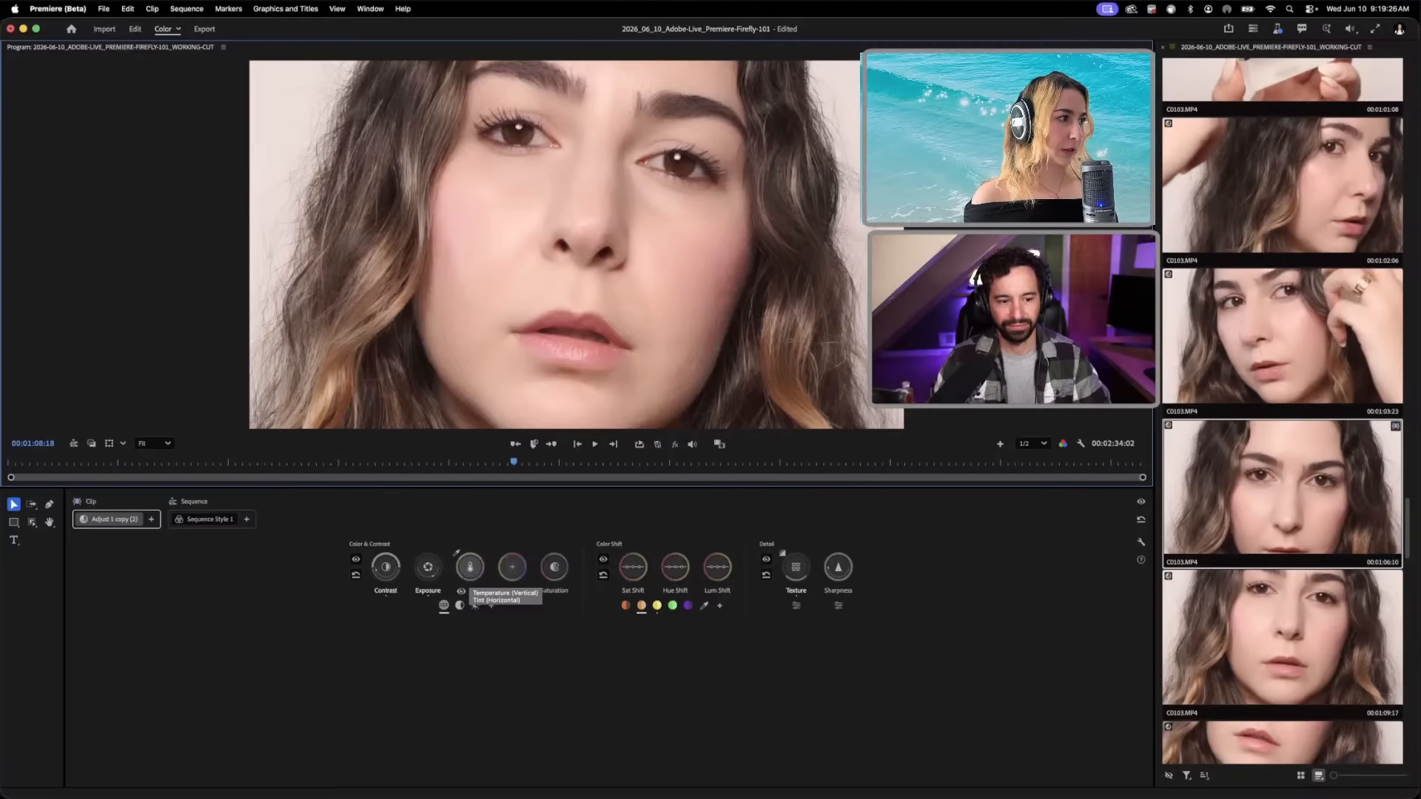
pyautogui.moveTo(471, 574); pyautogui.dragTo(470, 574)
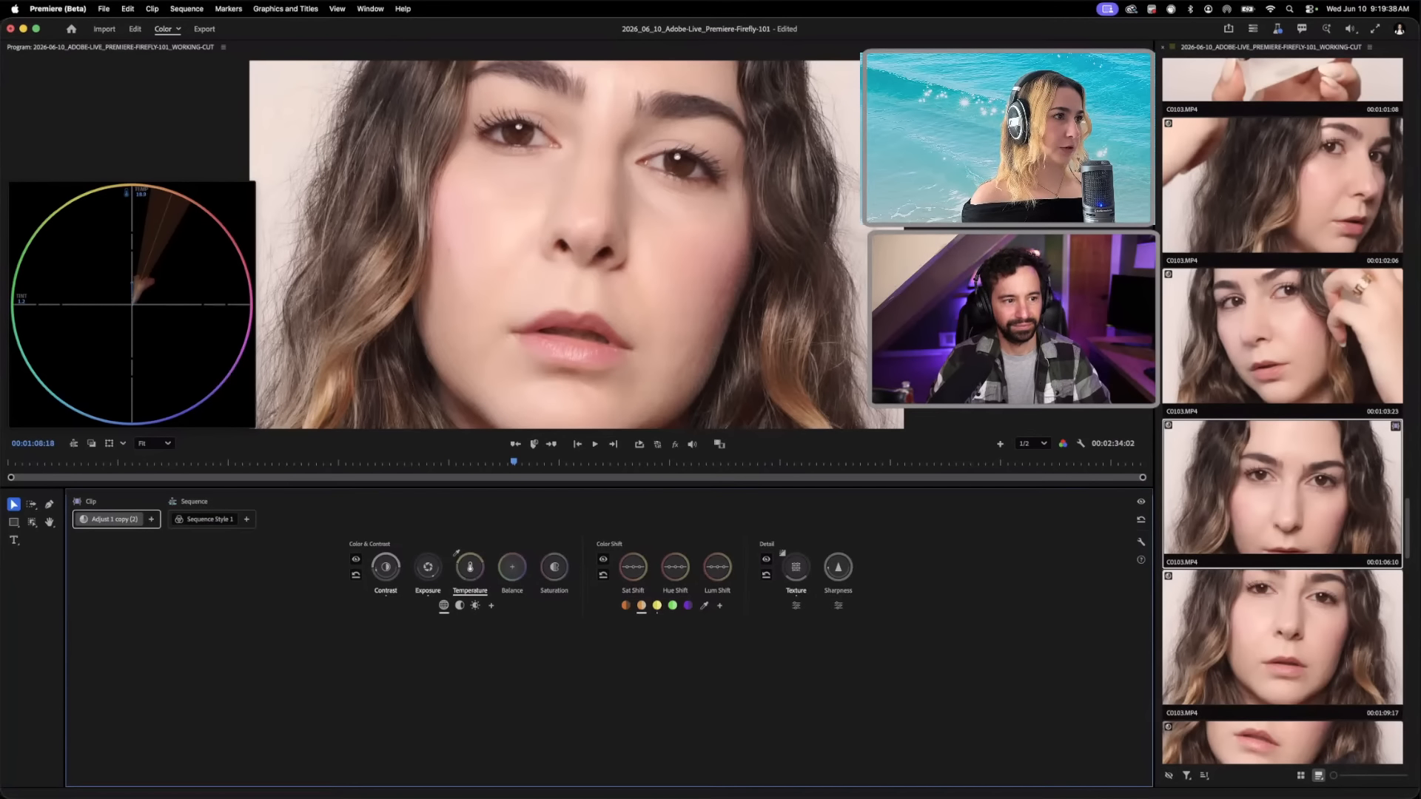
pyautogui.moveTo(470, 567); pyautogui.dragTo(470, 552)
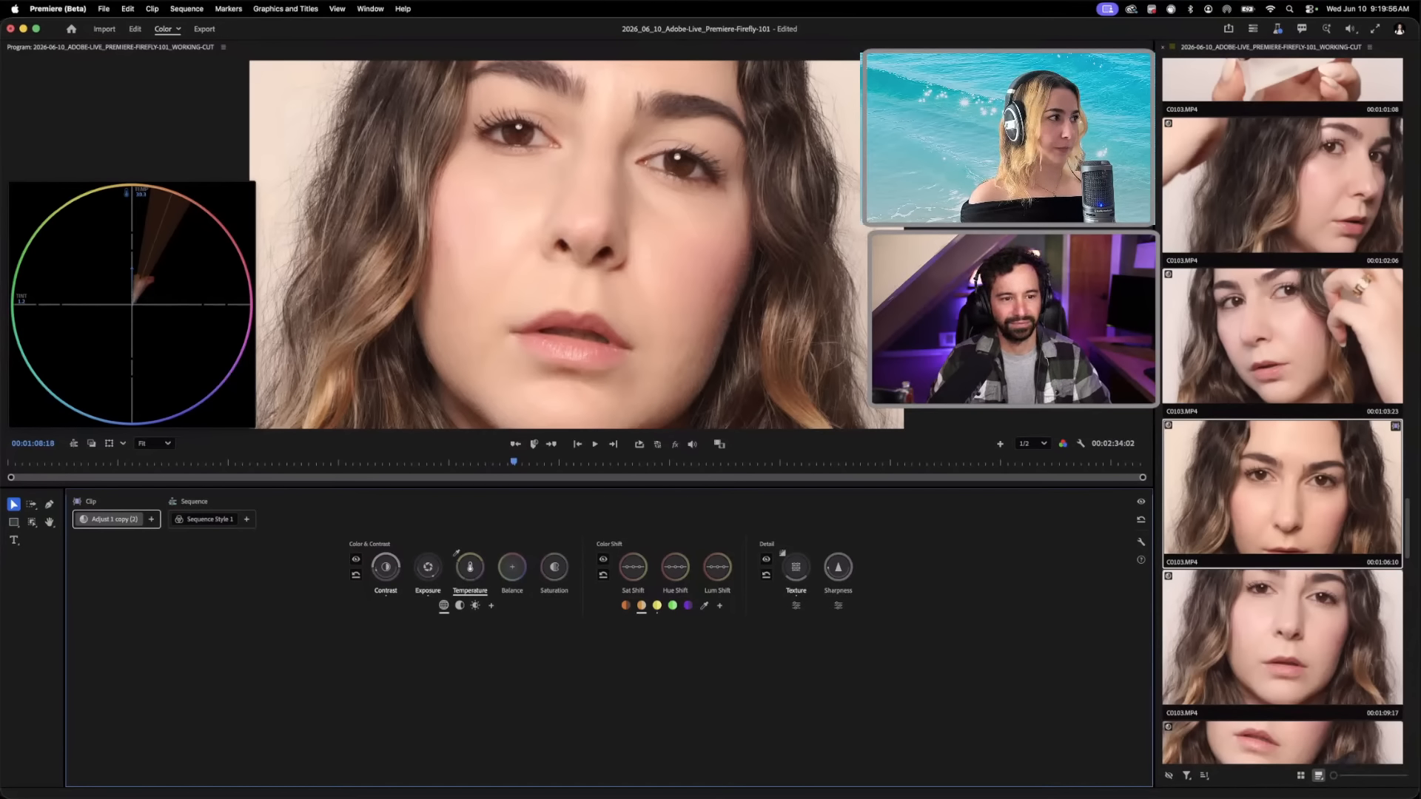
pyautogui.moveTo(471, 572); pyautogui.dragTo(471, 574)
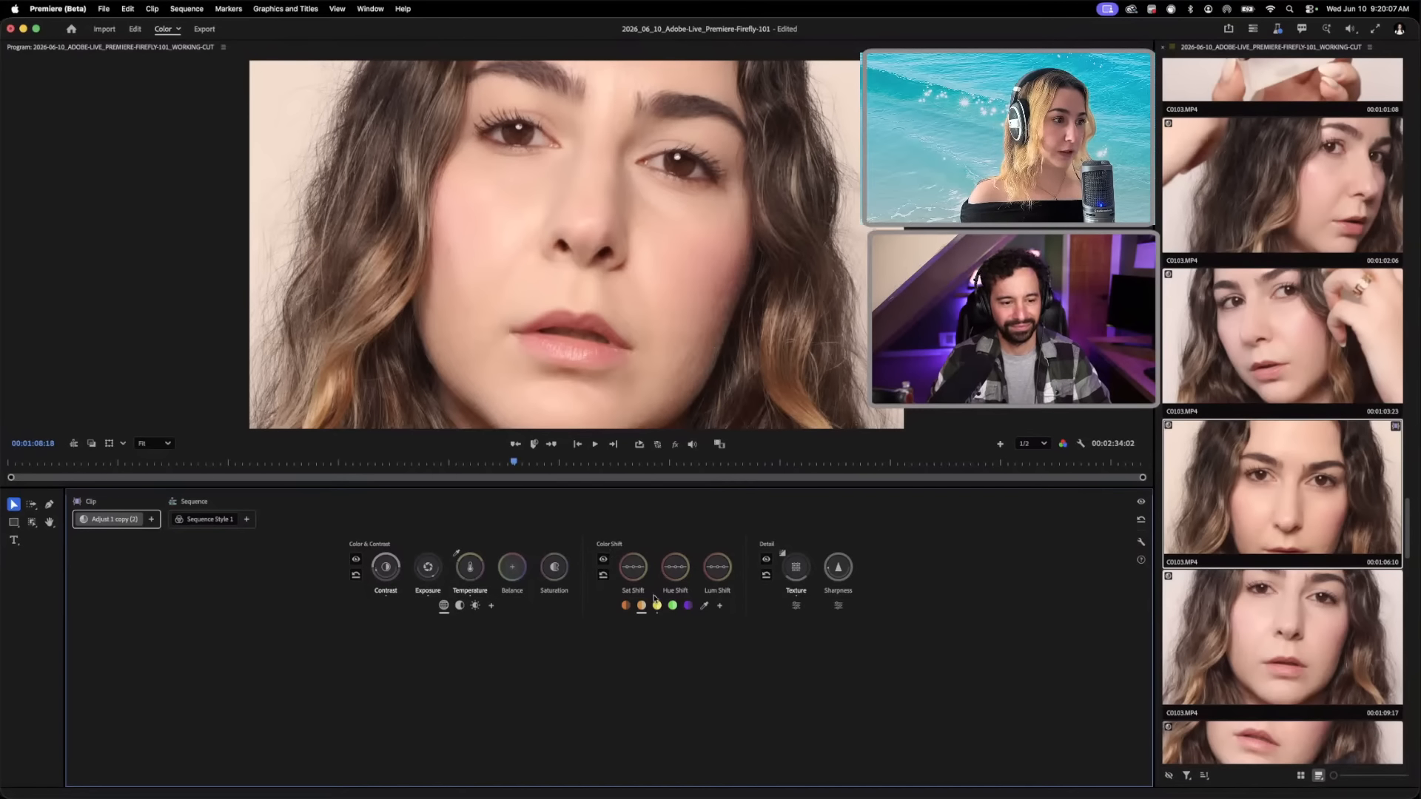
# Step: Slightly reduce the Sat Shift of the orange tones in the face close-up
pyautogui.moveTo(651, 600)
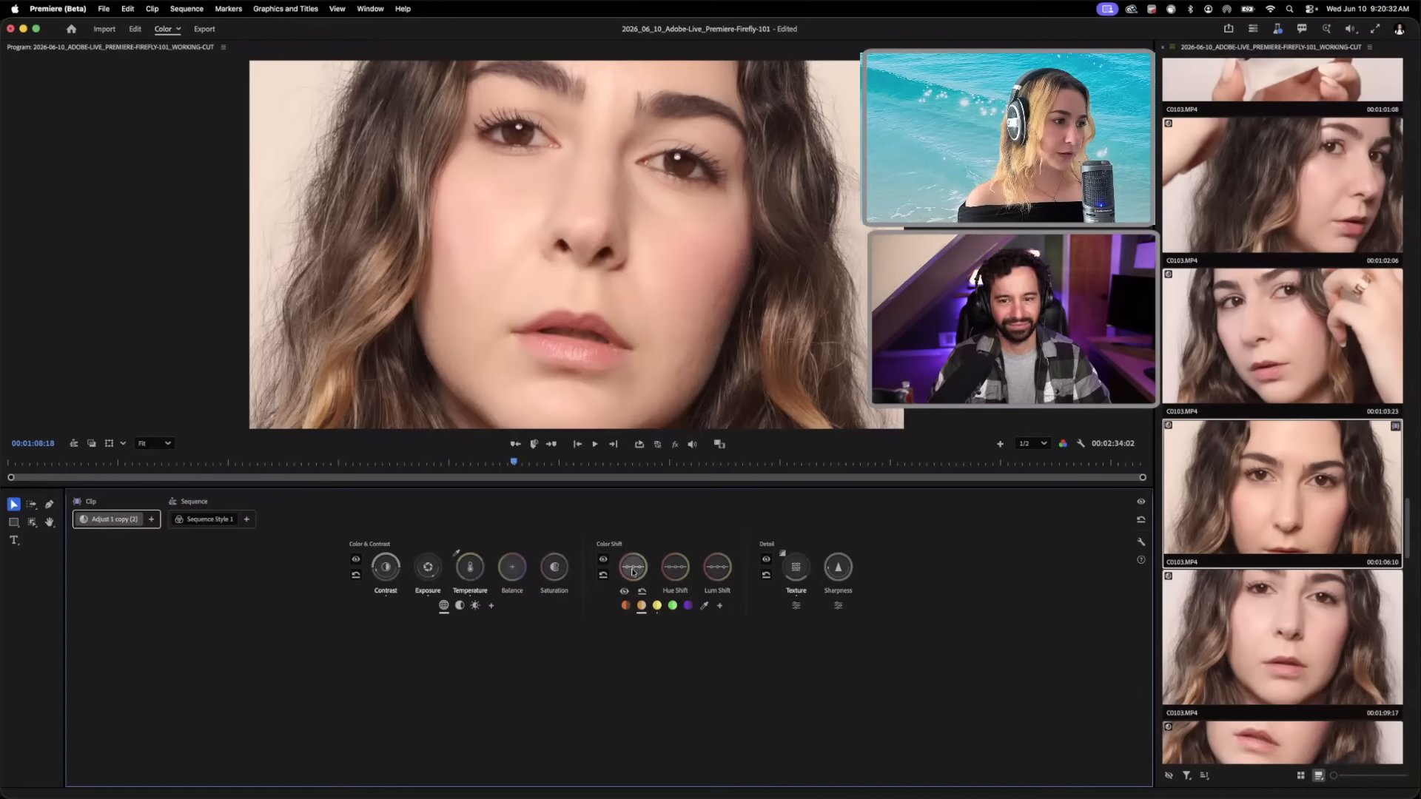
pyautogui.moveTo(633, 569); pyautogui.dragTo(633, 522)
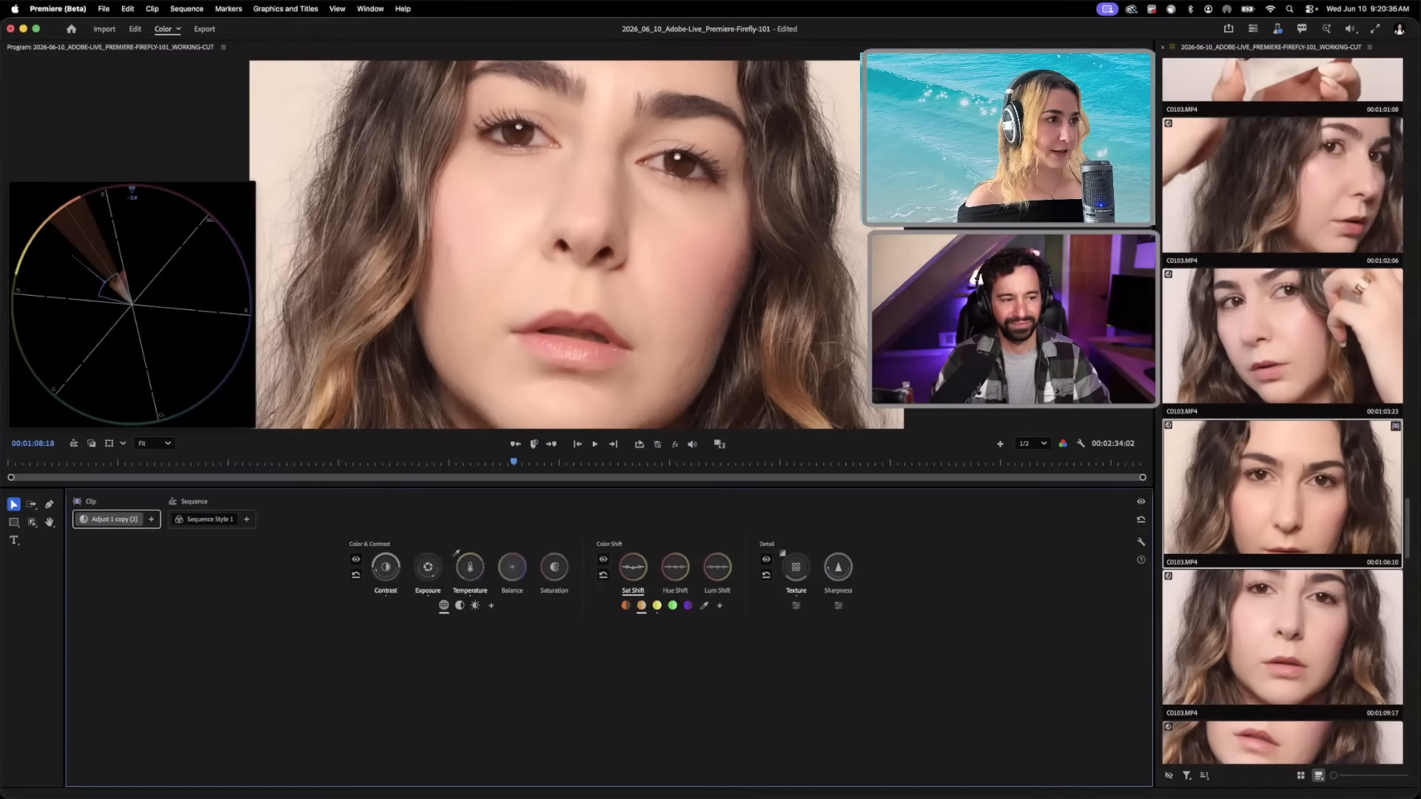
pyautogui.moveTo(633, 567); pyautogui.dragTo(633, 575)
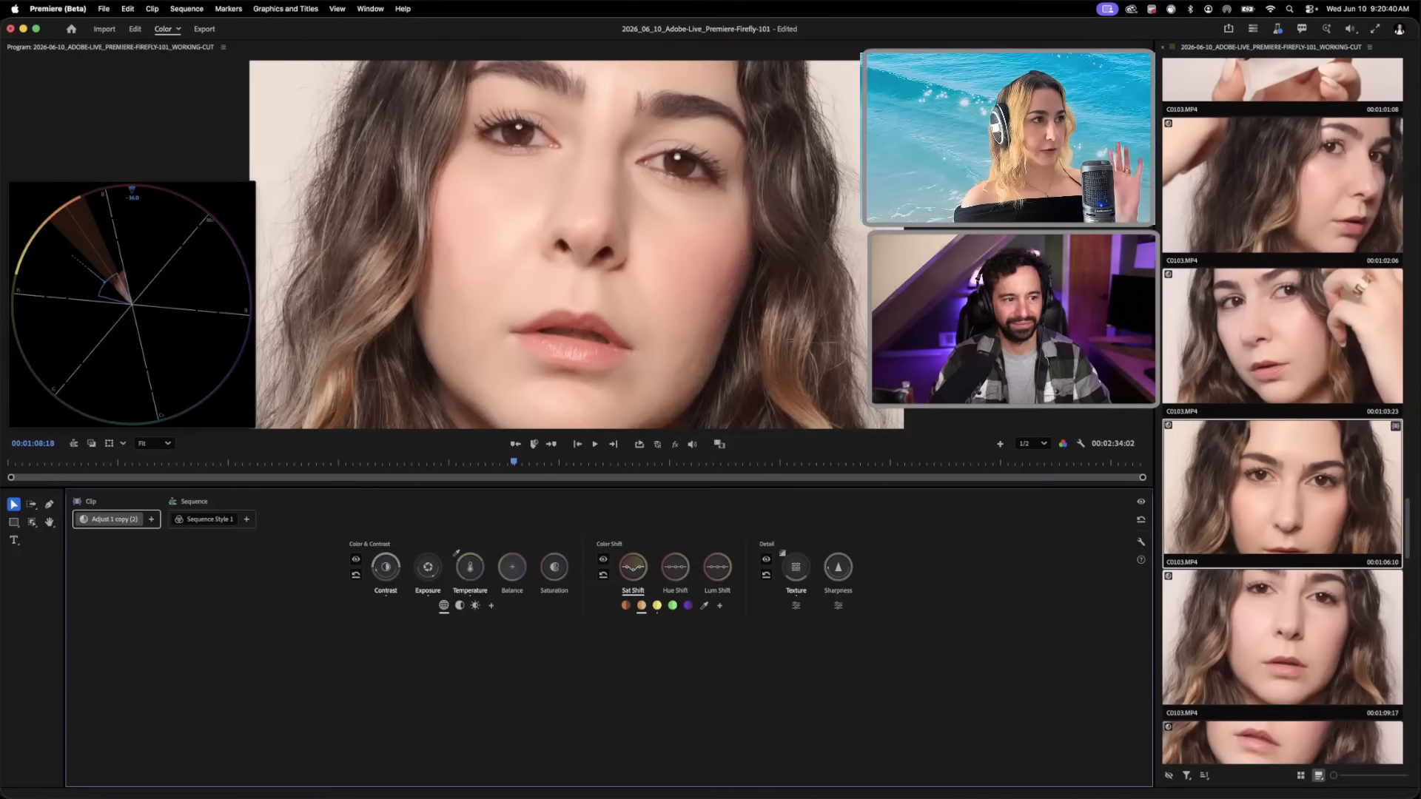
pyautogui.moveTo(633, 567); pyautogui.dragTo(632, 568)
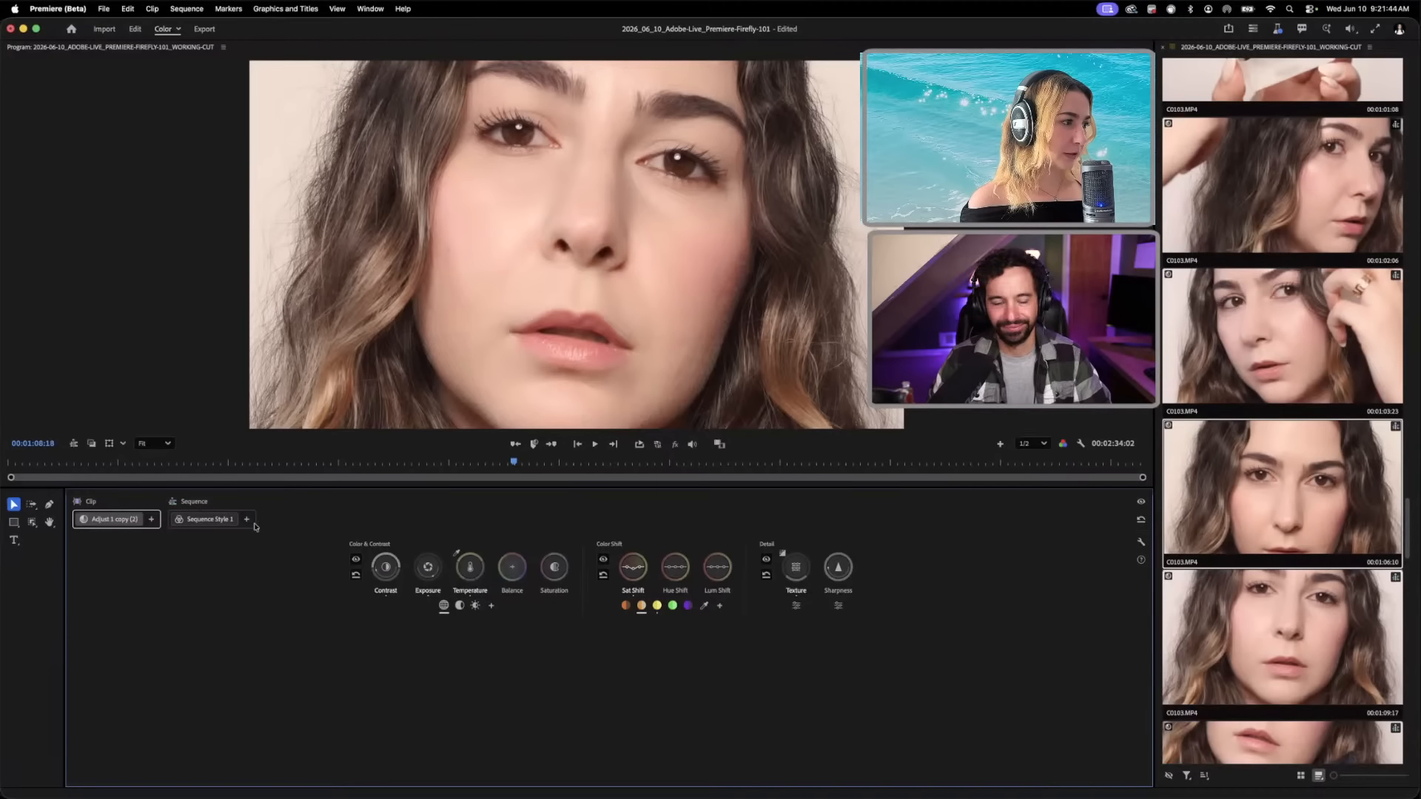
# Step: Add a sequence LUT and try the SL CLEAN KODAK C HDR look on it
pyautogui.click(248, 520)
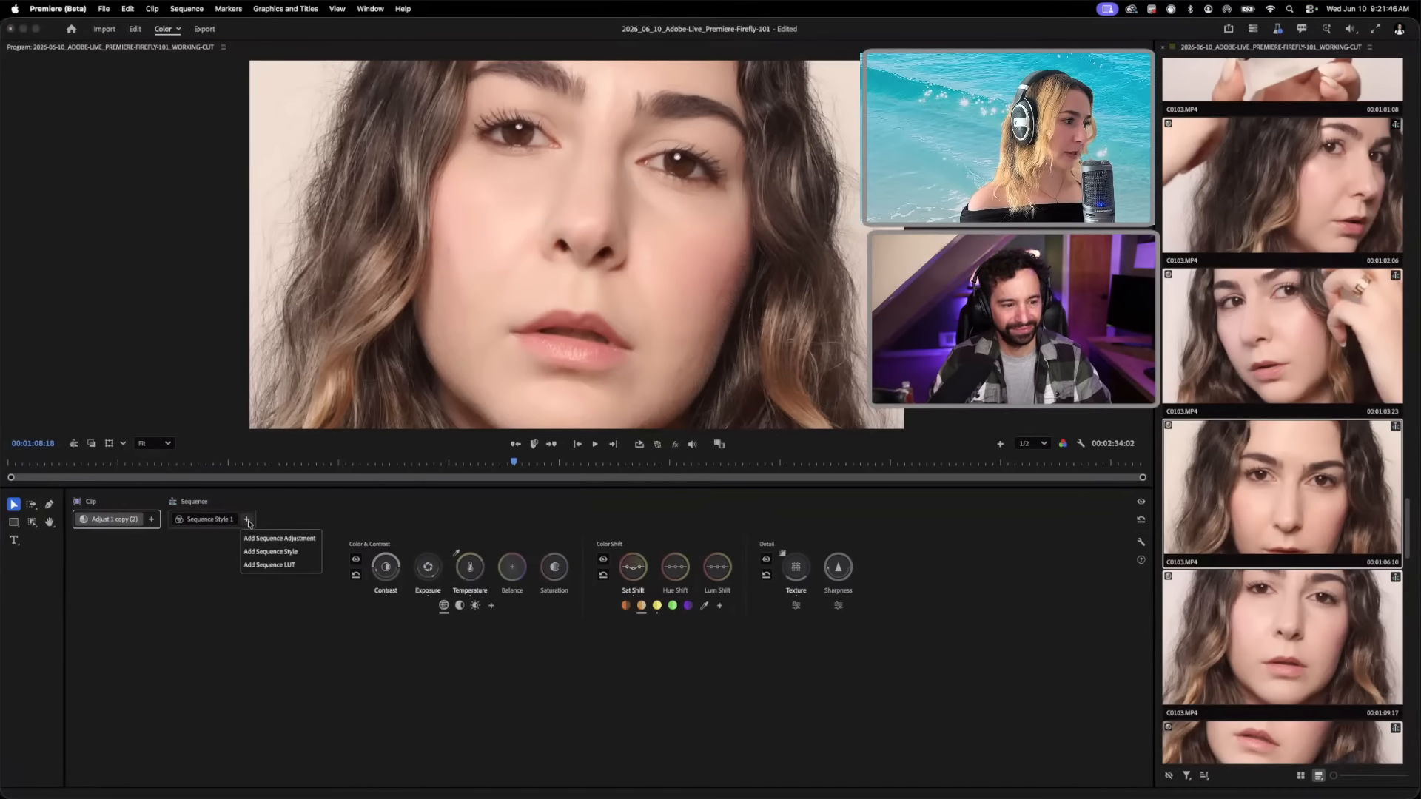
pyautogui.click(275, 567)
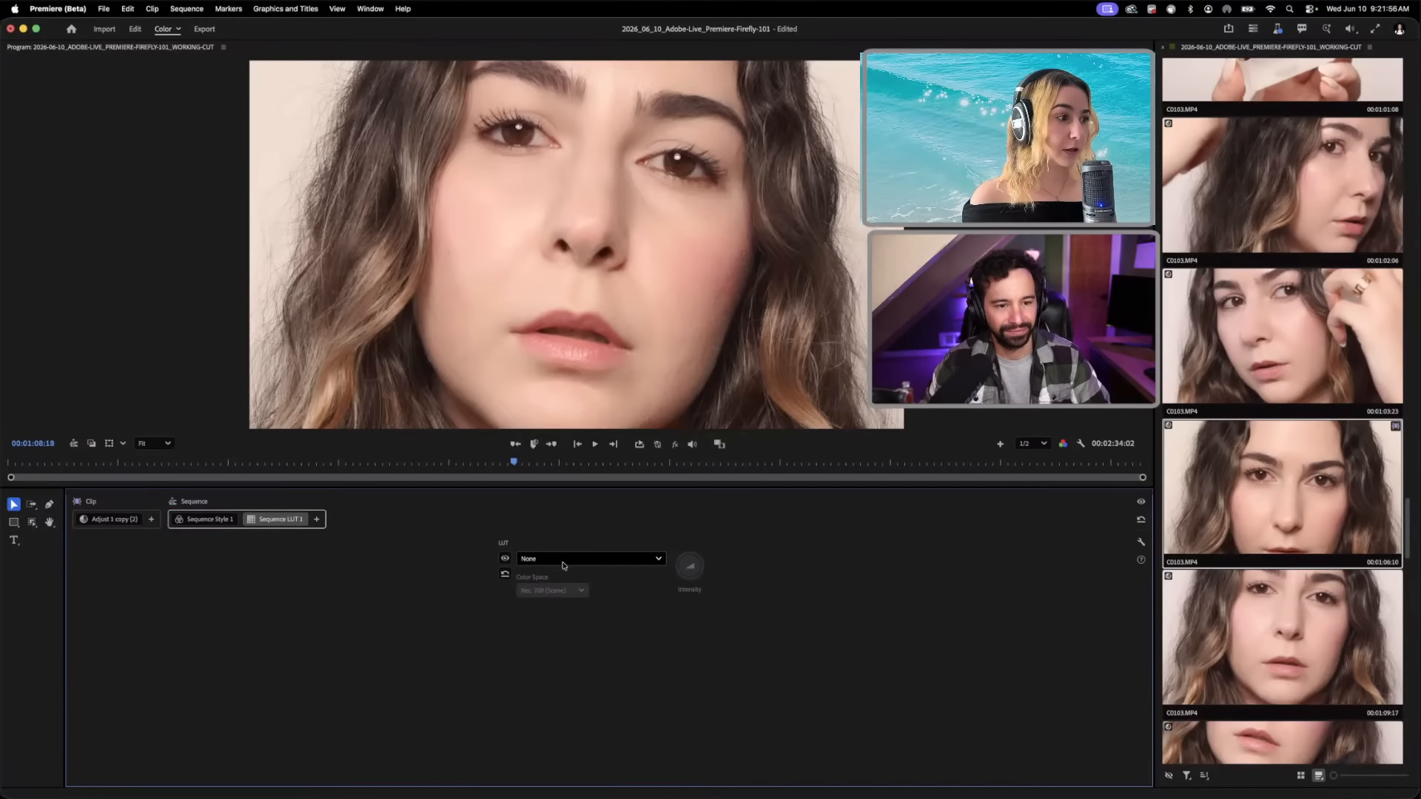
pyautogui.click(569, 567)
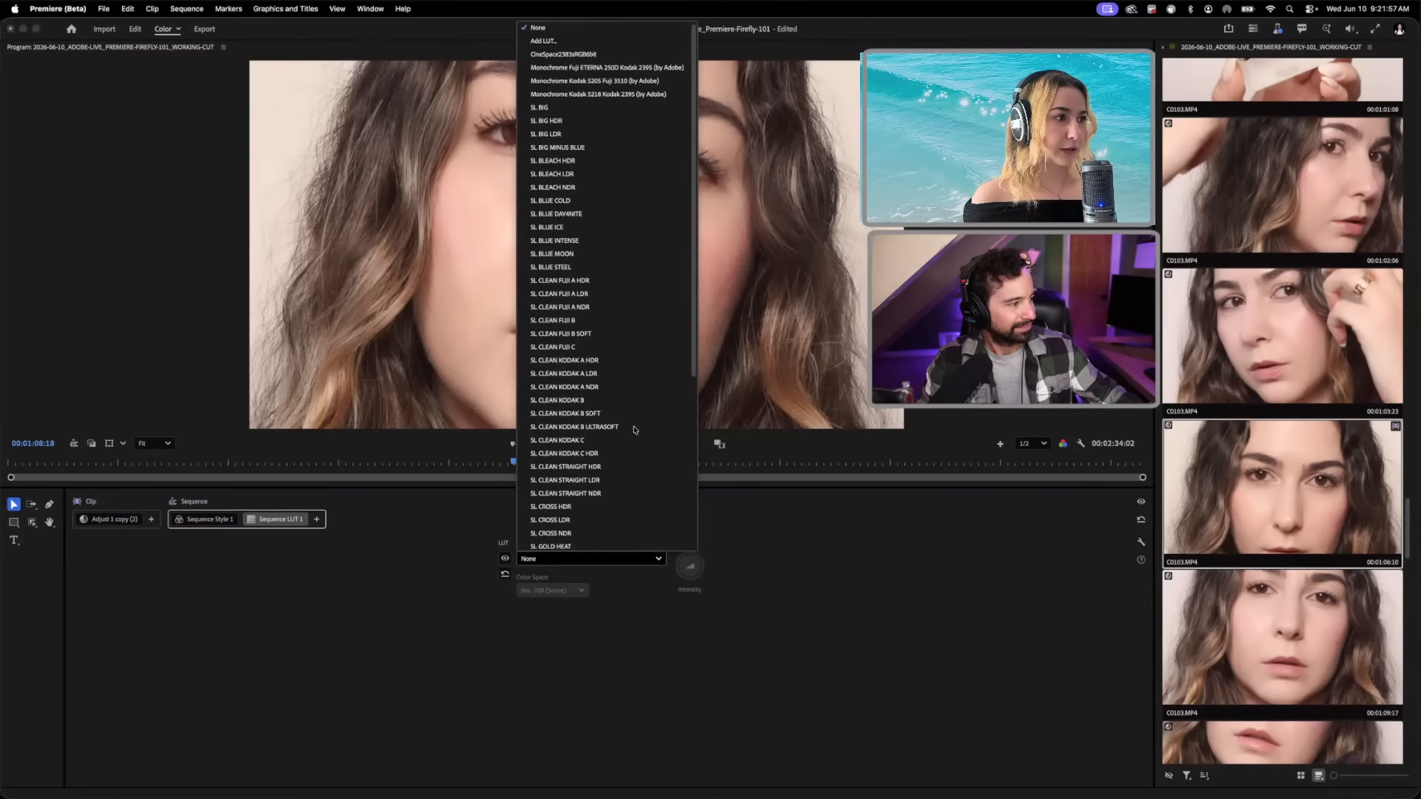
pyautogui.scroll(-6, 633, 429)
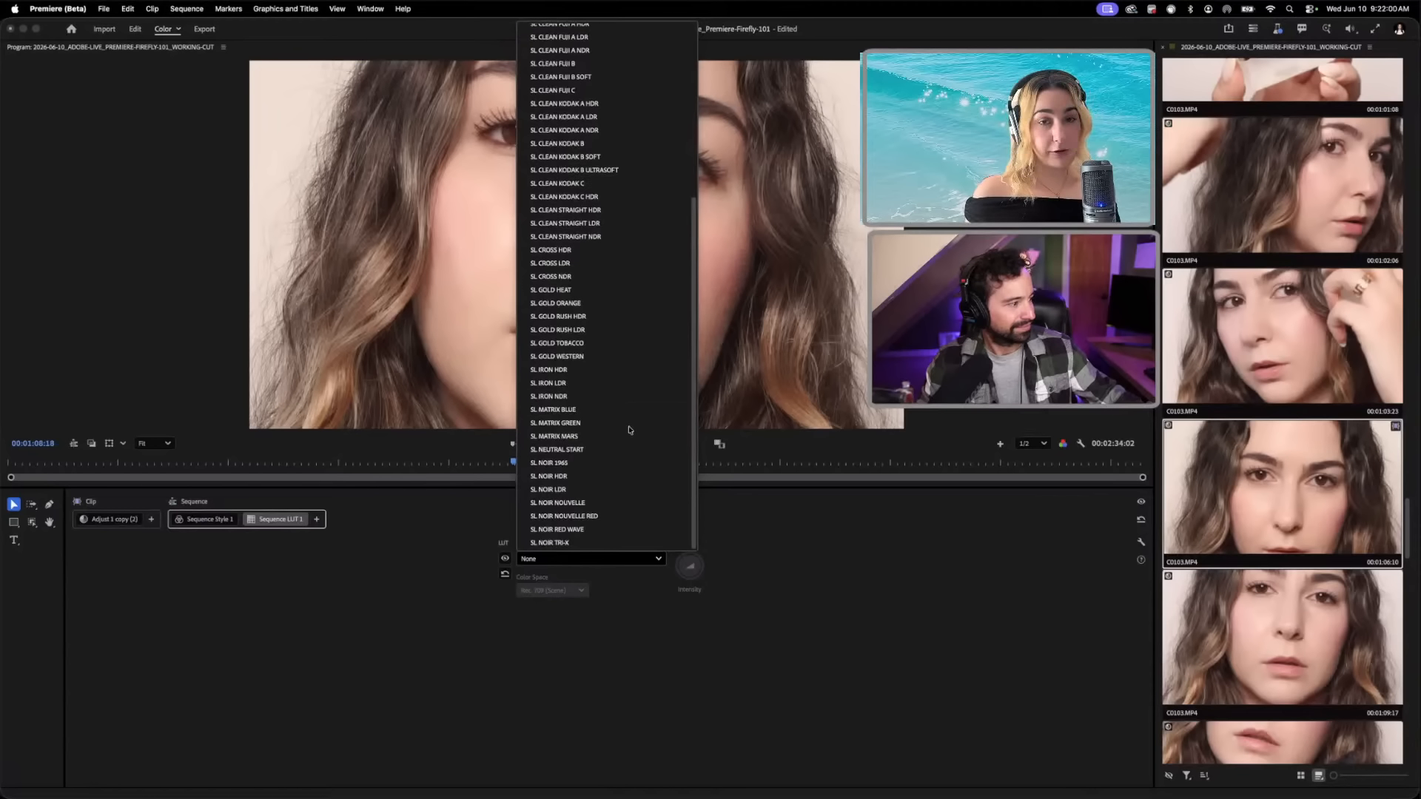
pyautogui.scroll(6, 631, 430)
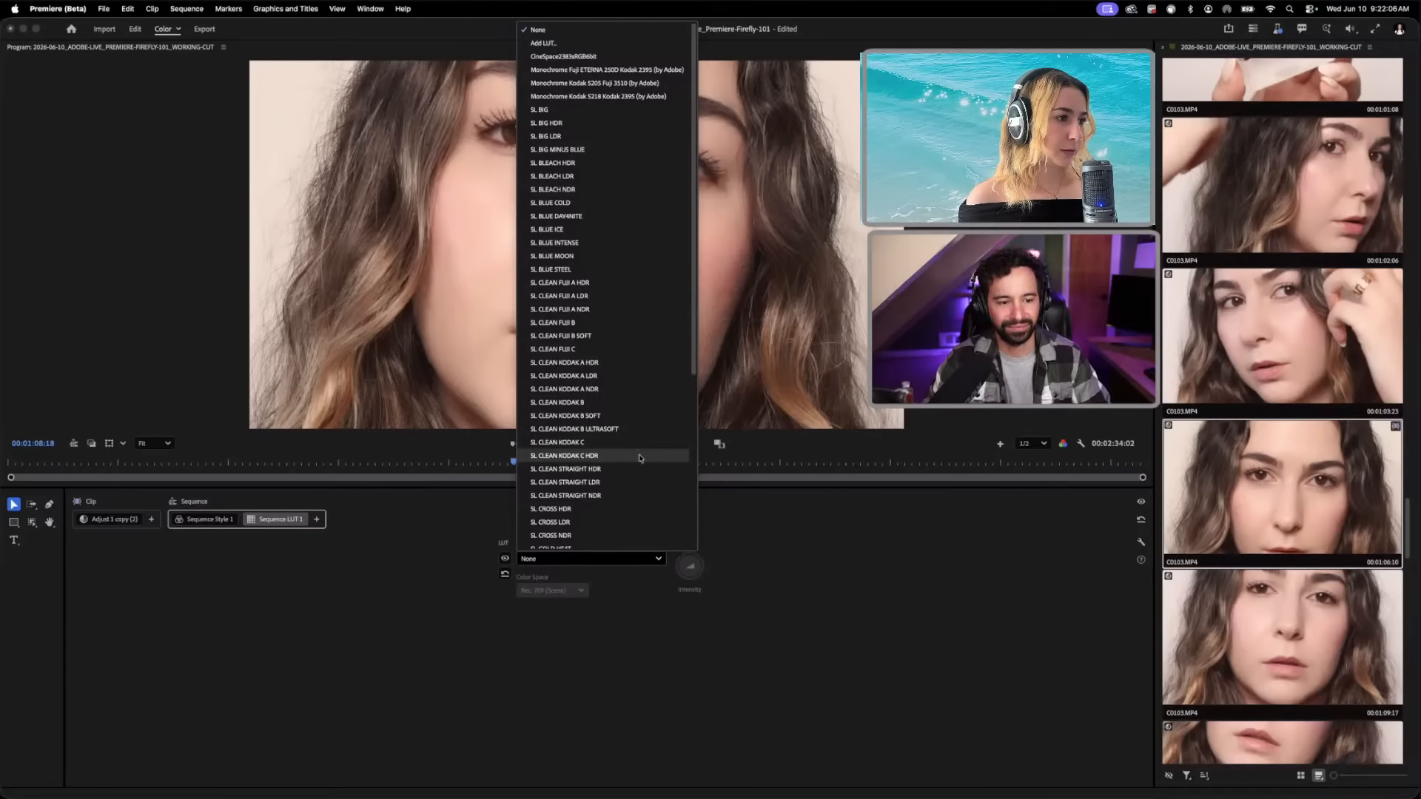
pyautogui.click(640, 457)
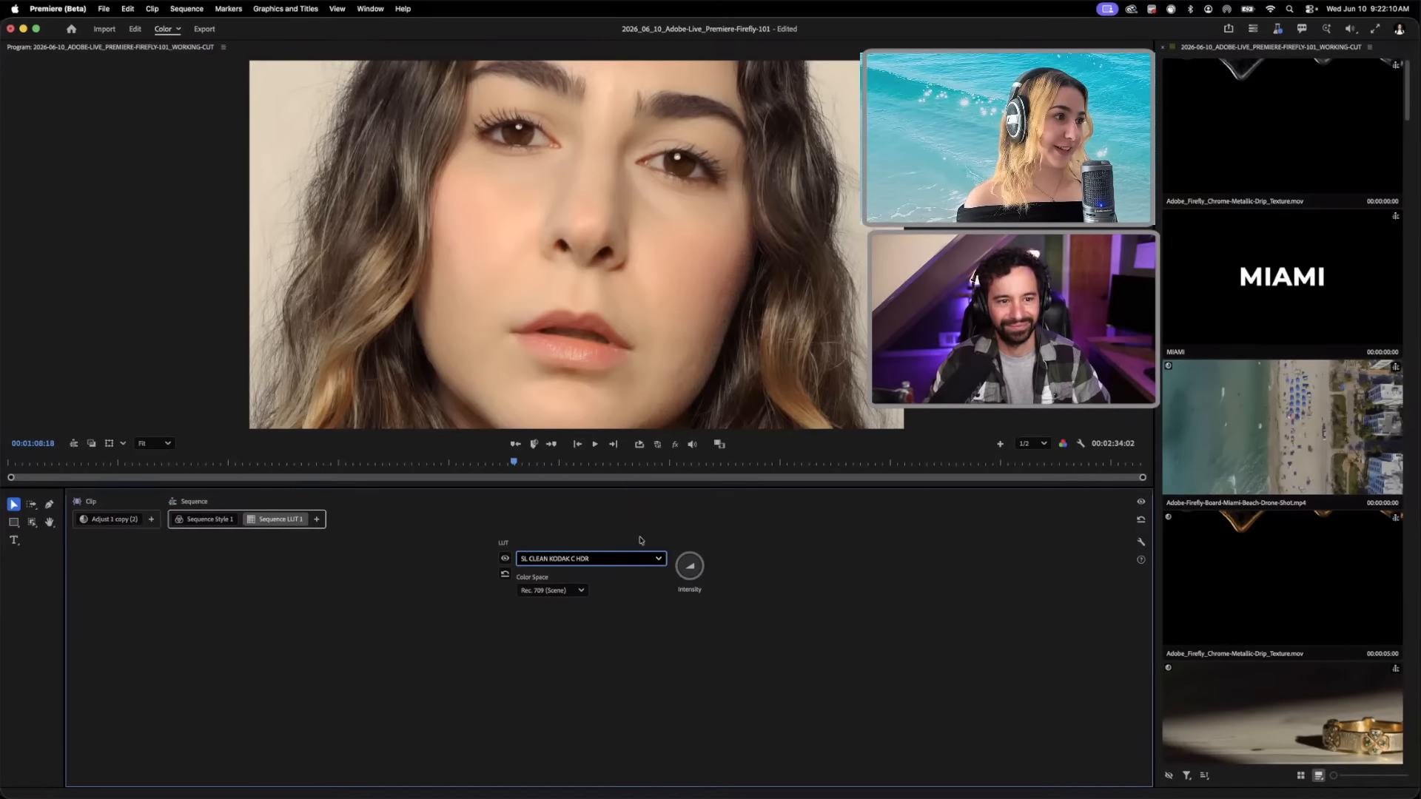
# Step: Try the SL CLEAN STRAIGHT HDR, SL CROSS HDR and SL CLEAN FUJI C looks for the sequence LUT, strengthening the last one's Intensity
pyautogui.click(636, 558)
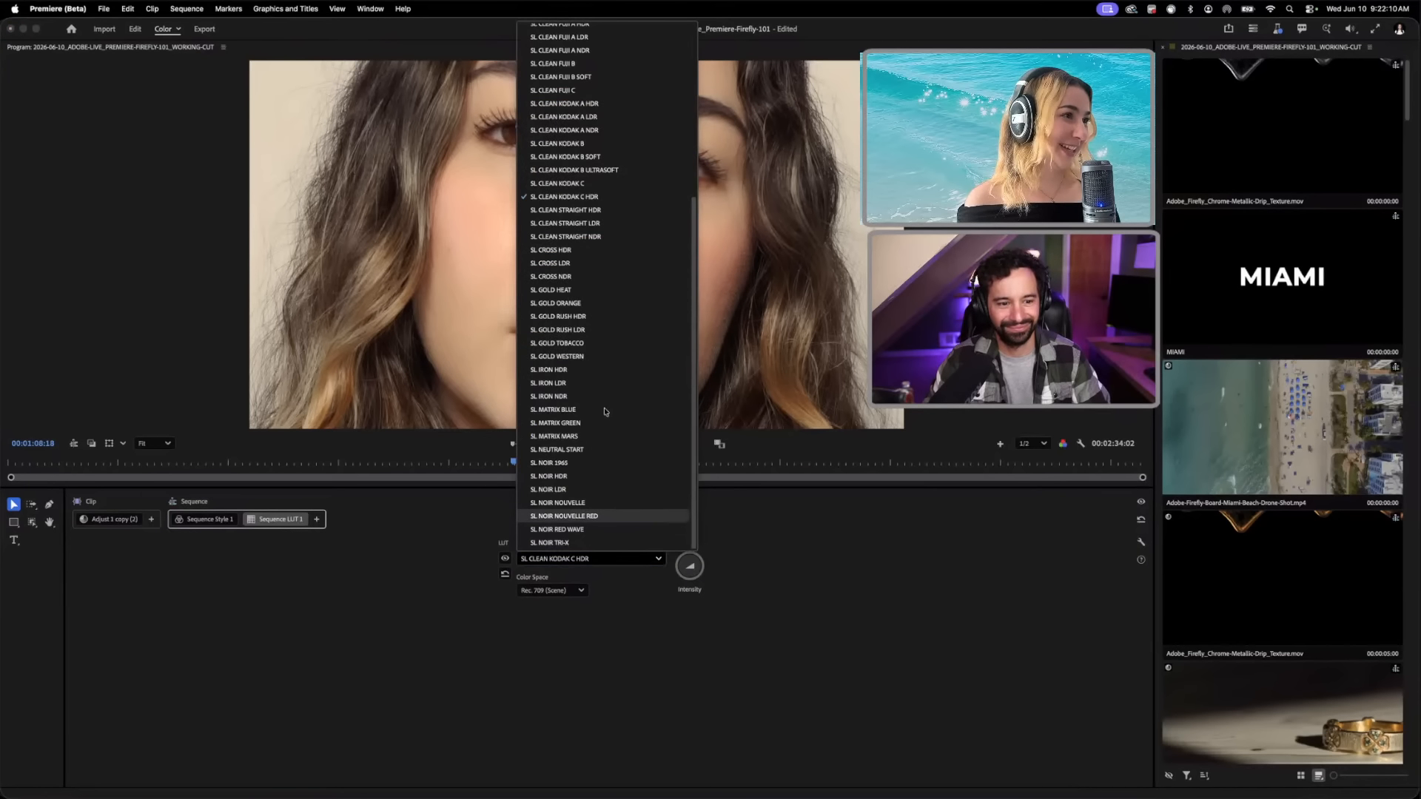
pyautogui.click(597, 212)
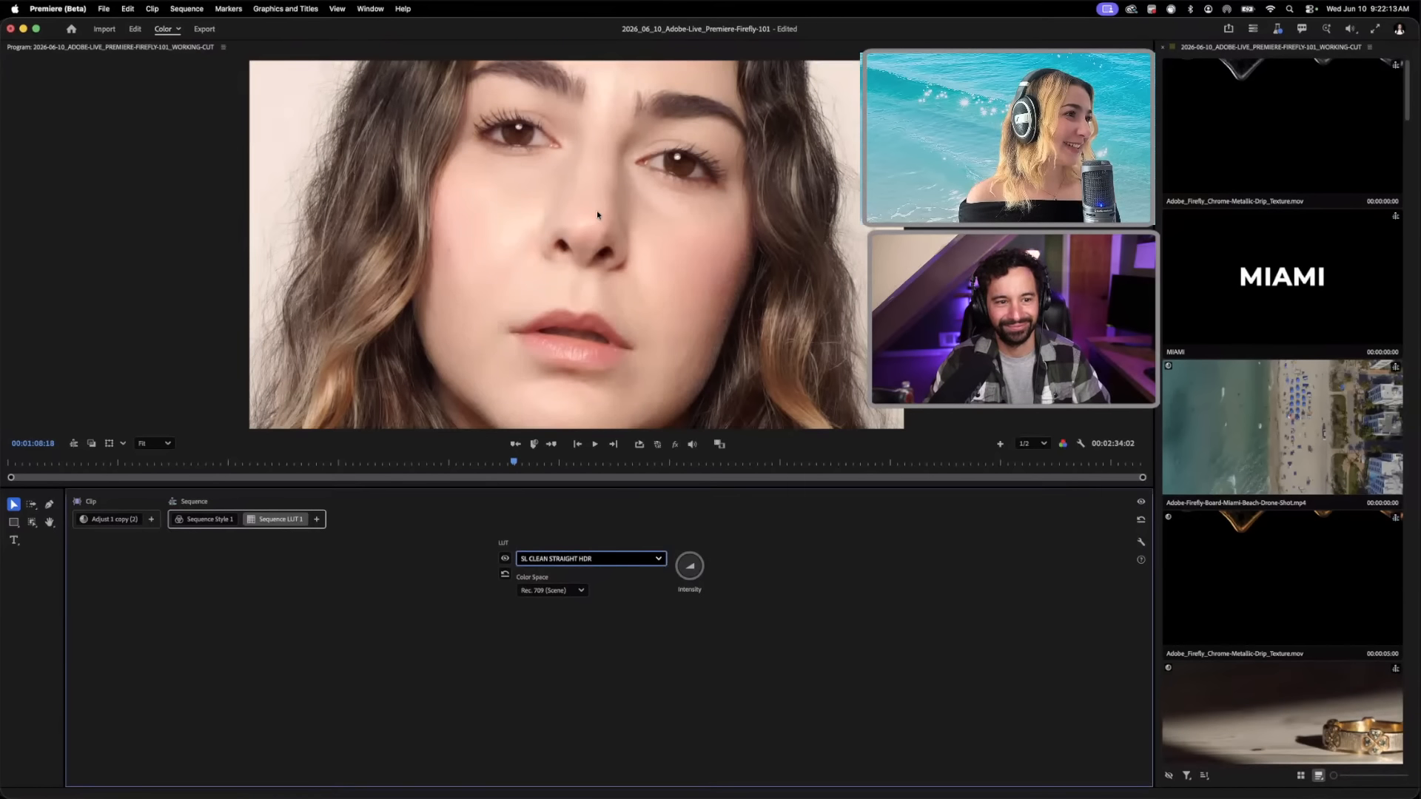
pyautogui.click(621, 563)
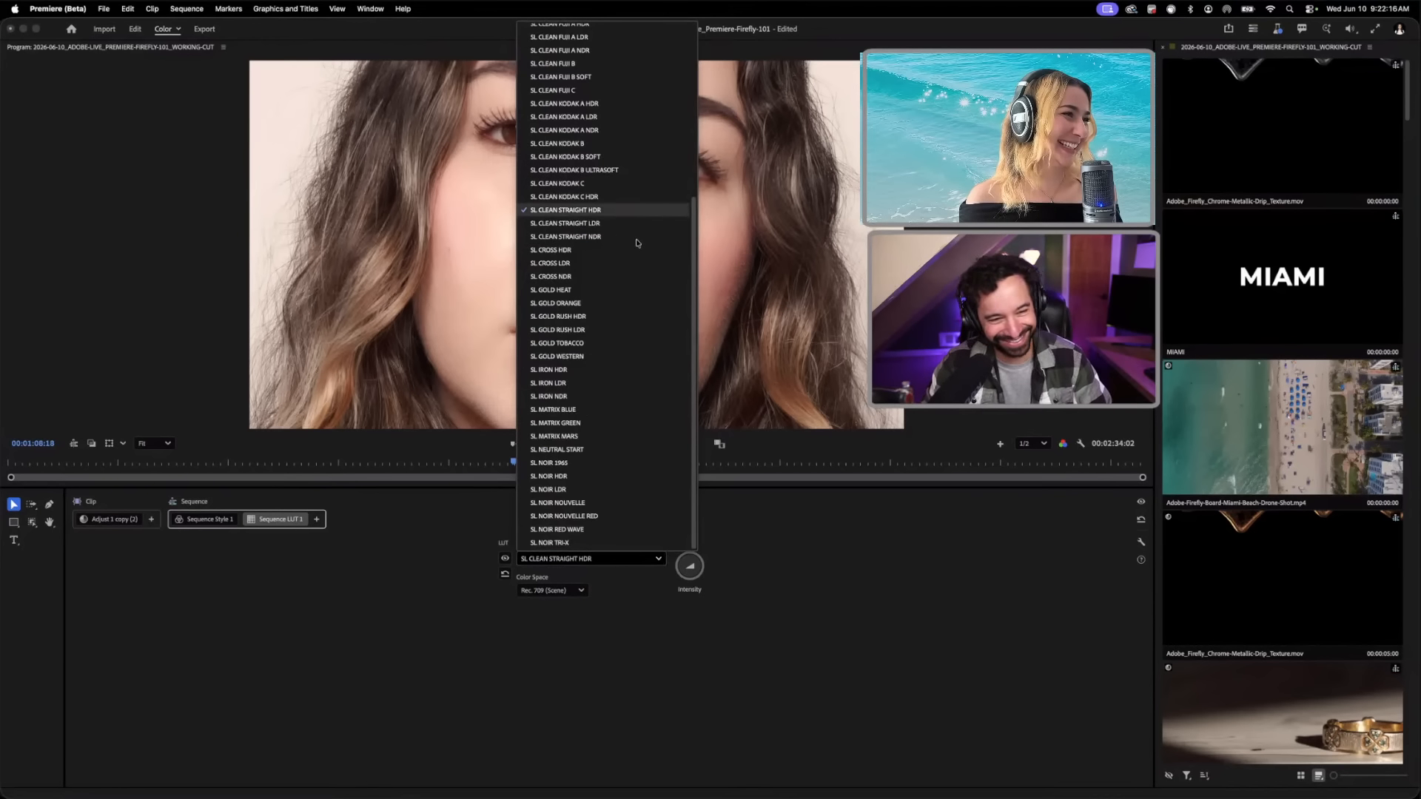
pyautogui.click(617, 252)
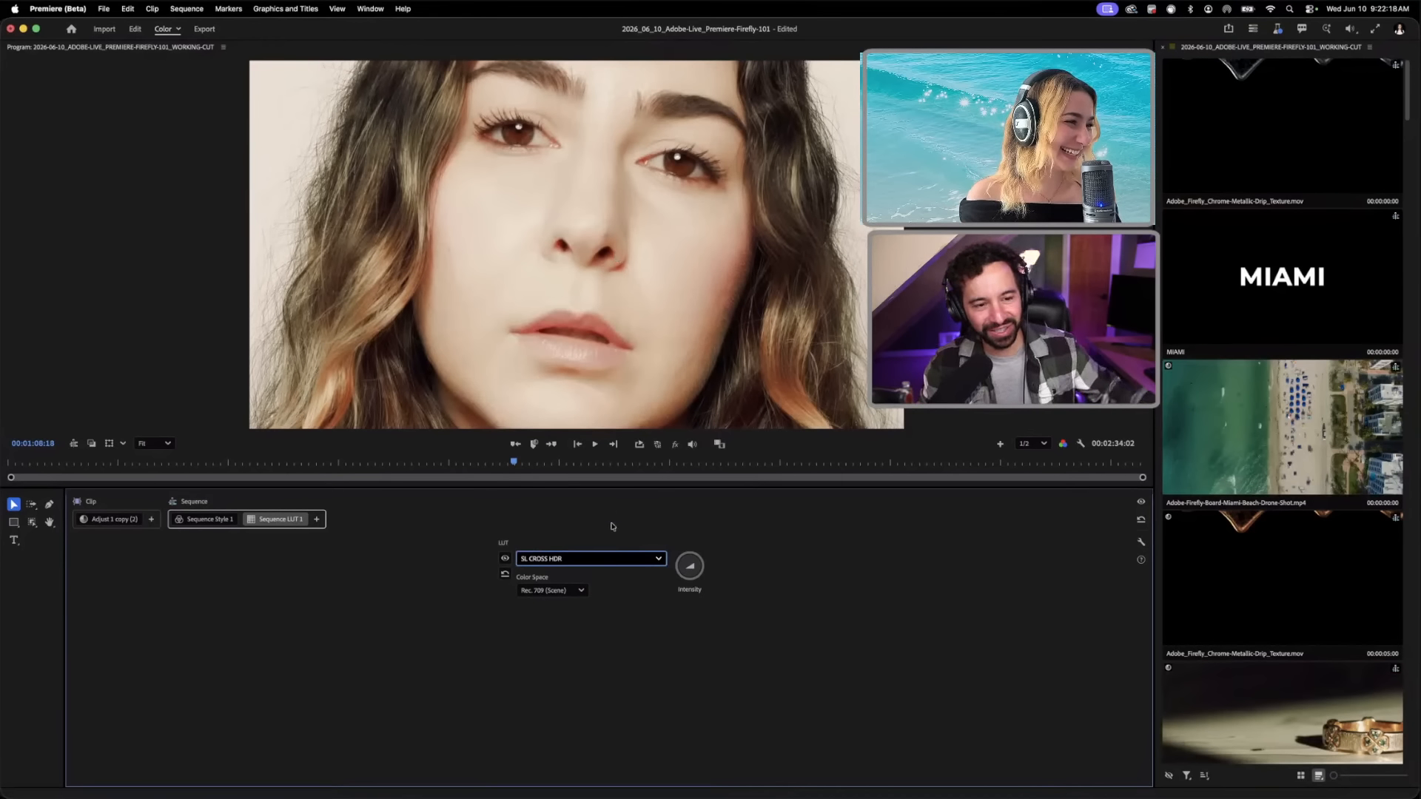
pyautogui.click(611, 563)
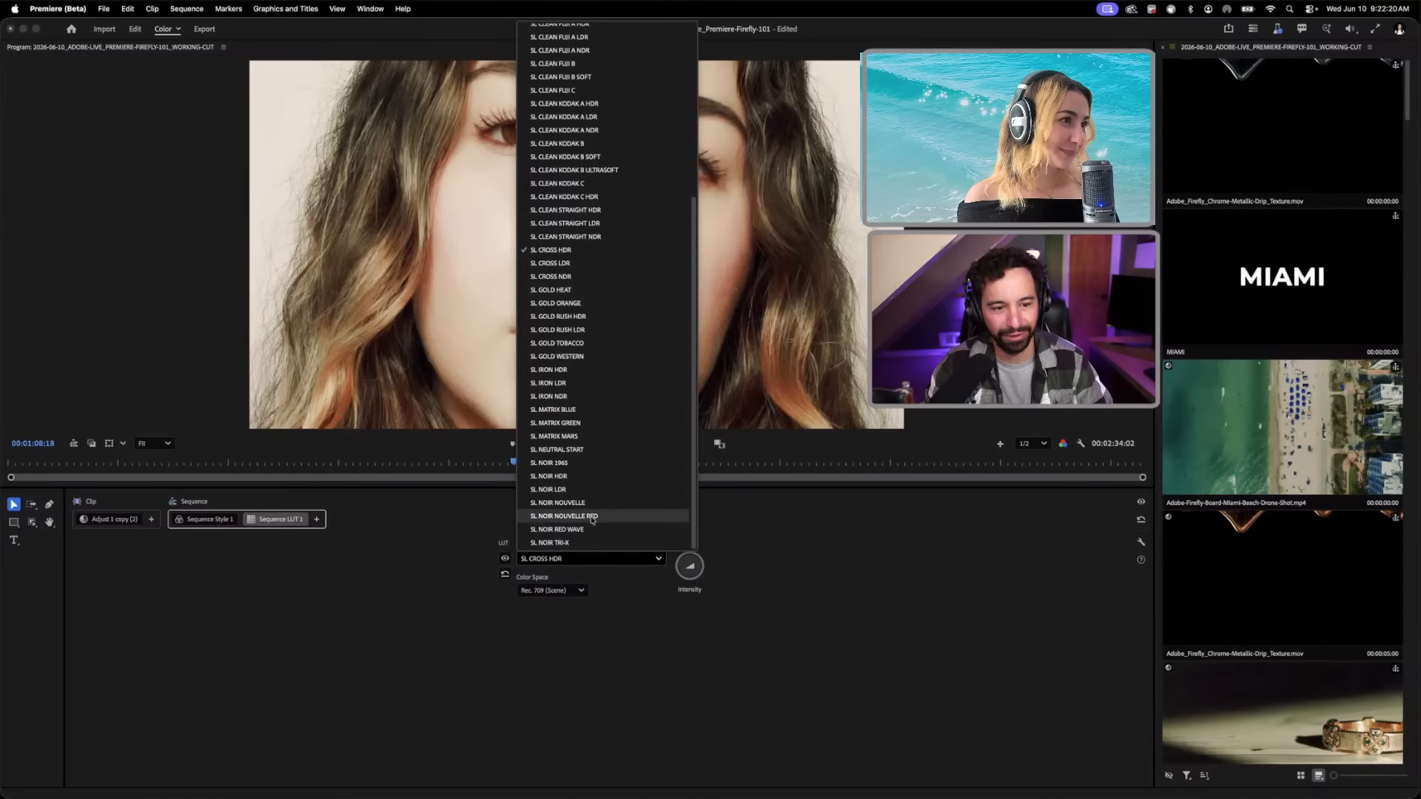
pyautogui.click(577, 91)
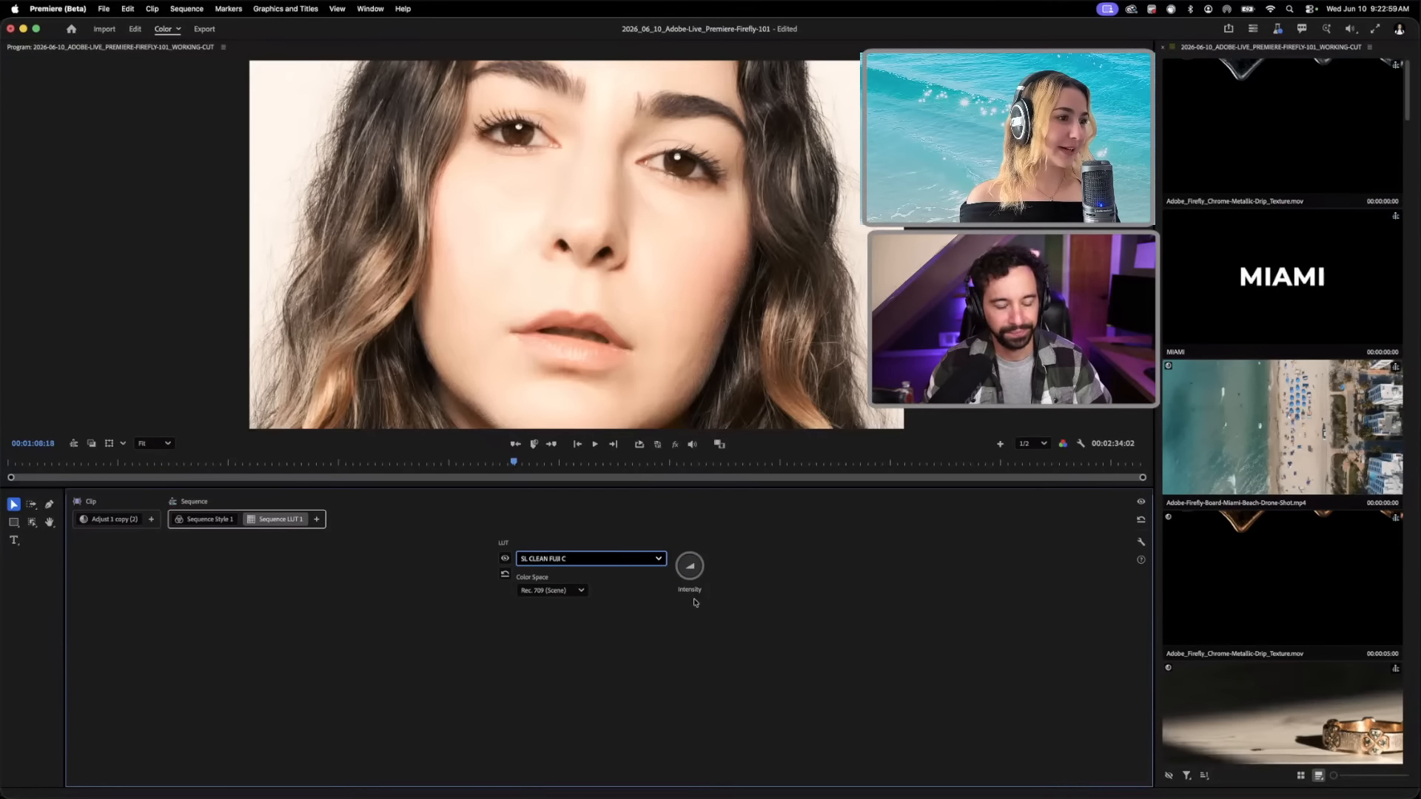
pyautogui.moveTo(689, 575)
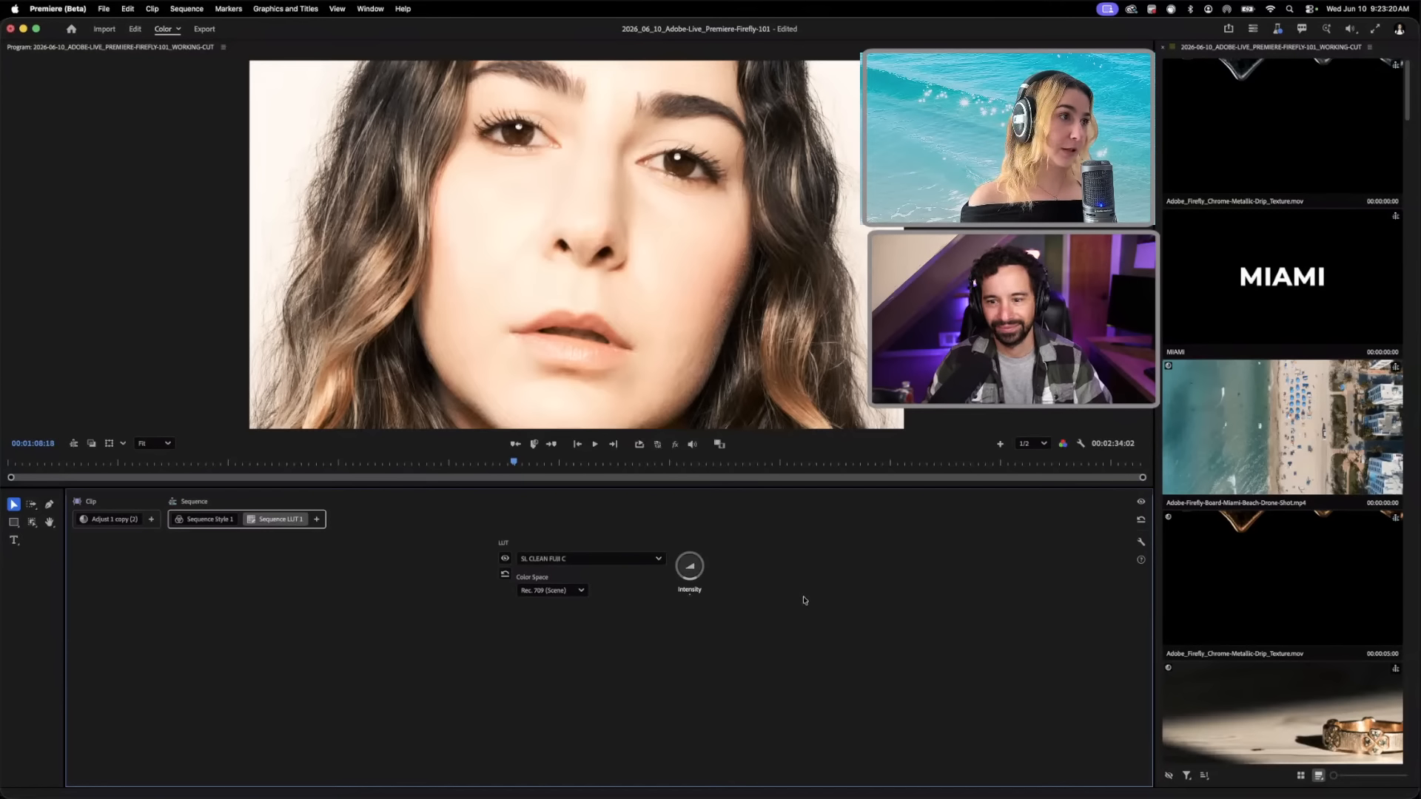
# Step: Reset the sequence LUT to None and remove it from the sequence
pyautogui.click(505, 576)
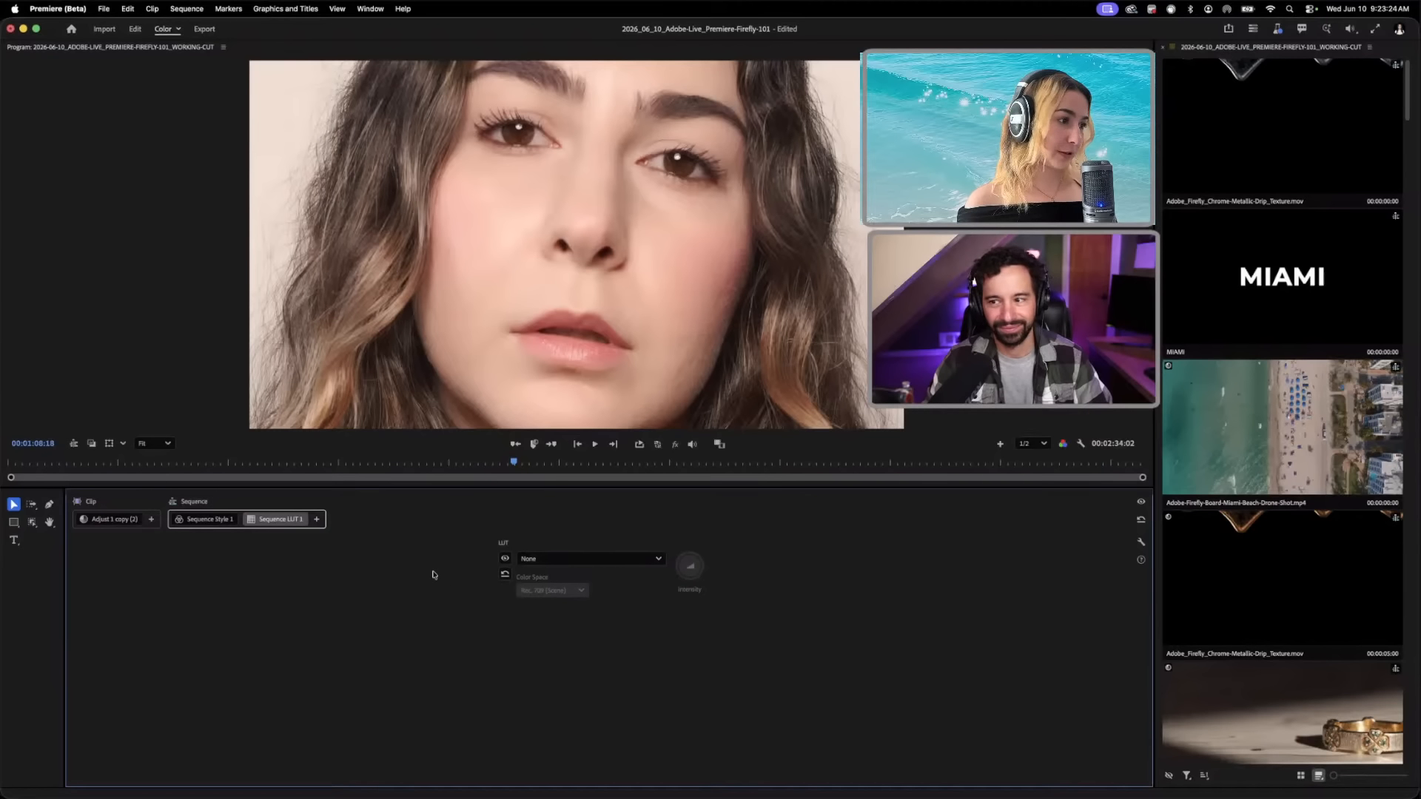
pyautogui.rightClick(275, 520)
pyautogui.click(296, 543)
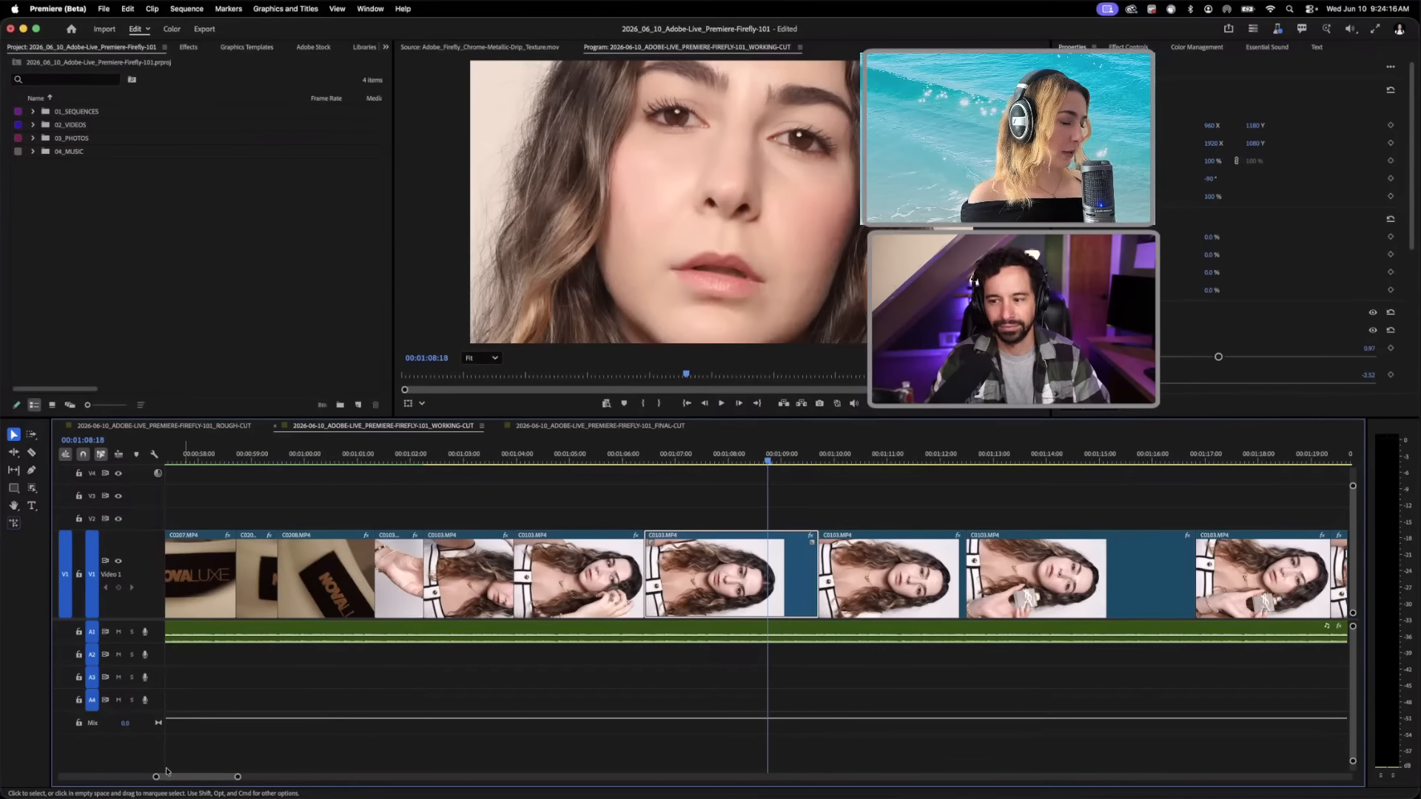
# Step: Select the first Adobe_Firefly_Chrome-Metallic-Drip_Texture.mov clip on V3 with the playhead at 00:00:00:18, and bring it into the Color workspace
pyautogui.moveTo(167, 776); pyautogui.dragTo(20, 782)
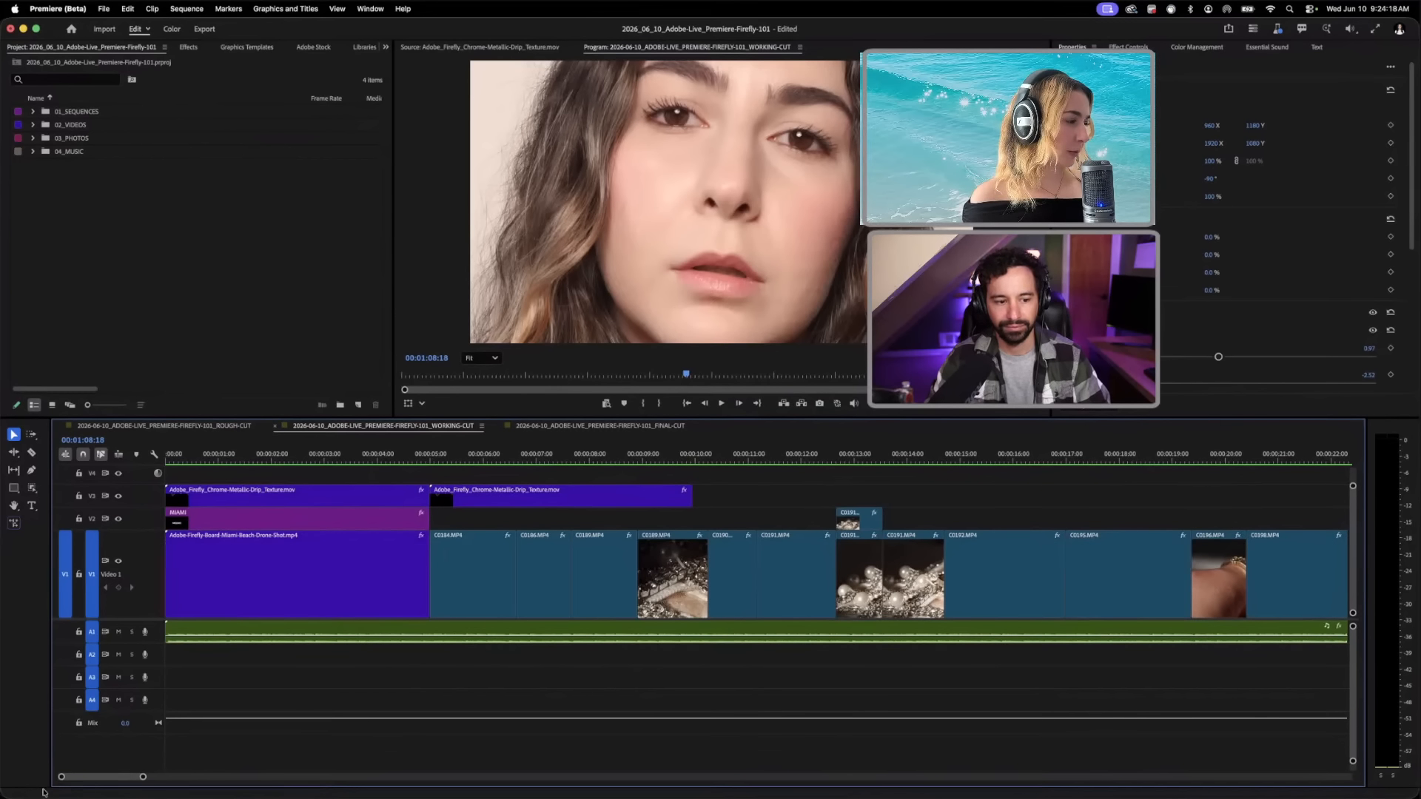
pyautogui.click(236, 454)
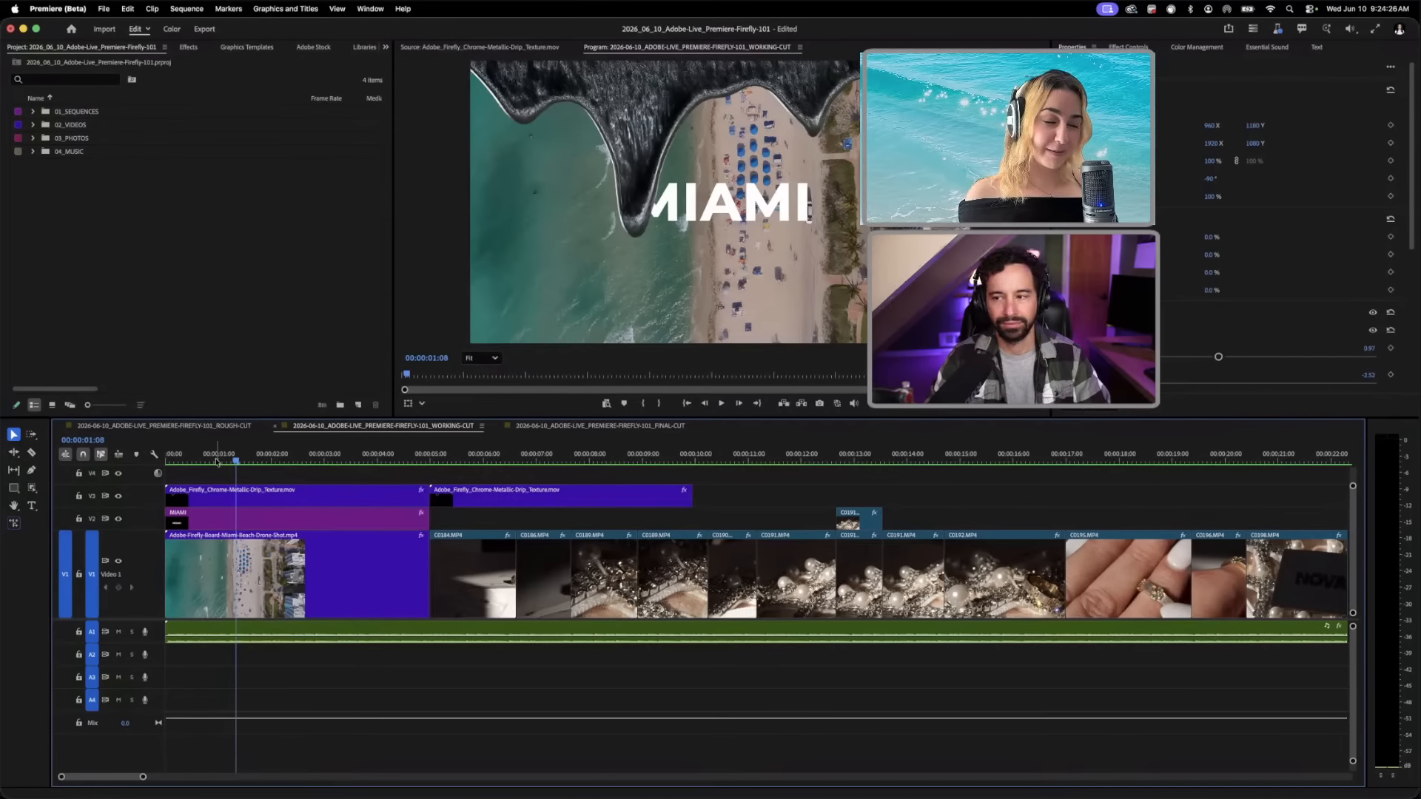
pyautogui.click(194, 460)
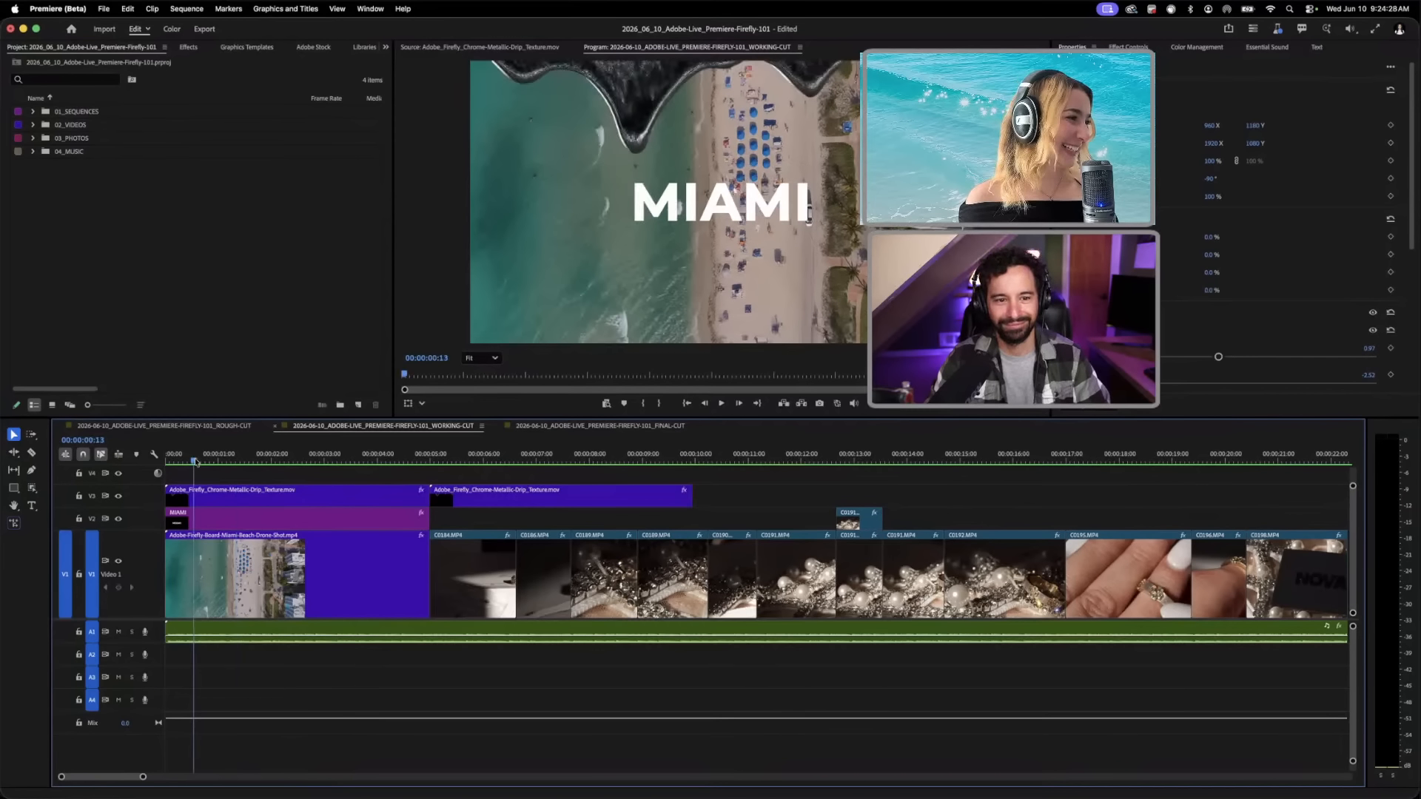
pyautogui.moveTo(196, 460); pyautogui.dragTo(205, 460)
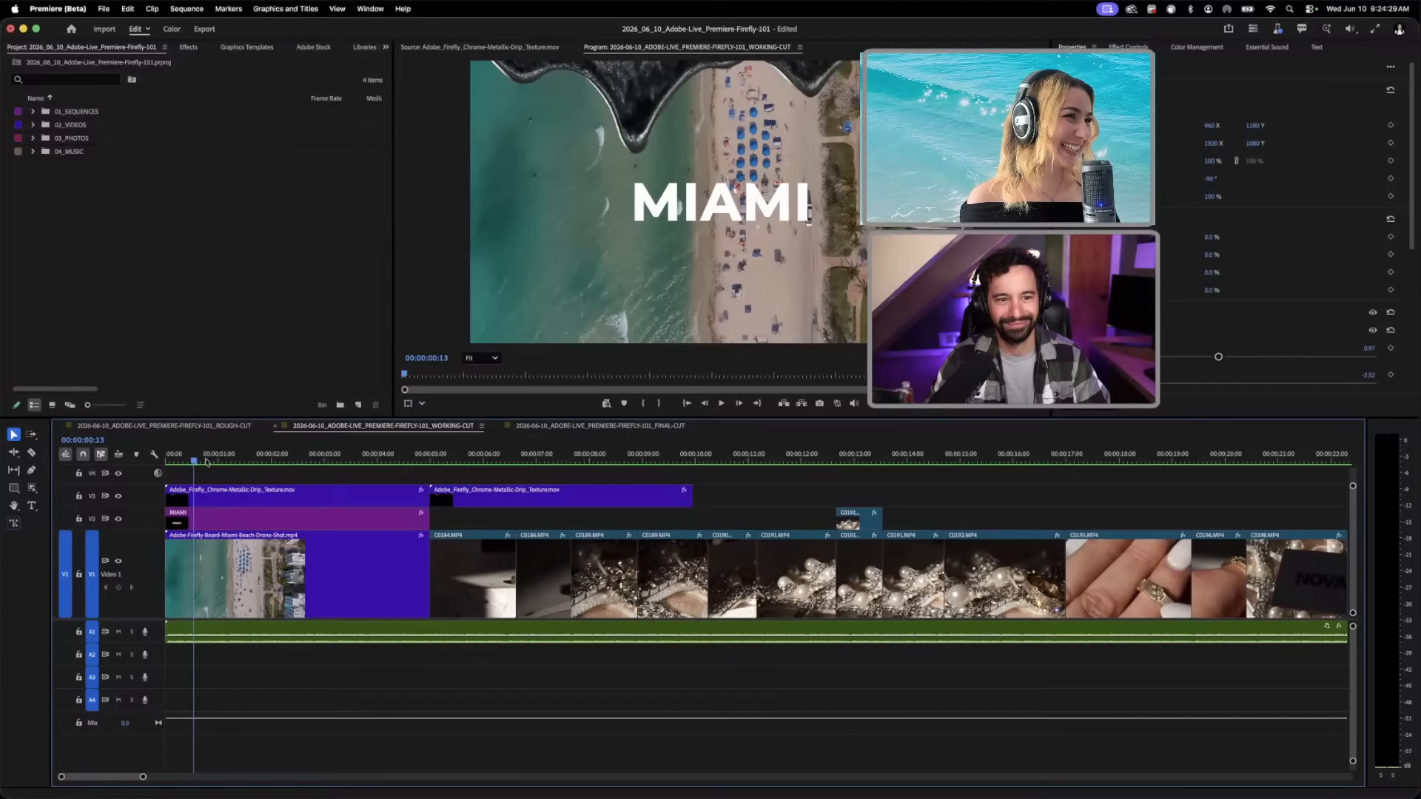
pyautogui.click(285, 495)
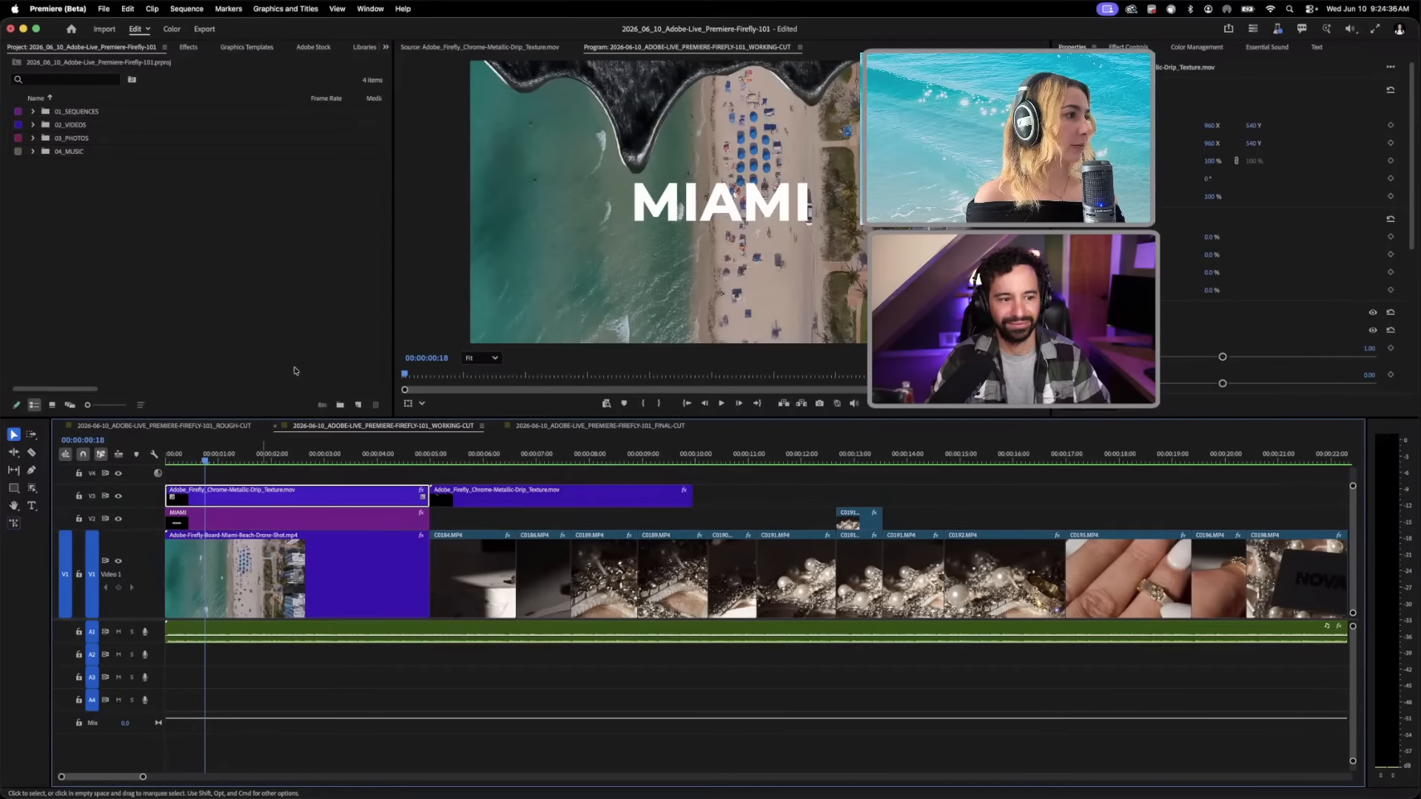
pyautogui.click(171, 29)
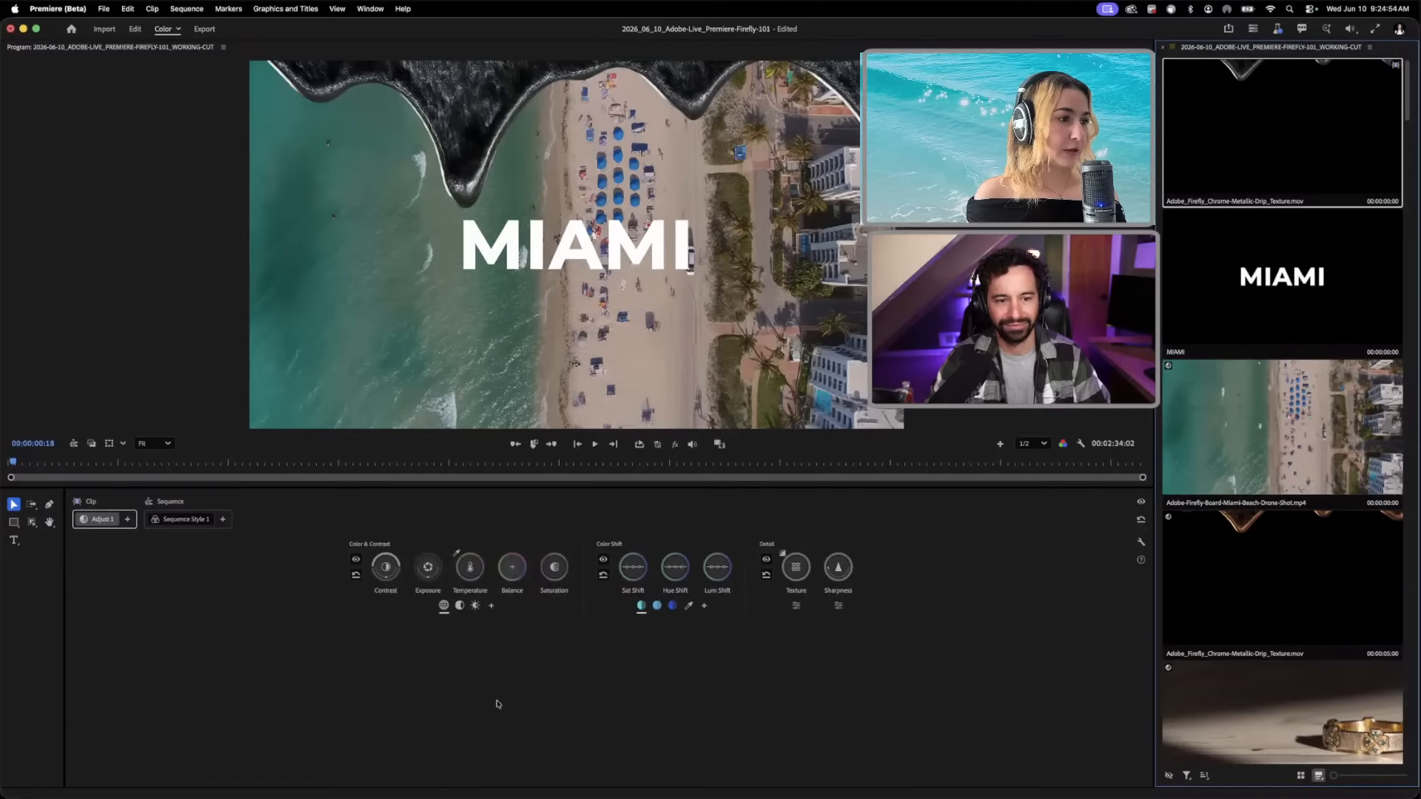
# Step: Shift the Temperature and tint of the chrome drip texture strongly toward pink
pyautogui.click(470, 567)
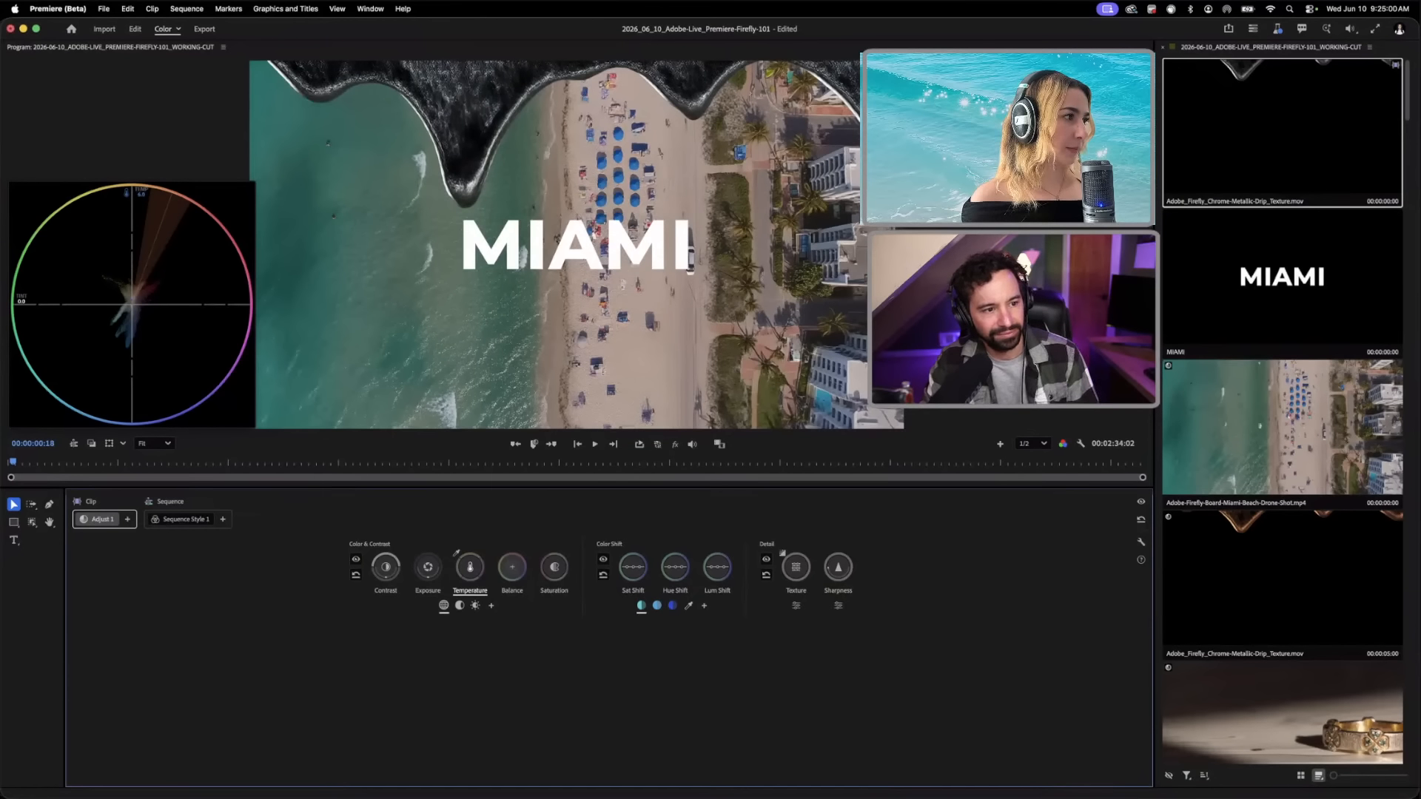
pyautogui.moveTo(469, 567)
pyautogui.mouseDown()
pyautogui.moveTo(470, 541)
pyautogui.moveTo(506, 541)
pyautogui.mouseUp()
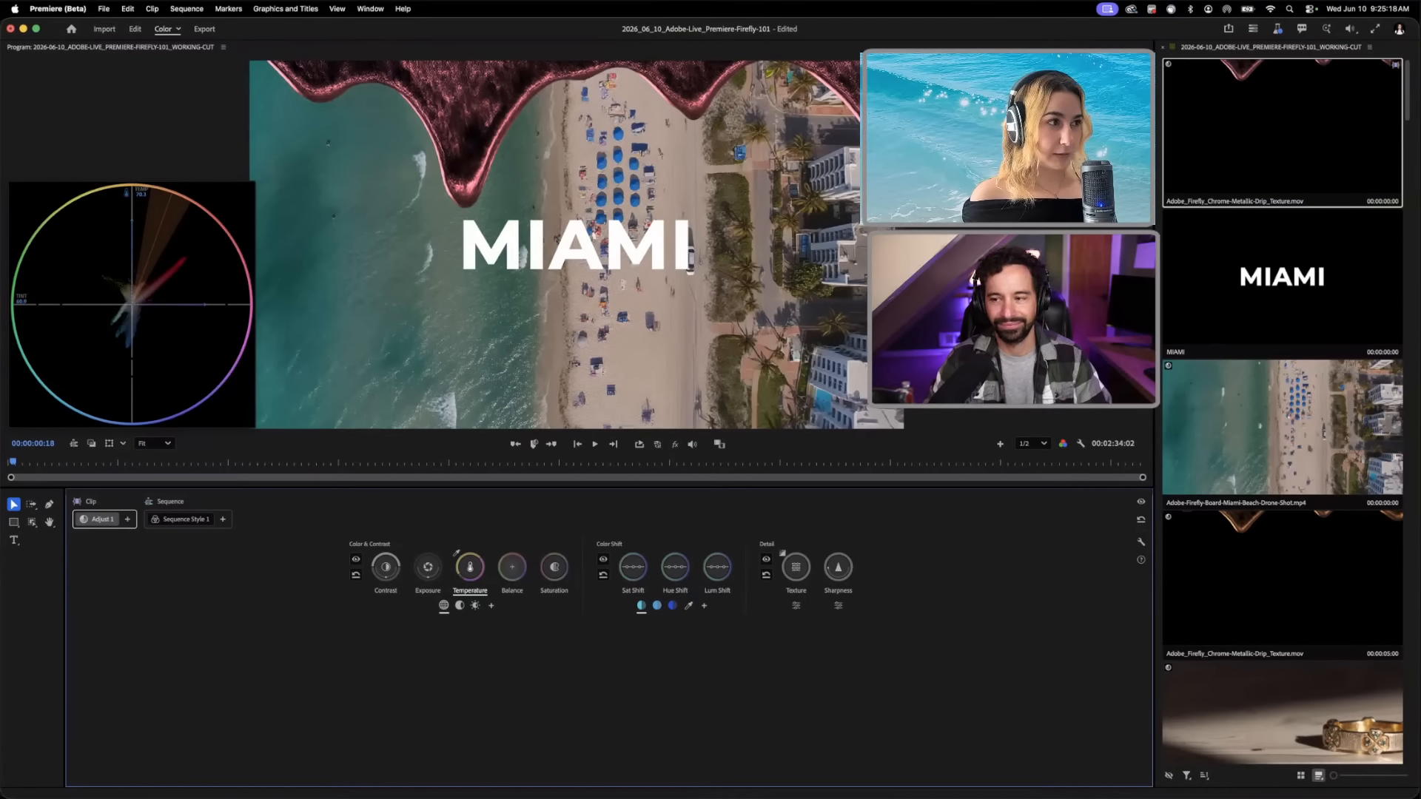
pyautogui.moveTo(471, 570); pyautogui.dragTo(472, 572)
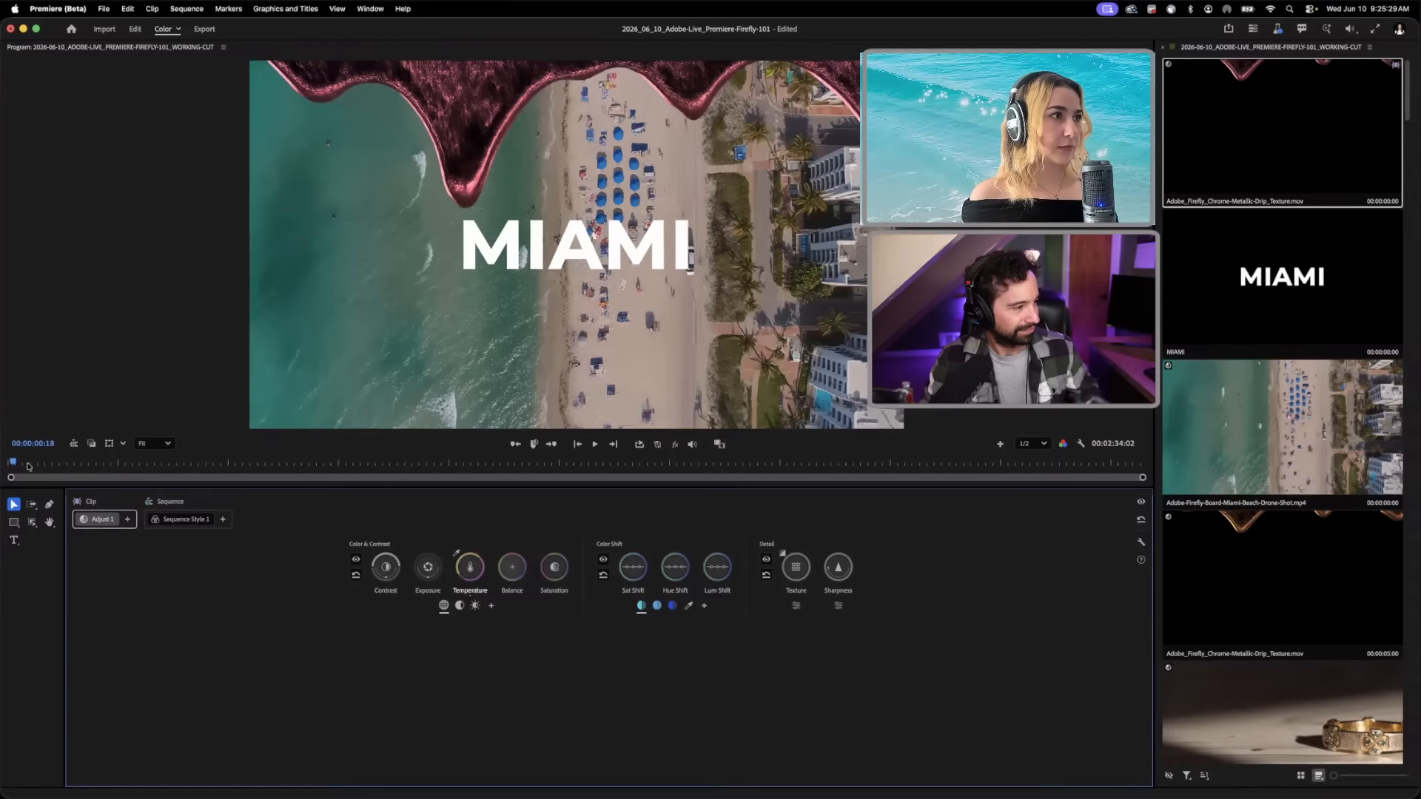
# Step: Play back the pink drip transition from 00:00:00:18 into the ring shot, and return the playhead to 00:00:00:00
pyautogui.press('space')
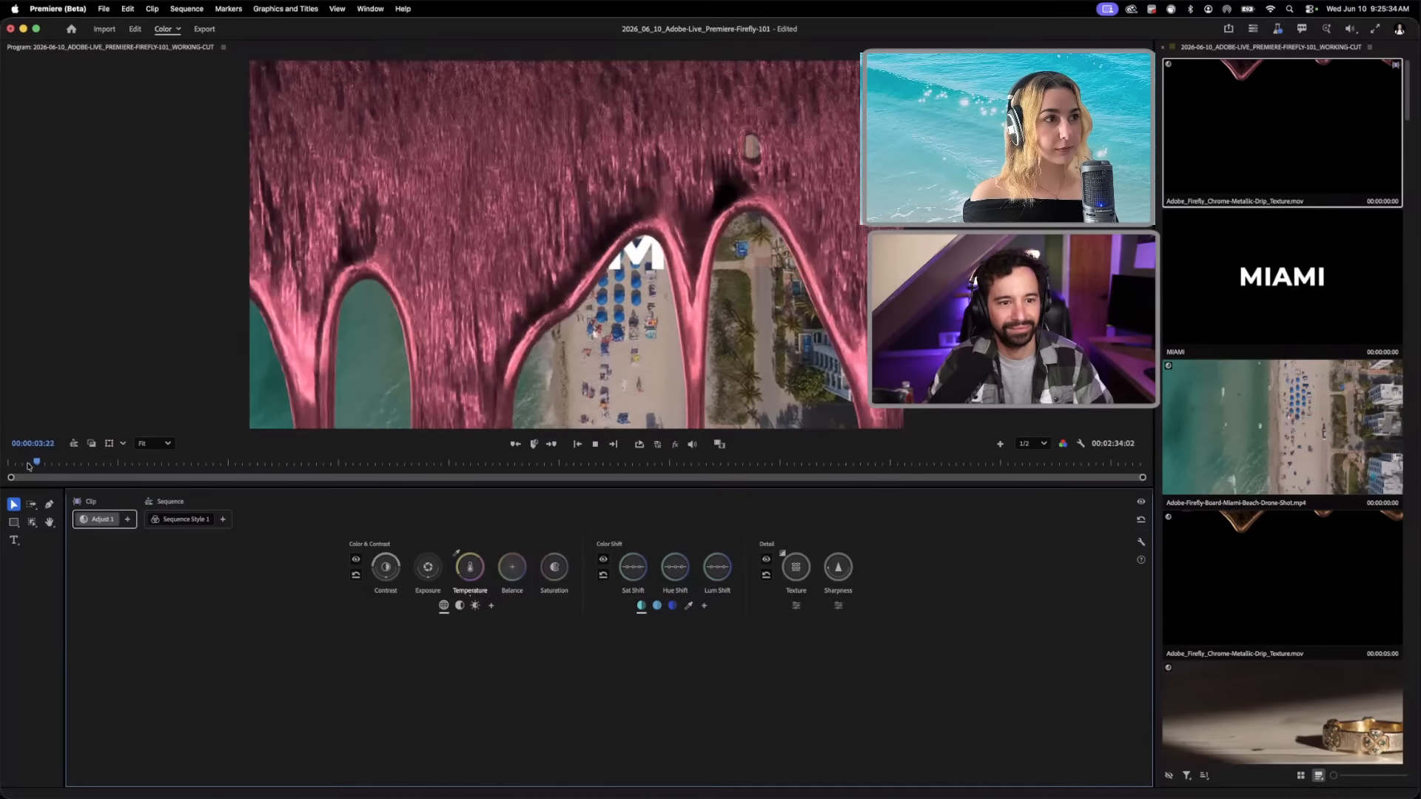
pyautogui.press('space')
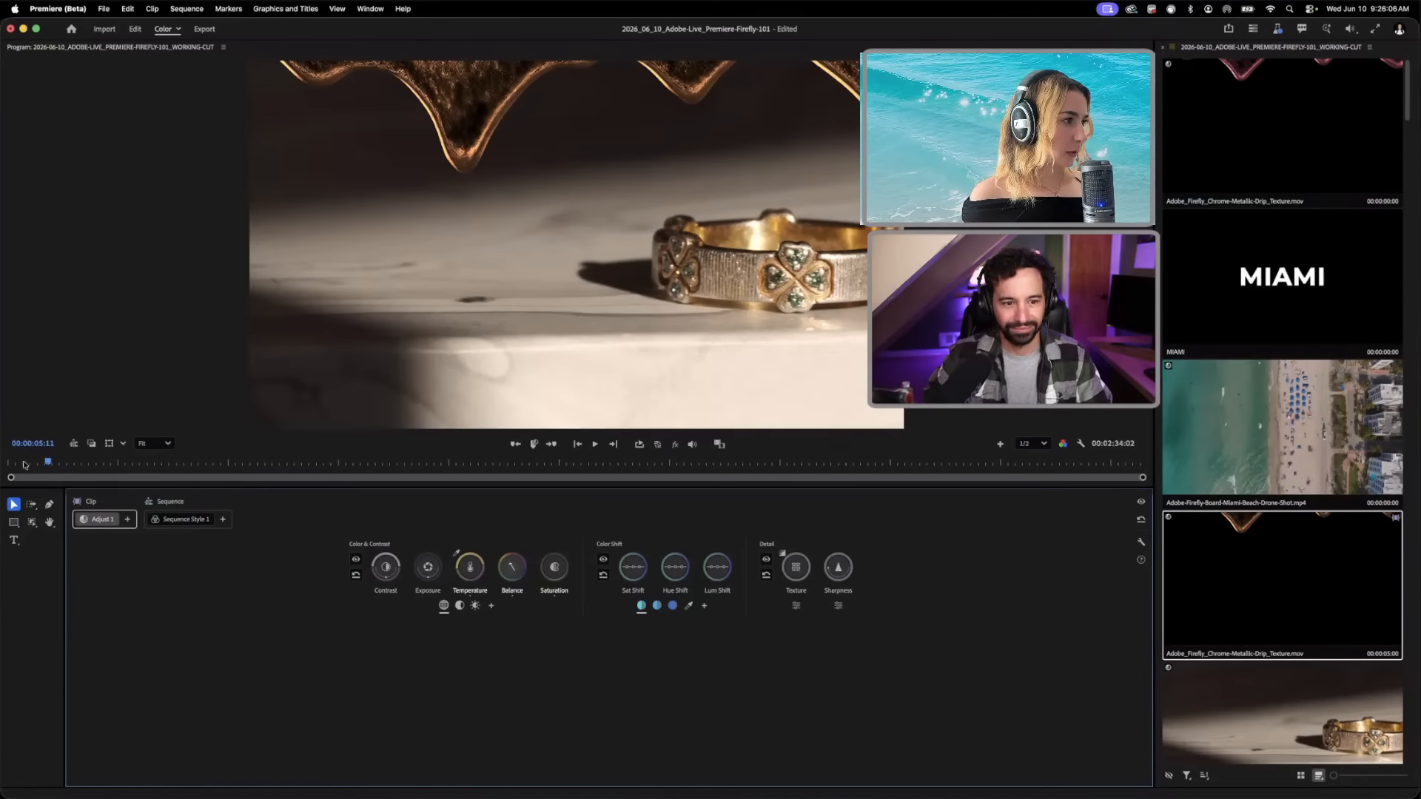
pyautogui.moveTo(24, 464); pyautogui.dragTo(7, 465)
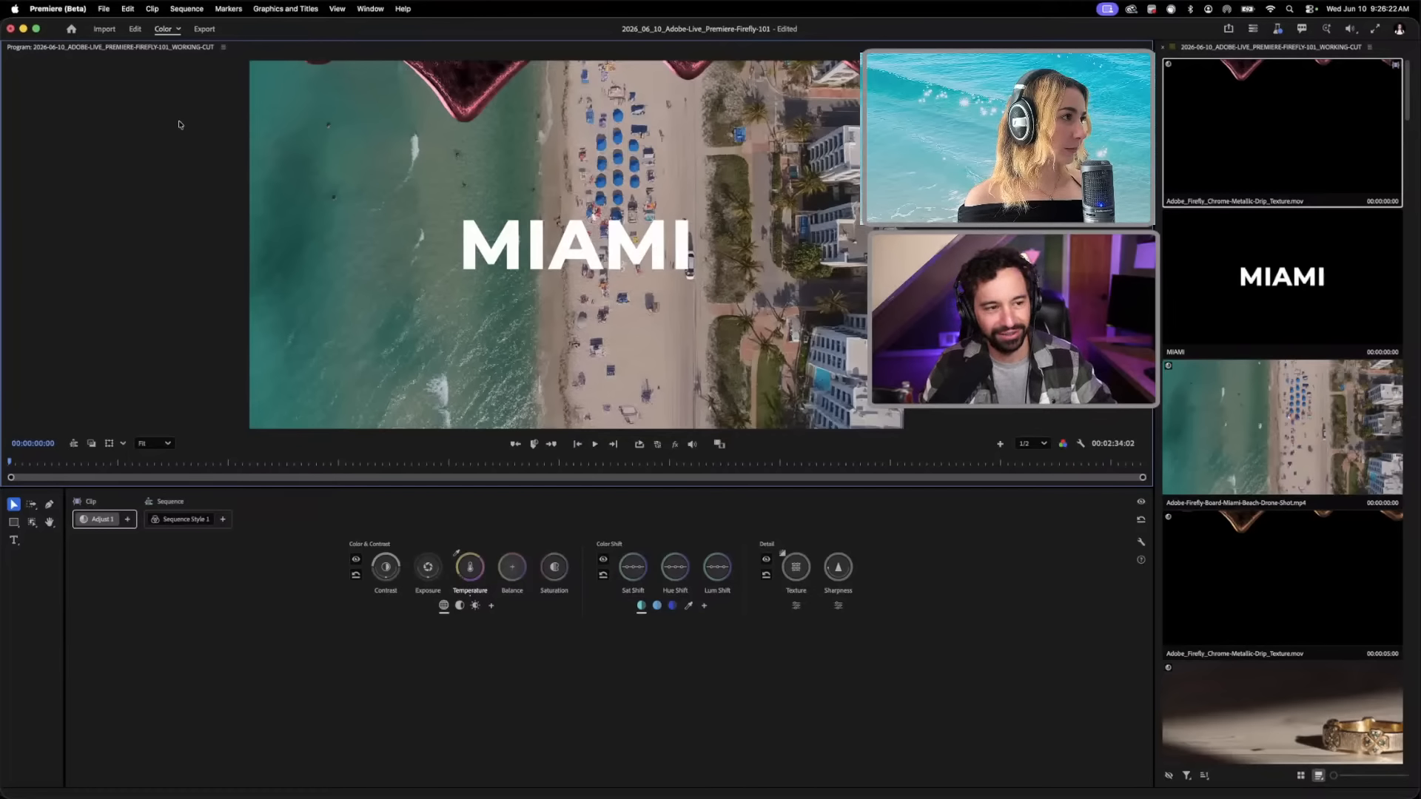
# Step: Mute audio track A1 in the Edit workspace and place the playhead at 00:00:02:15 on the drip transition
pyautogui.hotkey('alt', 'shift', '1')
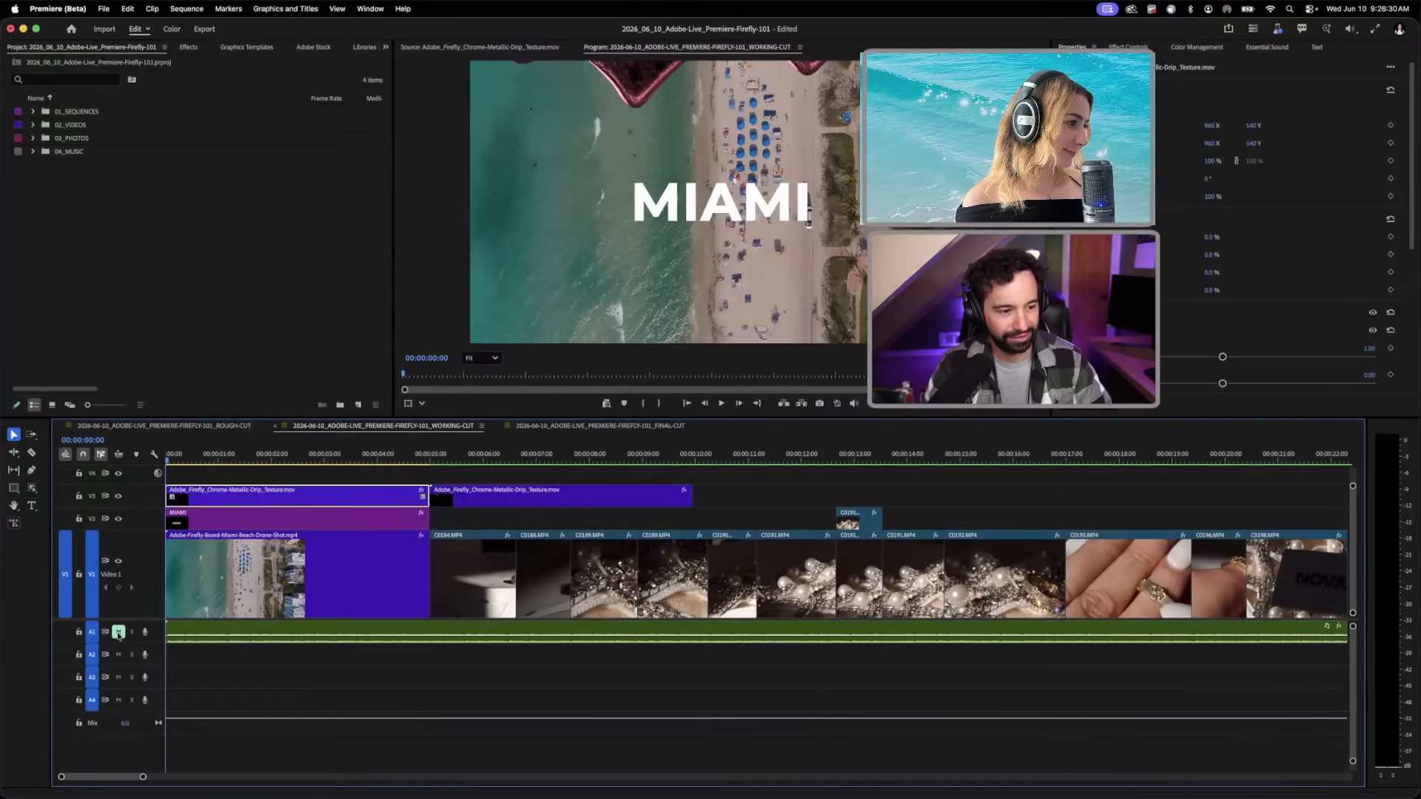
pyautogui.click(118, 632)
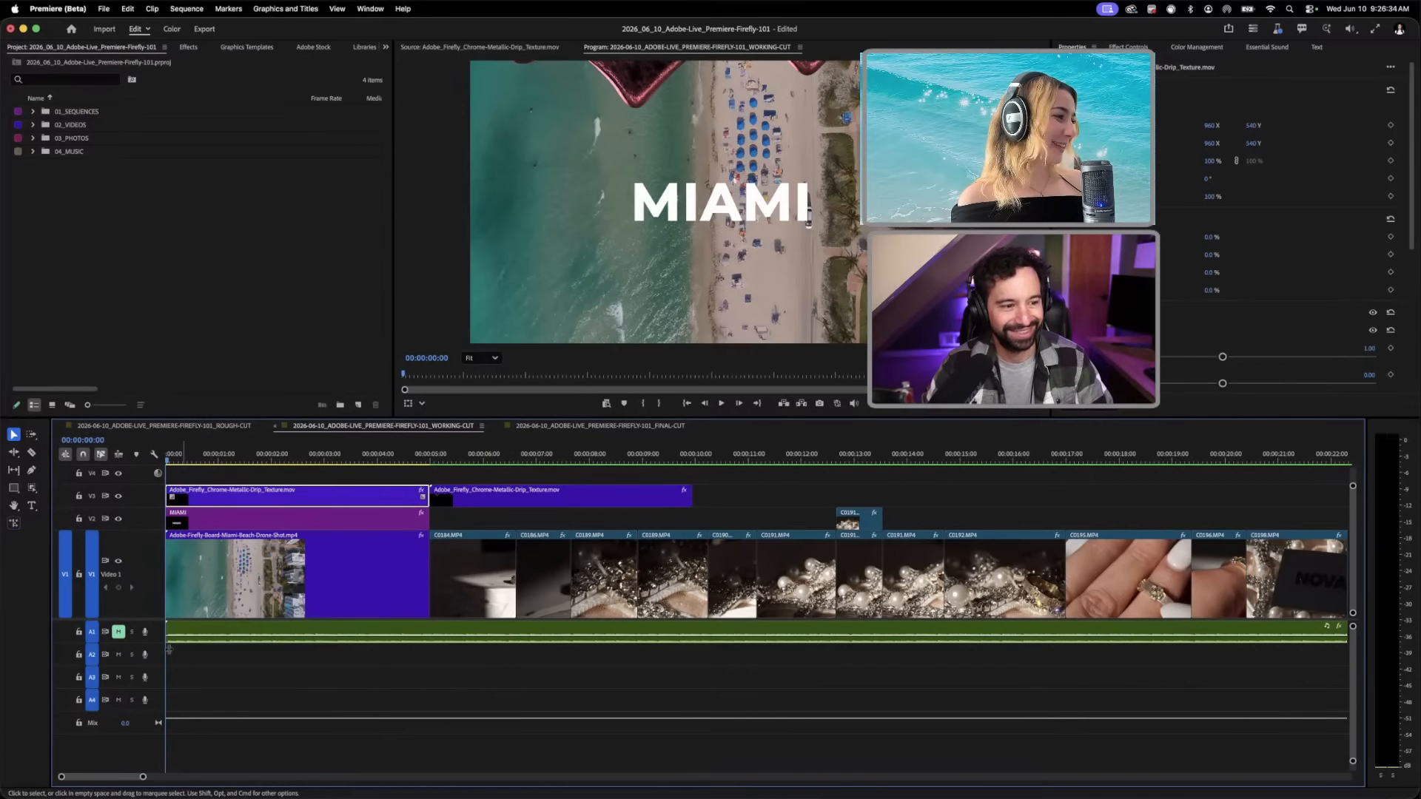
pyautogui.moveTo(142, 777); pyautogui.dragTo(148, 778)
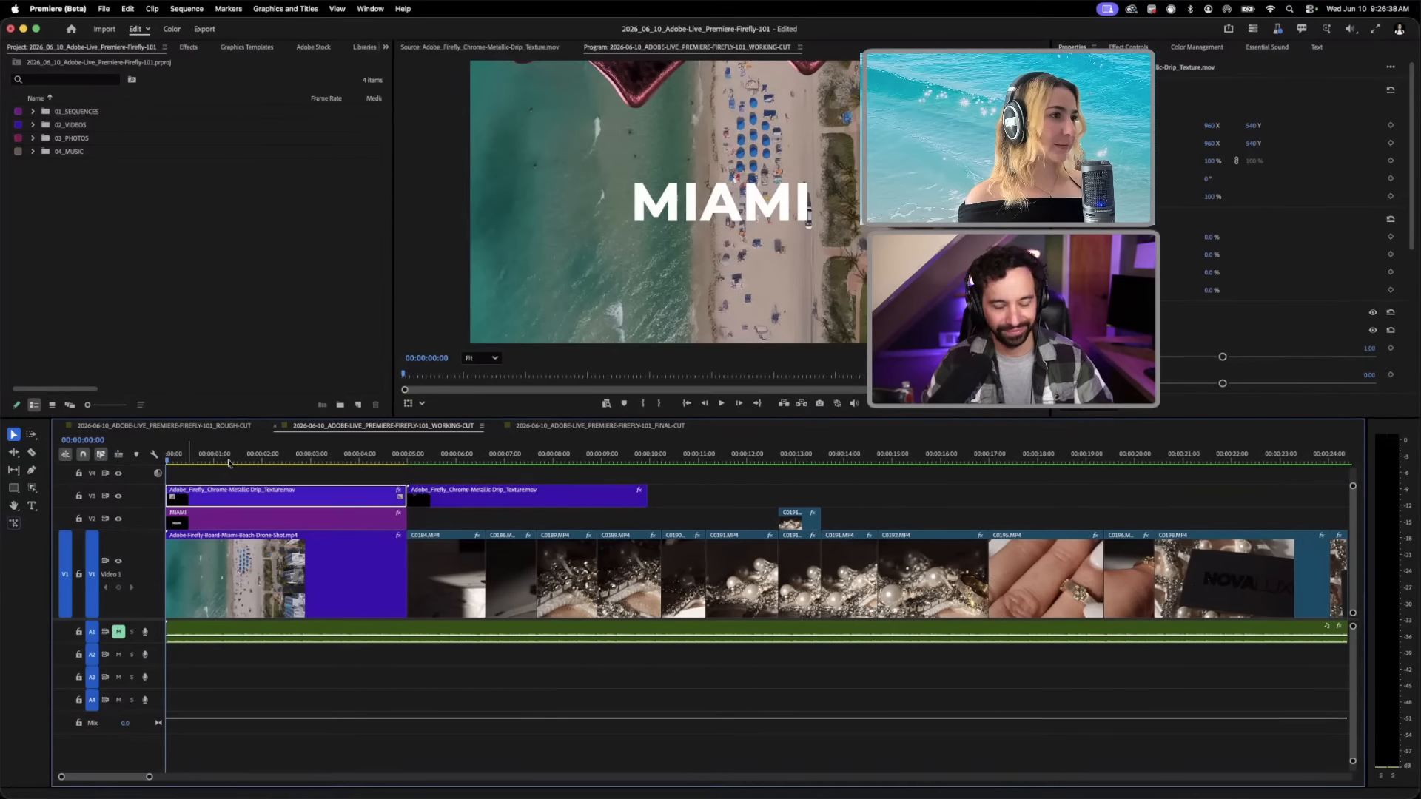
pyautogui.click(229, 461)
pyautogui.moveTo(296, 458)
pyautogui.mouseDown()
pyautogui.moveTo(307, 461)
pyautogui.moveTo(247, 463)
pyautogui.moveTo(296, 462)
pyautogui.mouseUp()
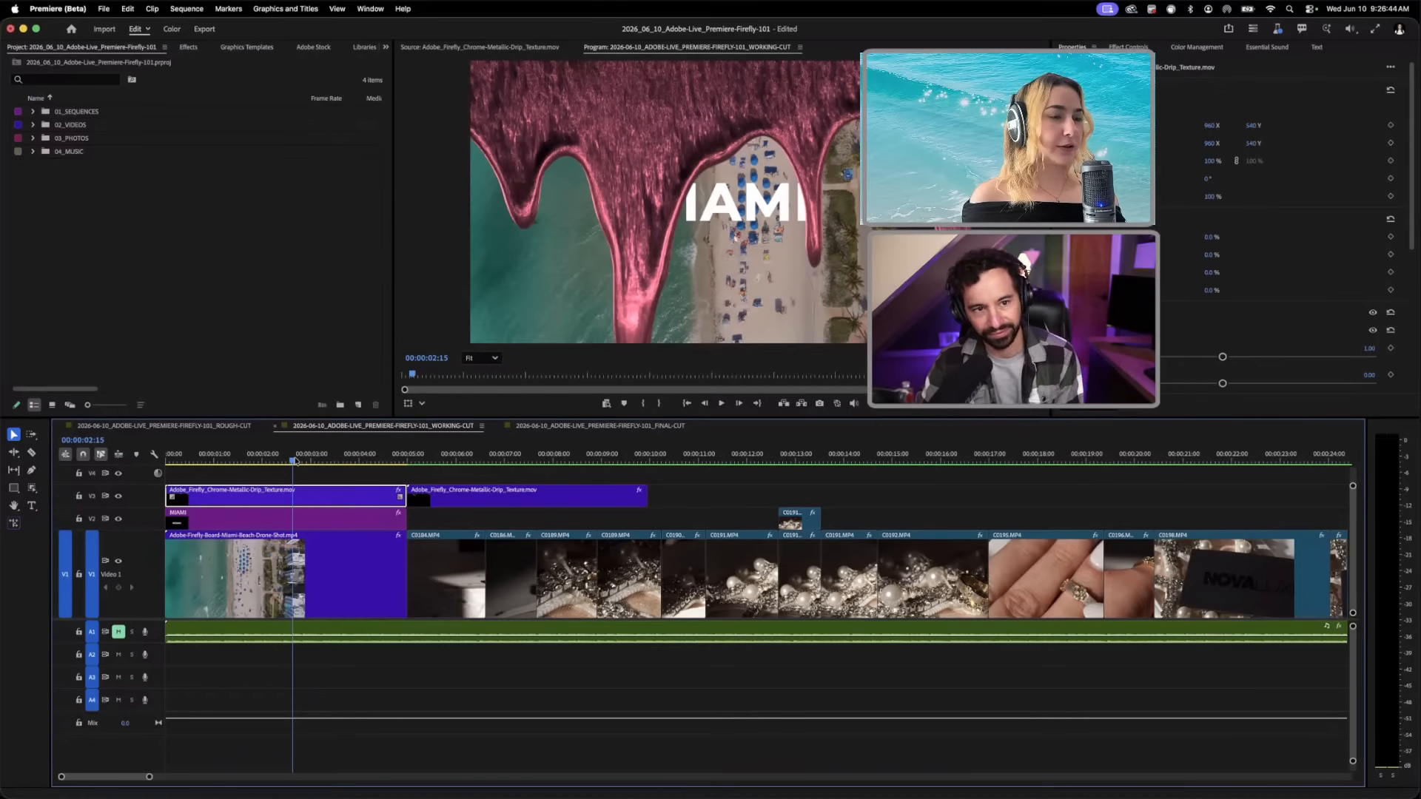
# Step: Enlarge the timeline's video track area and examine the working cut at wider zoom levels, up to its full length
pyautogui.click(295, 461)
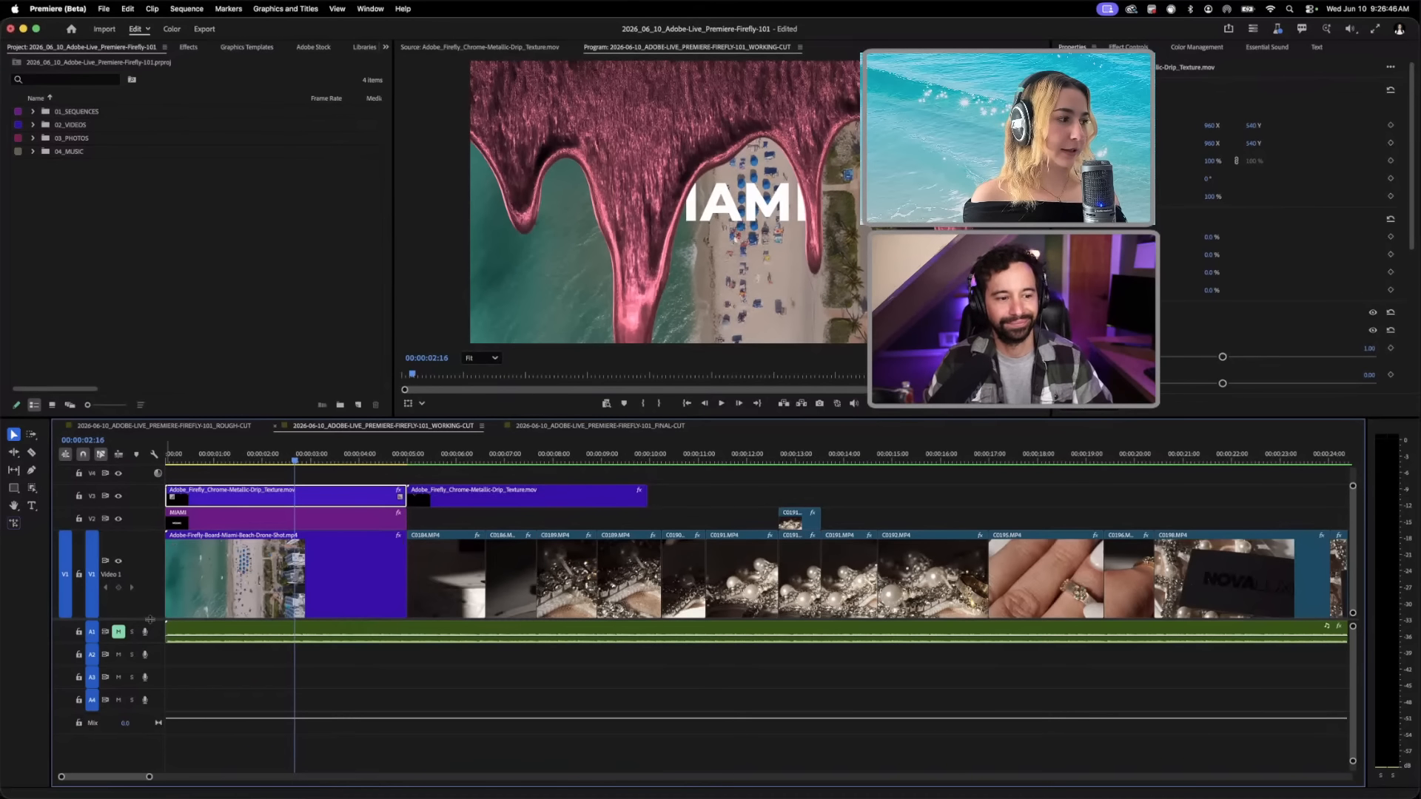
pyautogui.moveTo(151, 618); pyautogui.dragTo(148, 639)
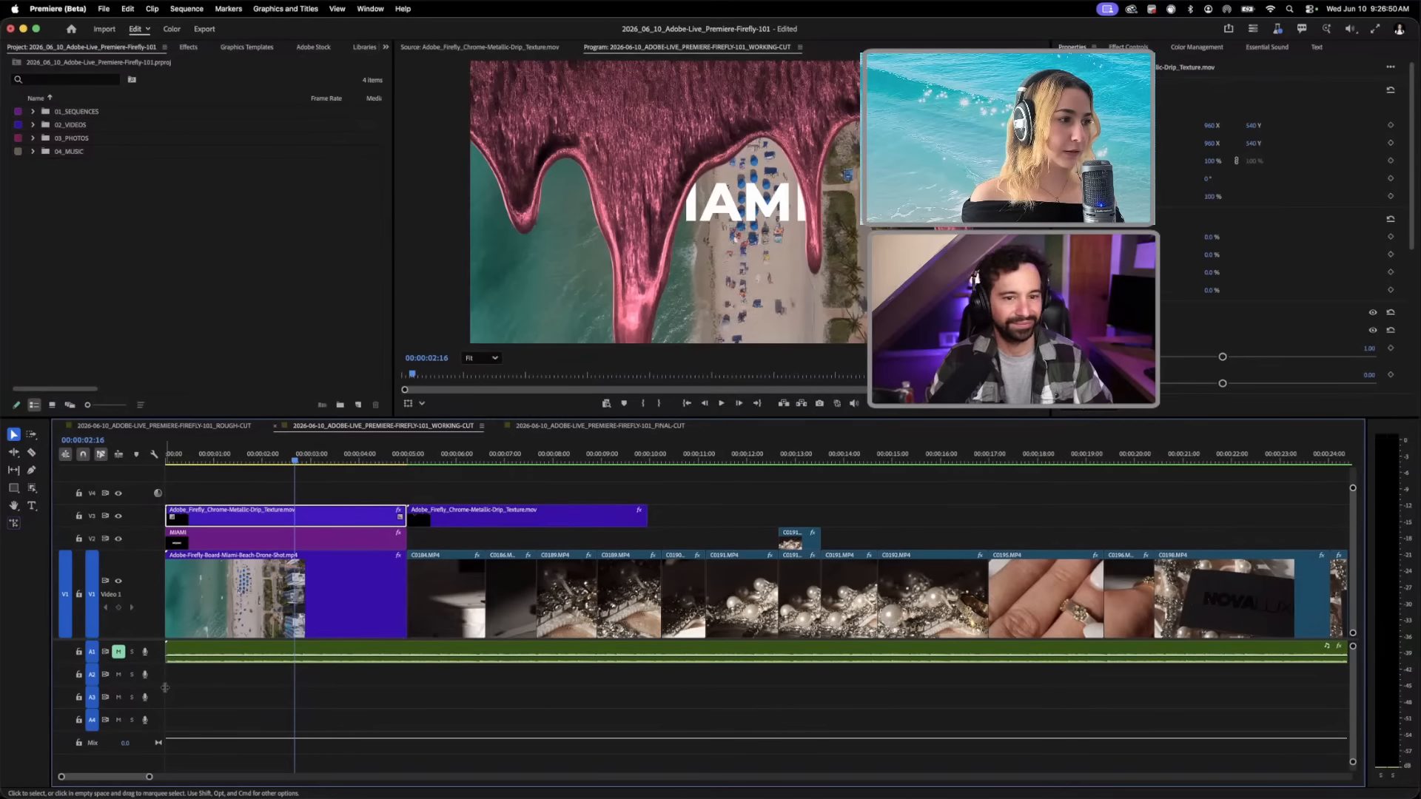
pyautogui.moveTo(149, 776); pyautogui.dragTo(298, 777)
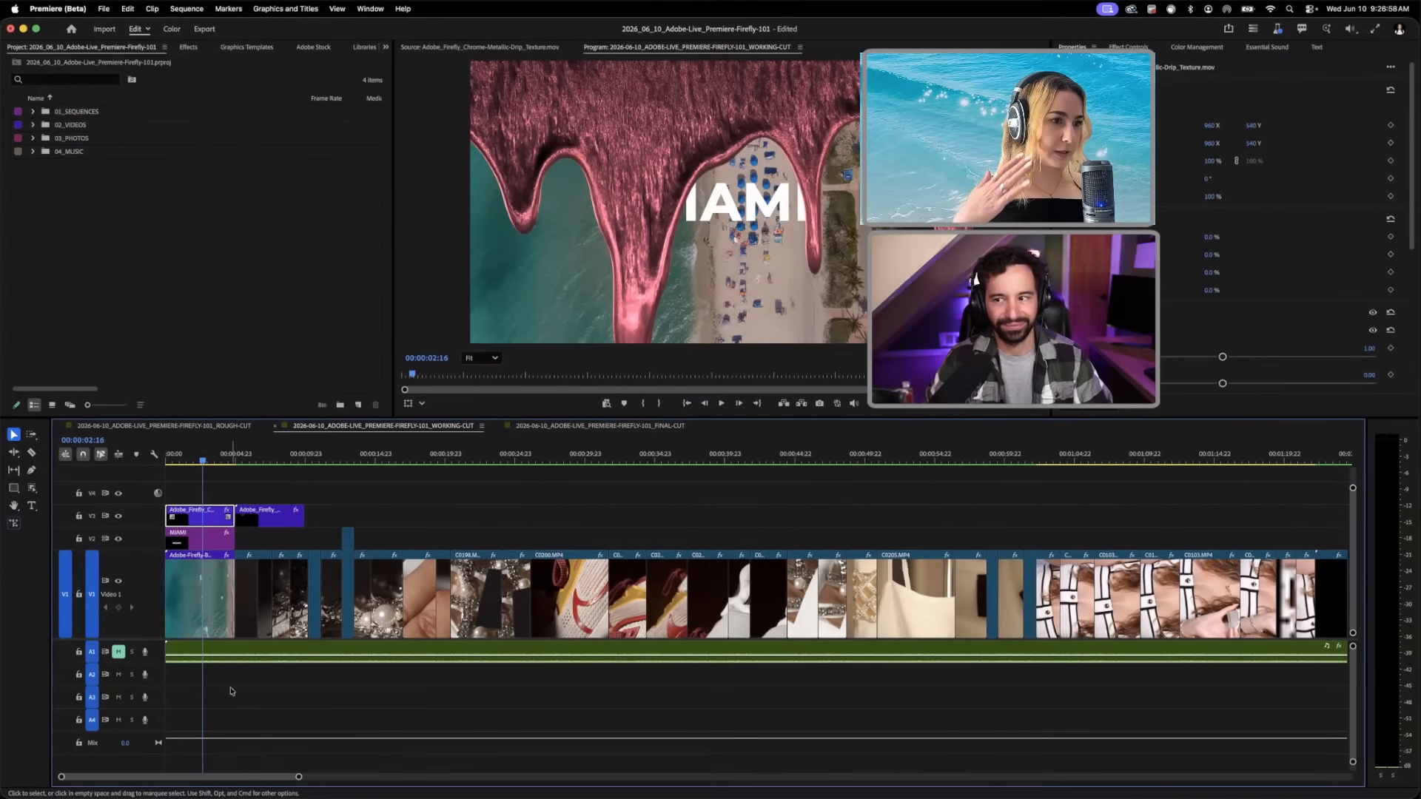
pyautogui.press('-')
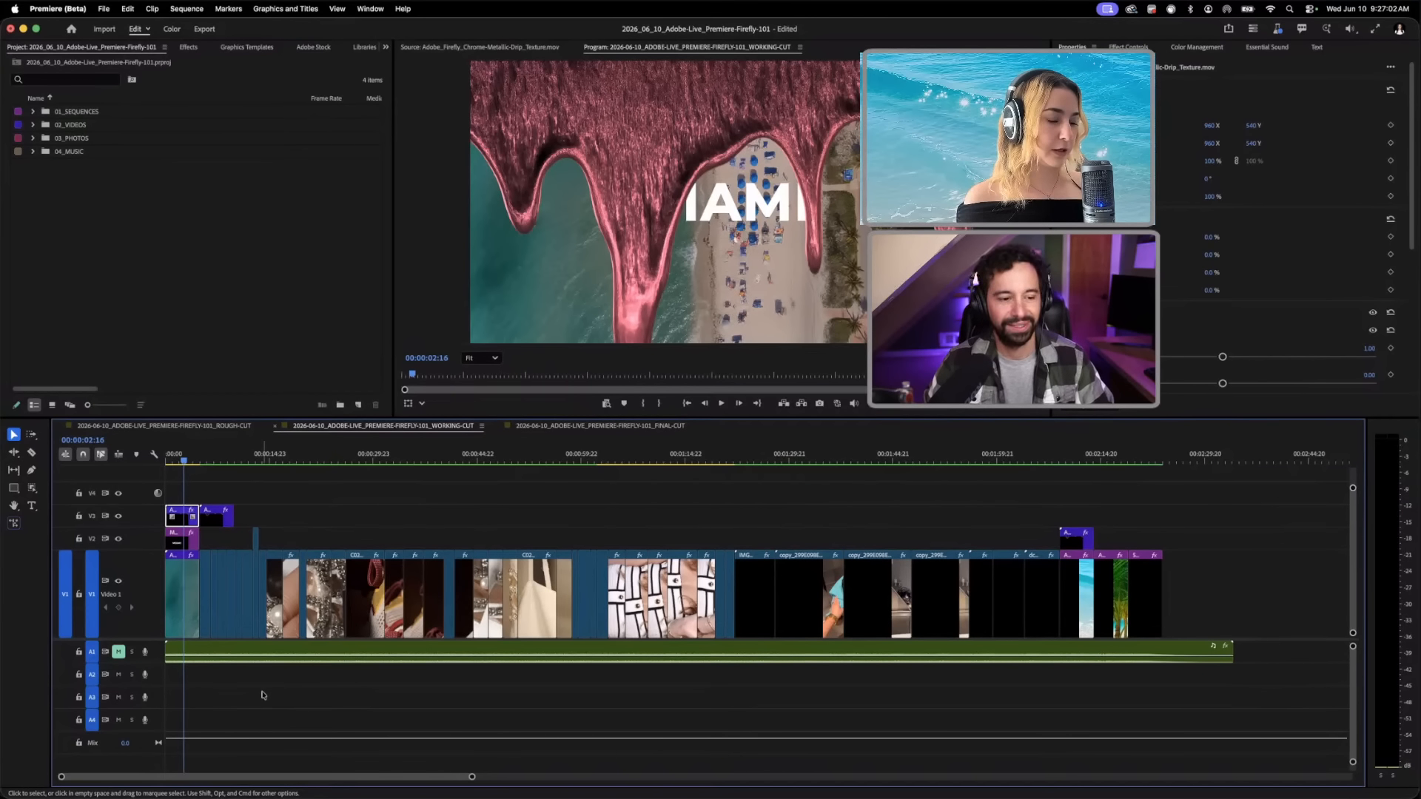
pyautogui.press('=')
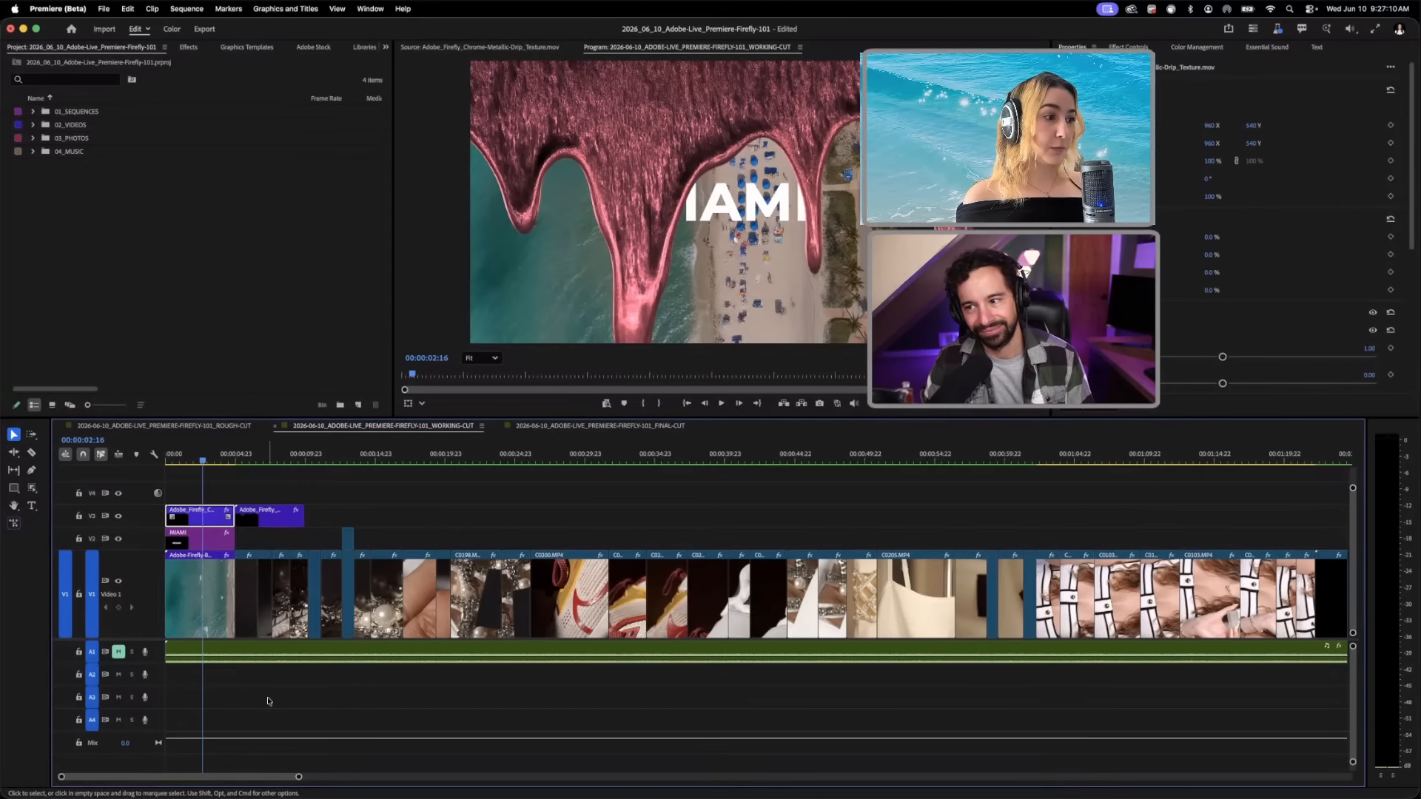
pyautogui.press('-')
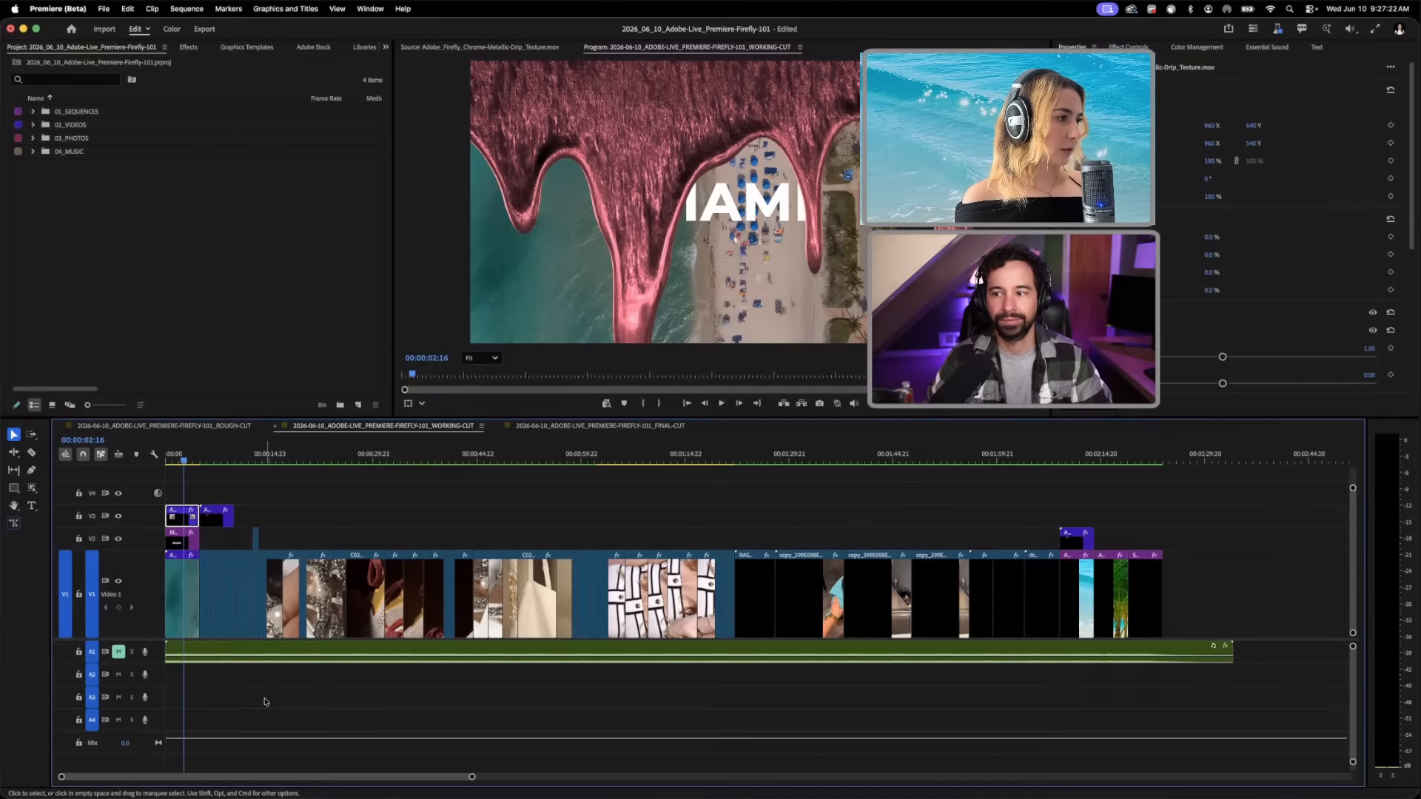
pyautogui.press('=')
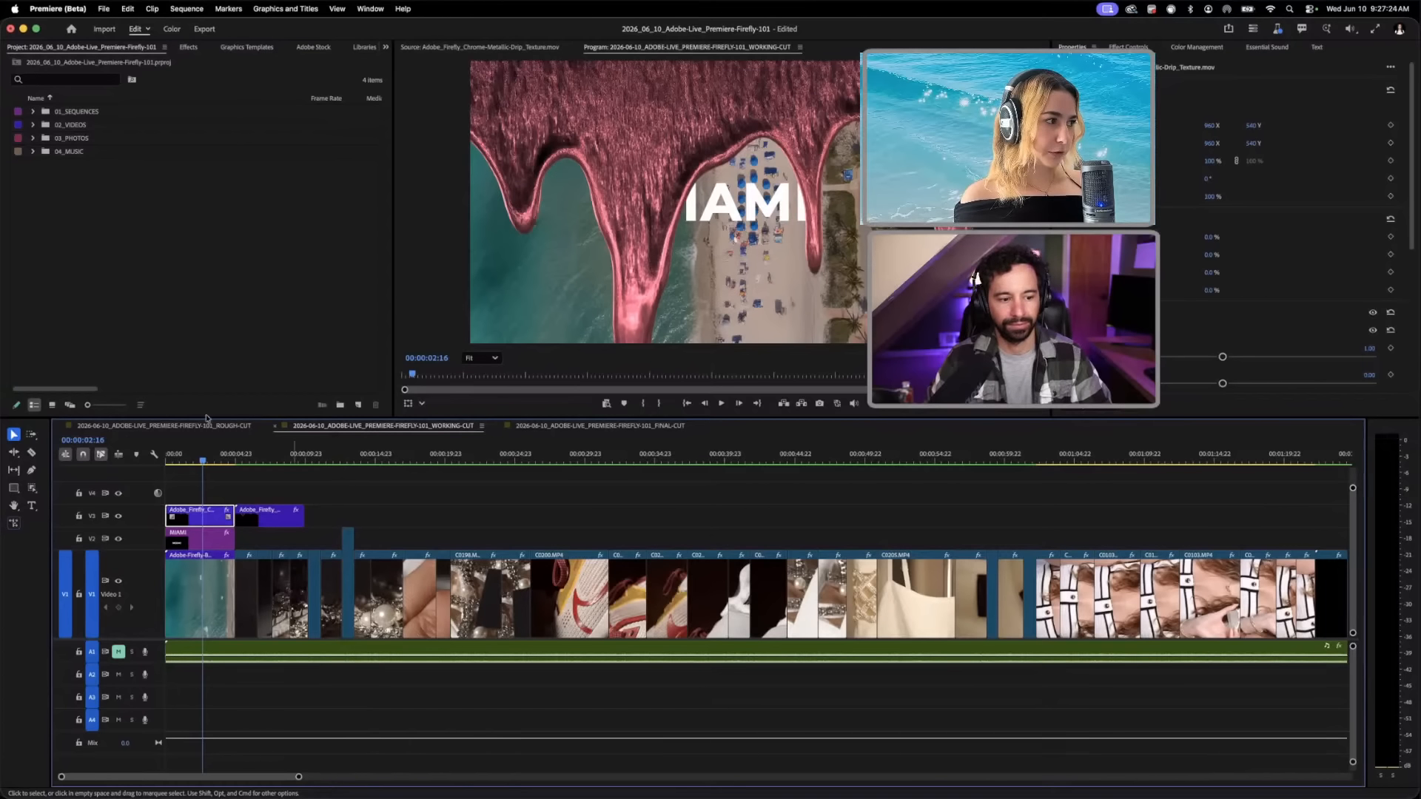
# Step: Play the opening MIAMI drip transition from 00:00:00:00 and scrub on into the ring shot at 00:00:05:21
pyautogui.moveTo(200, 460); pyautogui.dragTo(165, 466)
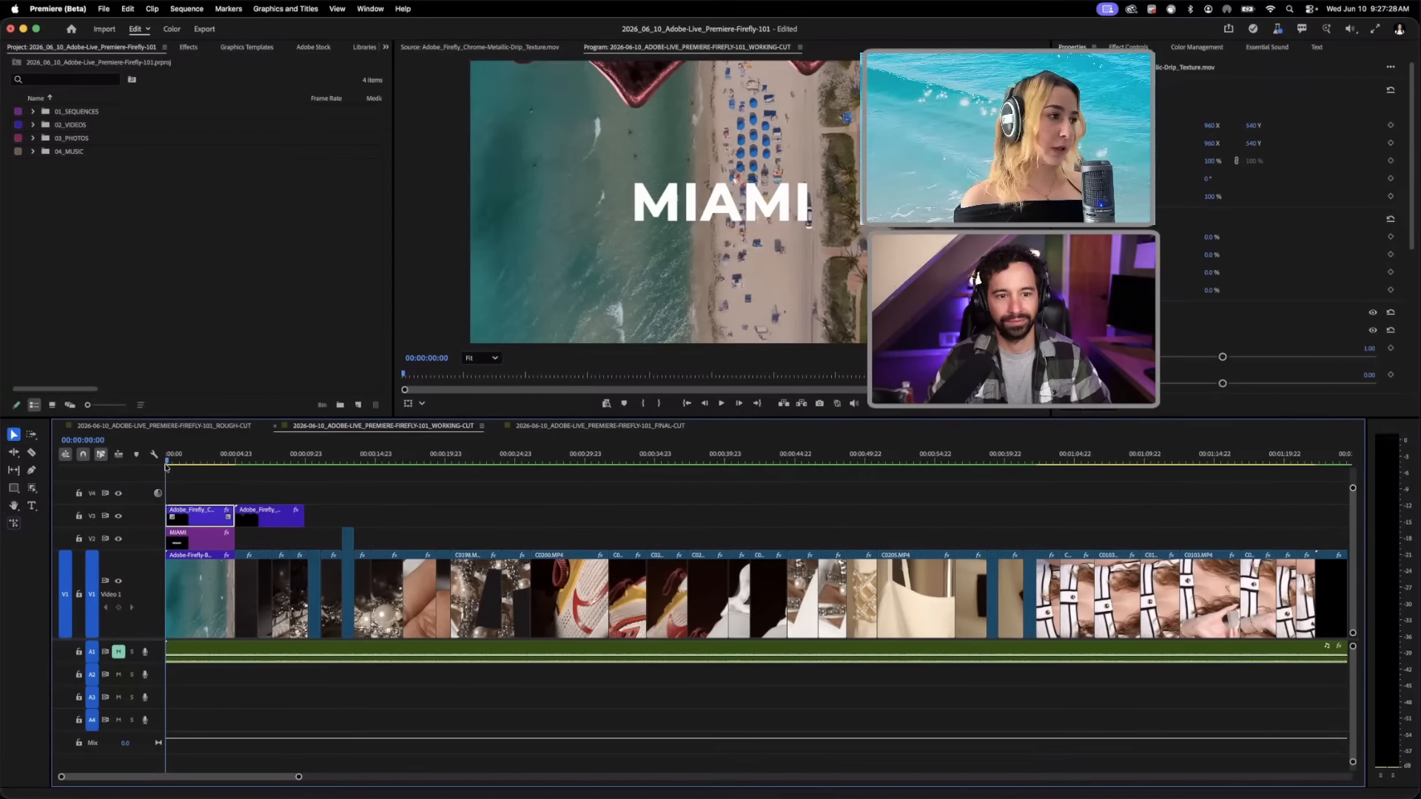
pyautogui.press('space')
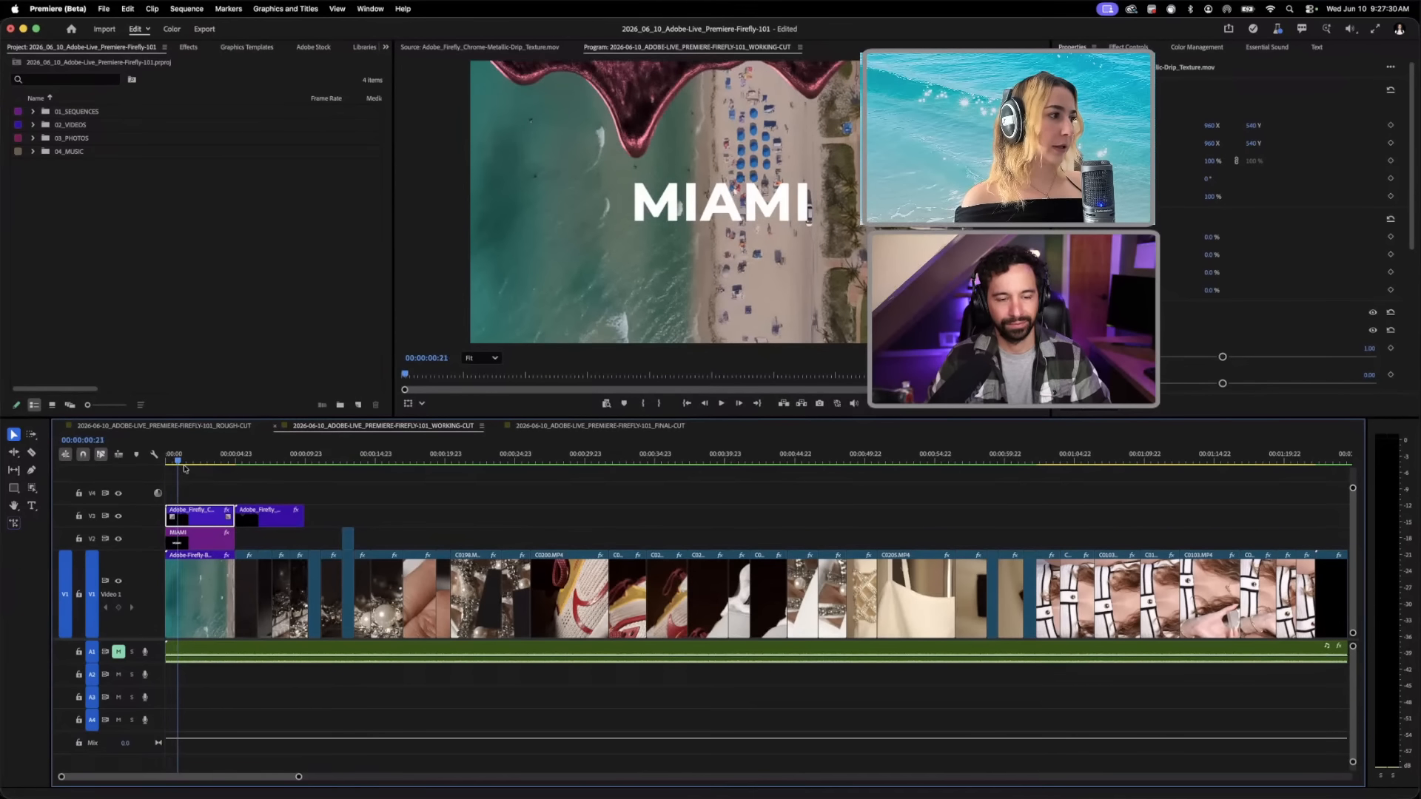
pyautogui.moveTo(222, 464)
pyautogui.mouseDown()
pyautogui.moveTo(272, 464)
pyautogui.moveTo(222, 464)
pyautogui.moveTo(260, 464)
pyautogui.moveTo(230, 466)
pyautogui.moveTo(247, 466)
pyautogui.mouseUp()
pyautogui.click(222, 468)
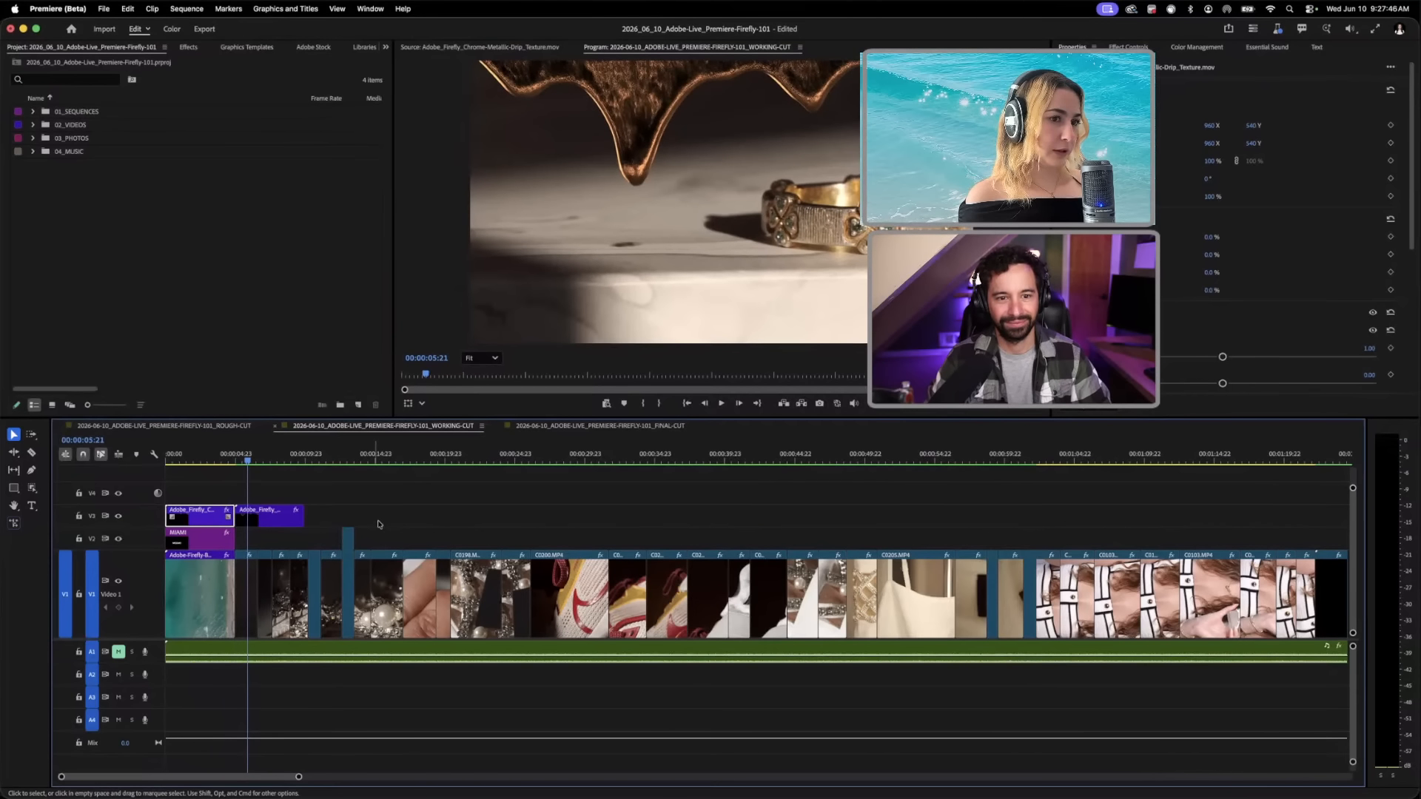
# Step: Scrub the turquoise beach image near the sequence end to 00:02:11:14, and select it together with its V2 chrome drip overlay
pyautogui.hscroll(10, 378, 523)
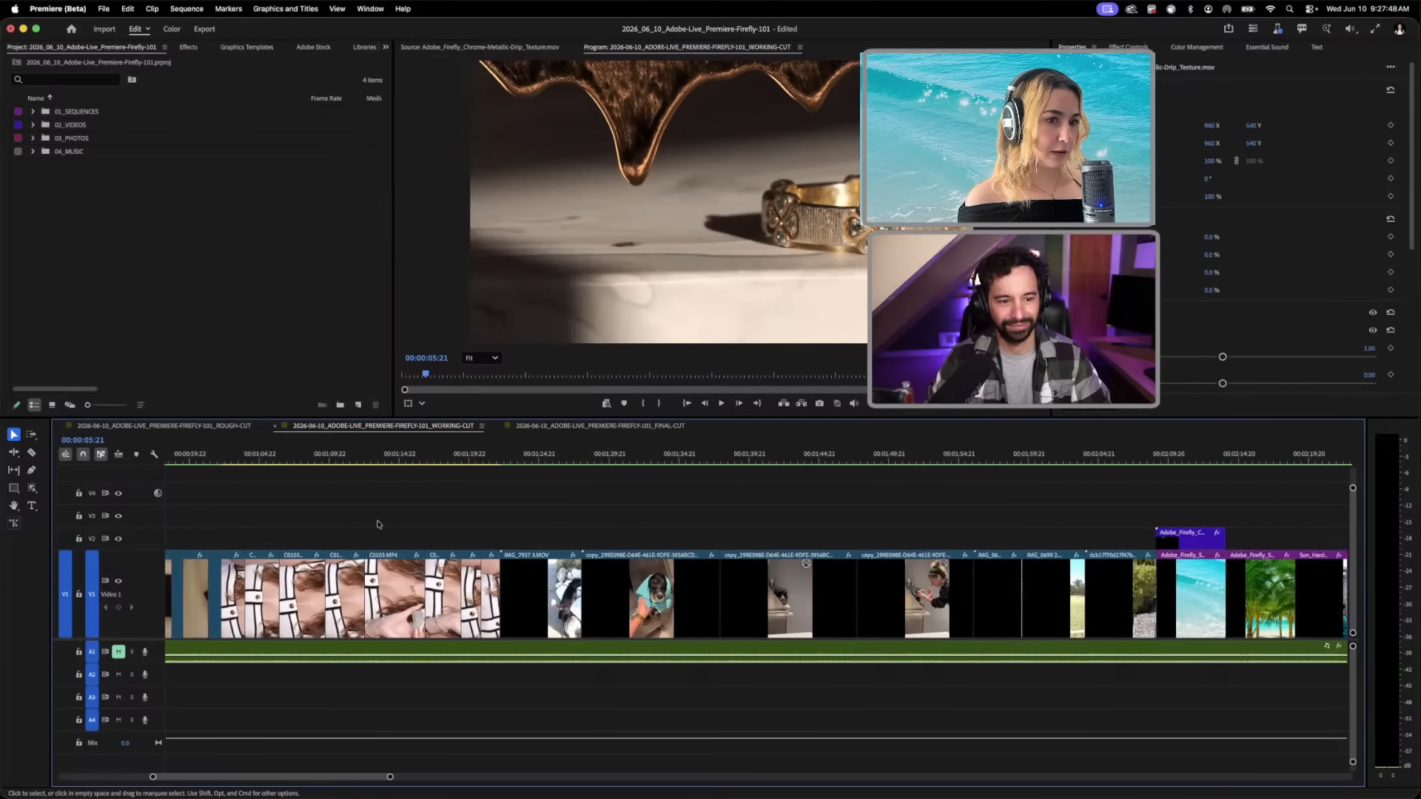
pyautogui.hscroll(5, 378, 523)
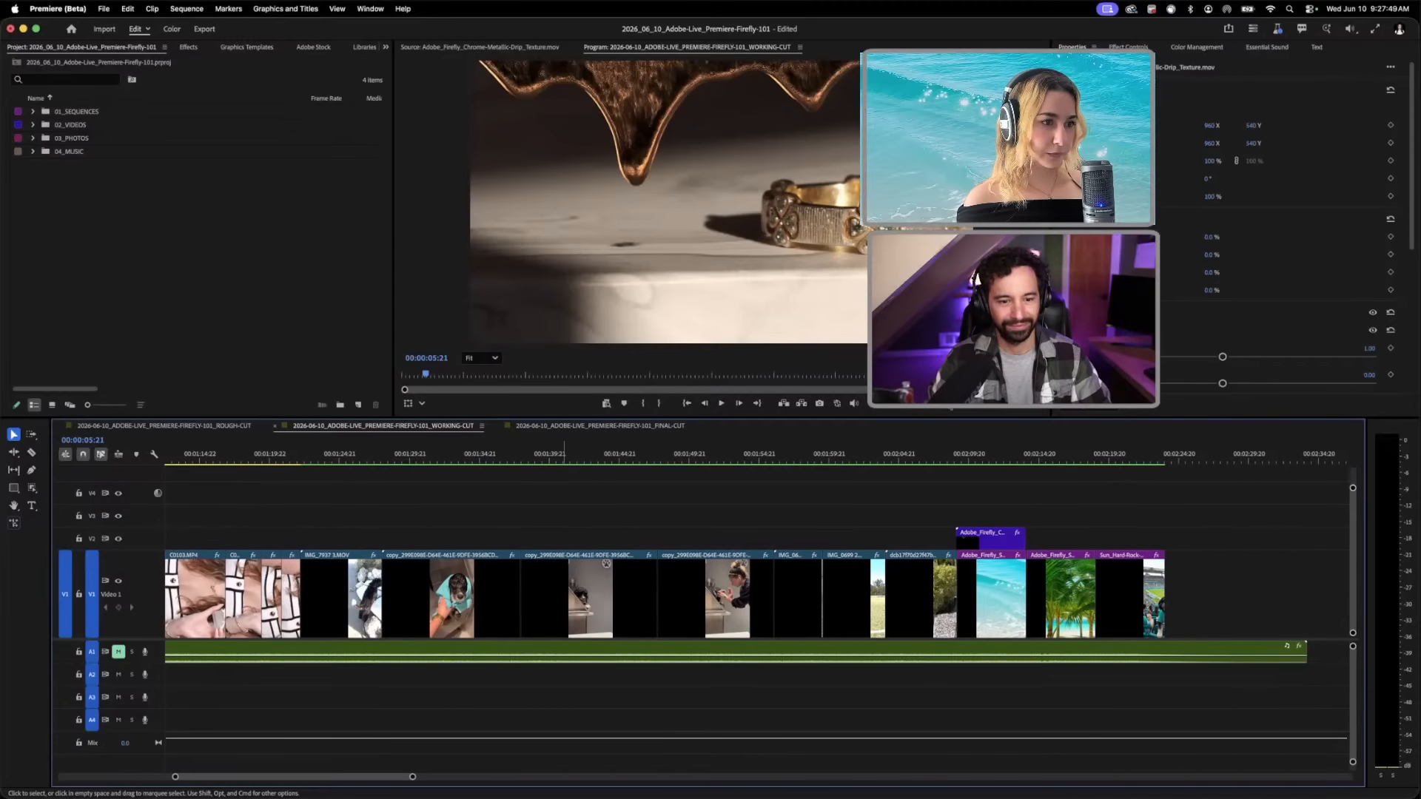
pyautogui.click(994, 459)
pyautogui.moveTo(1026, 458); pyautogui.dragTo(992, 460)
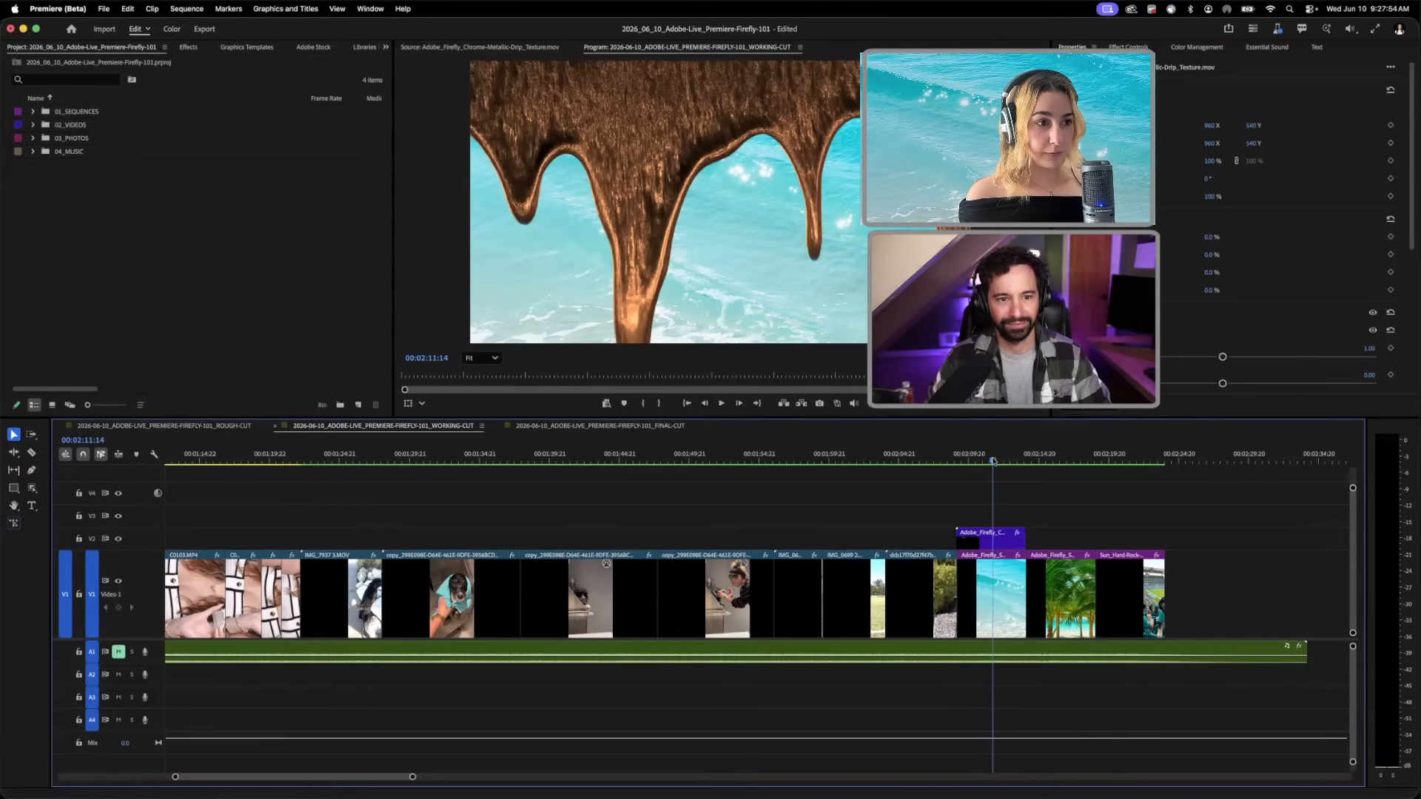
pyautogui.click(984, 583)
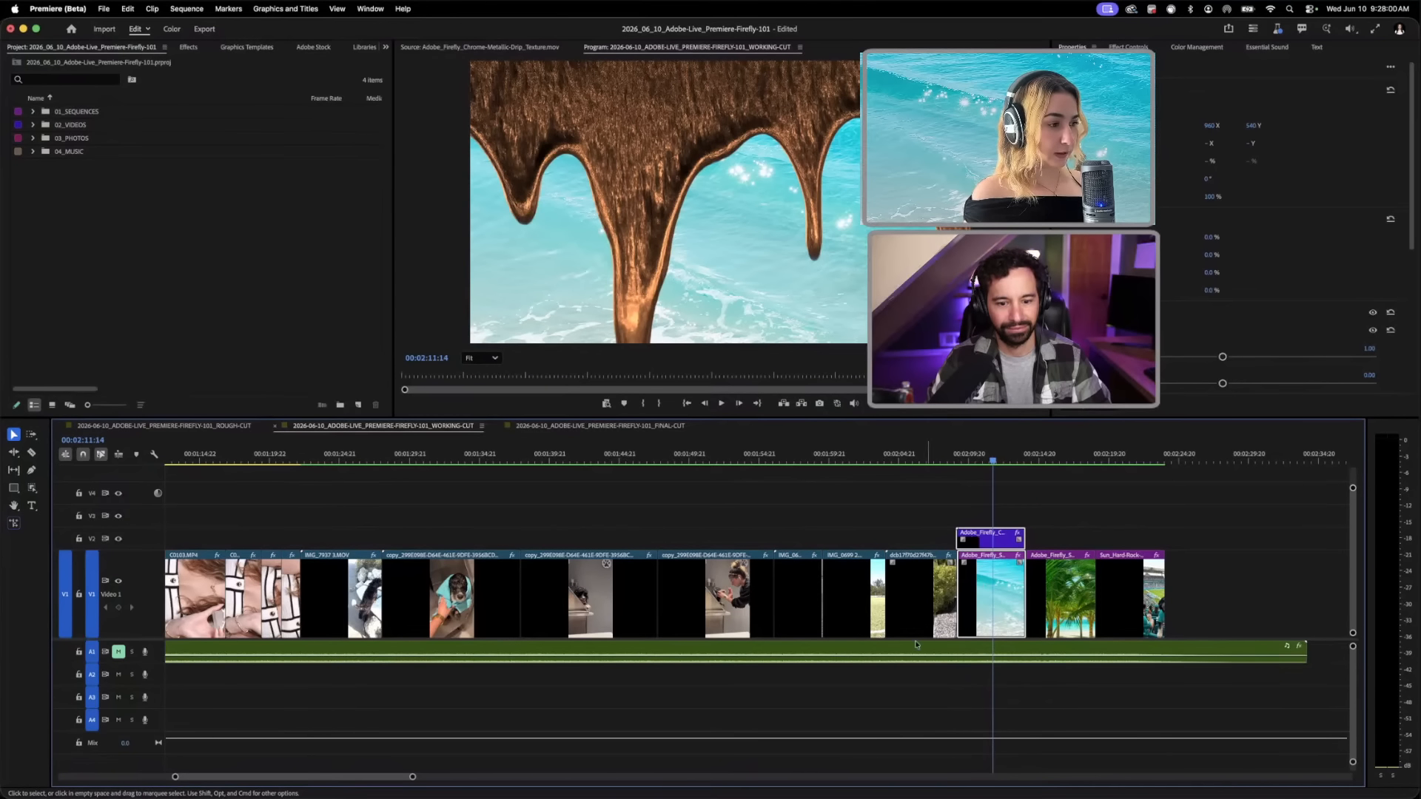
pyautogui.moveTo(301, 779); pyautogui.dragTo(329, 780)
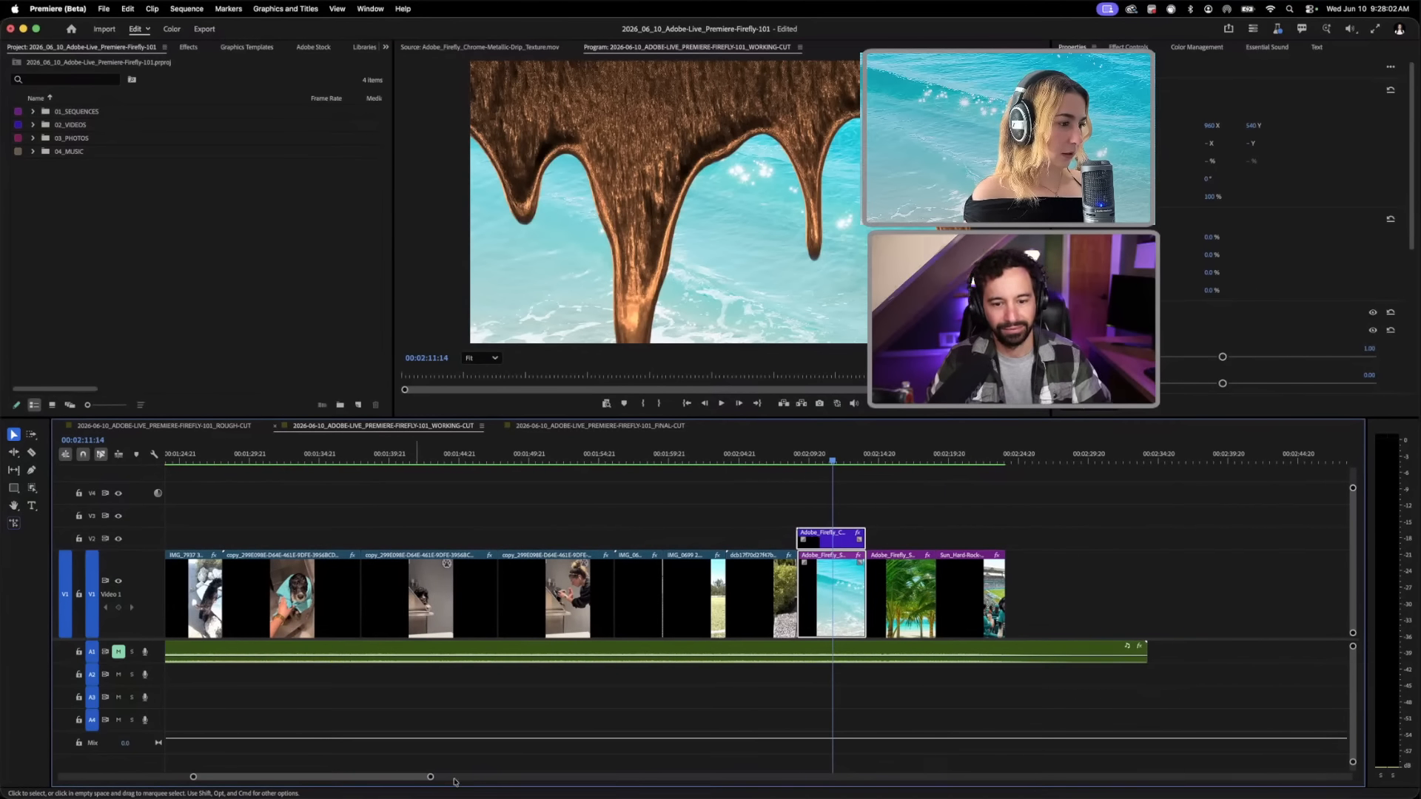
pyautogui.press('\\')
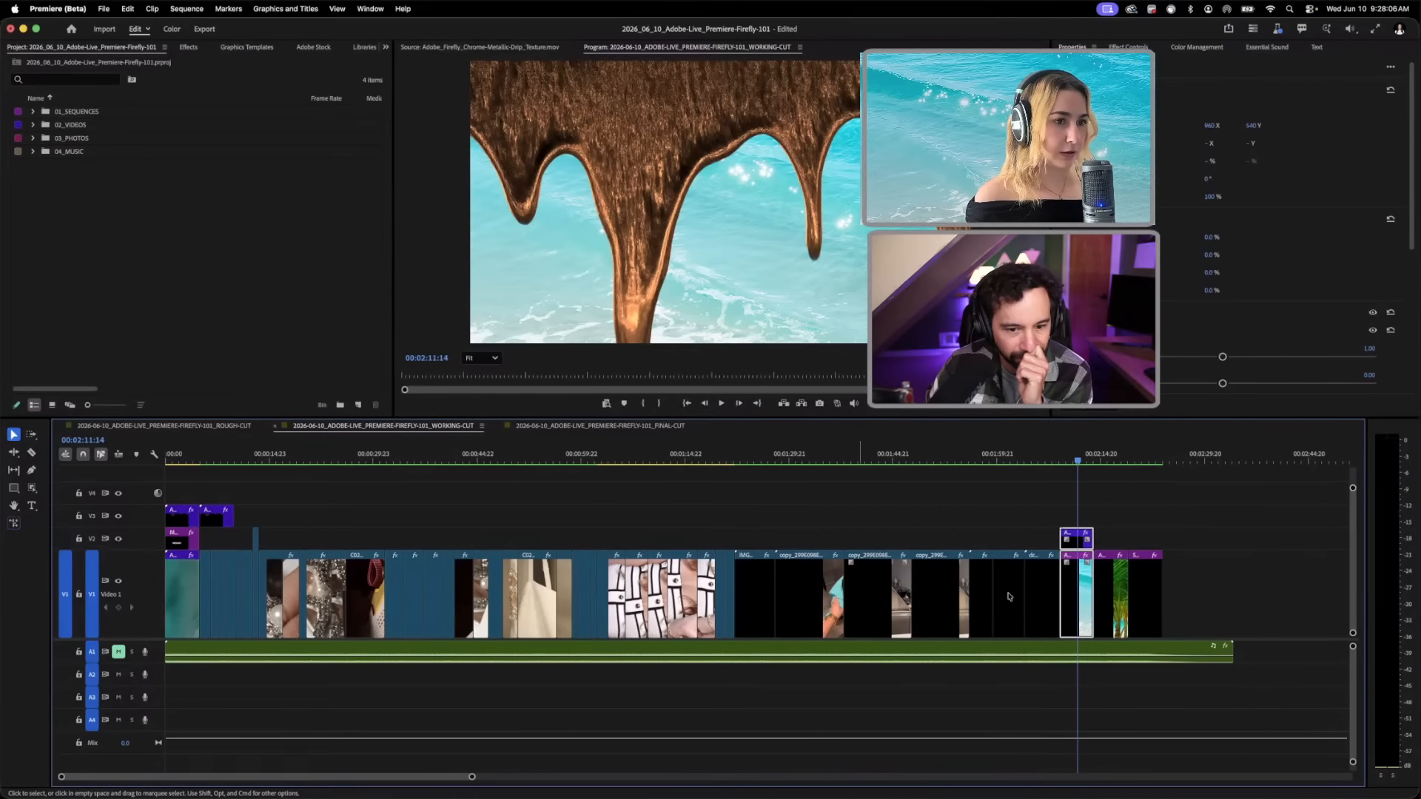
# Step: Try opening a gap after the MIAMI opening by moving all following clips, including the short V2 clip, further along the timeline
pyautogui.click(1184, 510)
pyautogui.moveTo(1184, 509); pyautogui.dragTo(206, 583)
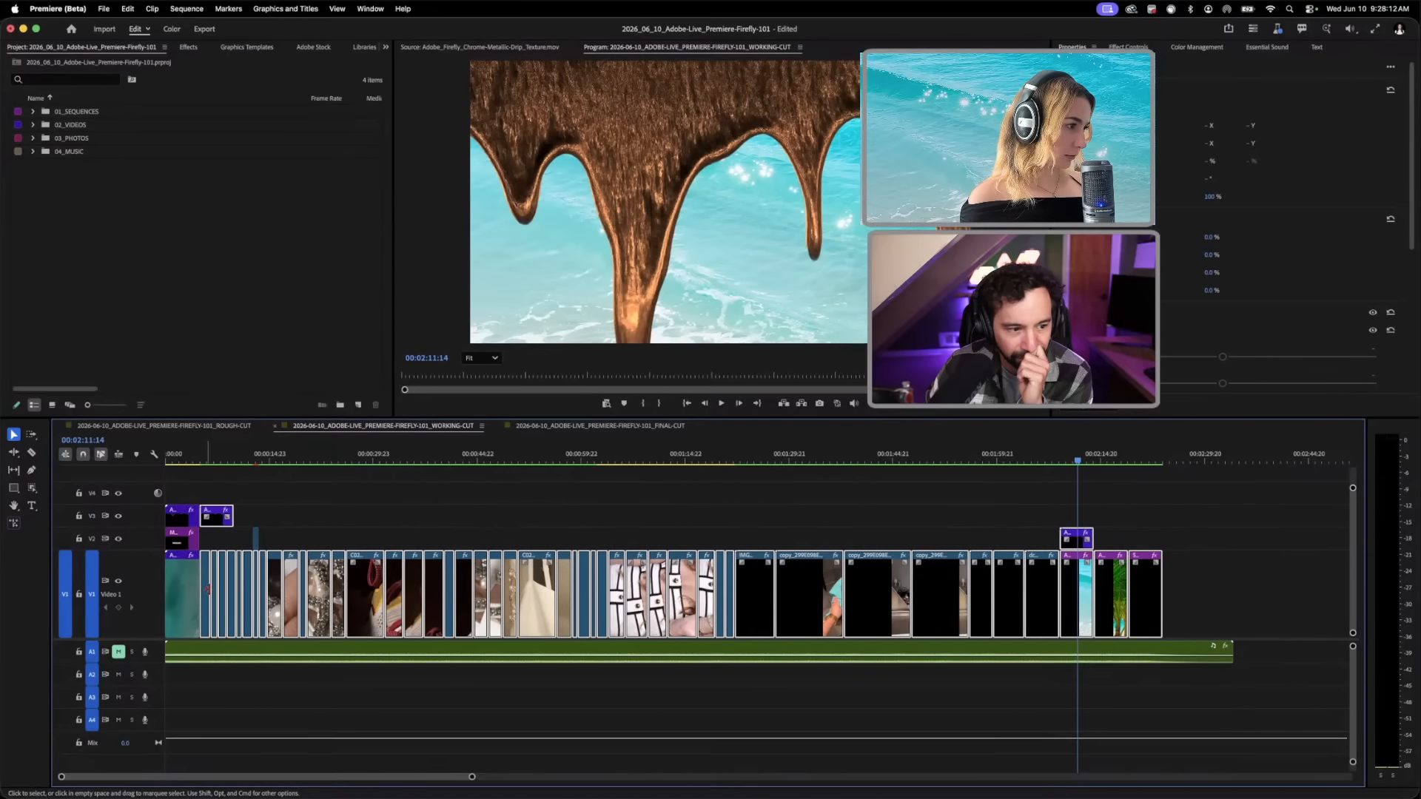
pyautogui.moveTo(250, 596); pyautogui.dragTo(416, 597)
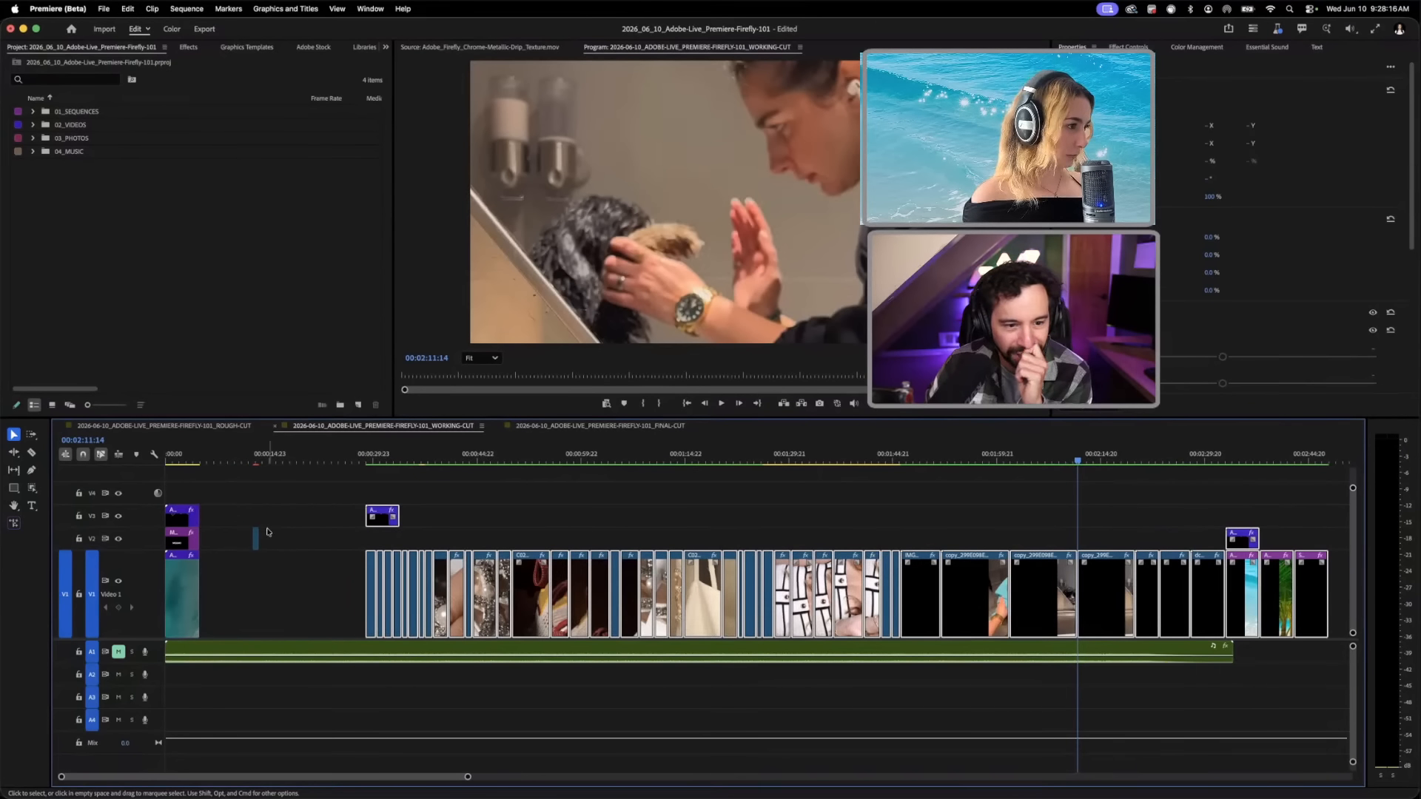
pyautogui.moveTo(368, 551); pyautogui.dragTo(370, 539)
# Step: Paste the beach image and its drip overlay at 00:00:06:10 in the gap, and butt them against the MIAMI opening
pyautogui.moveTo(225, 460); pyautogui.dragTo(211, 462)
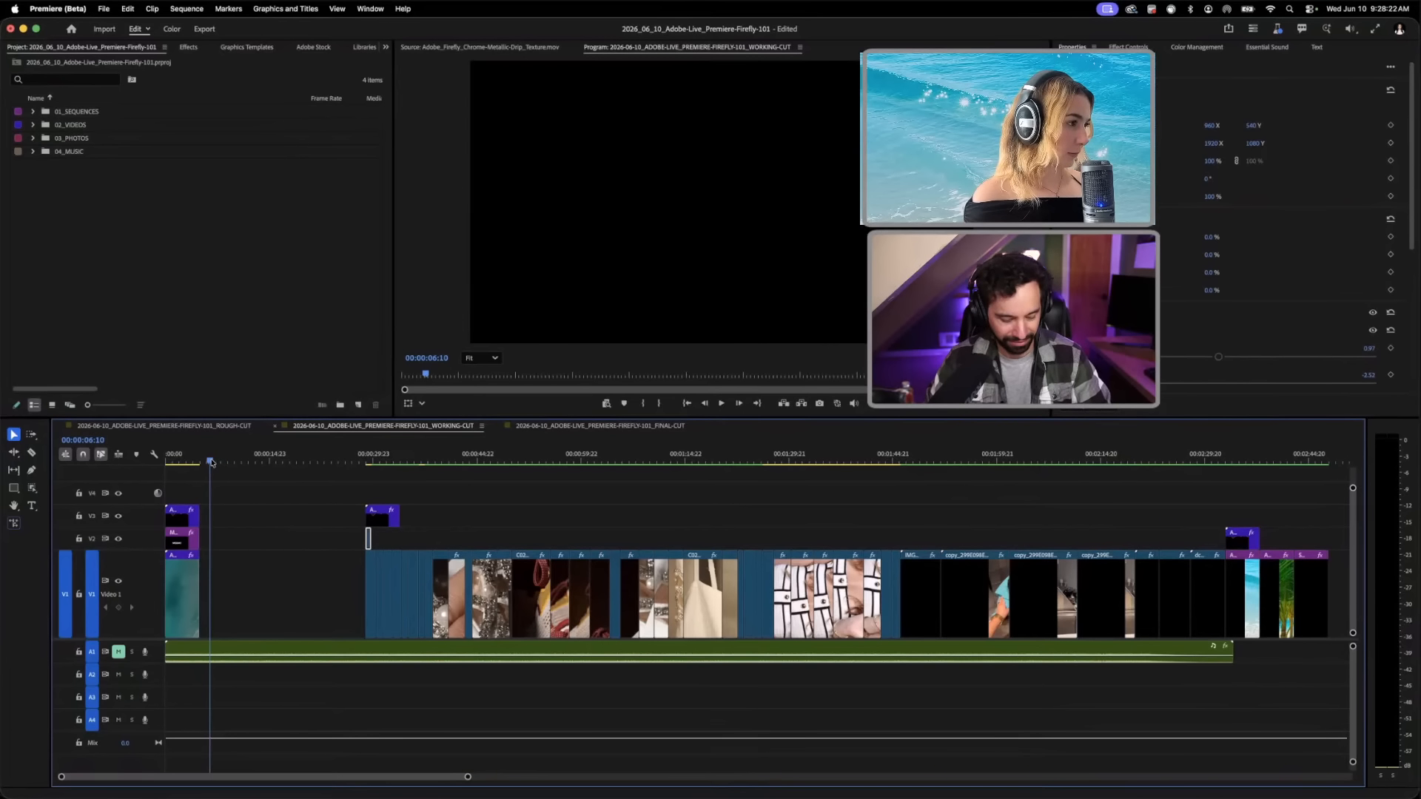
pyautogui.press('super+v')
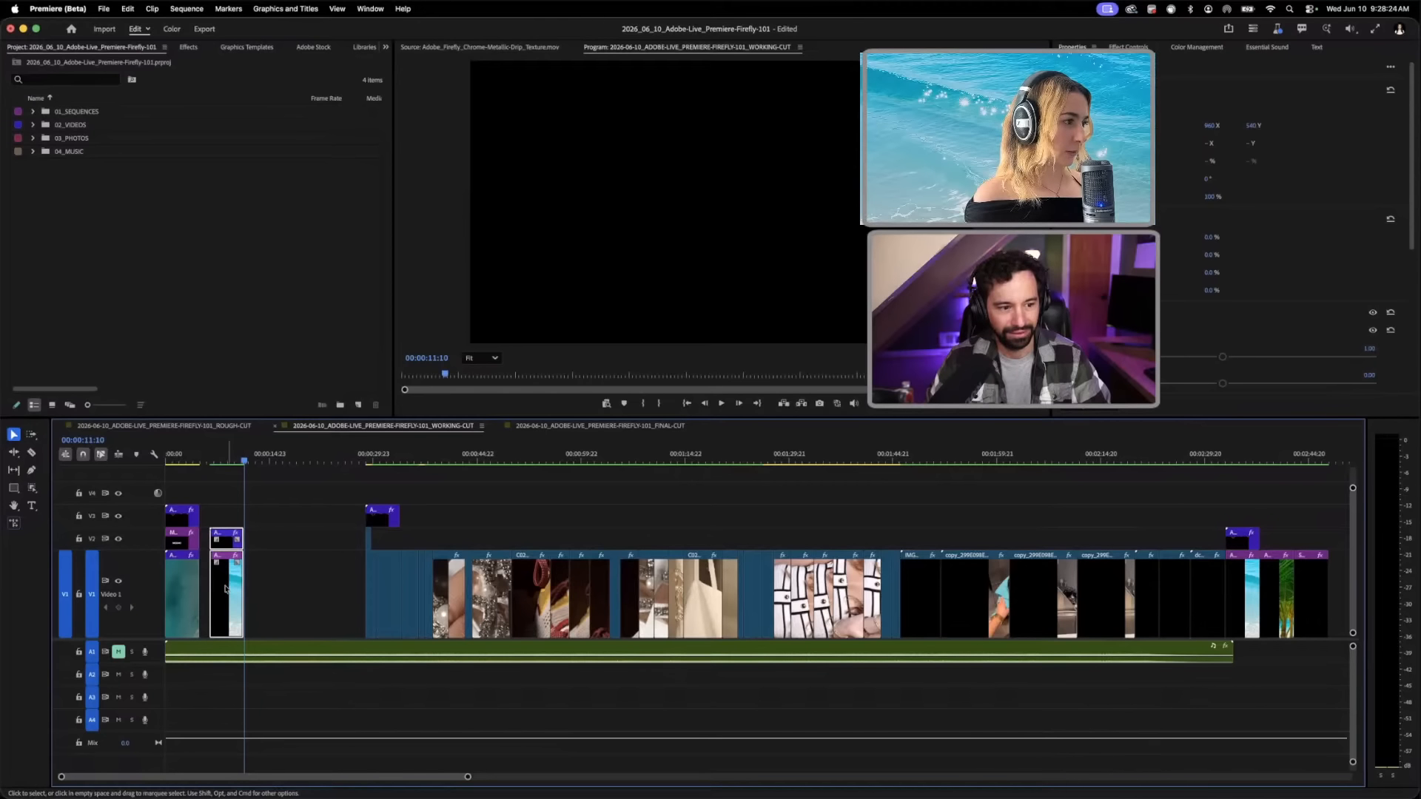
pyautogui.moveTo(227, 588); pyautogui.dragTo(223, 594)
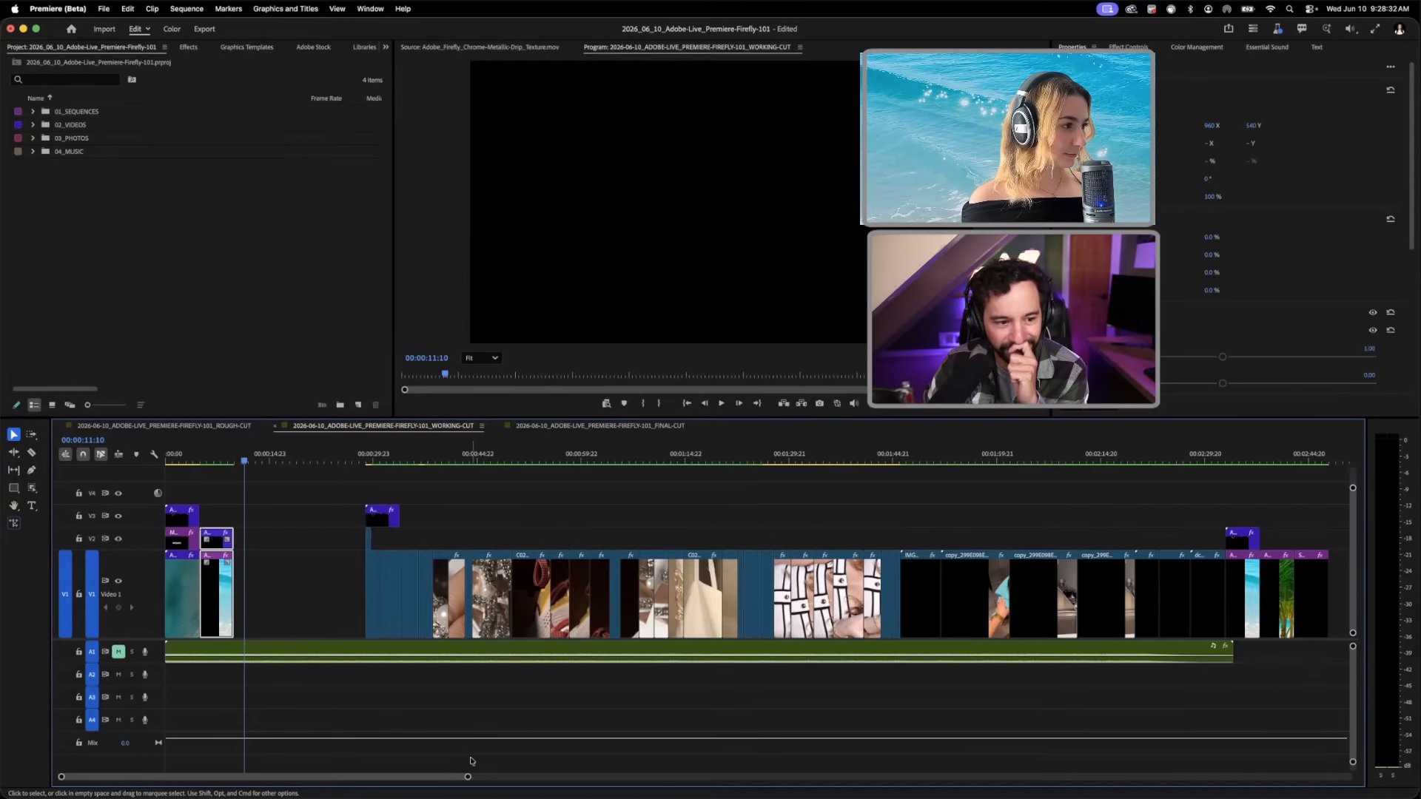
# Step: Undo the pasted beach clips' placement and the shift of the following clips, closing the gap after the MIAMI opening
pyautogui.press('super+z')
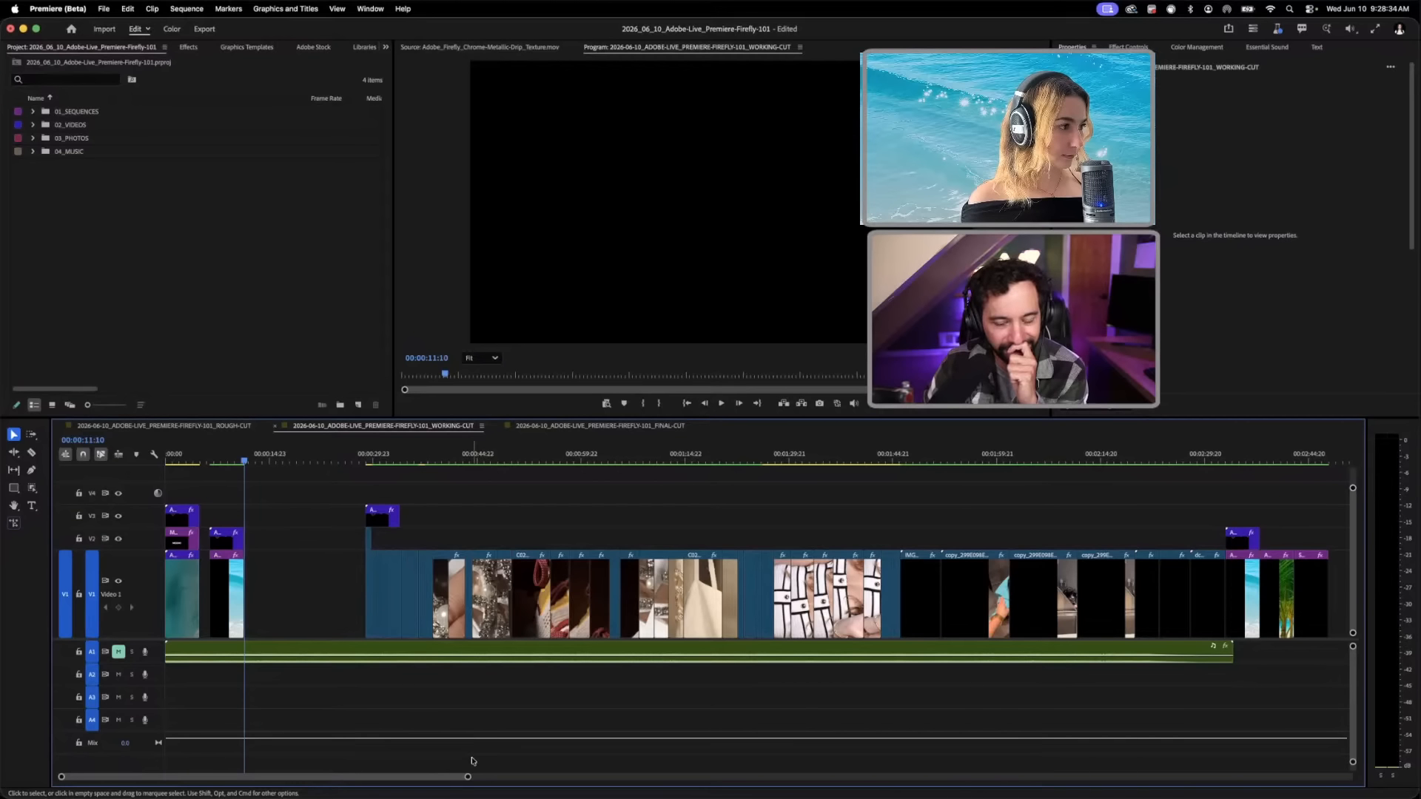
pyautogui.press('super+z')
pyautogui.press('super+z')
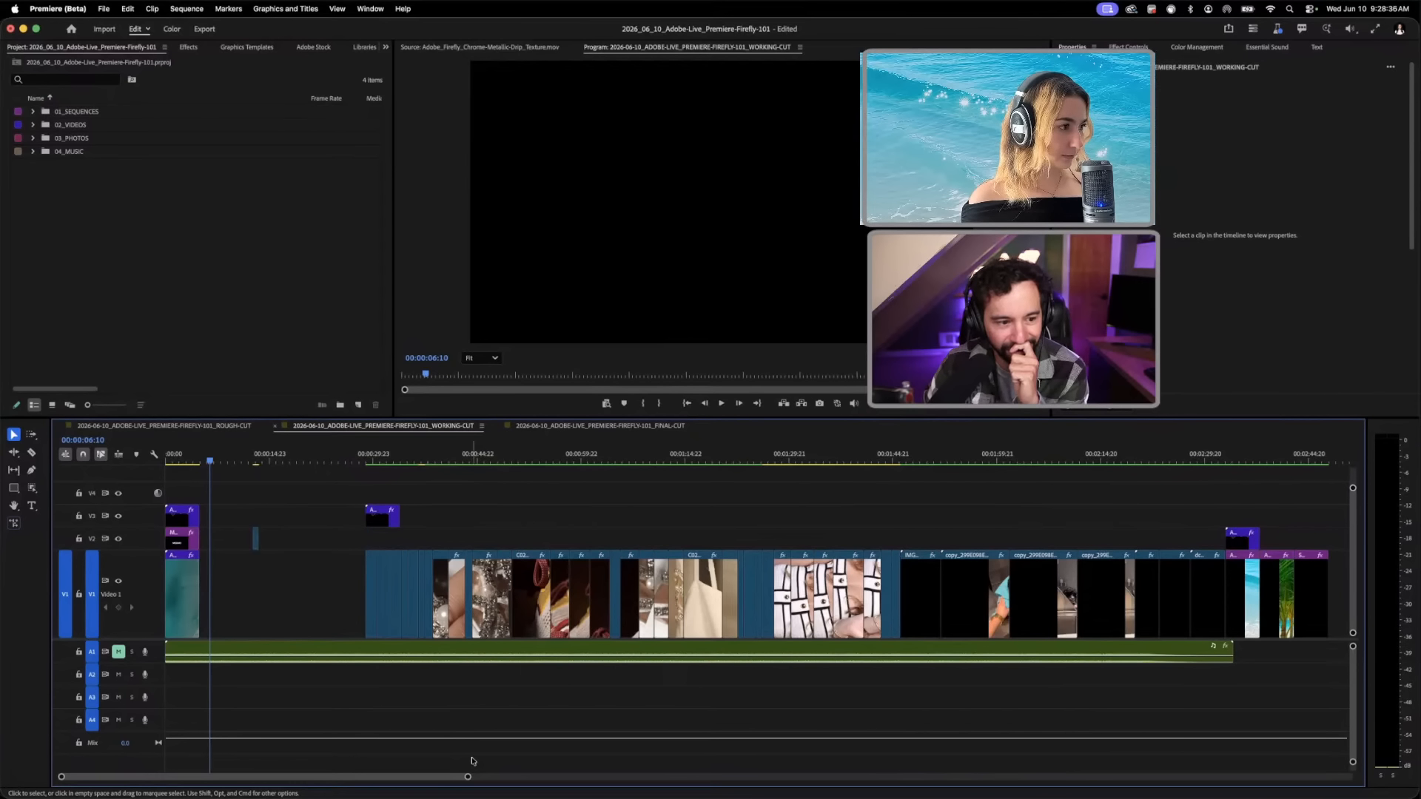
pyautogui.press('super+z')
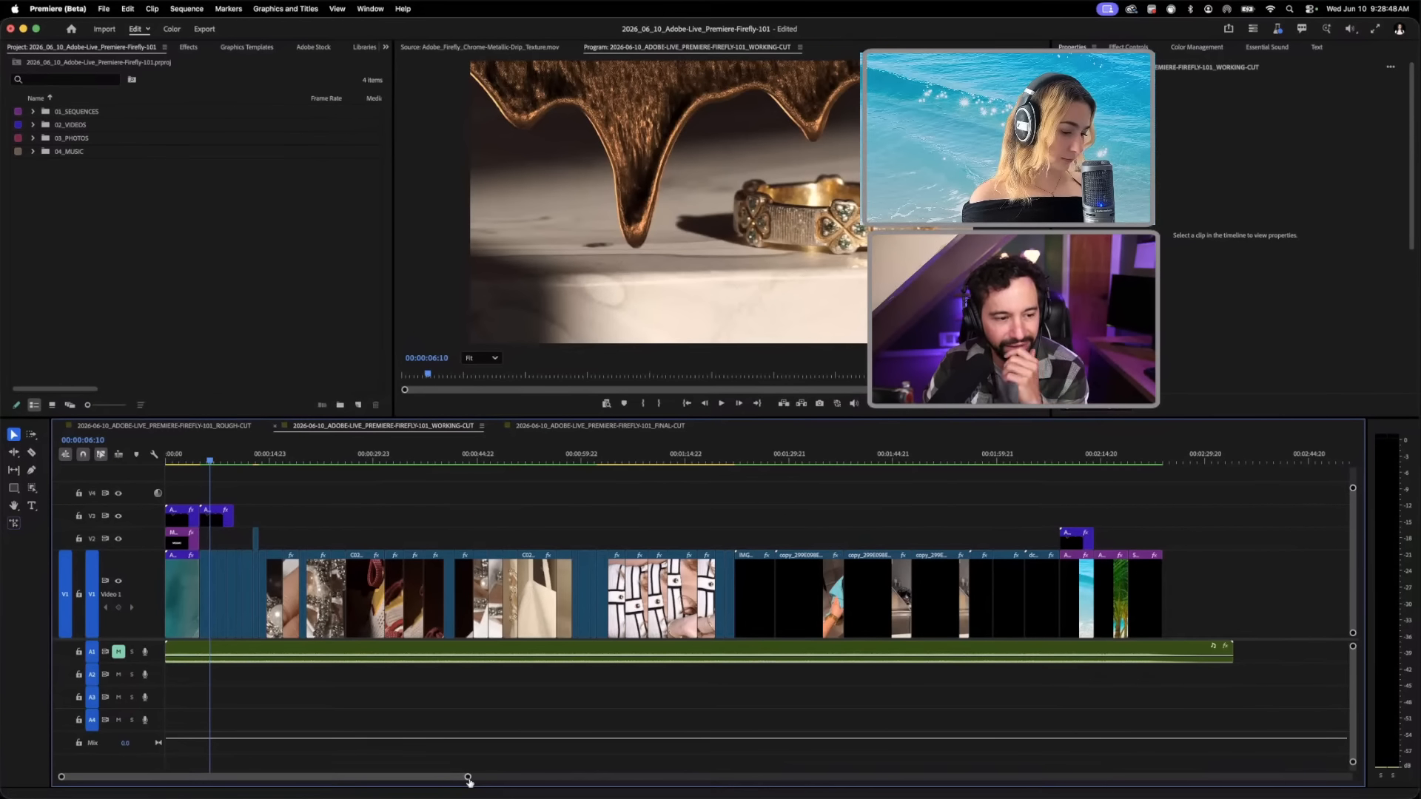
# Step: Move the beach image and its V2 drip overlay from near the end to 00:00:05:00, rearranging the V1 clips to make room
pyautogui.press('Up')
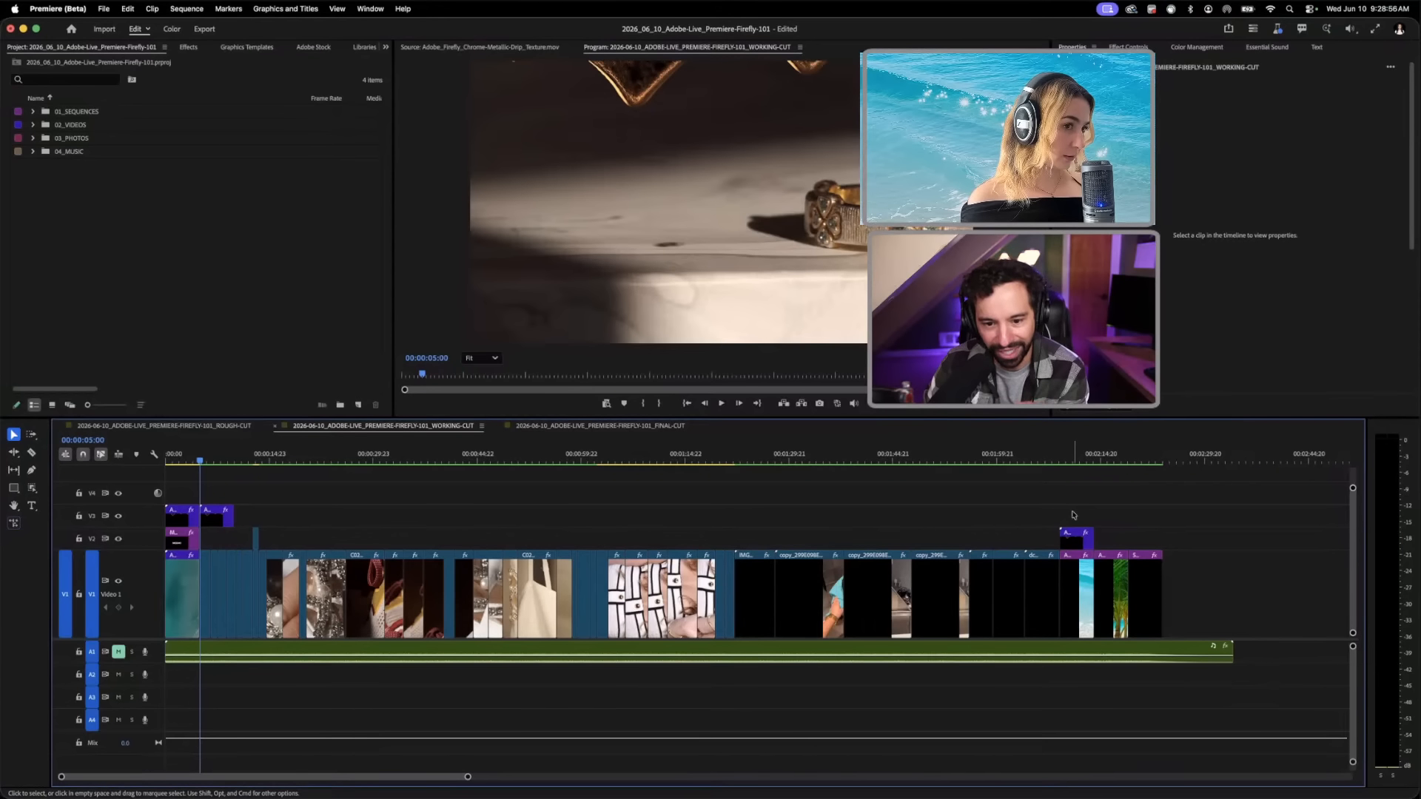
pyautogui.click(1079, 564)
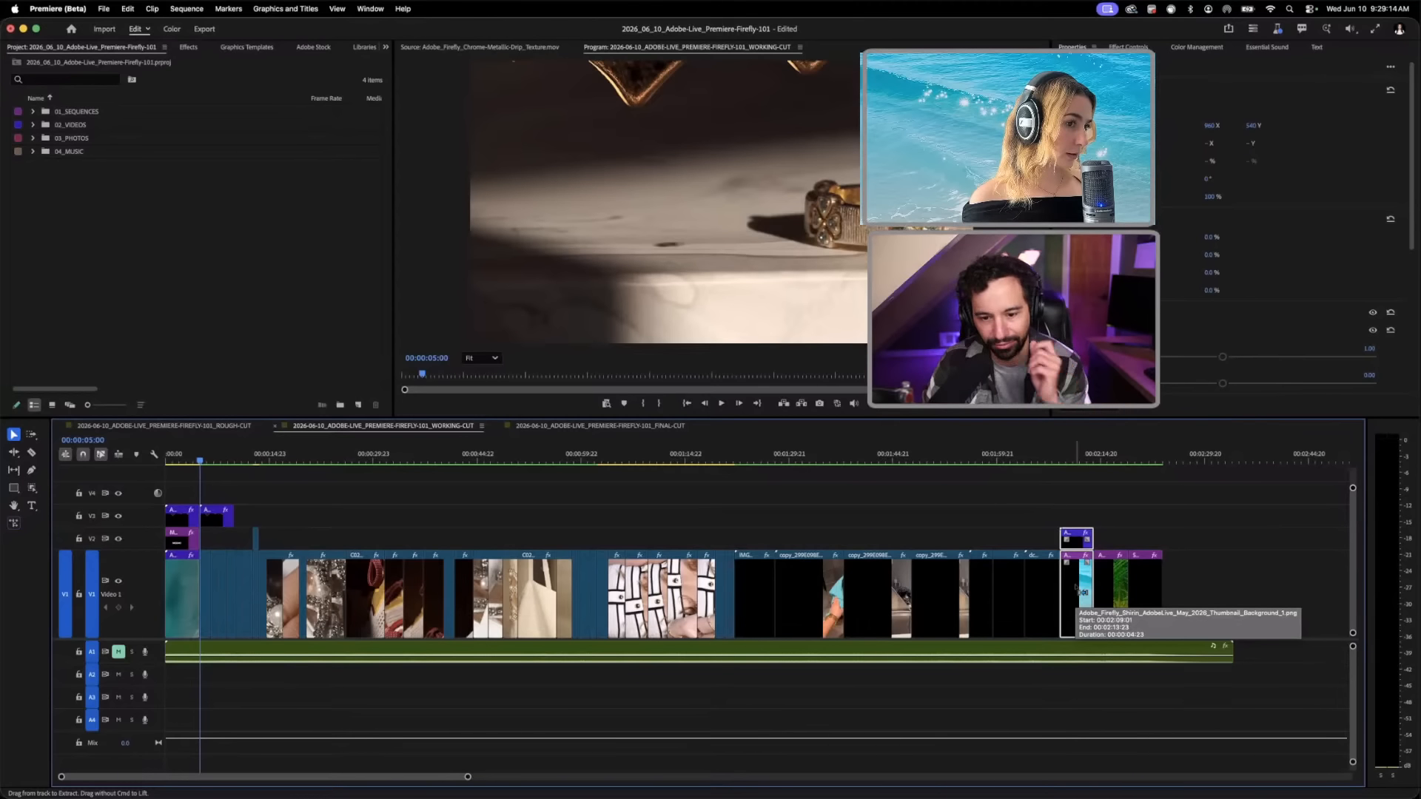
pyautogui.moveTo(1076, 588); pyautogui.dragTo(217, 567)
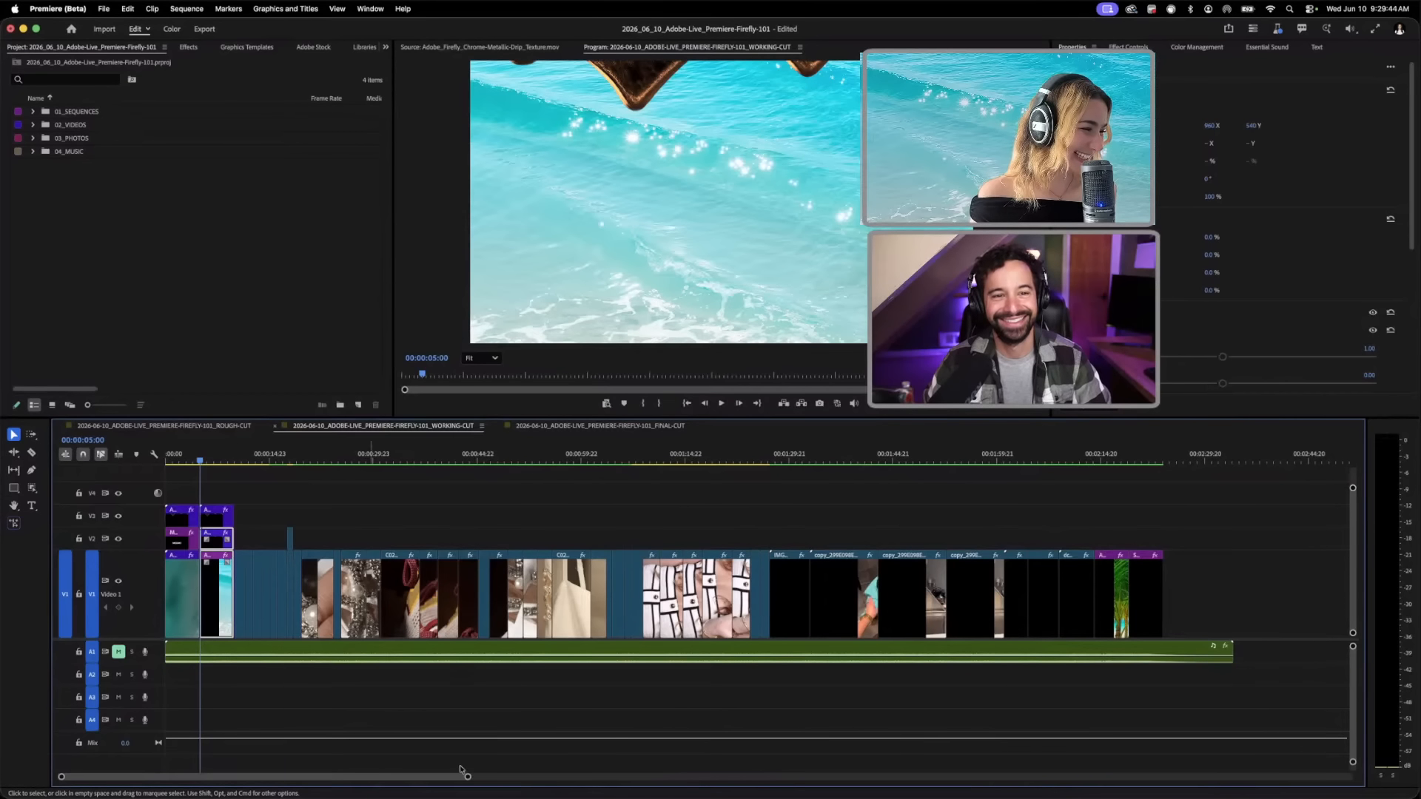
# Step: Play the cut from the MIAMI opening into the beach image starting at 00:00:03:08, and scrub over the transition to 00:00:06:06
pyautogui.moveTo(467, 777); pyautogui.dragTo(241, 777)
pyautogui.click(232, 461)
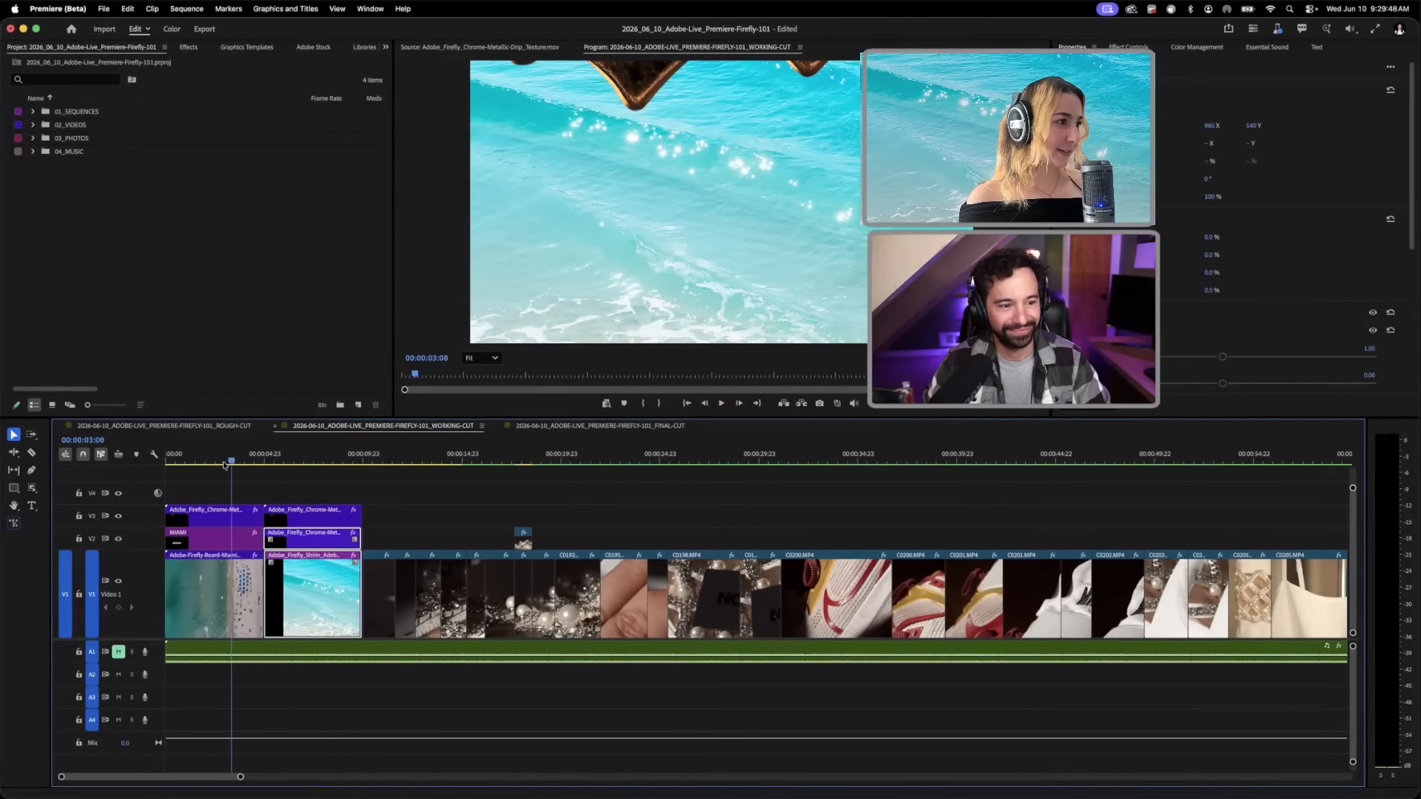
pyautogui.press('space')
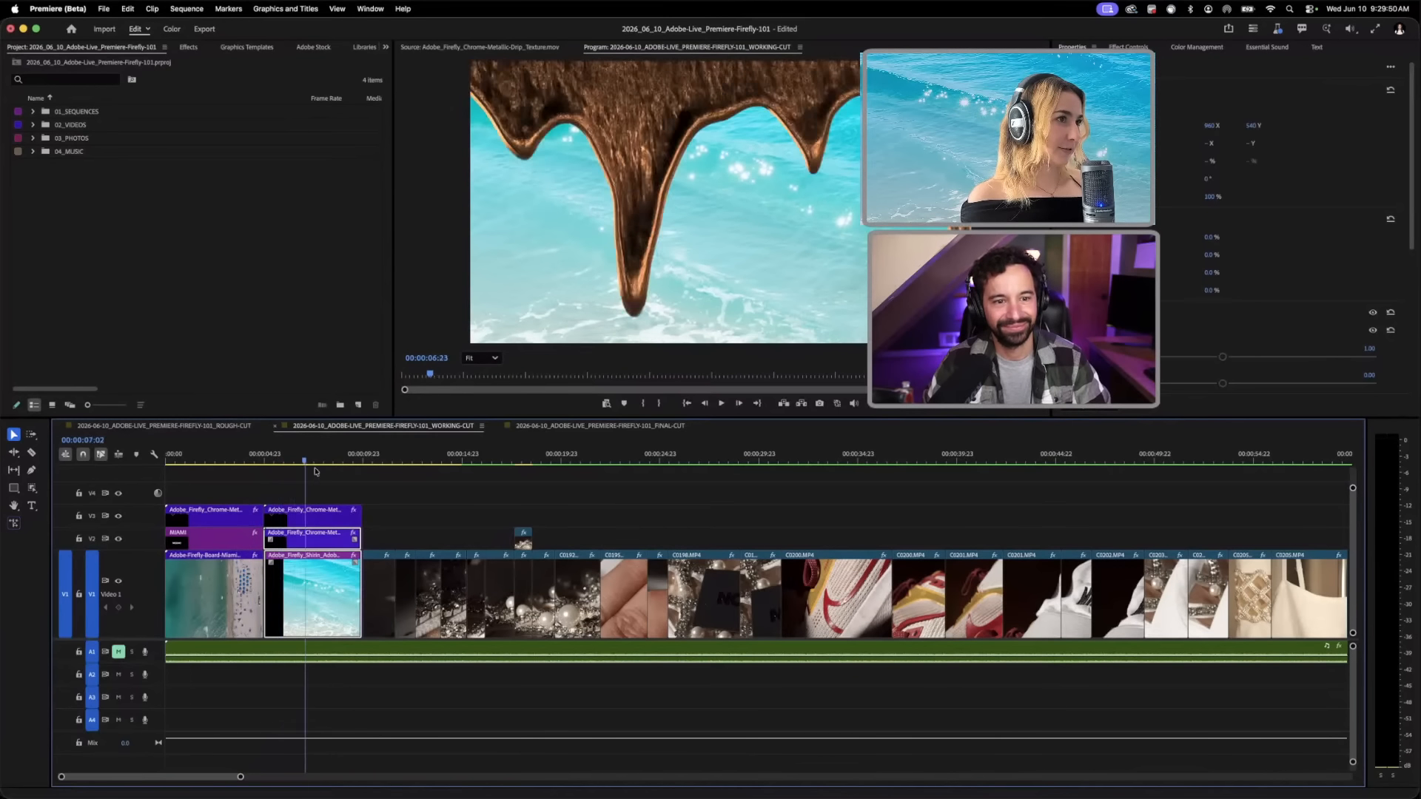
pyautogui.click(238, 461)
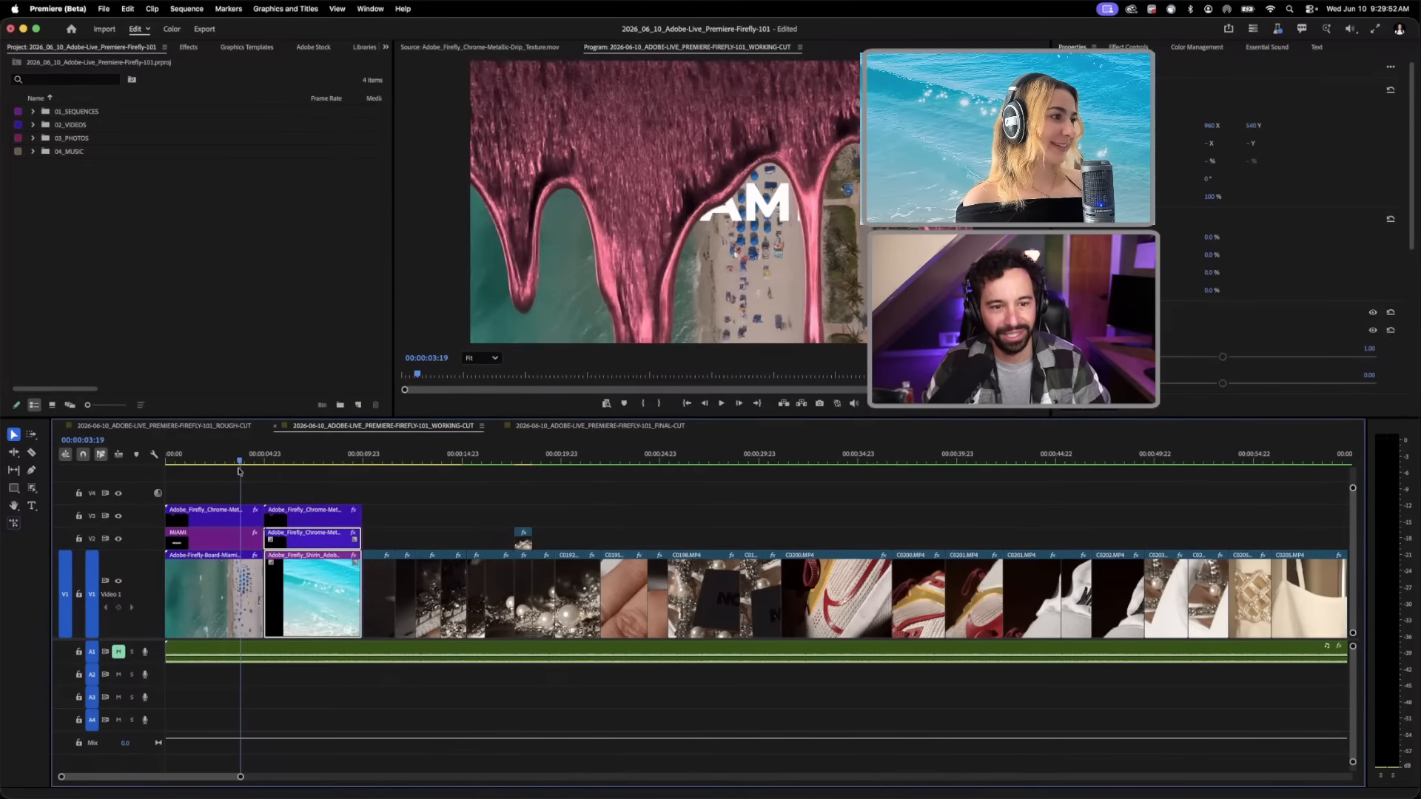
pyautogui.moveTo(262, 473)
pyautogui.mouseDown()
pyautogui.moveTo(235, 468)
pyautogui.moveTo(254, 484)
pyautogui.moveTo(251, 466)
pyautogui.moveTo(293, 468)
pyautogui.moveTo(288, 484)
pyautogui.mouseUp()
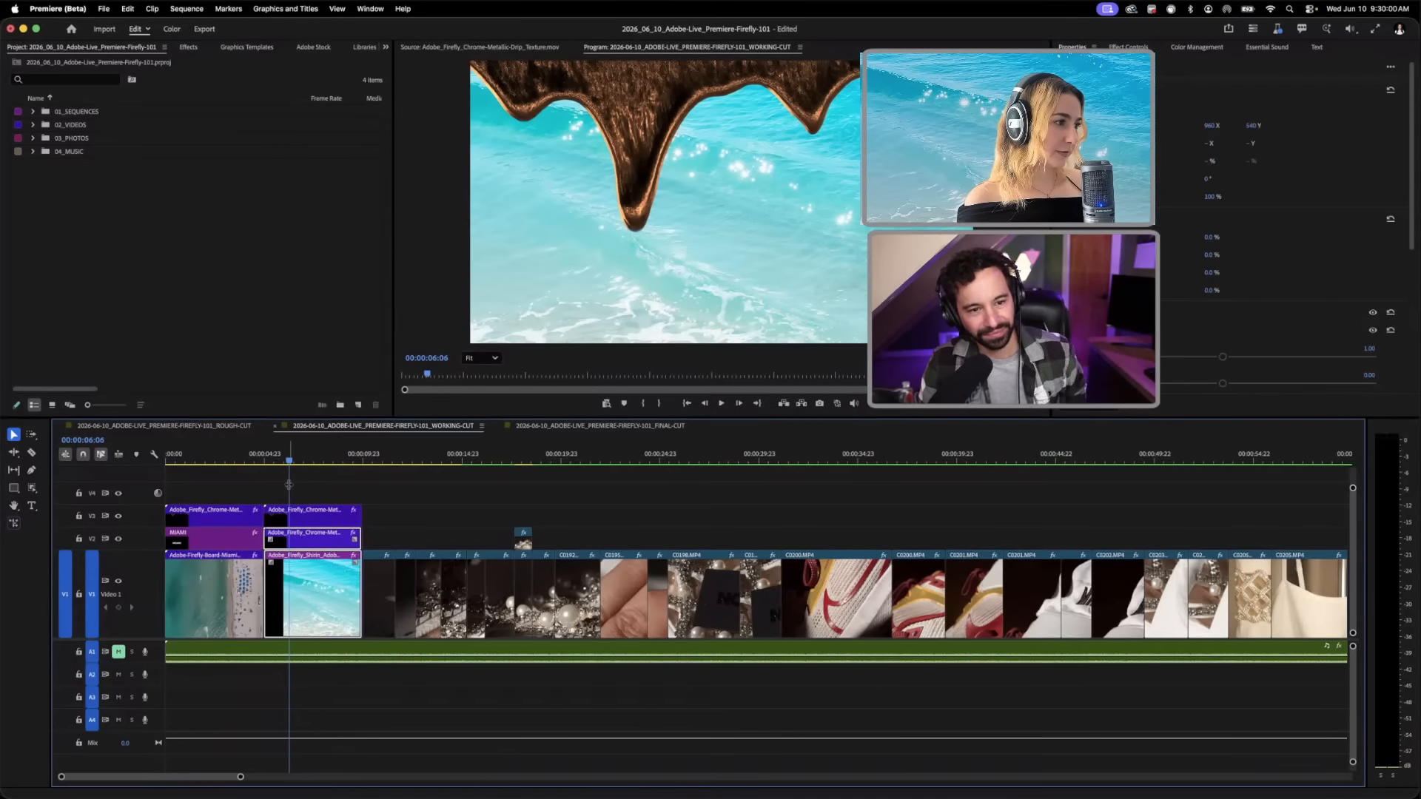
# Step: Delete the second drip clip on V3 and put a duplicate of the pink MIAMI drip clip in its place above the beach image
pyautogui.click(305, 521)
pyautogui.press('Delete')
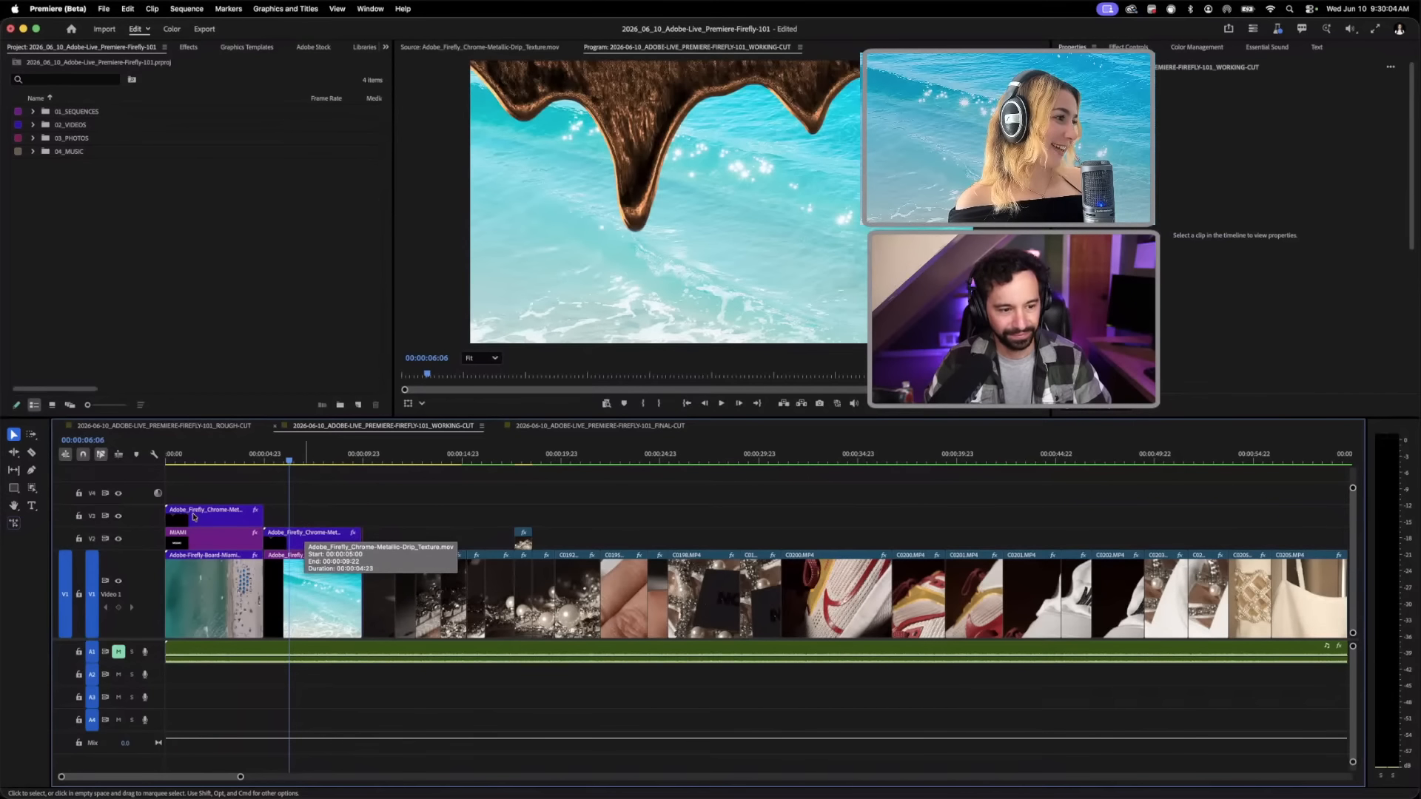
pyautogui.click(197, 518)
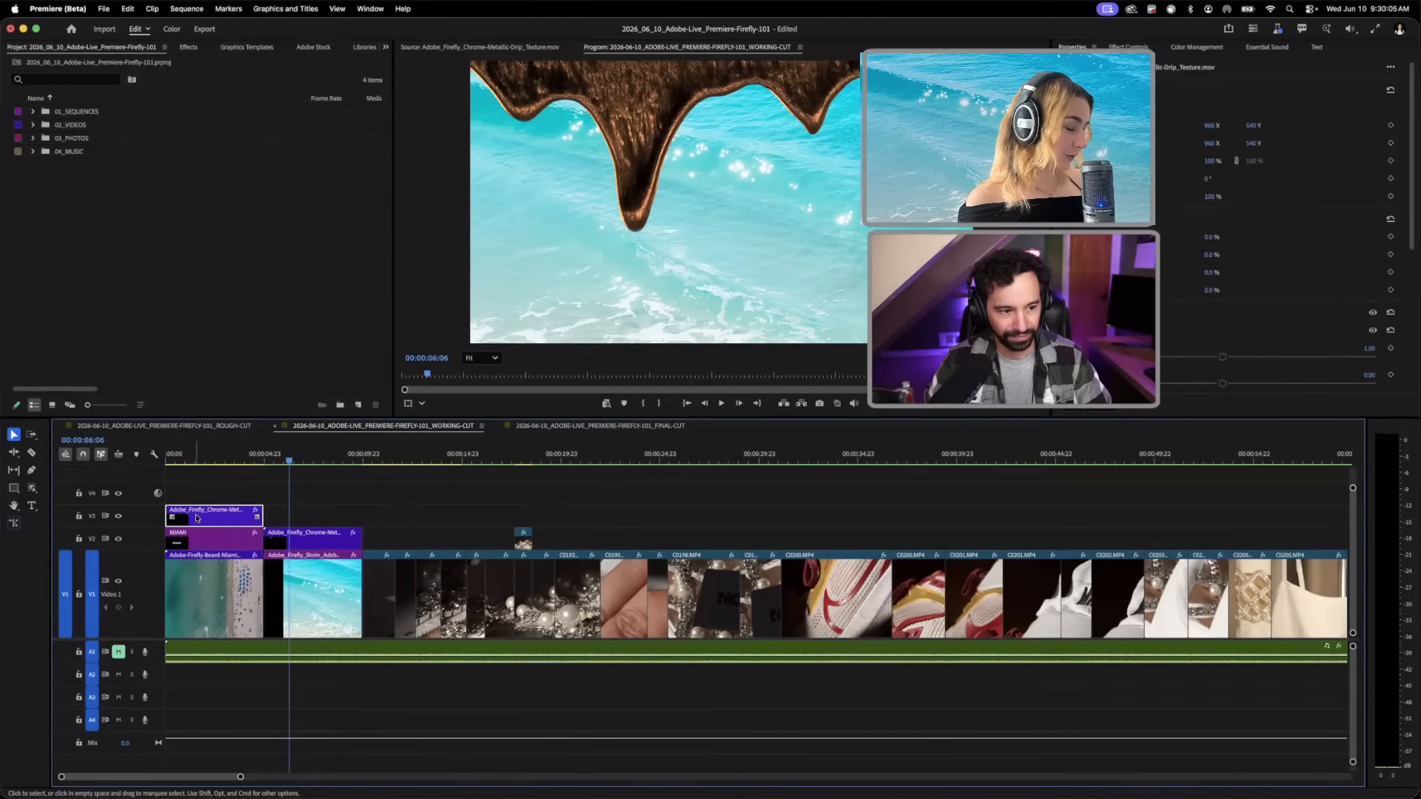
pyautogui.click(201, 455)
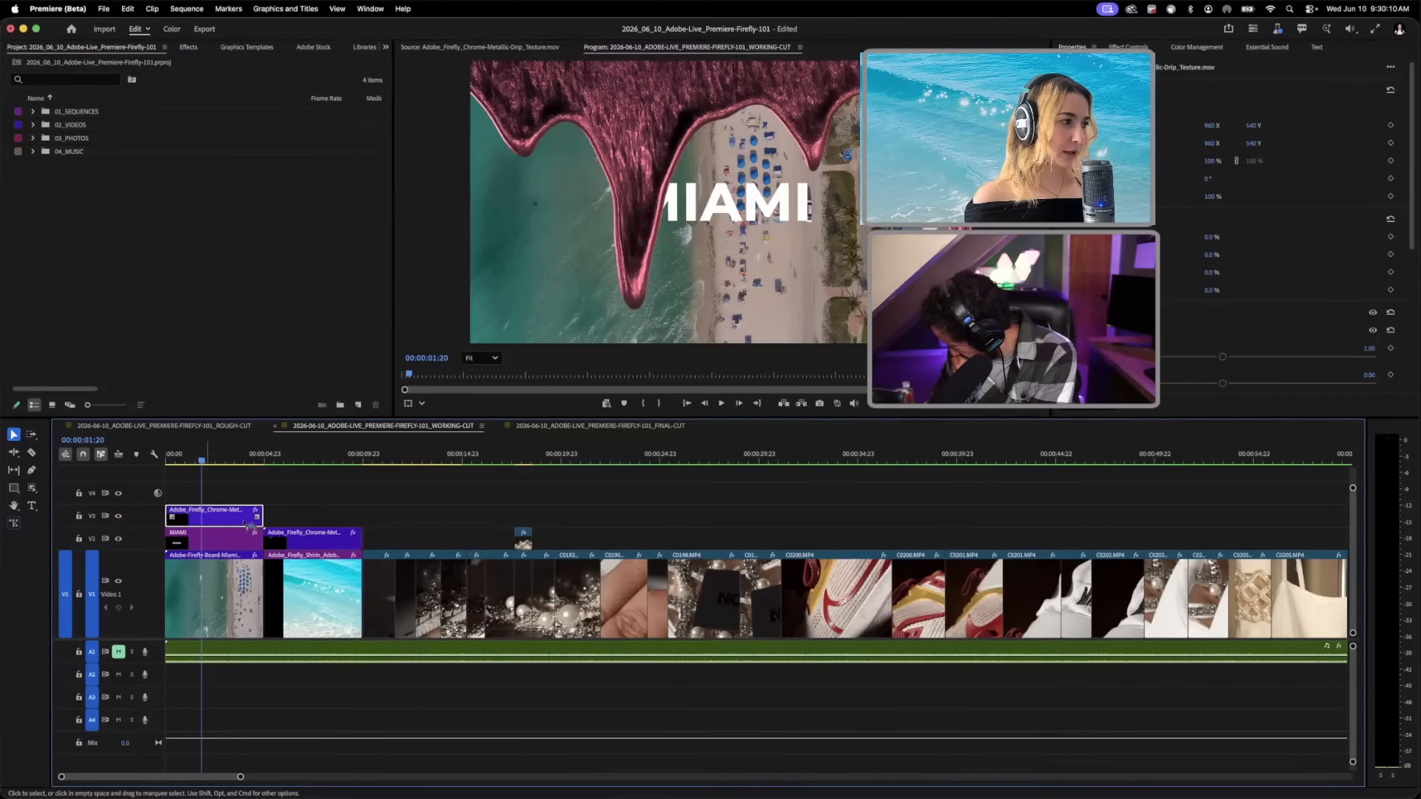
pyautogui.moveTo(246, 524); pyautogui.dragTo(315, 521)
pyautogui.press('super+z')
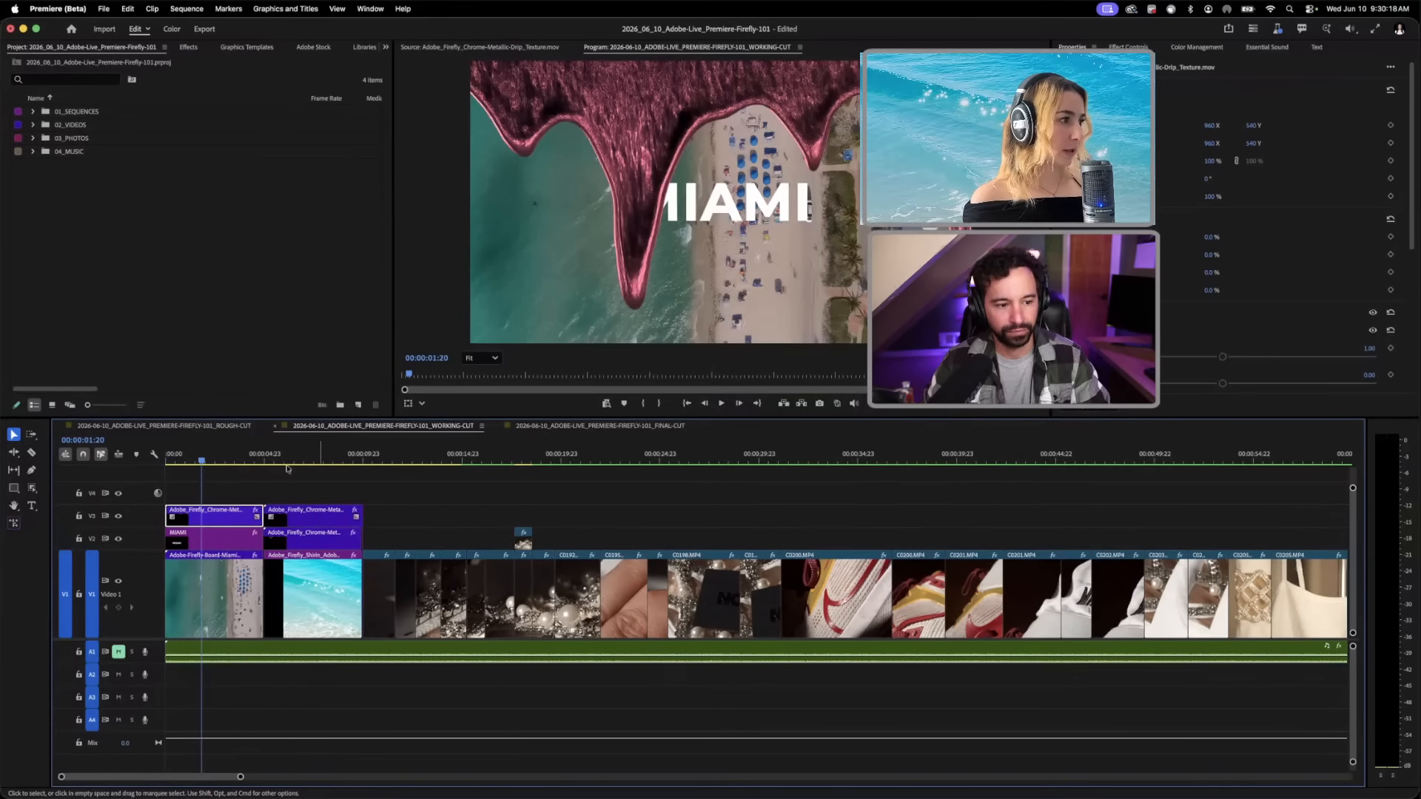
# Step: Delete the leftover clip sliver after the V2 drip overlay and align the ends of both drip overlays with the beach image
pyautogui.moveTo(231, 462); pyautogui.dragTo(280, 464)
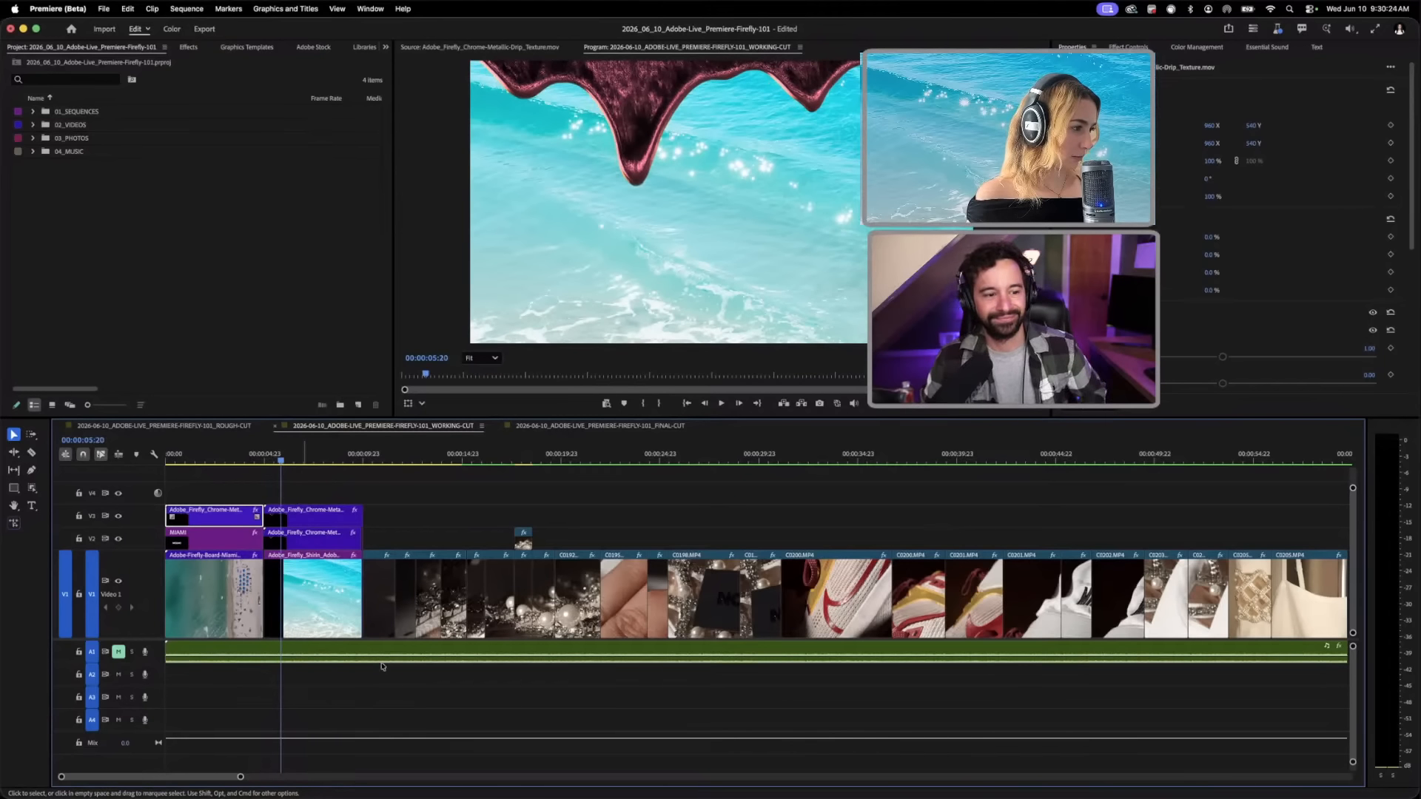
pyautogui.moveTo(244, 776); pyautogui.dragTo(113, 777)
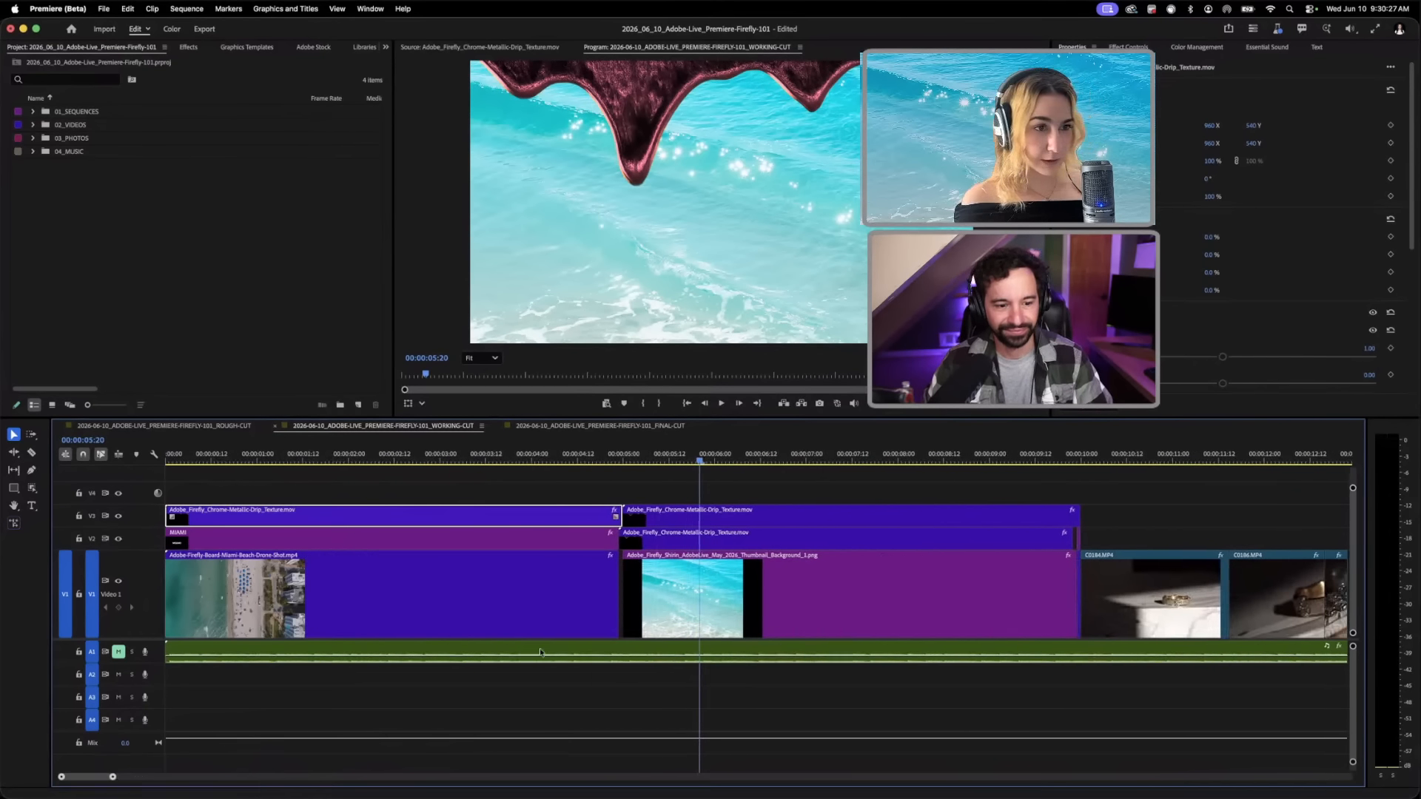
pyautogui.click(1087, 538)
pyautogui.press('Delete')
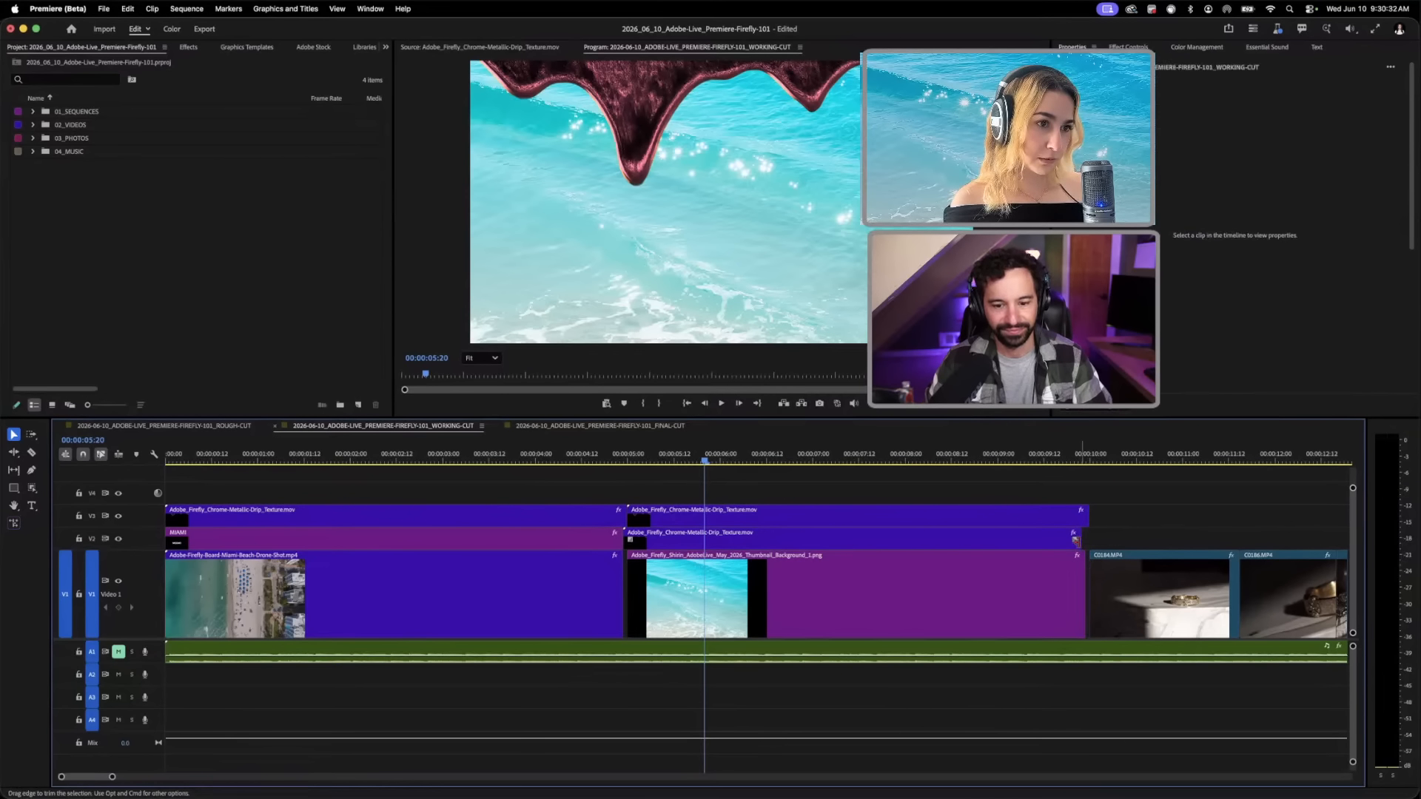
pyautogui.moveTo(1084, 540); pyautogui.dragTo(1085, 516)
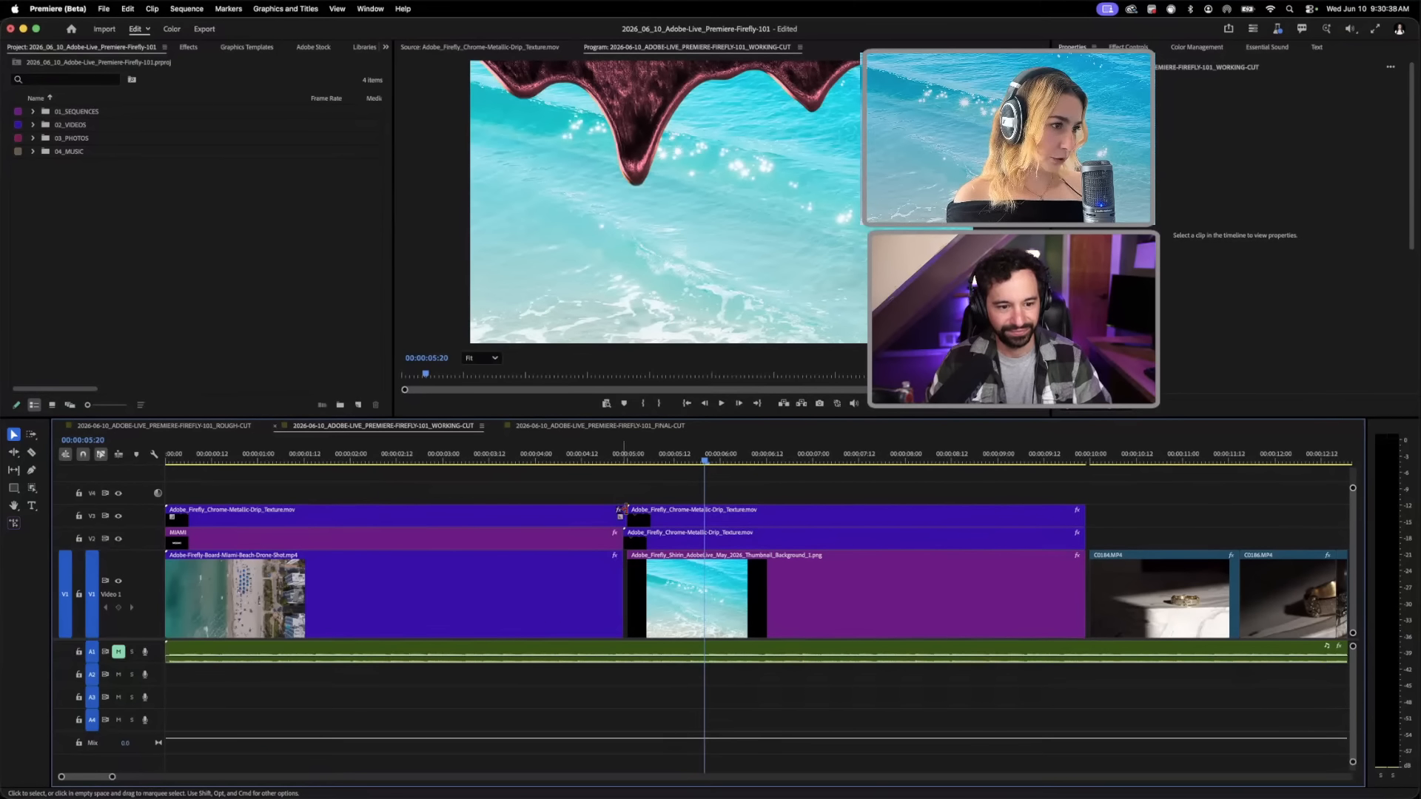
# Step: Close the small gap after the MIAMI opening by shifting the beach image and V3 drip, and trim the V2 drip's end to match
pyautogui.moveTo(626, 516); pyautogui.dragTo(621, 515)
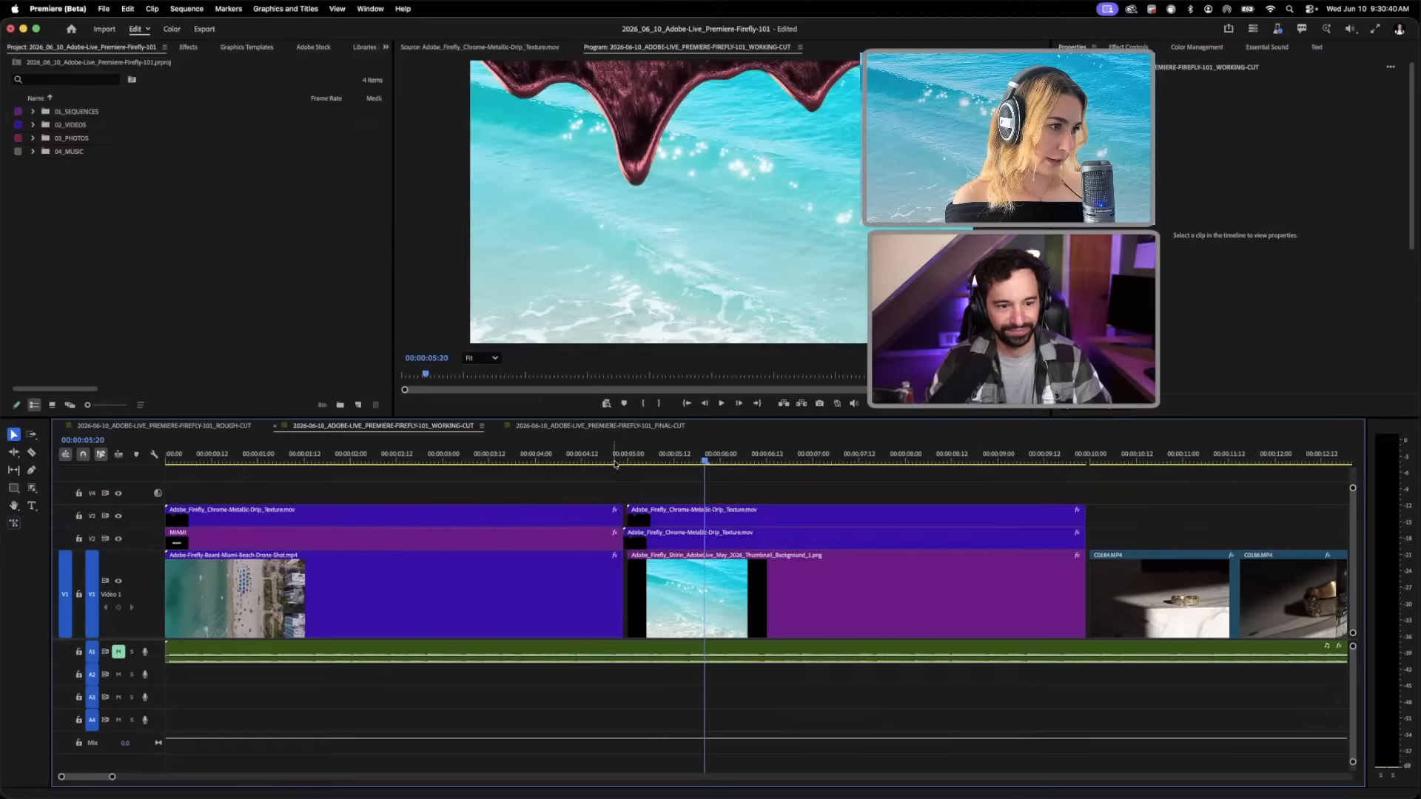
pyautogui.moveTo(614, 464); pyautogui.dragTo(610, 464)
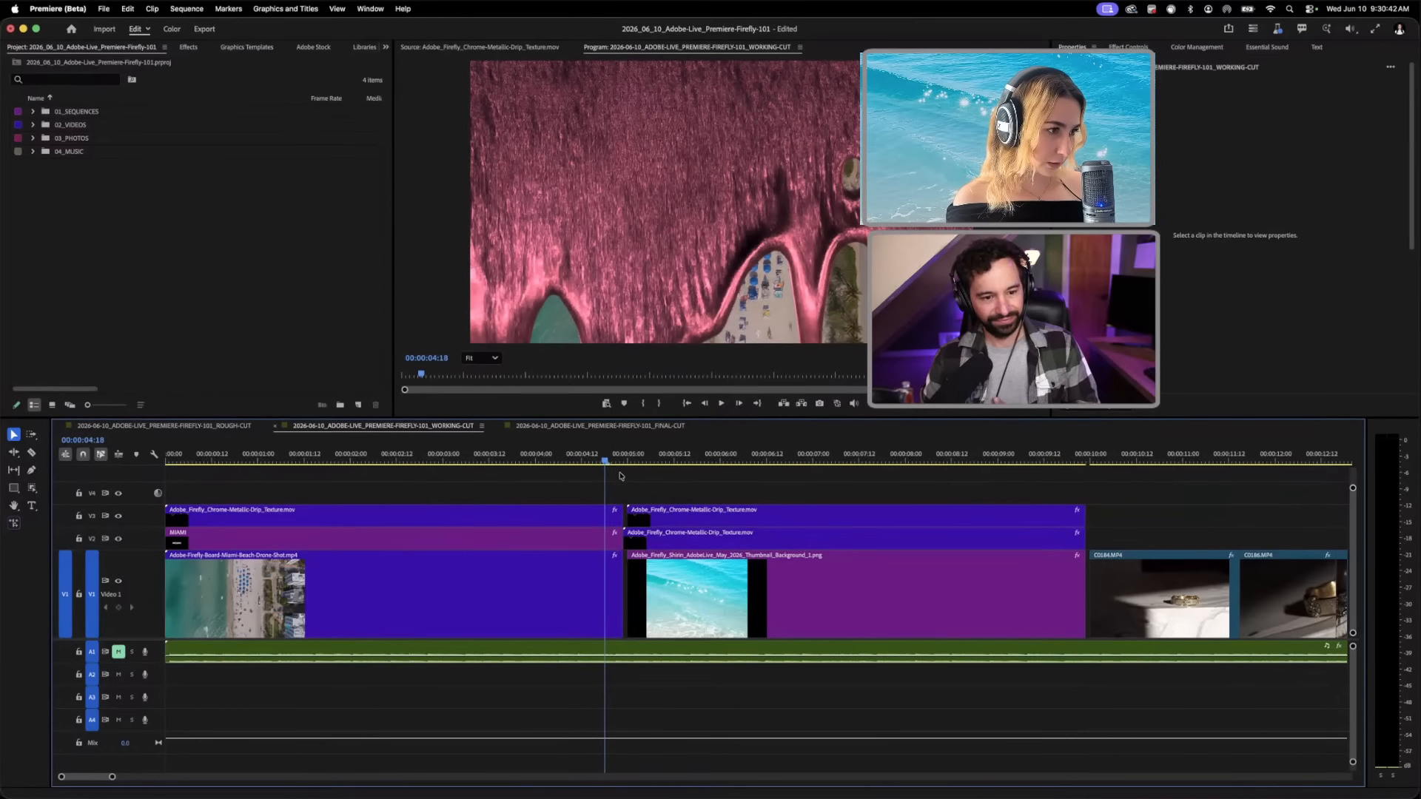
pyautogui.click(681, 574)
pyautogui.moveTo(682, 576); pyautogui.dragTo(691, 577)
pyautogui.moveTo(684, 521); pyautogui.dragTo(677, 520)
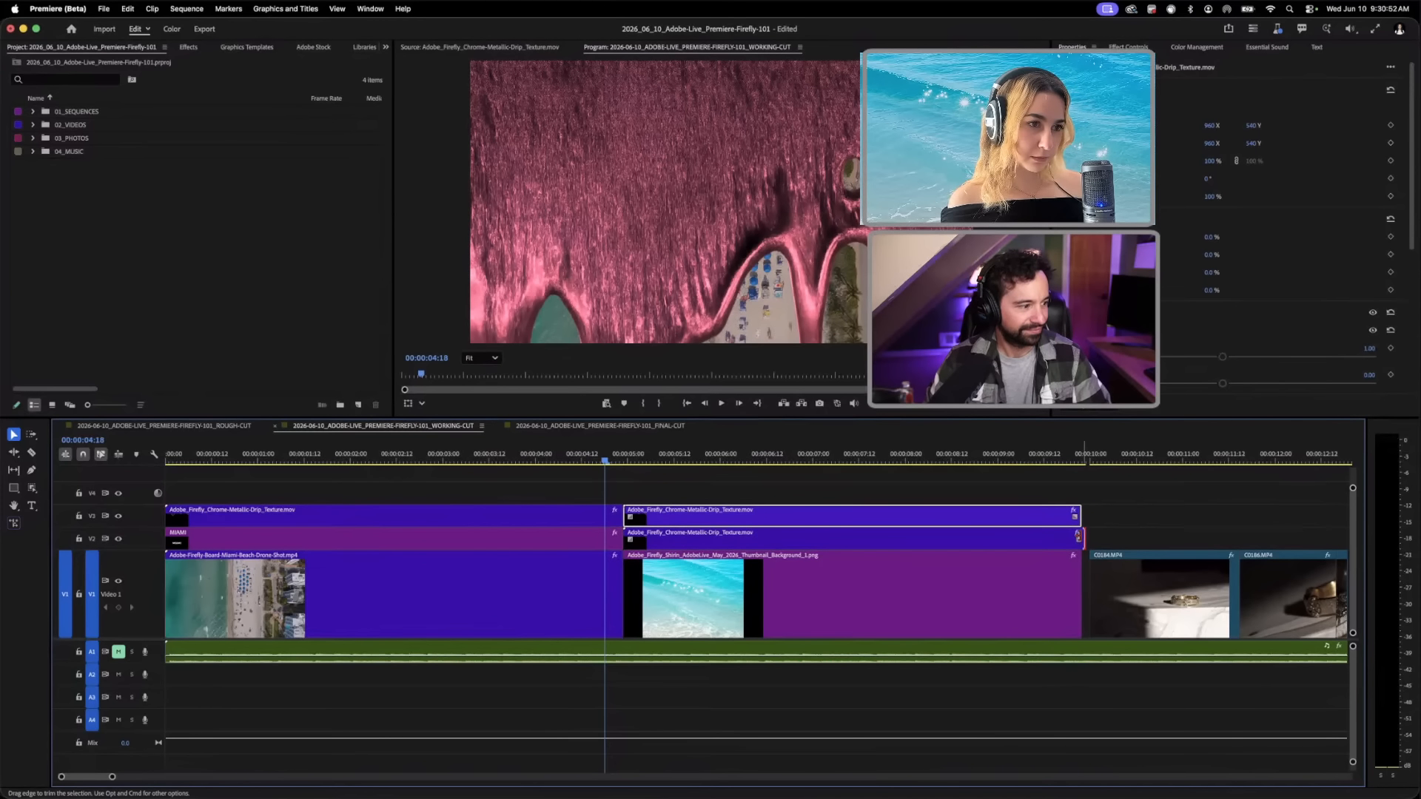
pyautogui.moveTo(1077, 536); pyautogui.dragTo(1075, 540)
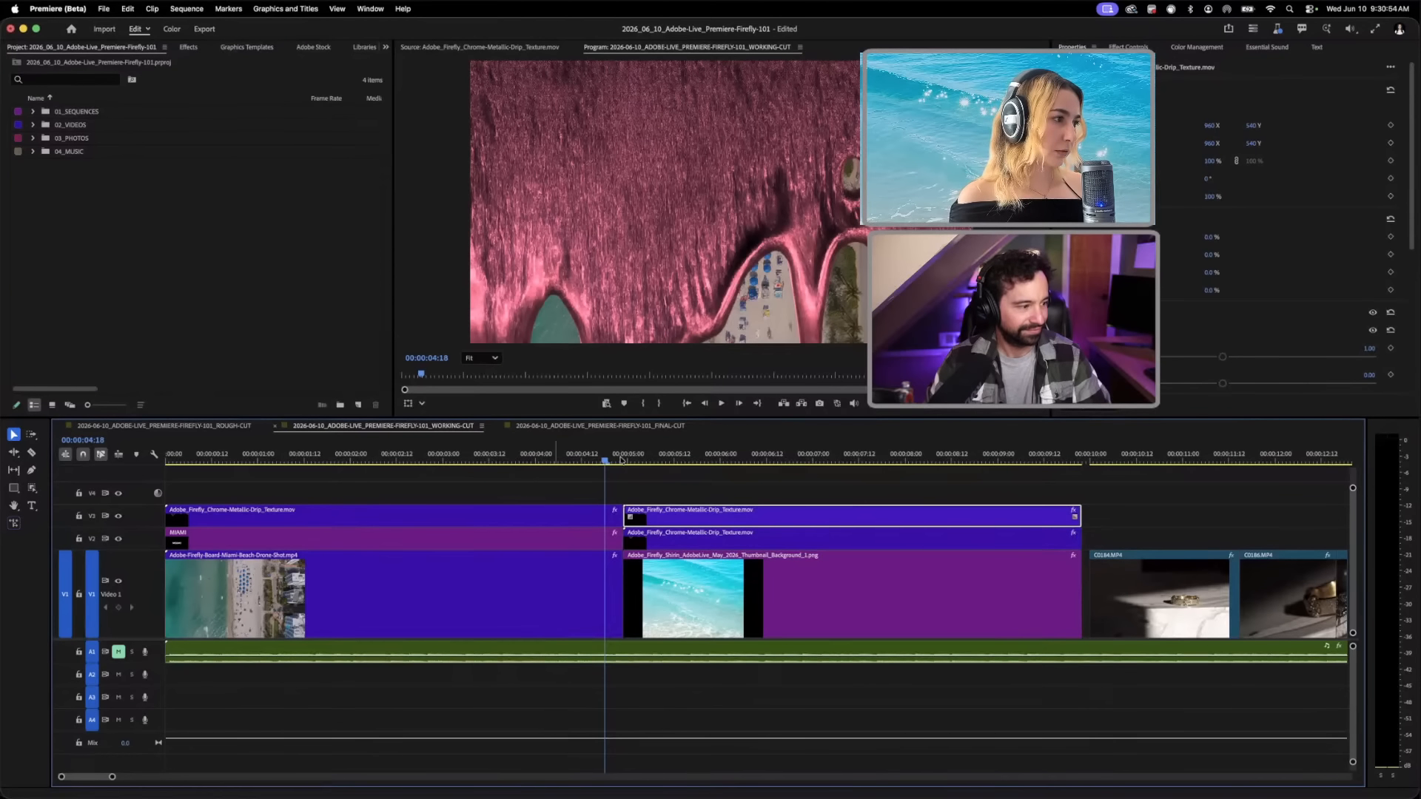
# Step: Offset the V3 drip over the beach image by setting its vertical position to 658 and scale to 146%, and check it at 00:00:06:11
pyautogui.click(594, 458)
pyautogui.moveTo(611, 464); pyautogui.dragTo(701, 464)
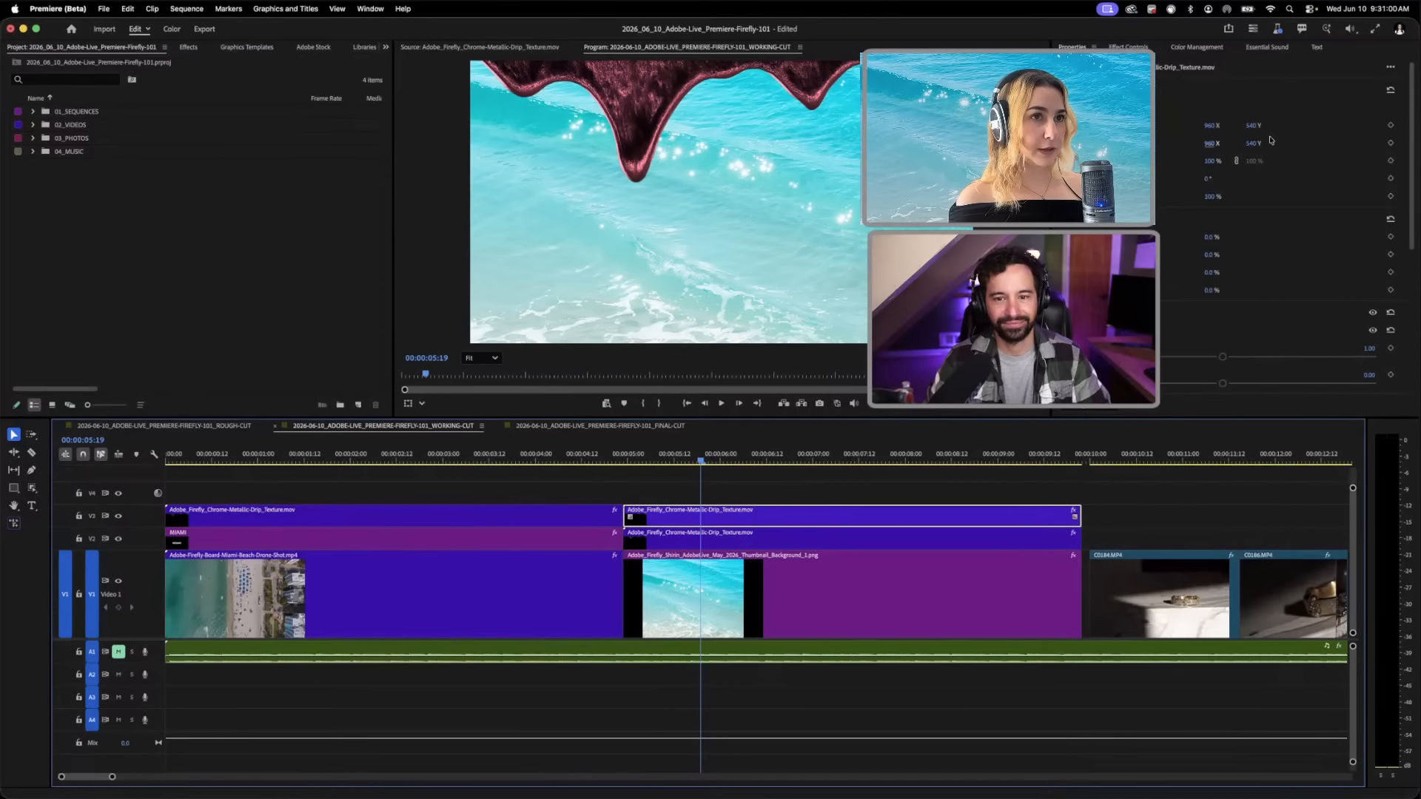
pyautogui.moveTo(1250, 130); pyautogui.dragTo(1319, 129)
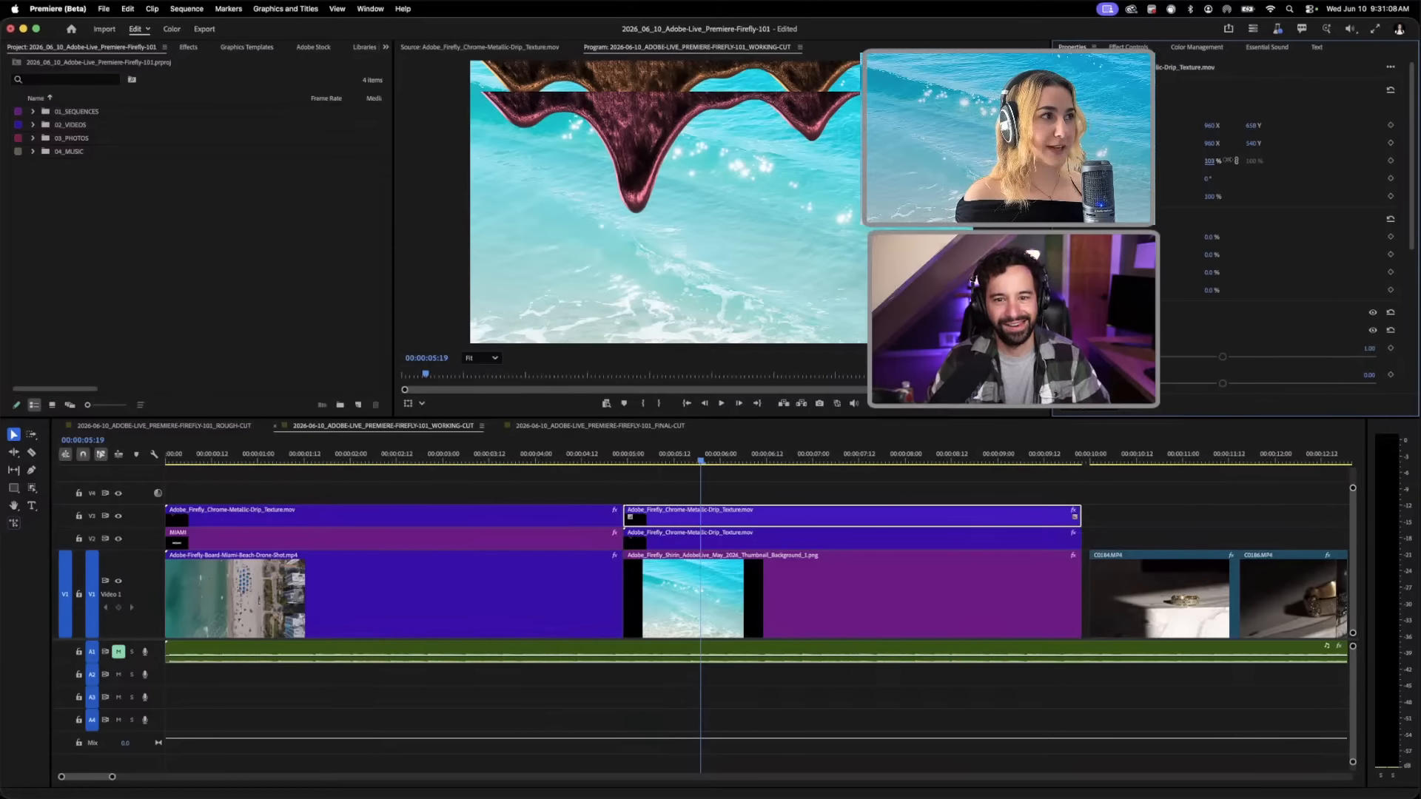
pyautogui.moveTo(1229, 161); pyautogui.dragTo(1235, 161)
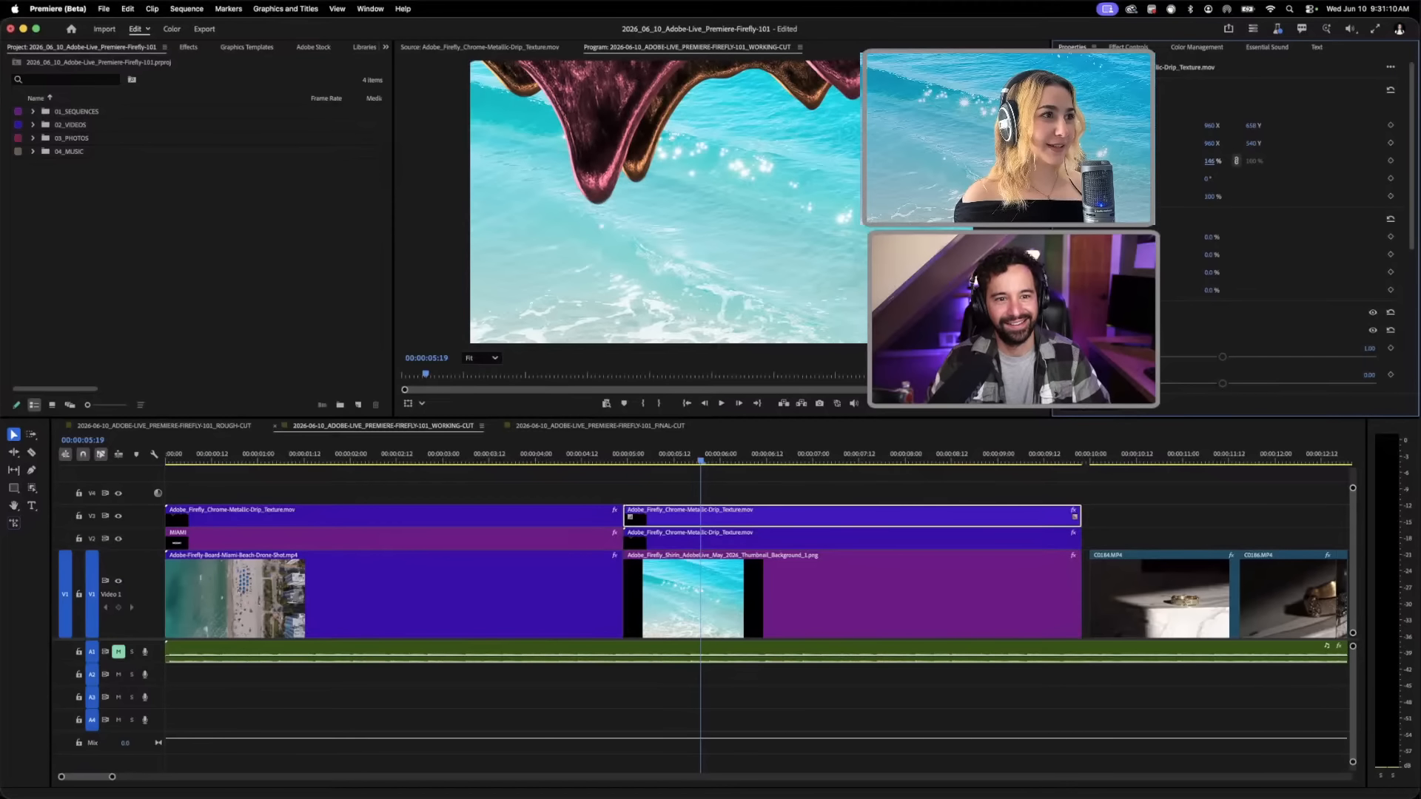
pyautogui.moveTo(690, 464); pyautogui.dragTo(762, 462)
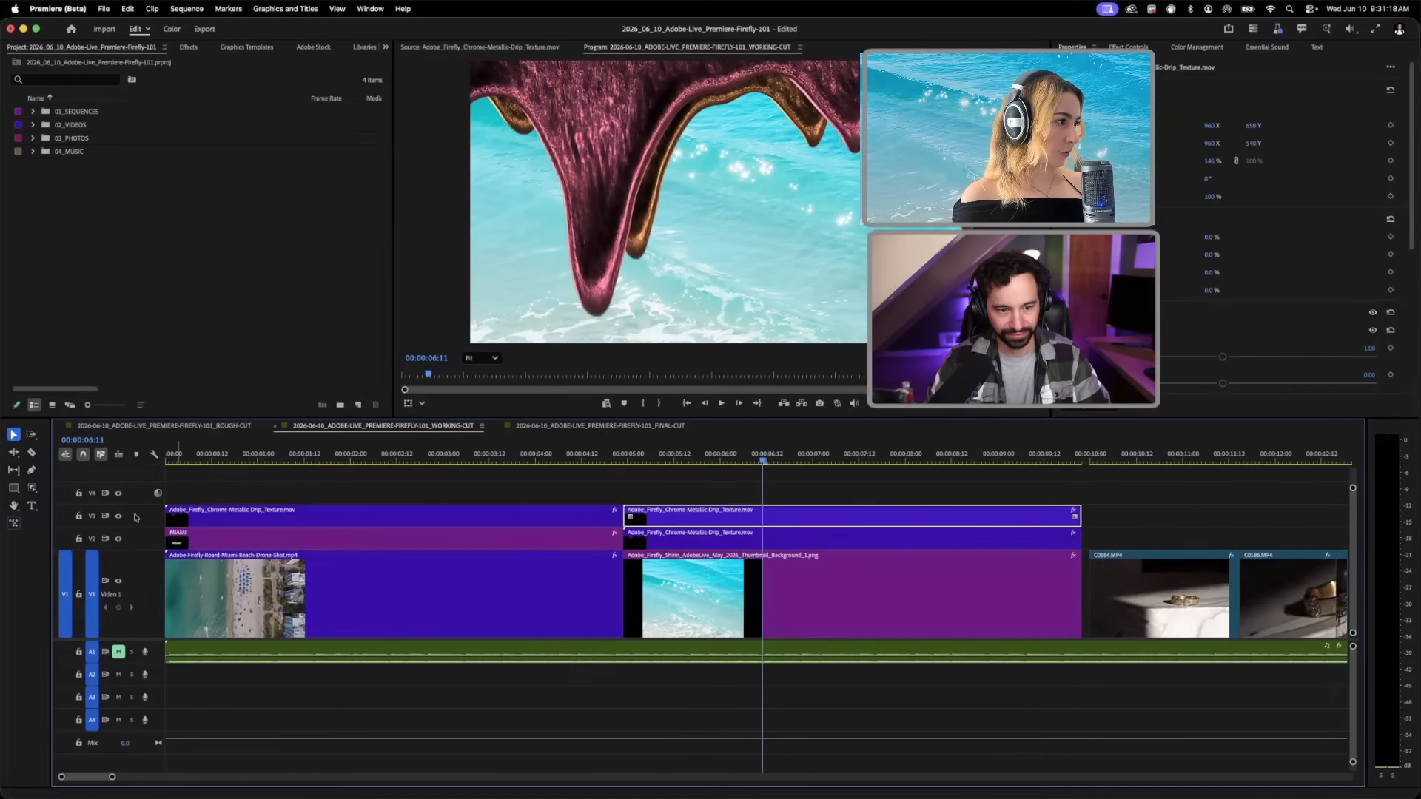
# Step: Recolor the bronze V2 drip clip over the beach image to teal with the Temperature and Balance adjustments in the Color workspace
pyautogui.click(709, 541)
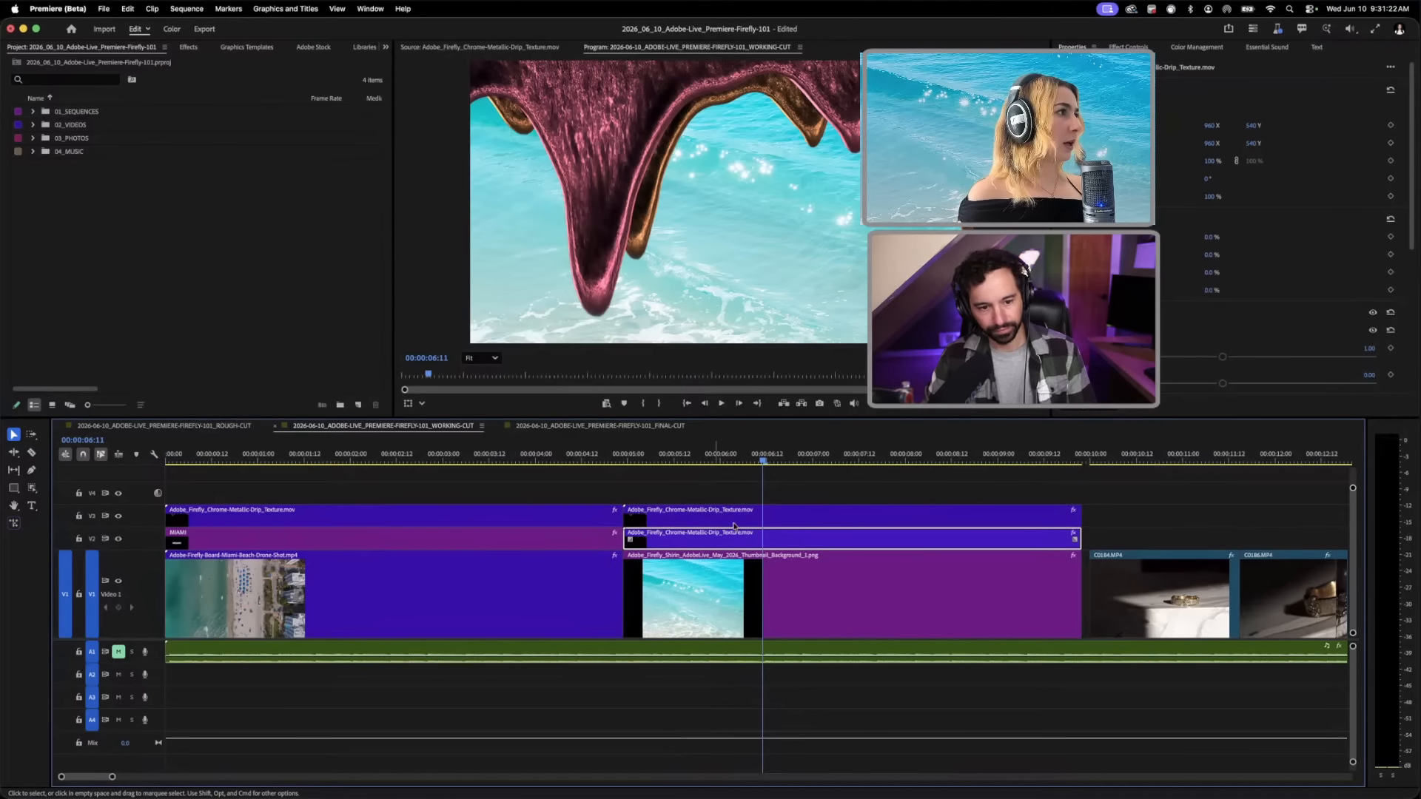
pyautogui.click(171, 29)
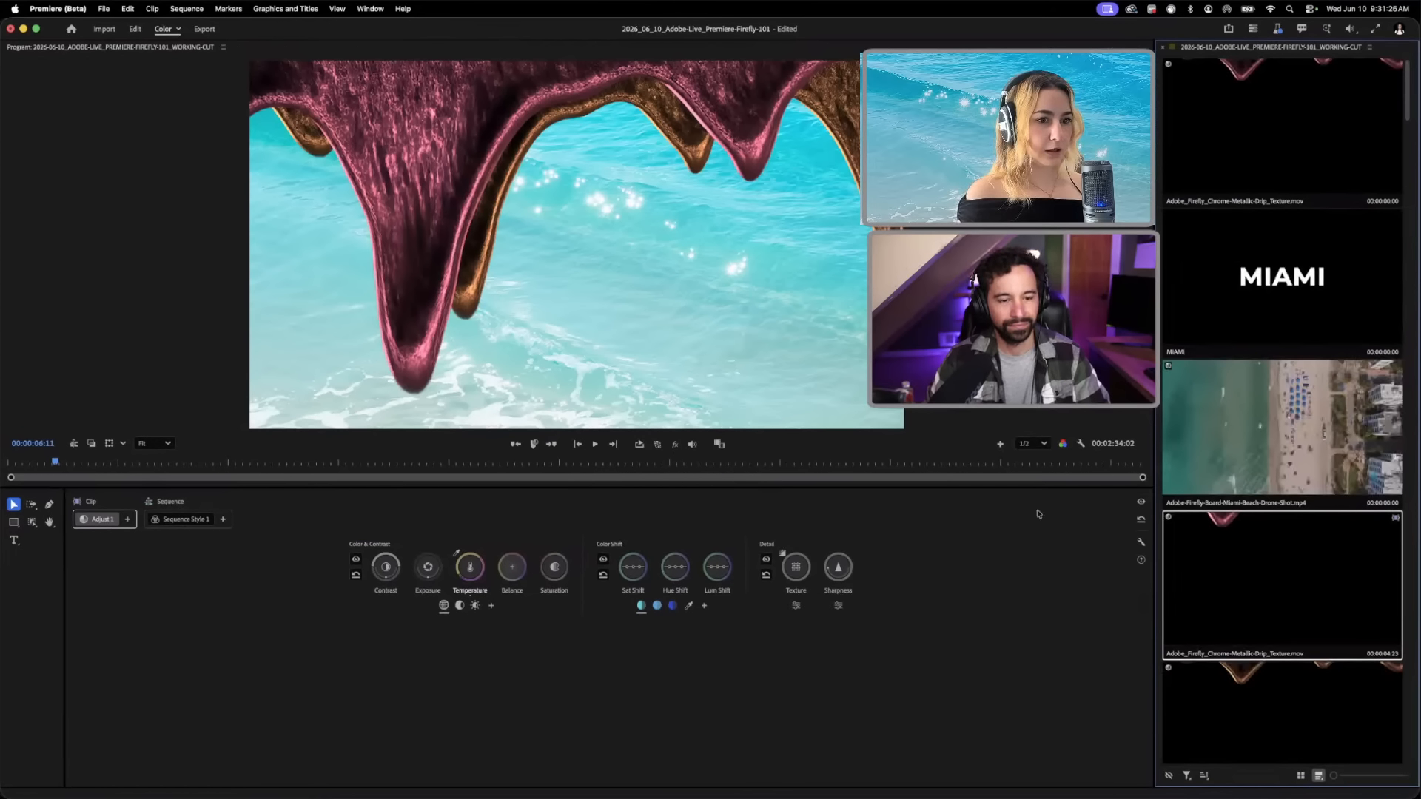
pyautogui.click(1226, 684)
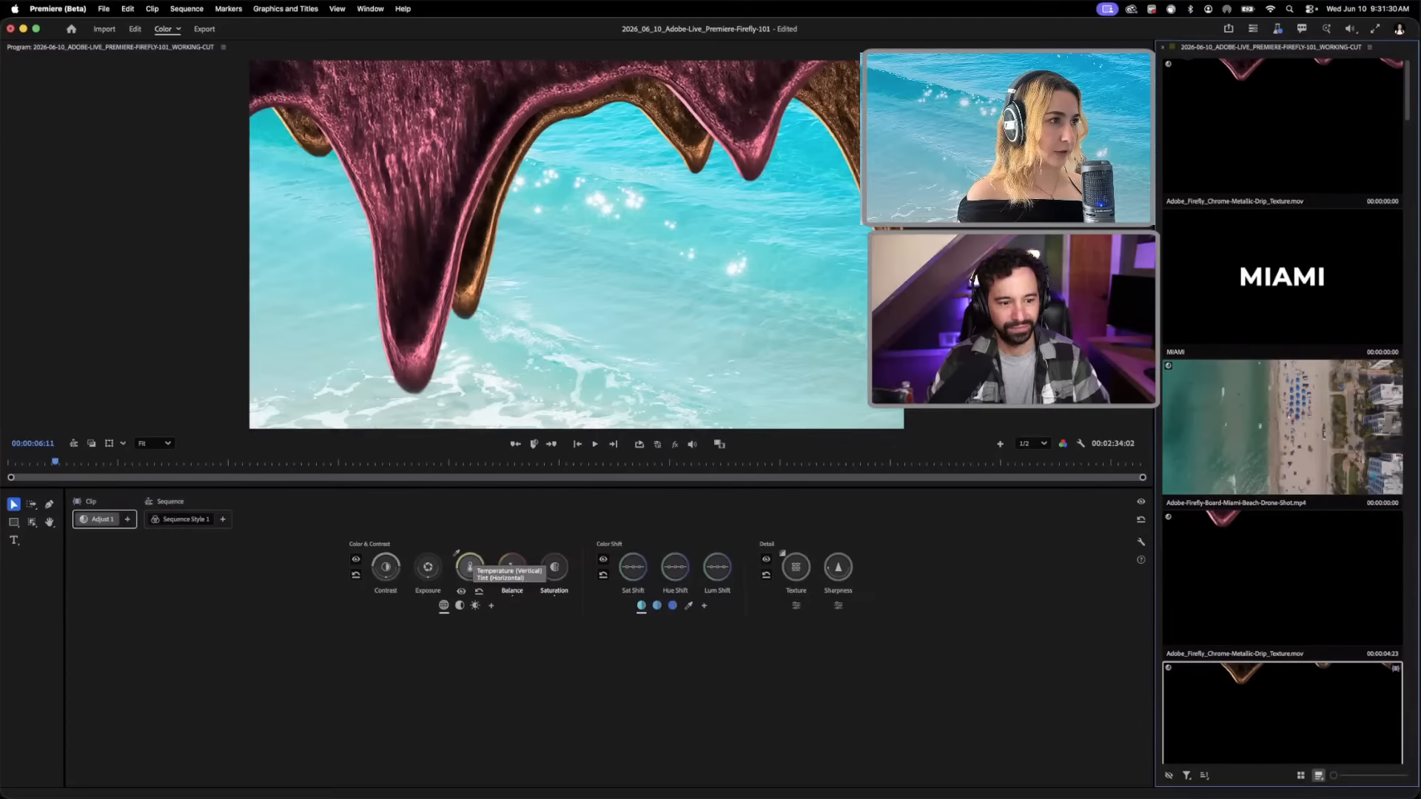
pyautogui.click(457, 555)
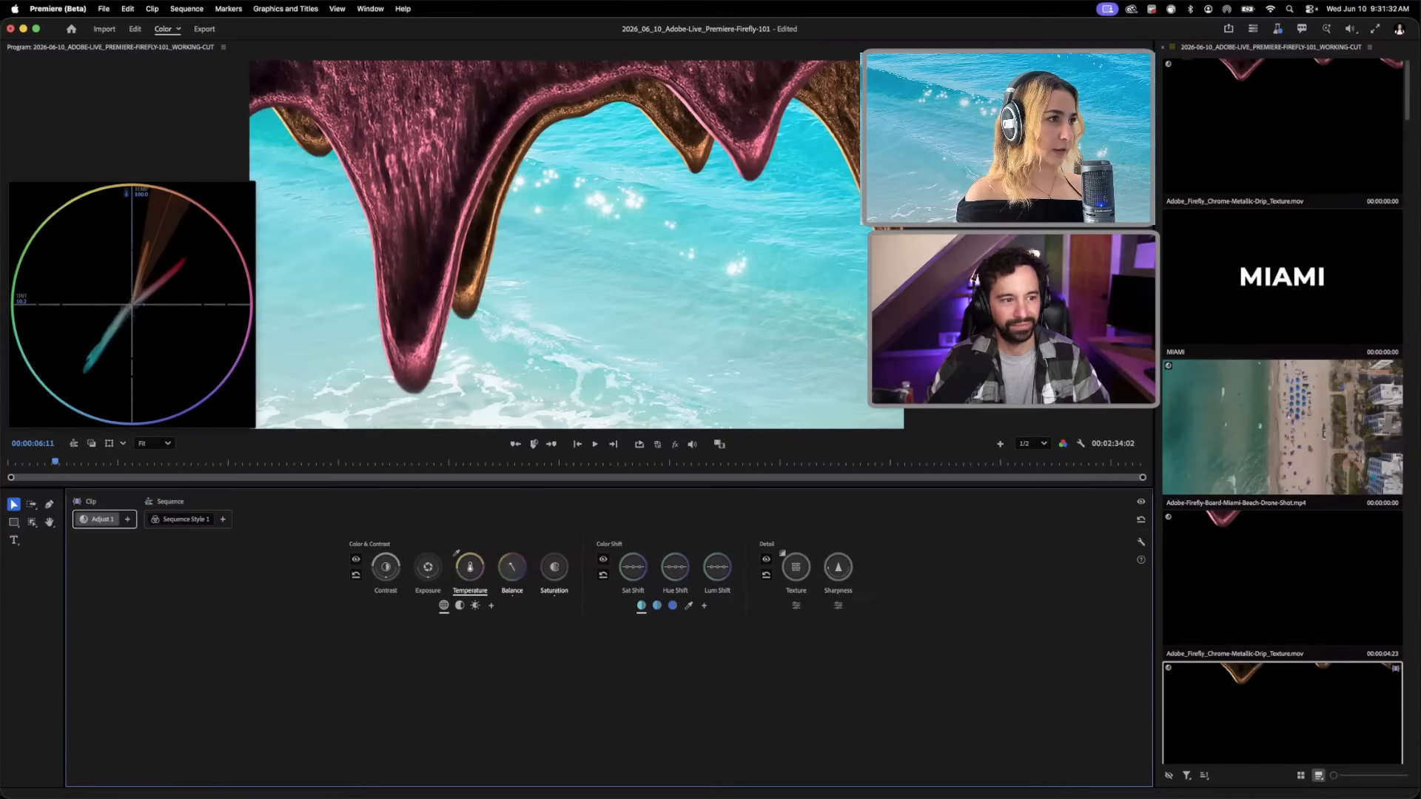
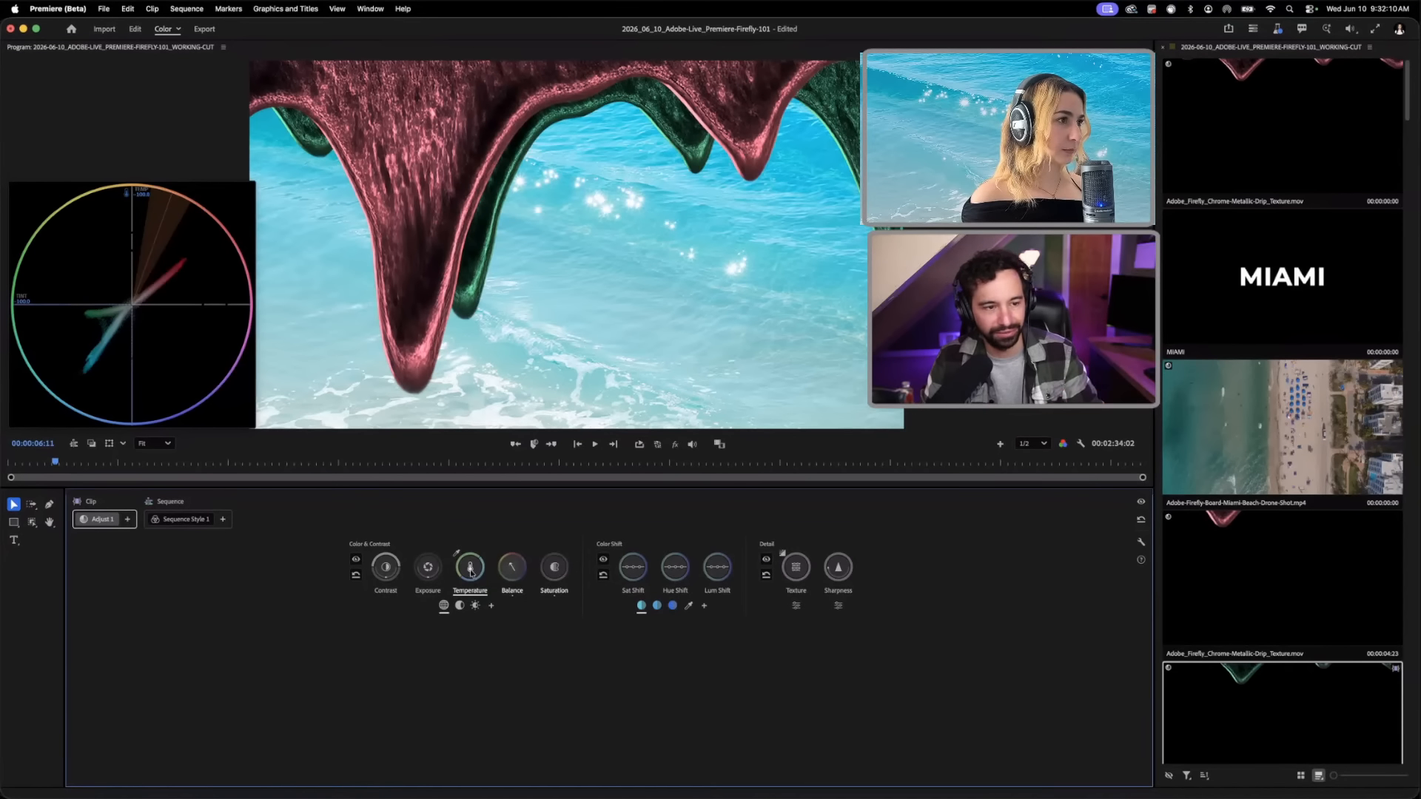
pyautogui.moveTo(469, 572); pyautogui.dragTo(470, 570)
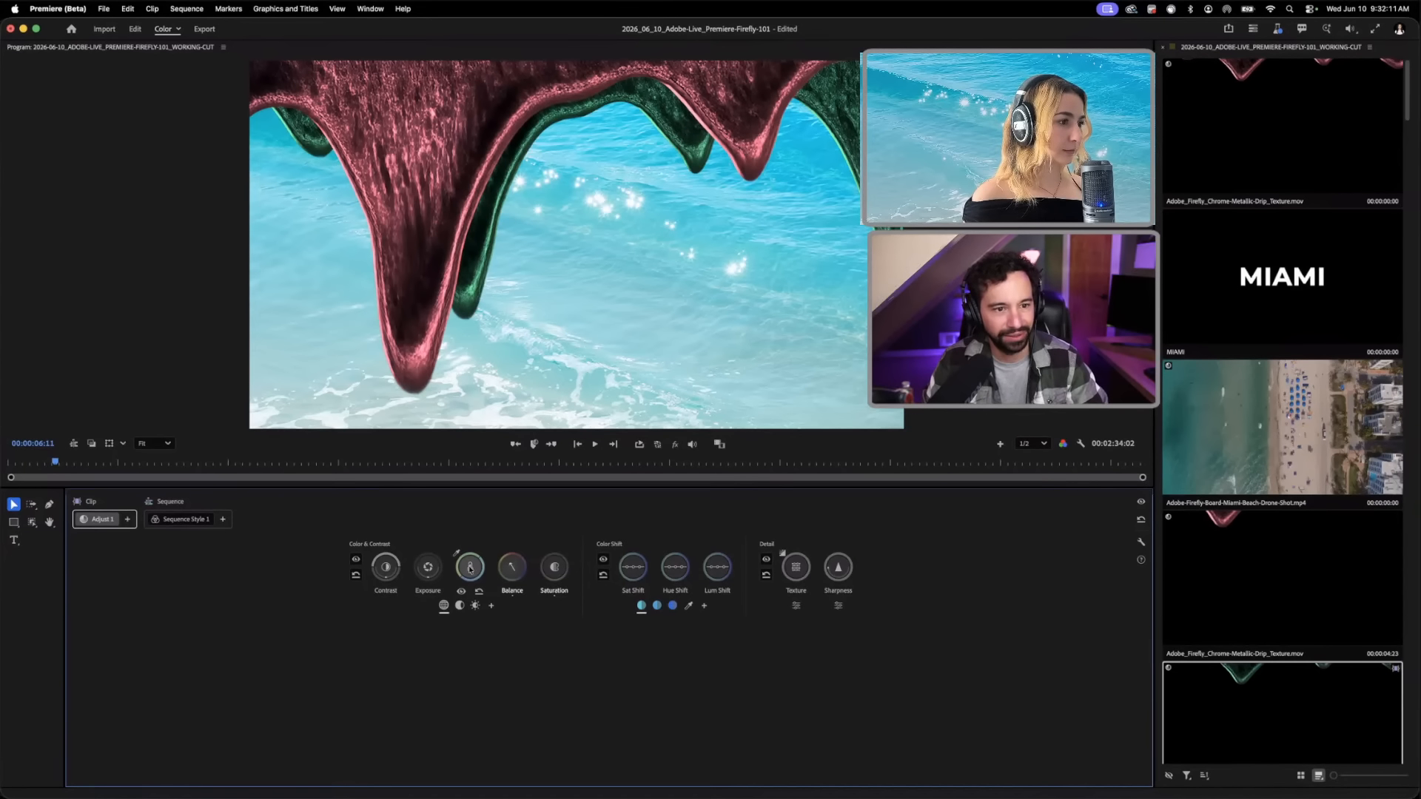
pyautogui.click(513, 572)
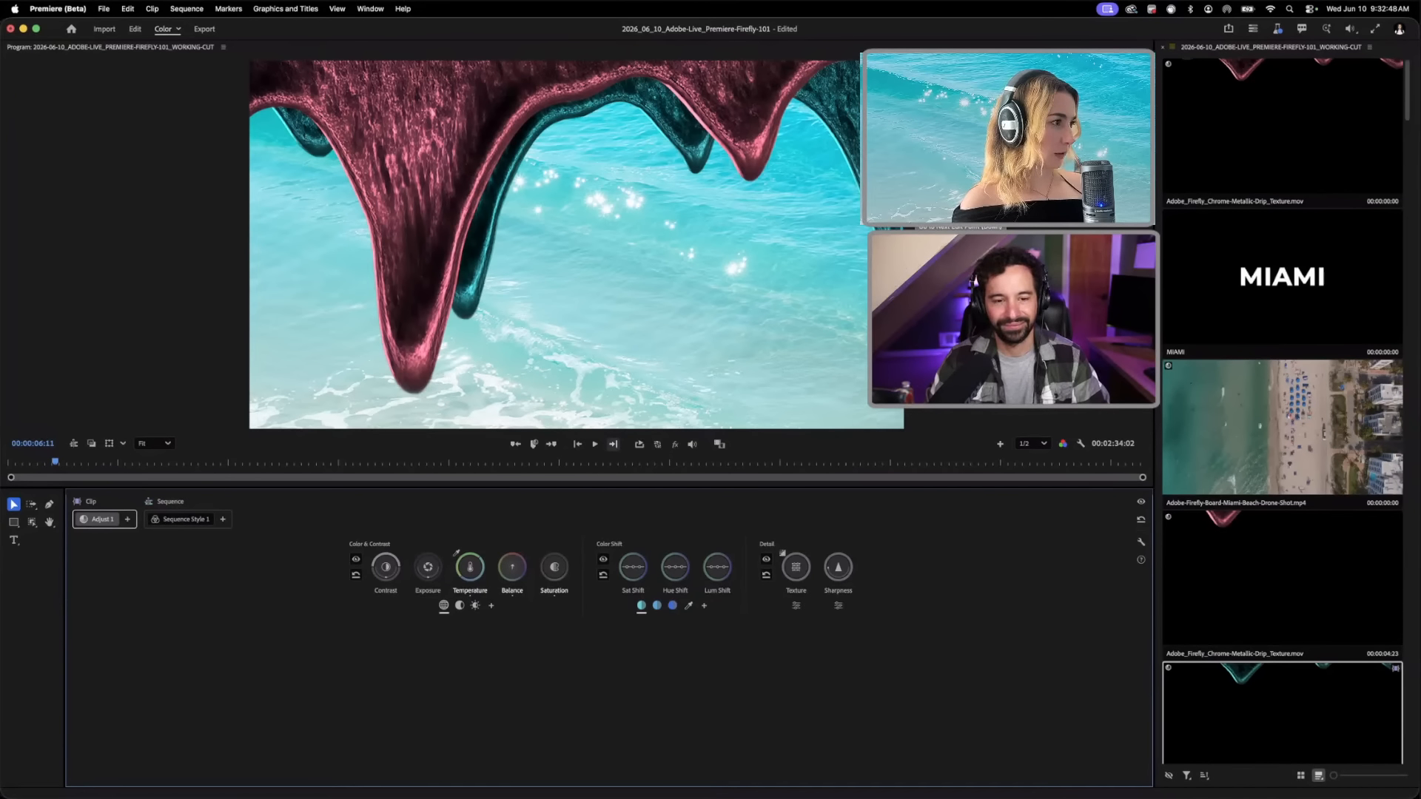
# Step: Play the opening from near its start through both drip transitions, stopping at 00:00:10:08 on the ring clip
pyautogui.moveTo(56, 464); pyautogui.dragTo(8, 465)
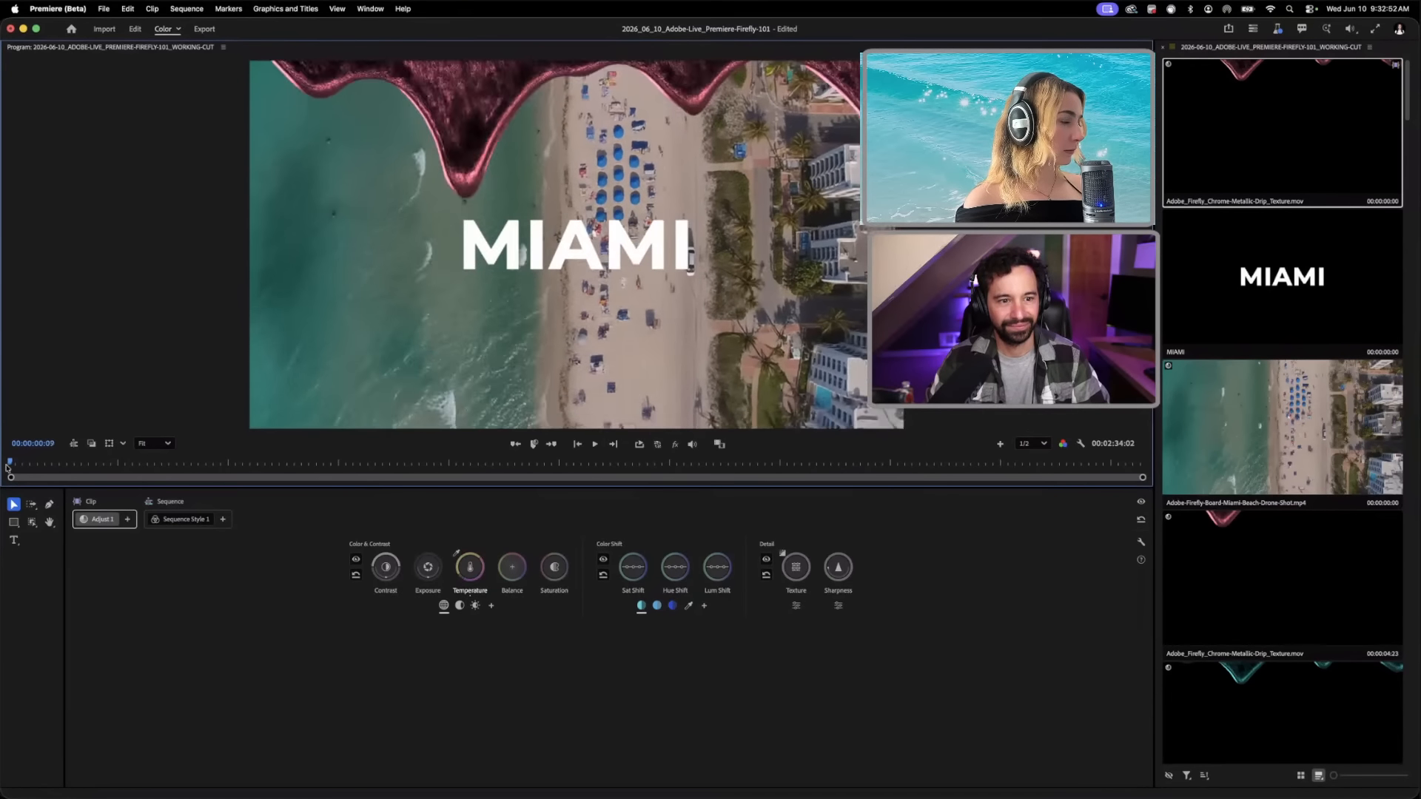
pyautogui.press('space')
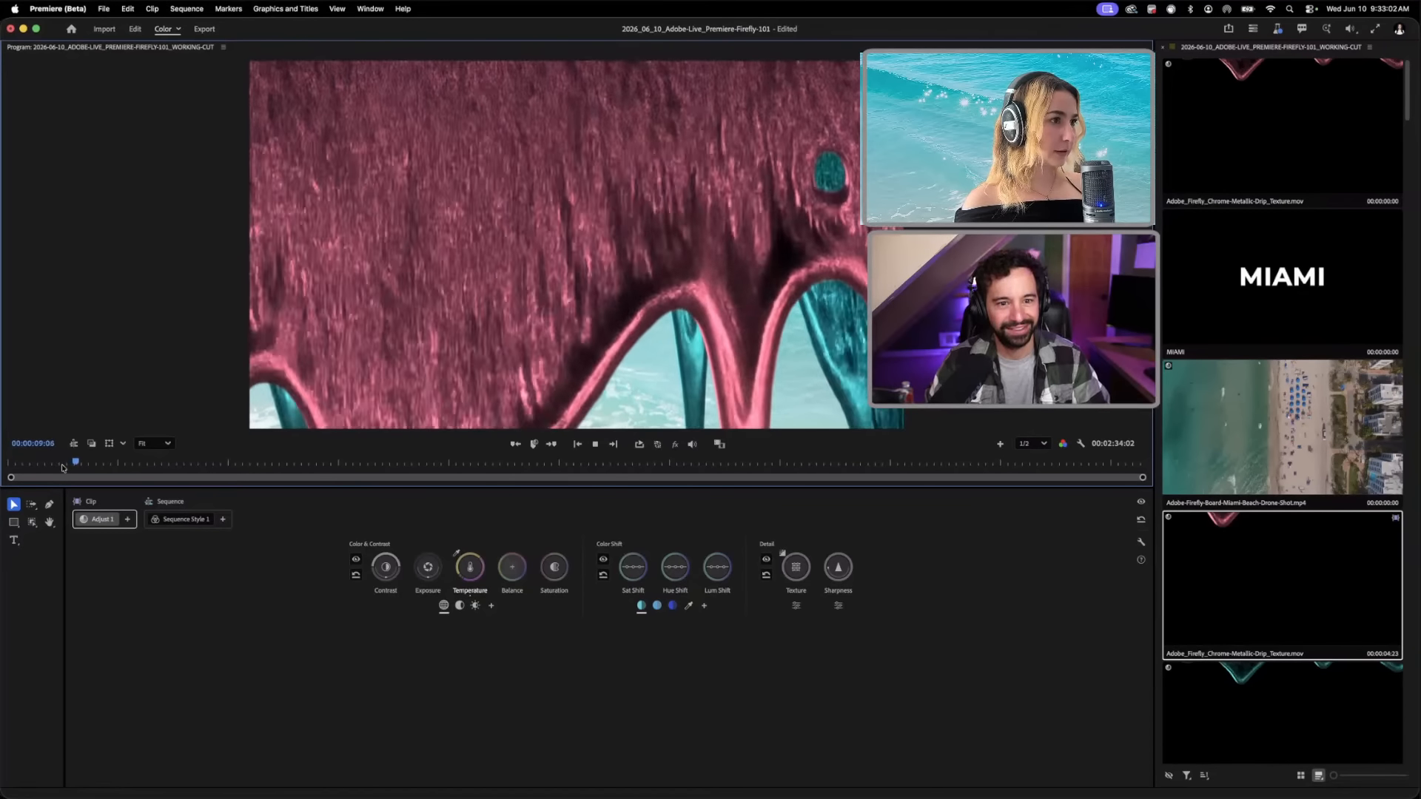
pyautogui.press('space')
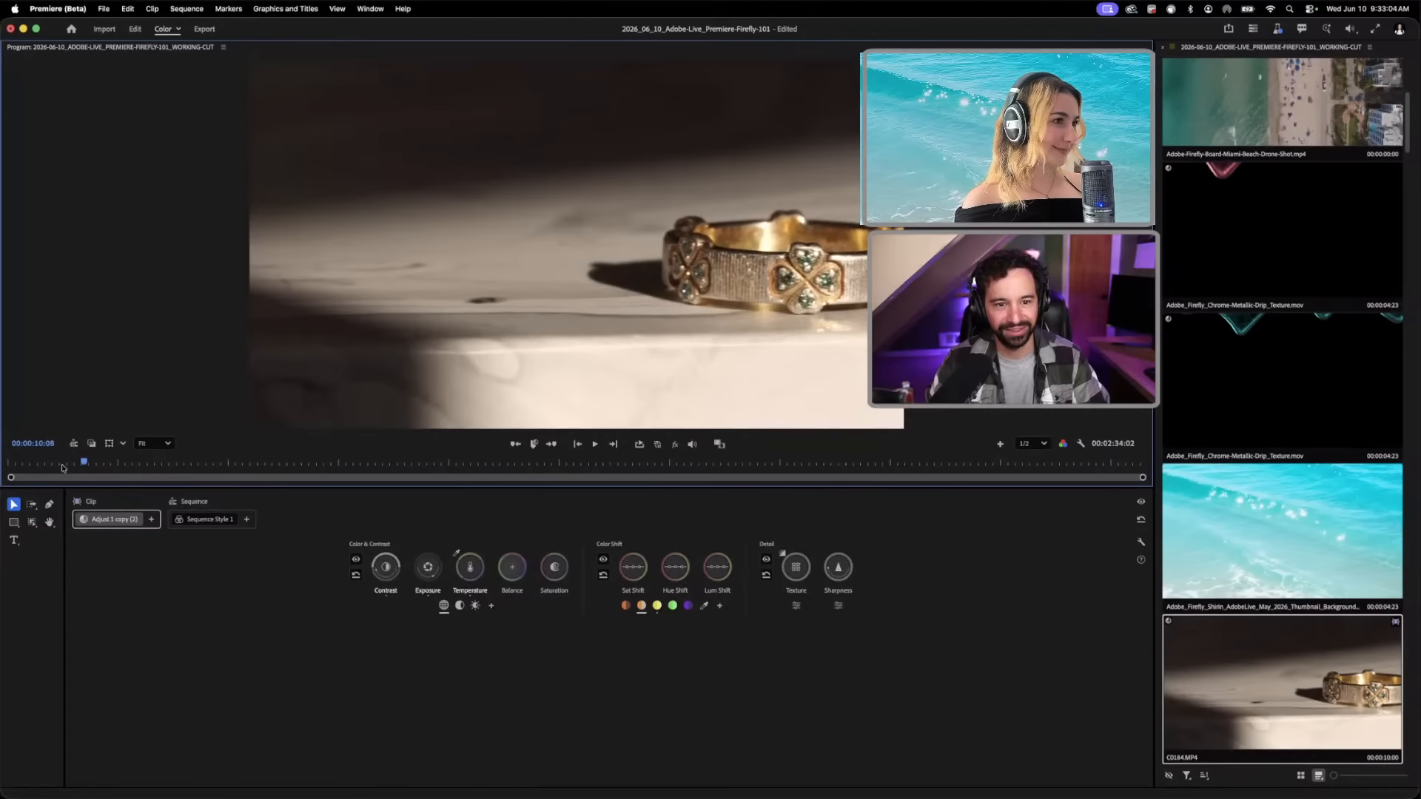
pyautogui.press('`')
pyautogui.press('`')
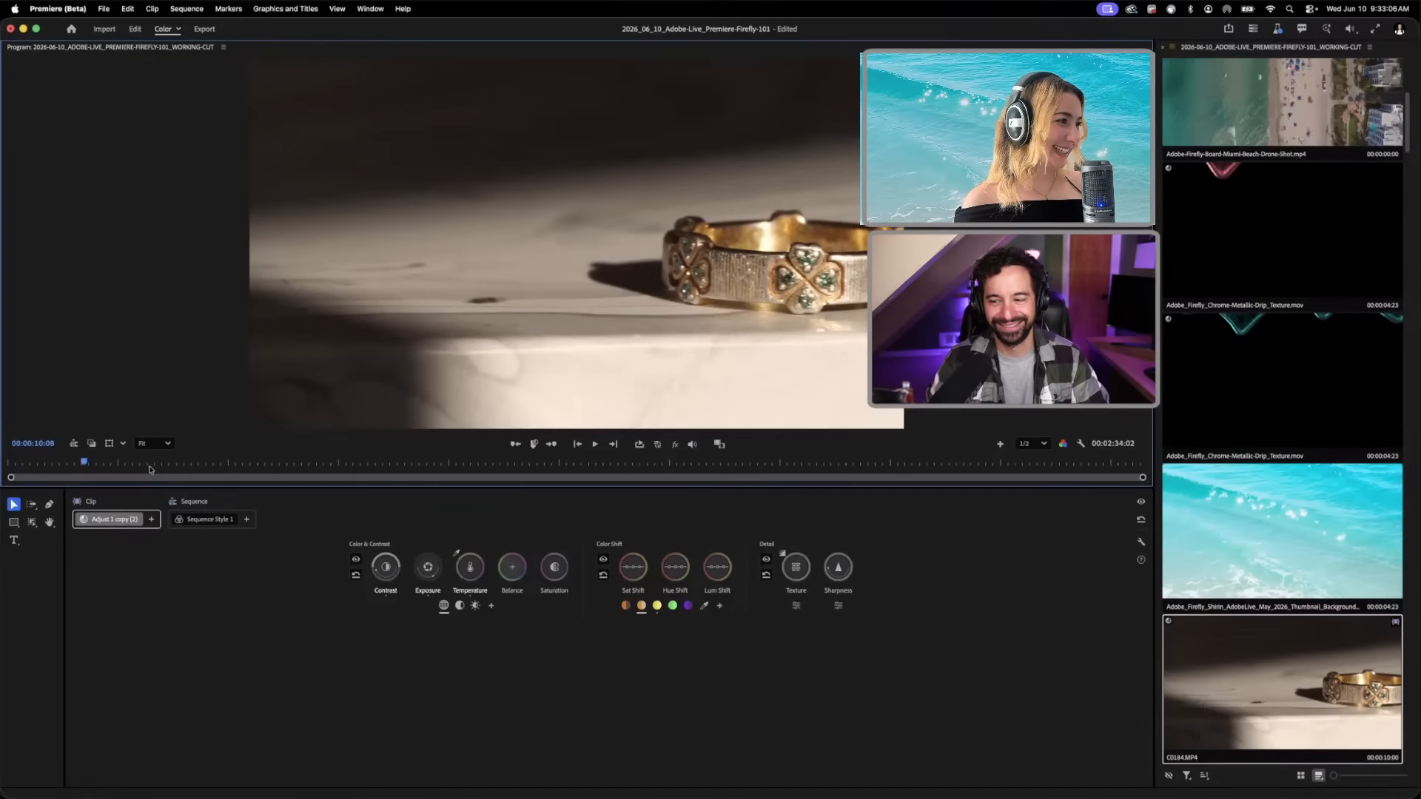
# Step: Return to the Edit workspace and view the drip overlays in the timeline at 00:00:02:08 and 00:00:07:02
pyautogui.click(141, 34)
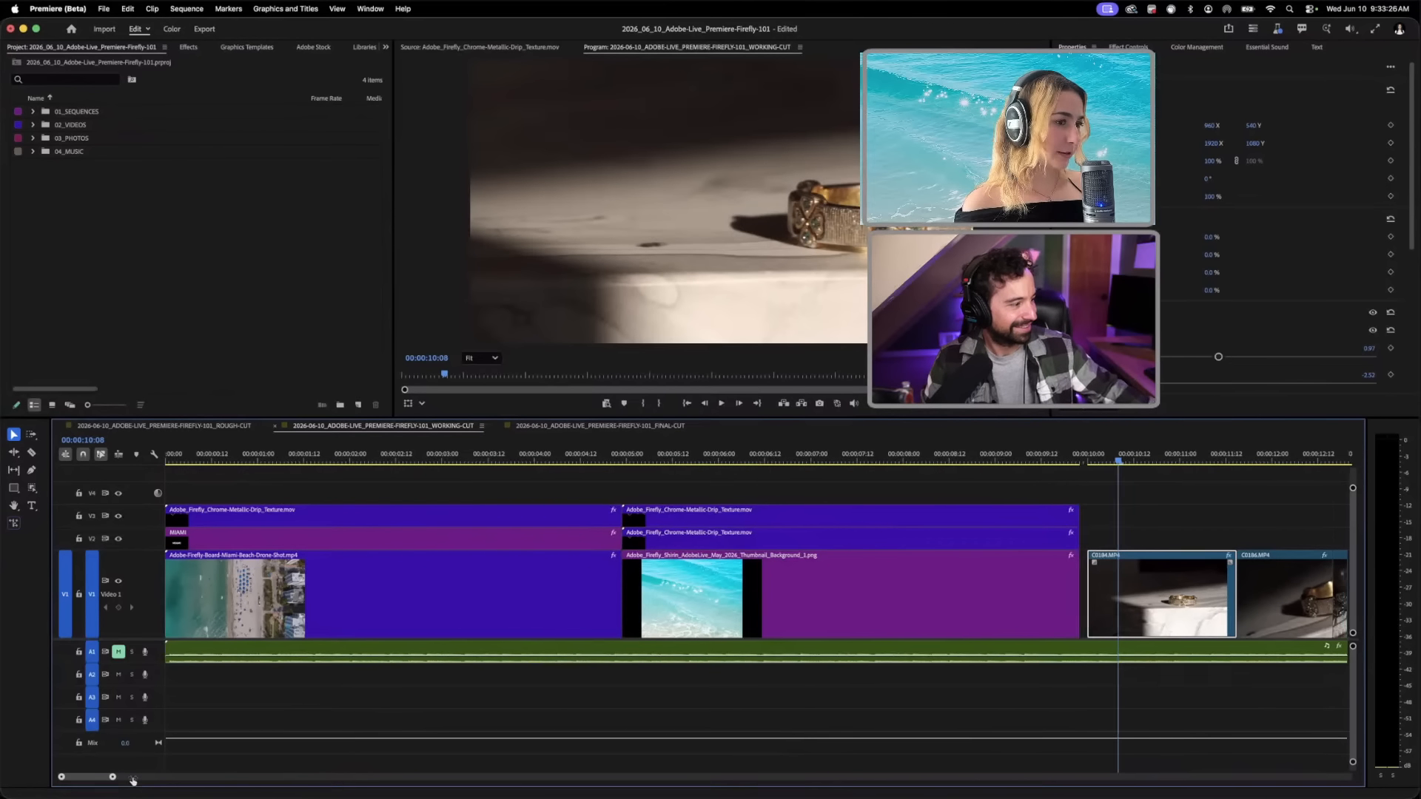
pyautogui.moveTo(133, 781); pyautogui.dragTo(229, 776)
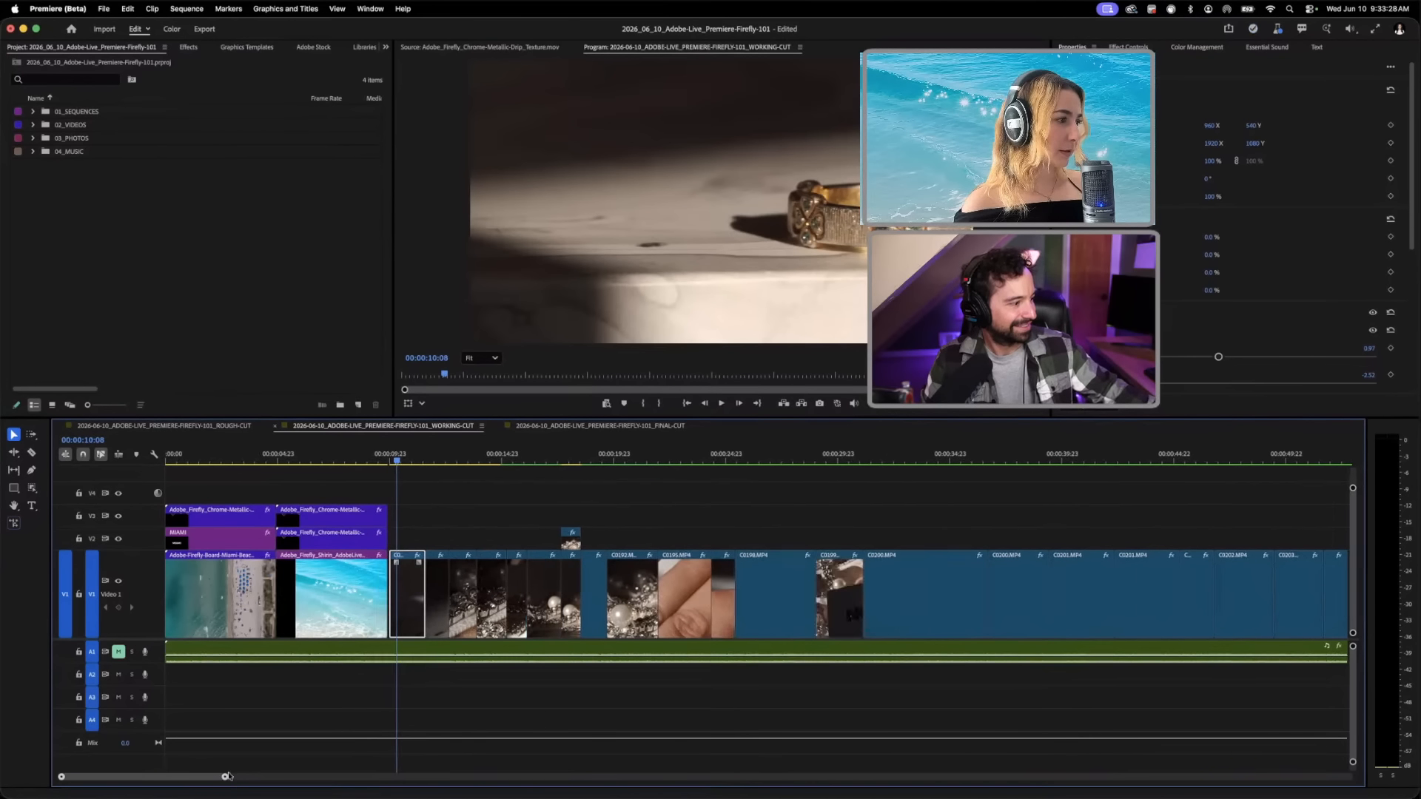
pyautogui.click(218, 460)
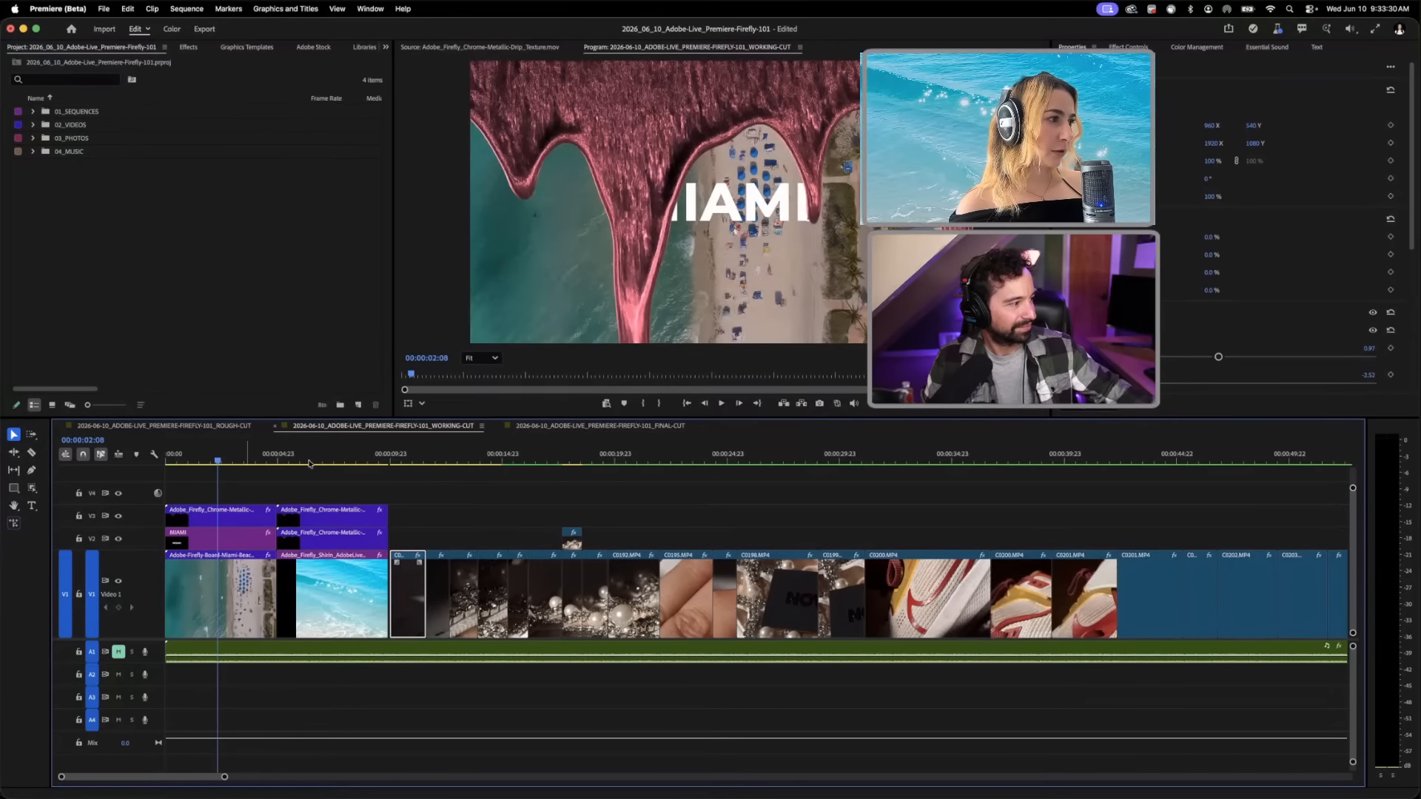
pyautogui.click(324, 460)
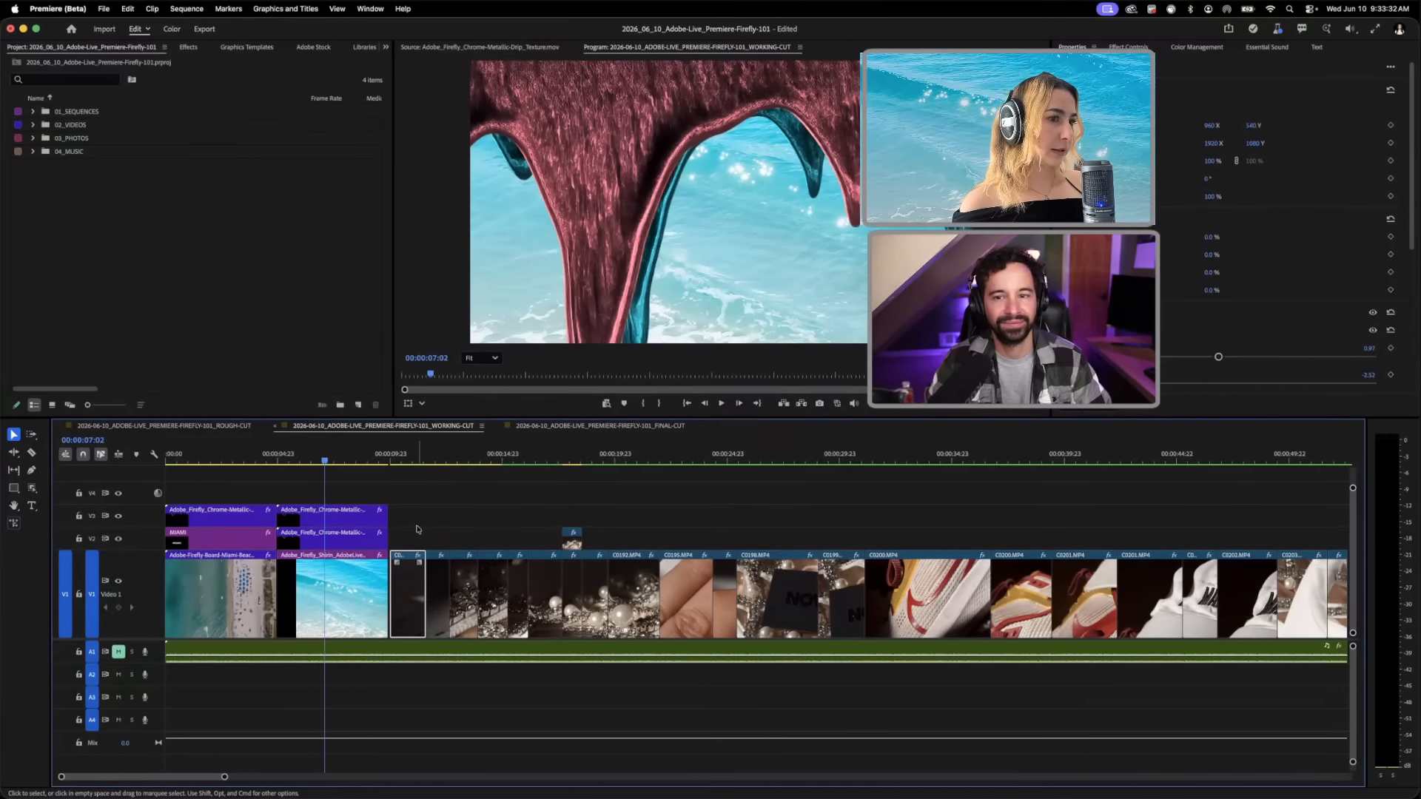
# Step: Move the palm tree image from near the end of V1 to directly after the beach image, shifting the following clips
pyautogui.hscroll(10, 417, 529)
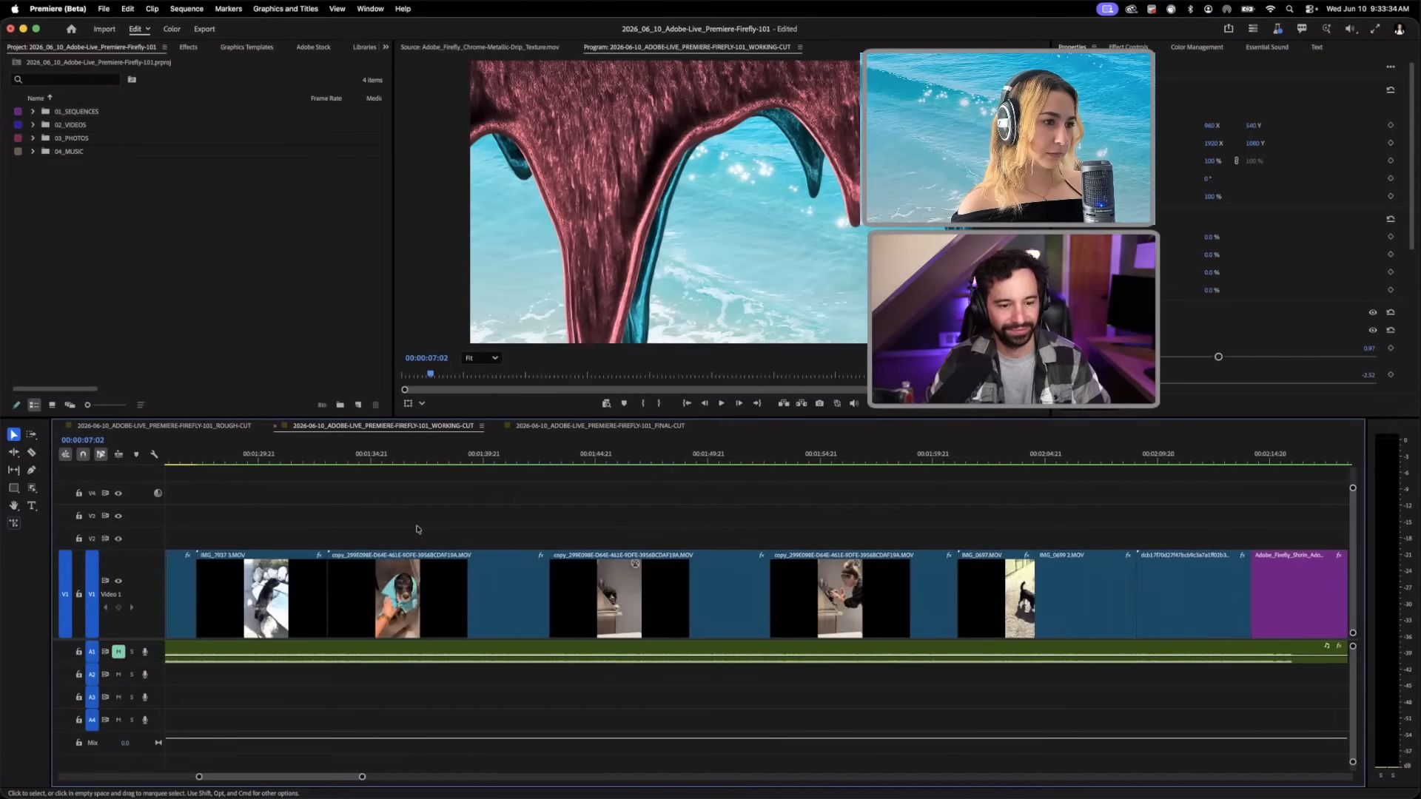
pyautogui.hscroll(5, 417, 529)
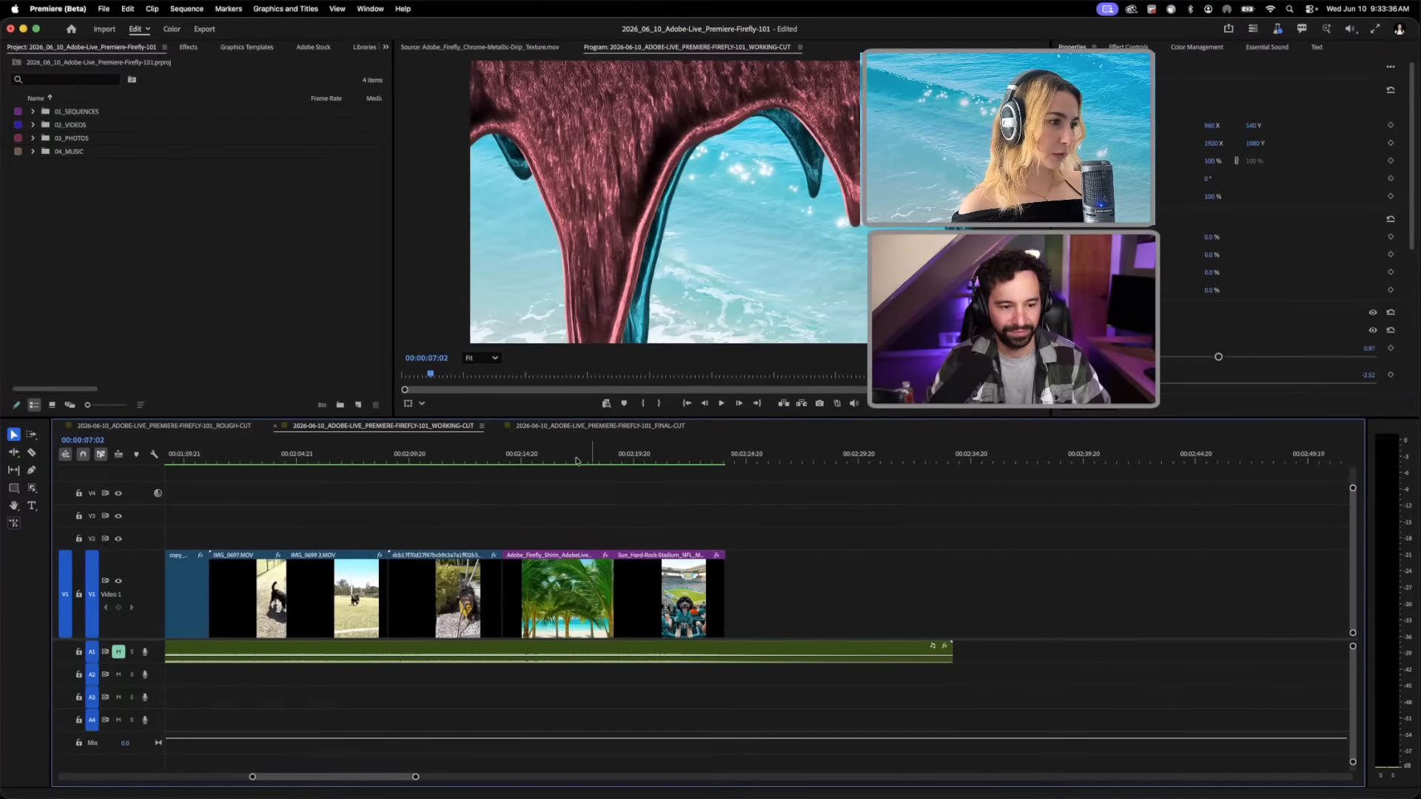
pyautogui.click(547, 461)
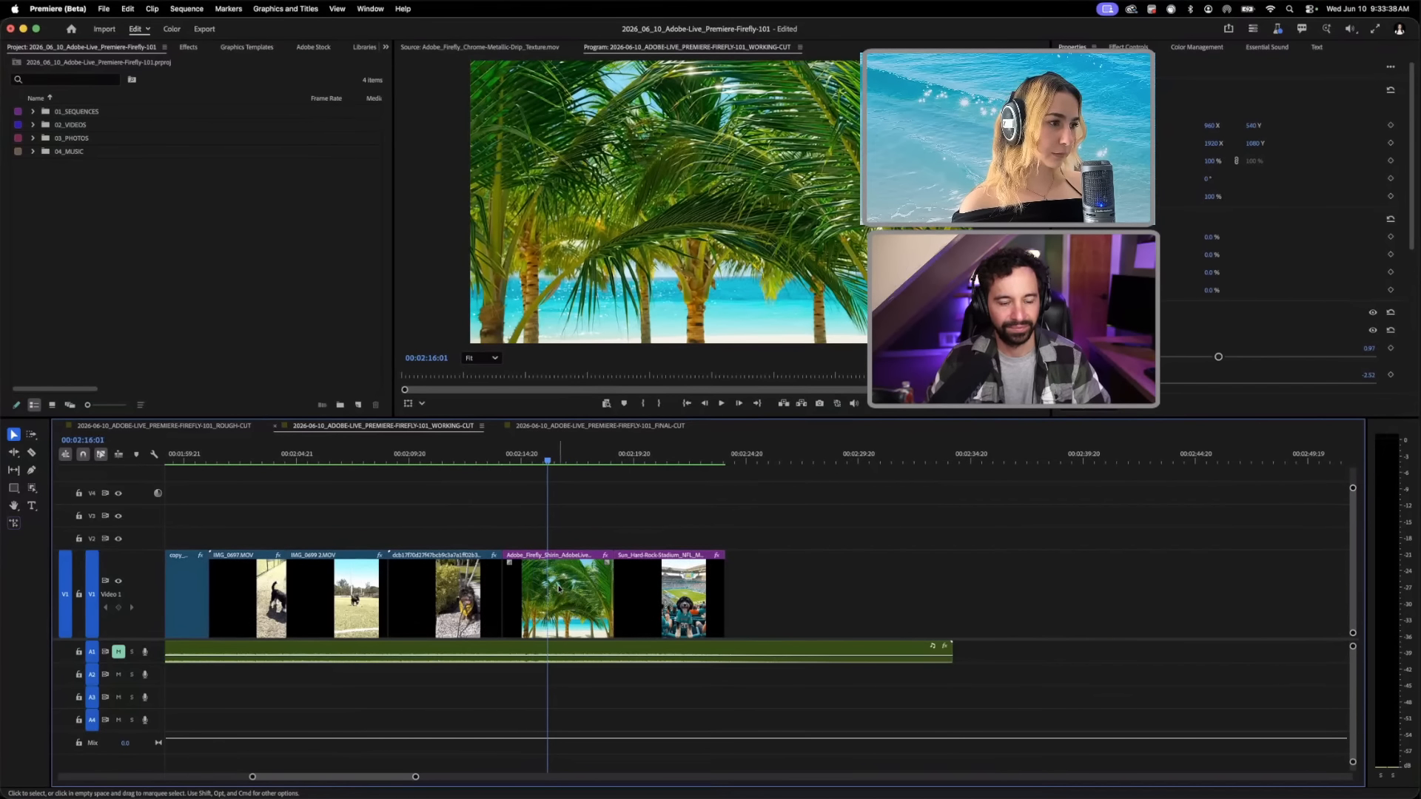
pyautogui.click(549, 596)
pyautogui.press('\\')
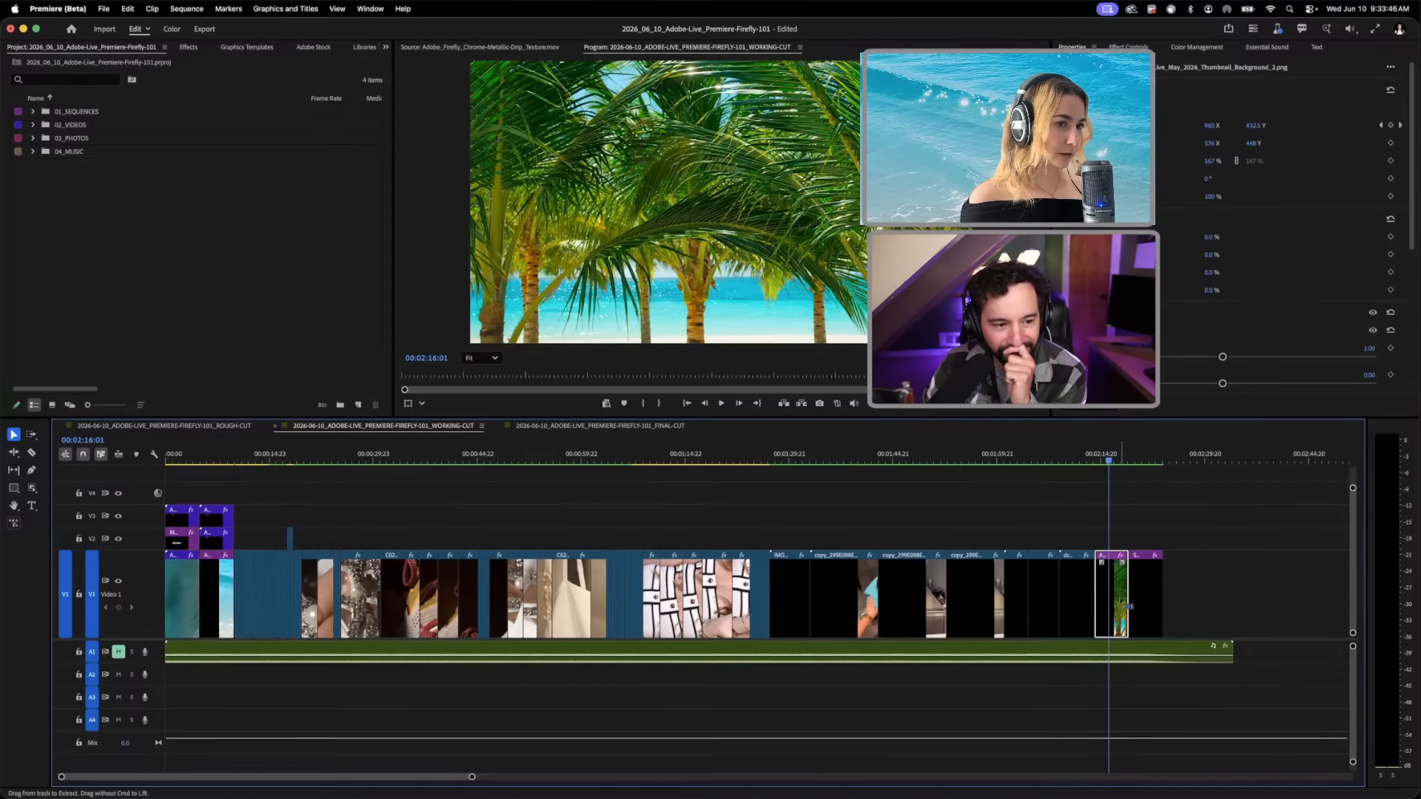
pyautogui.moveTo(1117, 607); pyautogui.dragTo(255, 597)
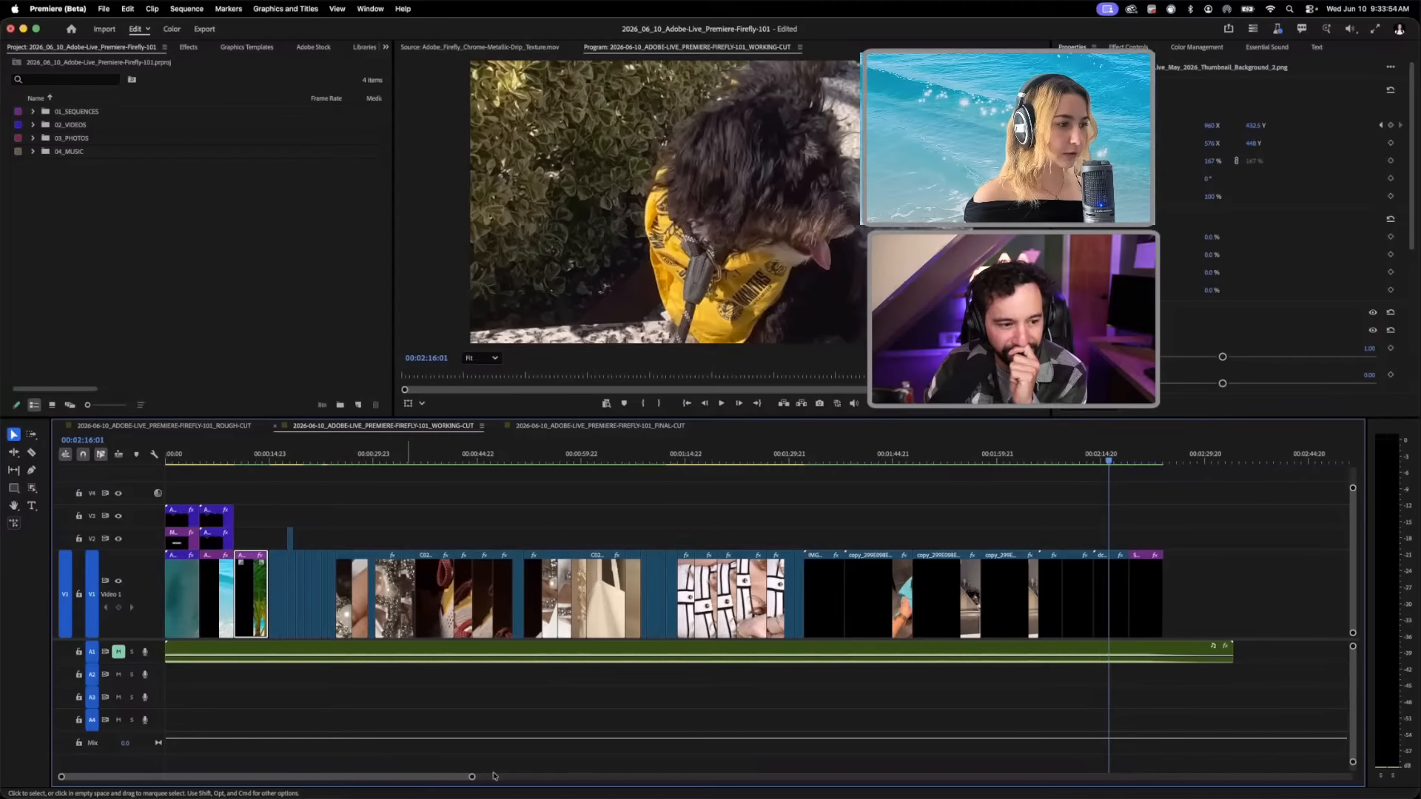
# Step: Enlarge the timeline around the rearranged opening and scrub from the palm tree image back to 00:00:00:00
pyautogui.moveTo(472, 778); pyautogui.dragTo(68, 784)
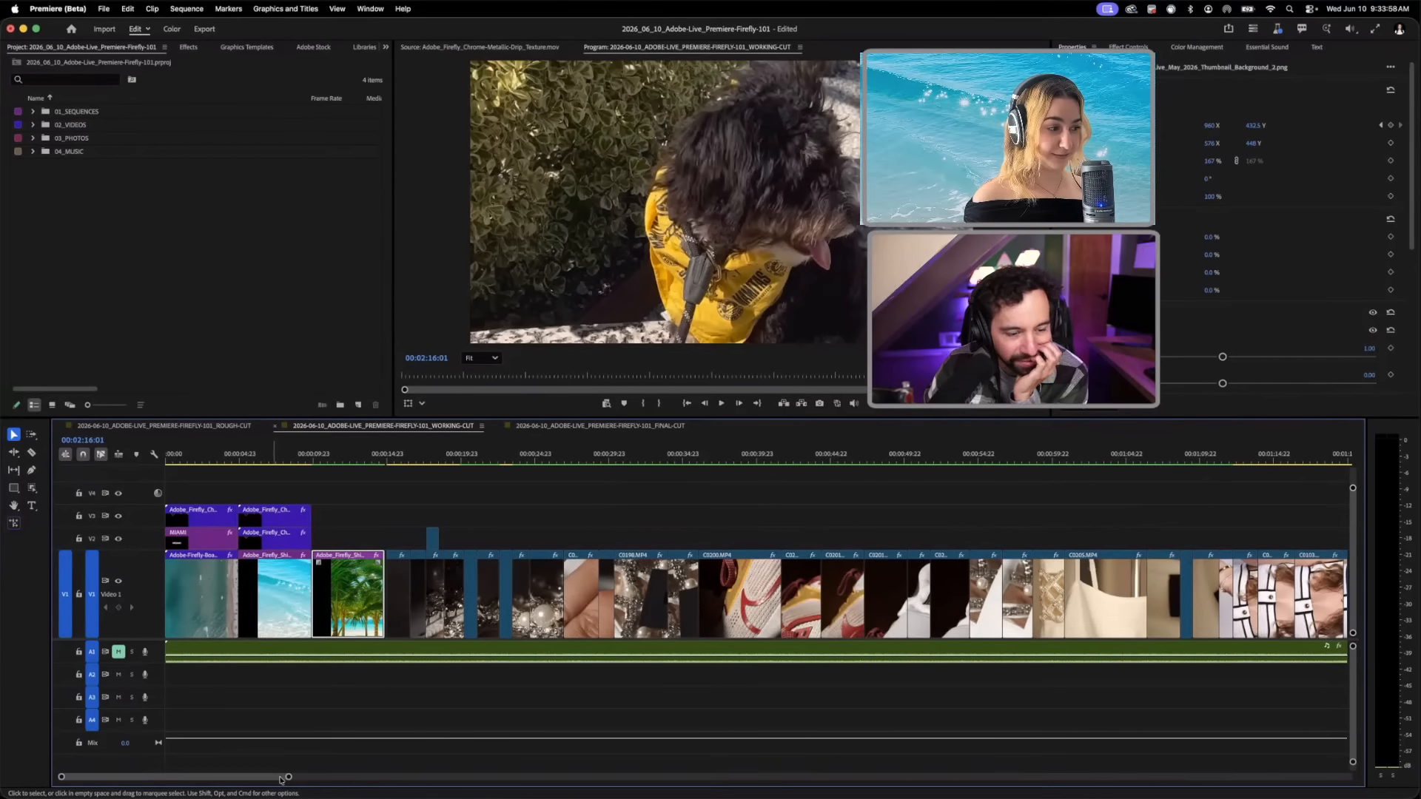
pyautogui.moveTo(285, 776); pyautogui.dragTo(140, 778)
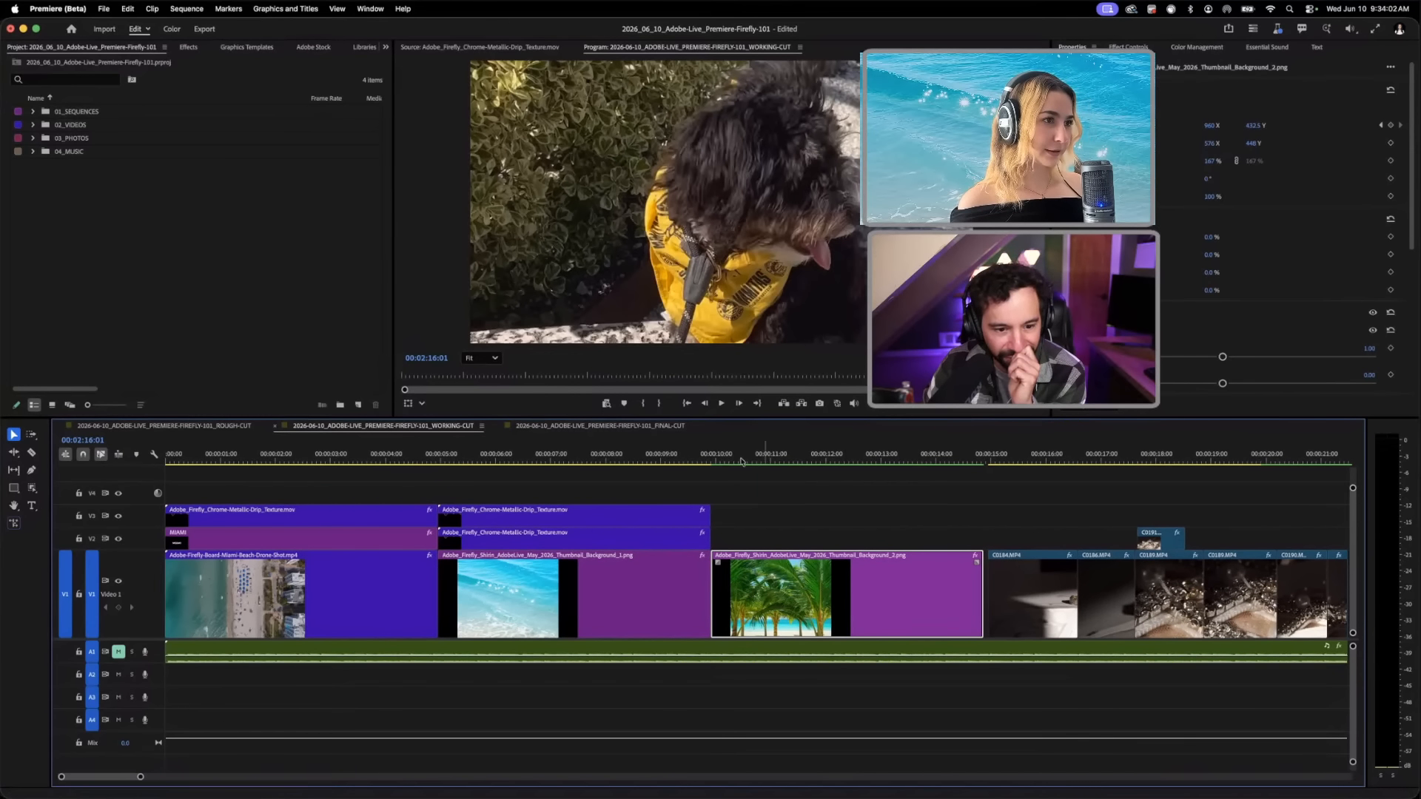
pyautogui.moveTo(742, 462); pyautogui.dragTo(173, 459)
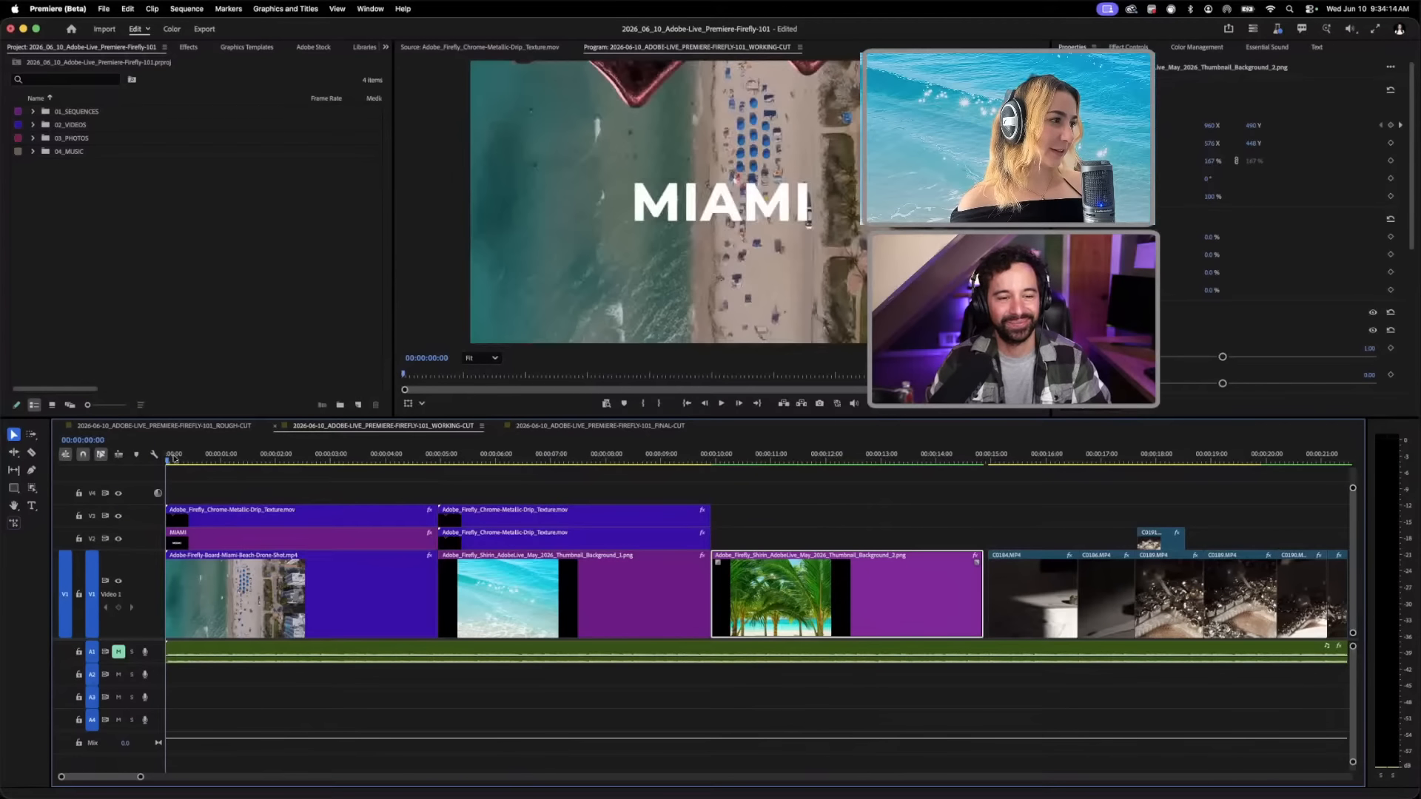
# Step: Play the opening through to 00:00:13:17 and duplicate the two chrome drip overlays above the beach image onto V2 and V3 above the palm tree image
pyautogui.press('space')
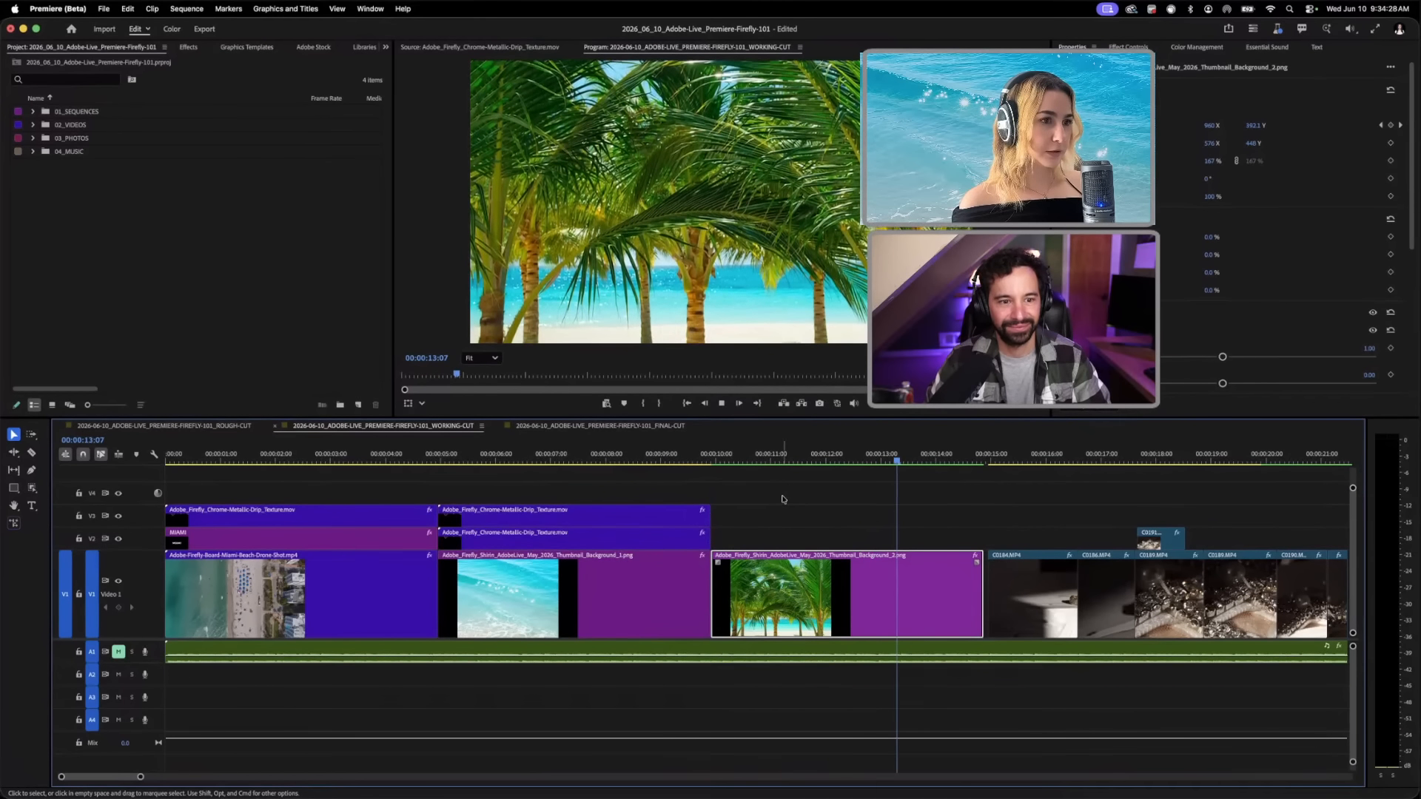
pyautogui.press('space')
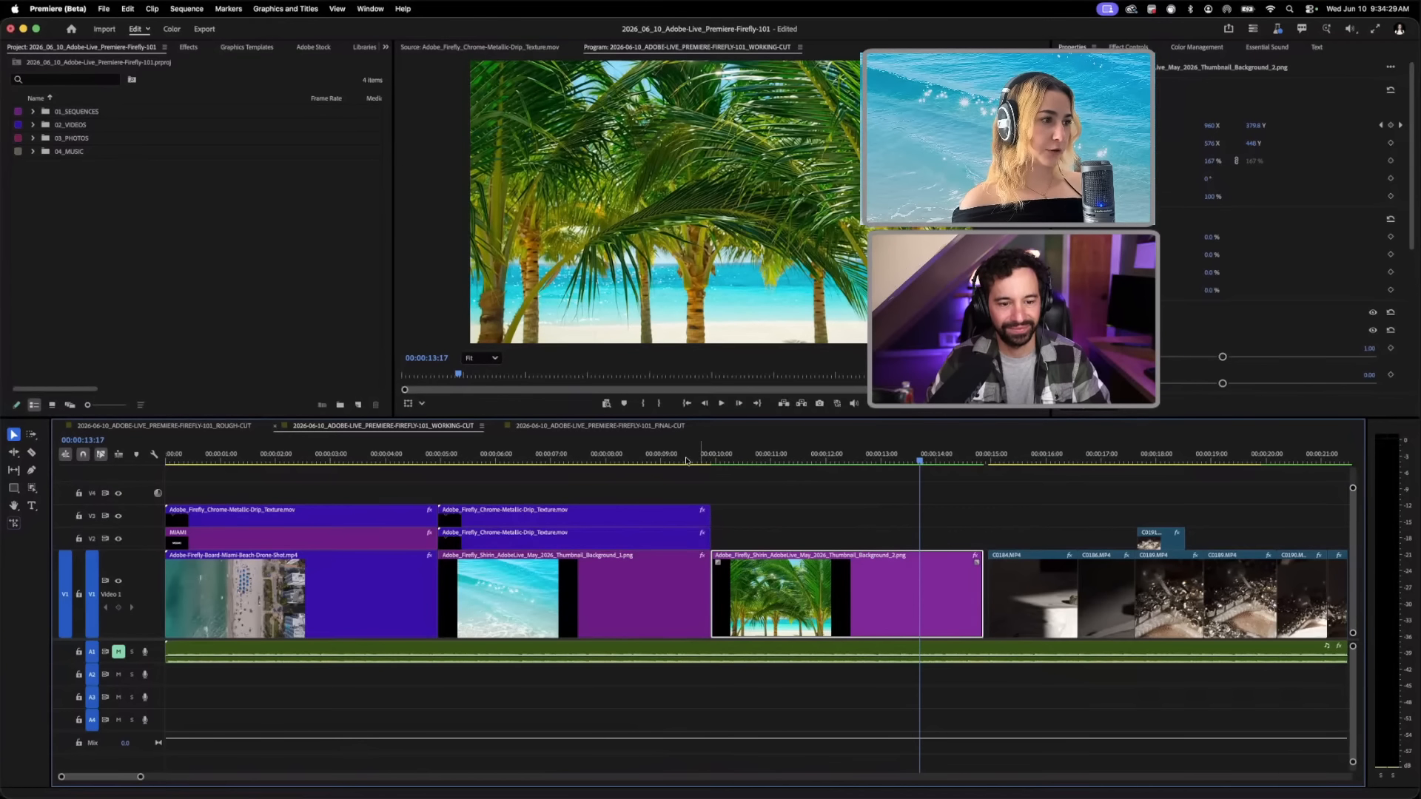
pyautogui.moveTo(746, 496); pyautogui.dragTo(438, 547)
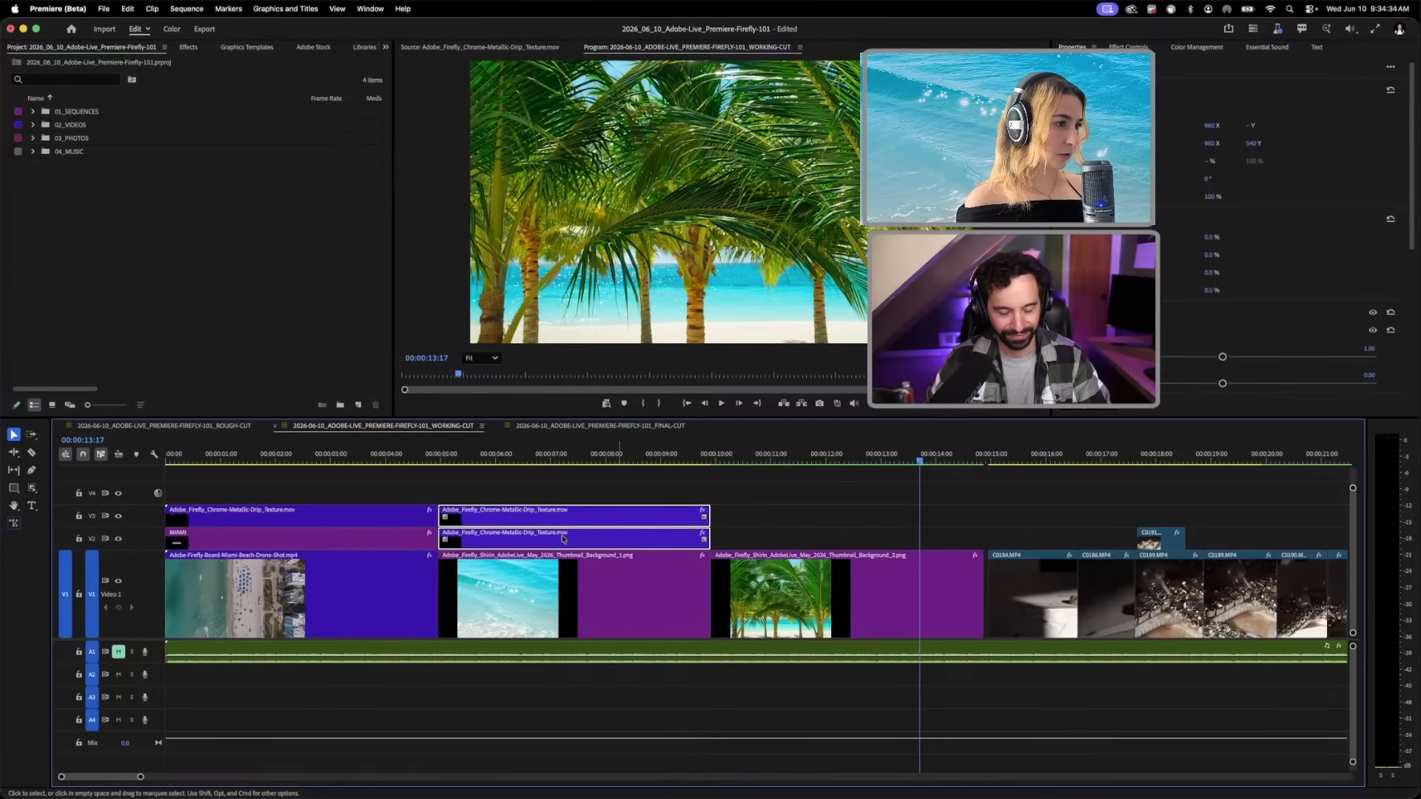
pyautogui.moveTo(594, 540); pyautogui.dragTo(831, 532)
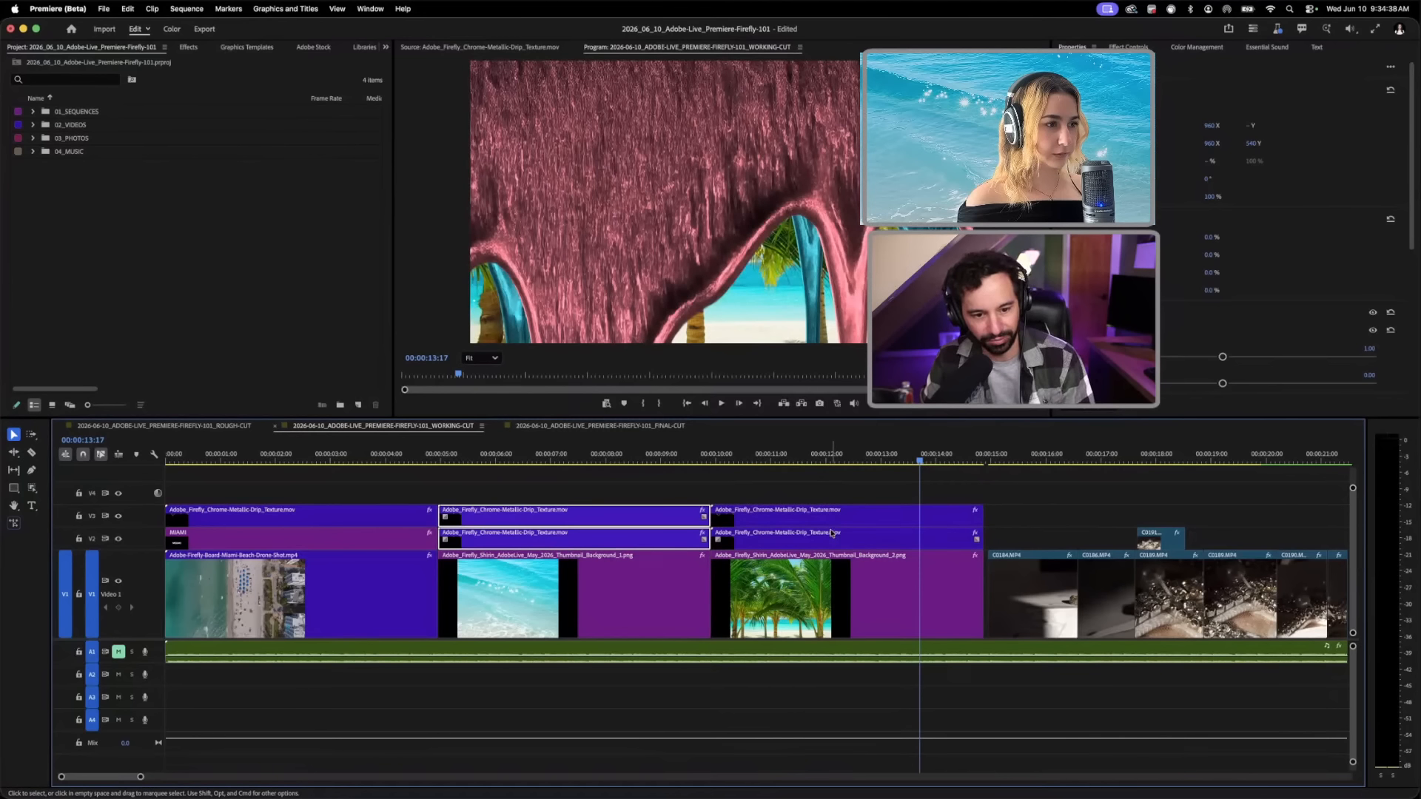
# Step: Scrub through the opening drips and the rest of the working cut to the stadium dog image at 00:02:21:10
pyautogui.moveTo(722, 464); pyautogui.dragTo(235, 465)
pyautogui.moveTo(205, 466); pyautogui.dragTo(307, 502)
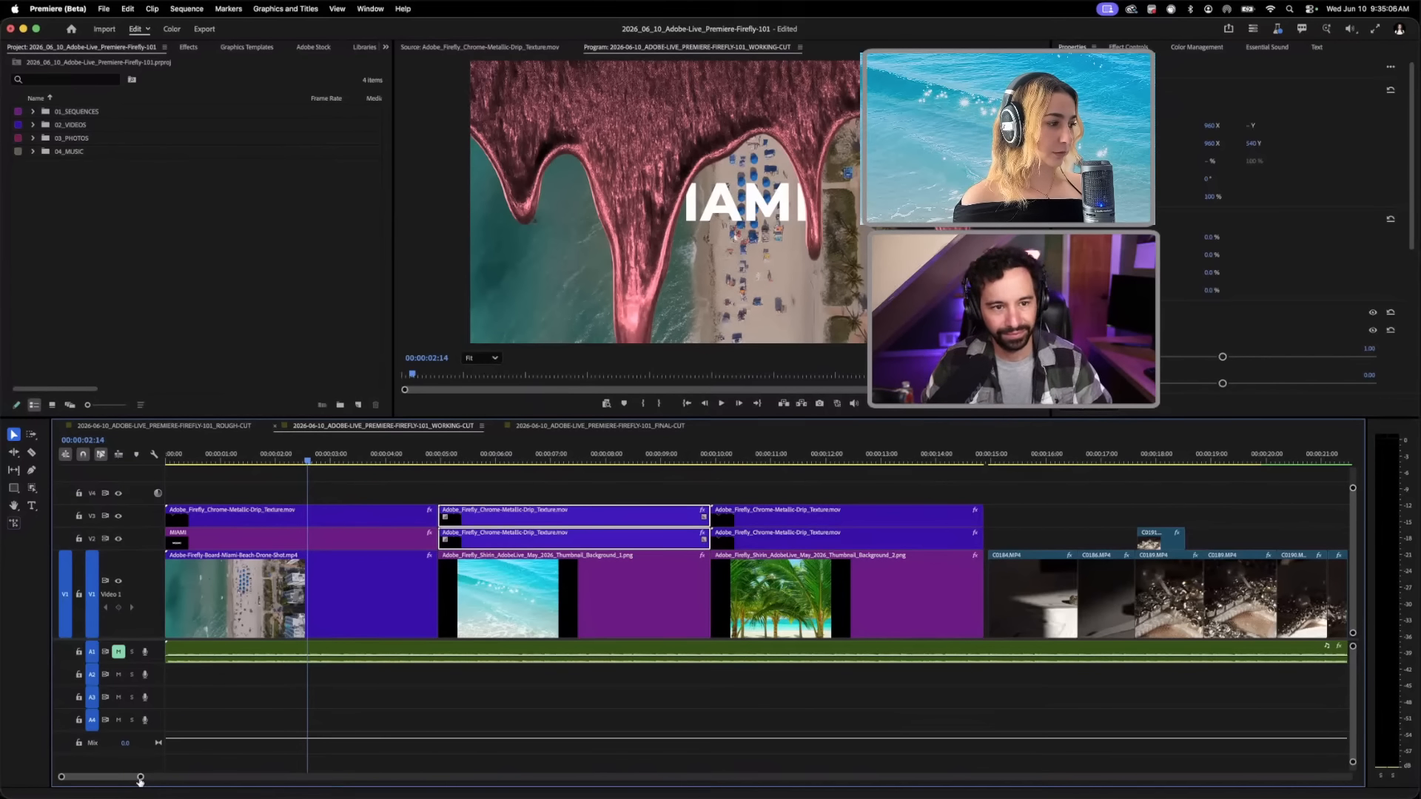
pyautogui.moveTo(168, 778); pyautogui.dragTo(329, 777)
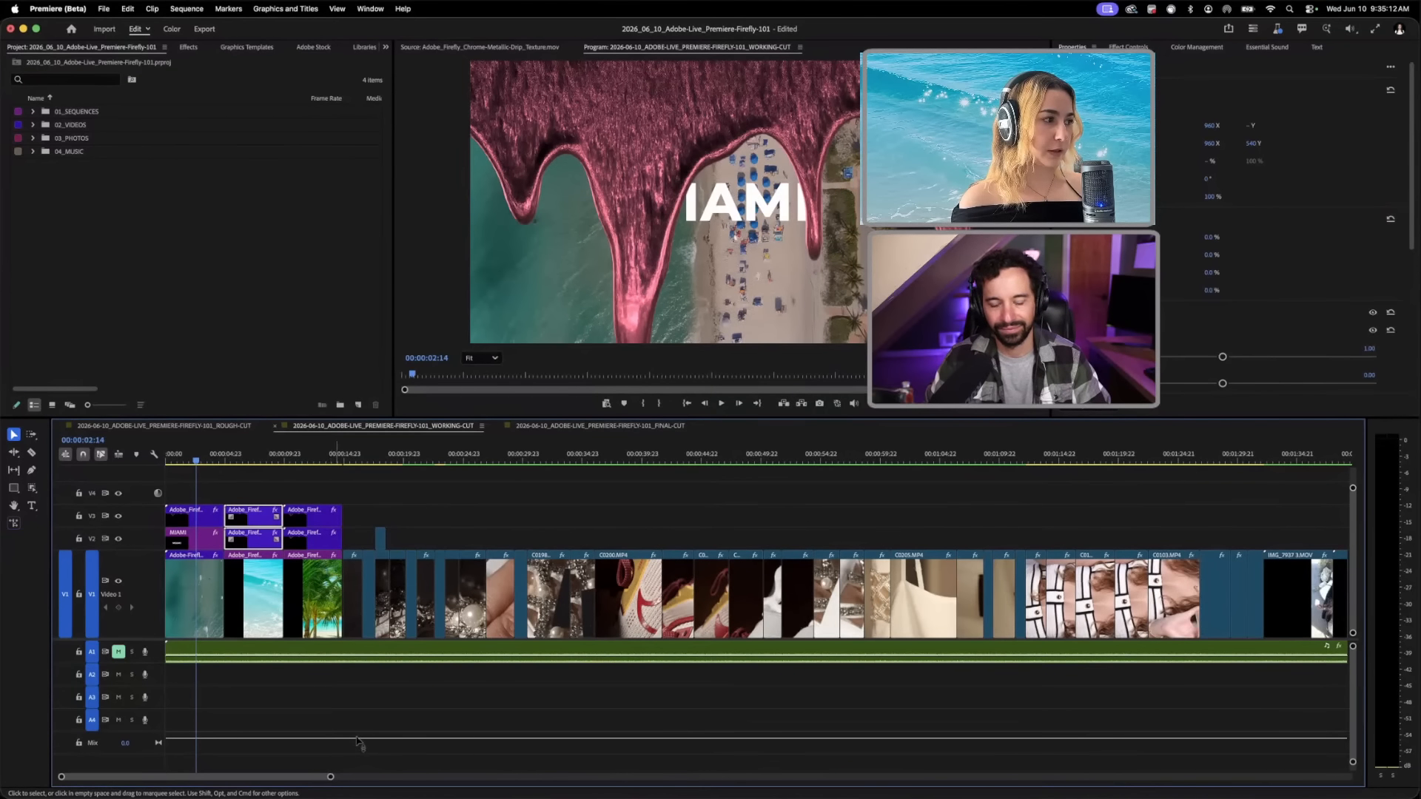
pyautogui.moveTo(195, 460); pyautogui.dragTo(1079, 545)
pyautogui.hscroll(10, 899, 530)
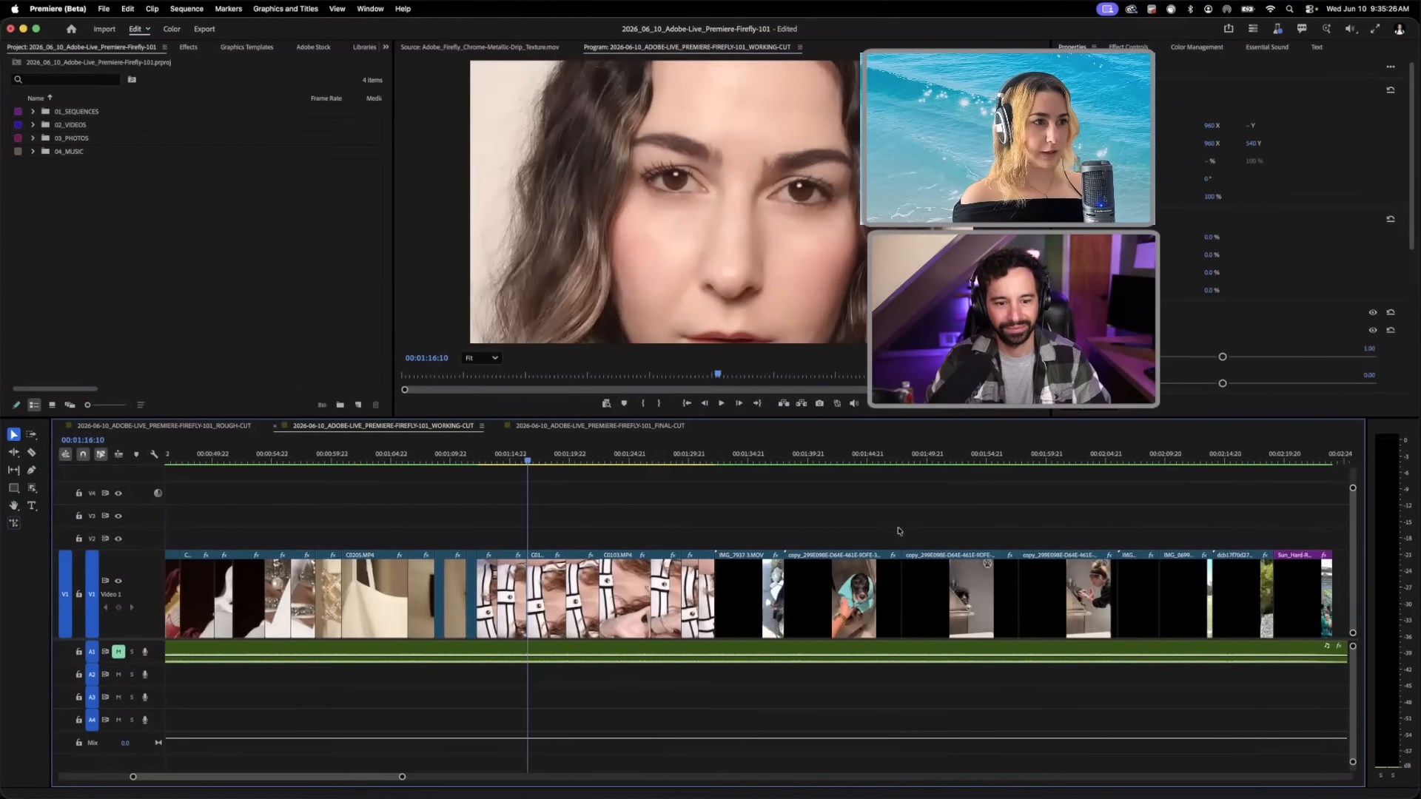
pyautogui.moveTo(836, 459); pyautogui.dragTo(986, 459)
pyautogui.hscroll(6, 977, 512)
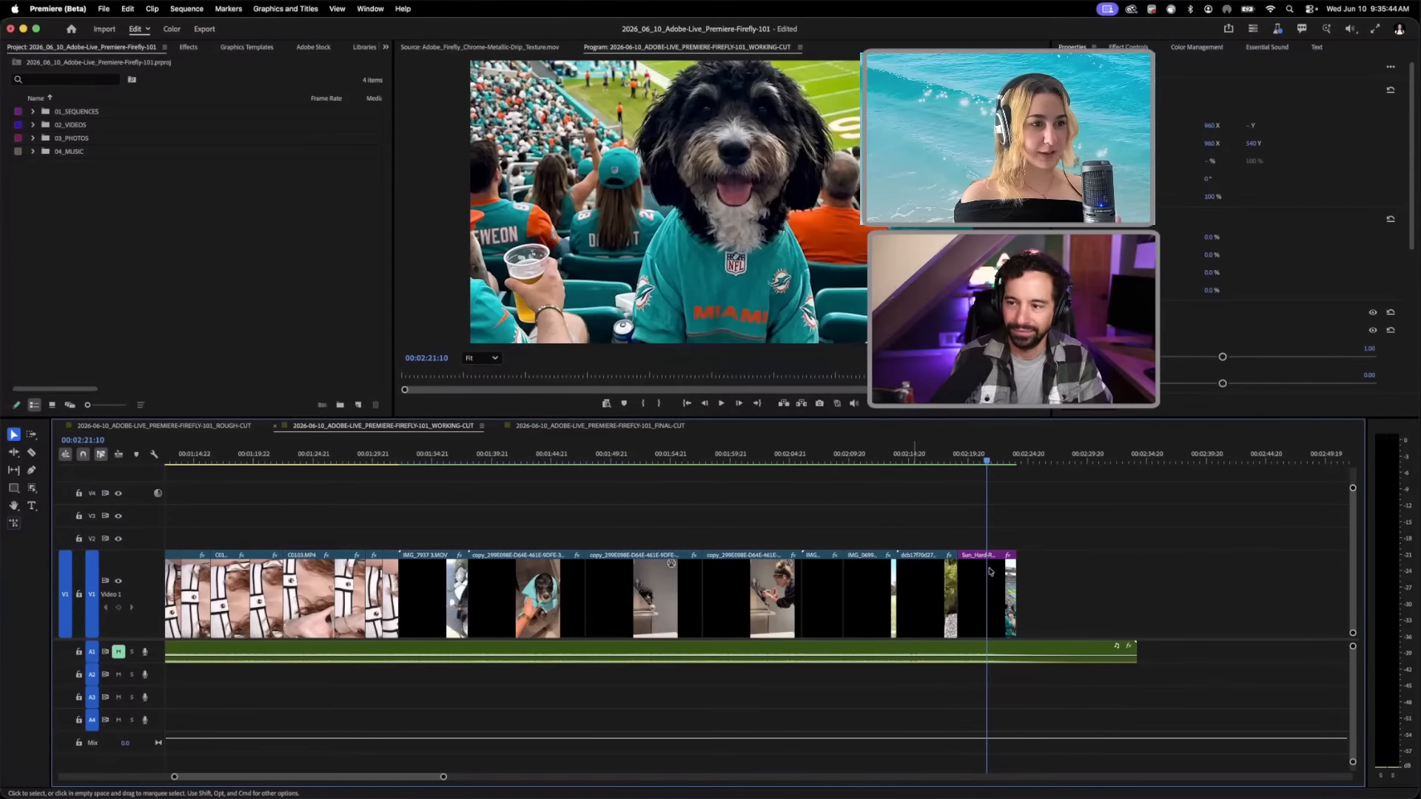
# Step: Move the stadium dog image from the end of V1 to directly after the palm tree image, shifting the following clips
pyautogui.press('\\')
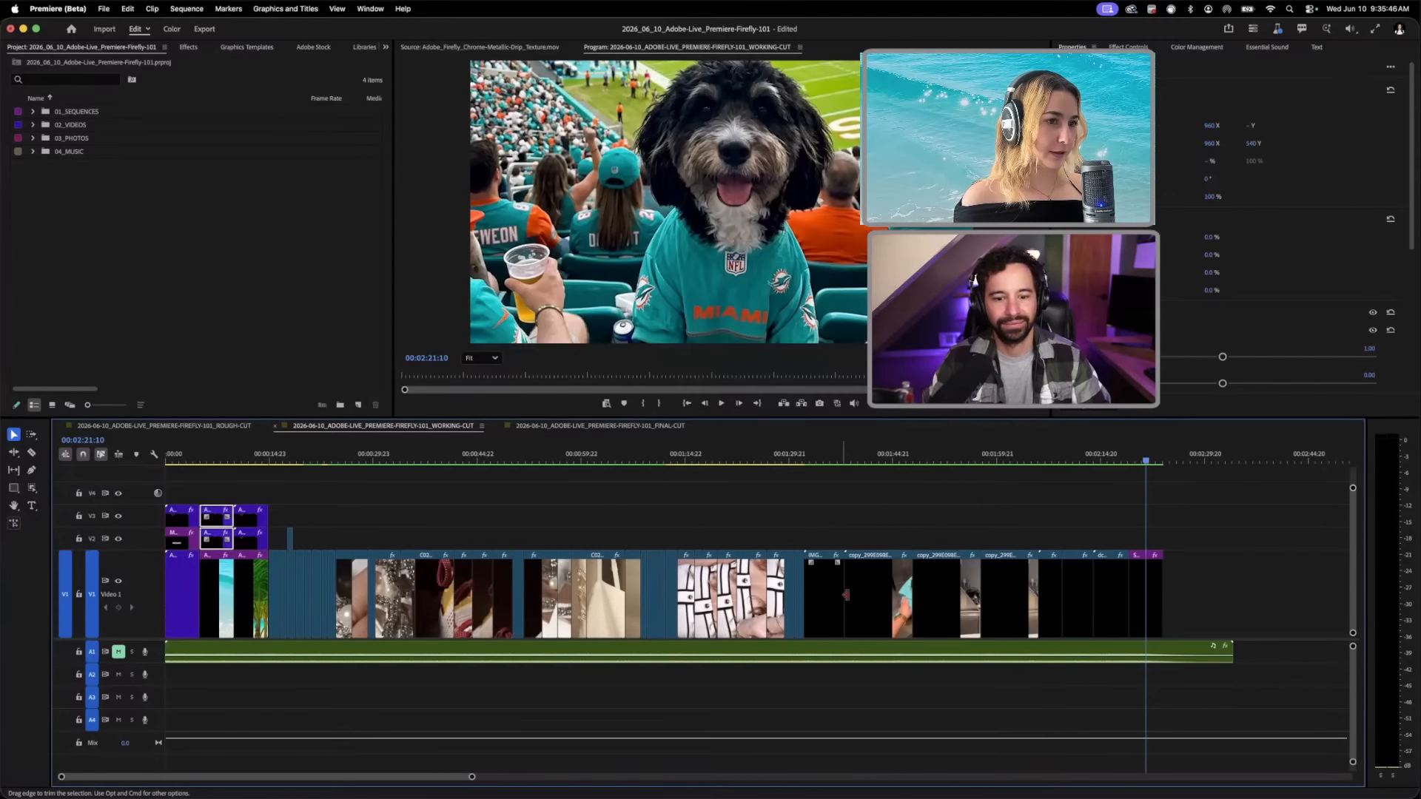
pyautogui.click(1146, 596)
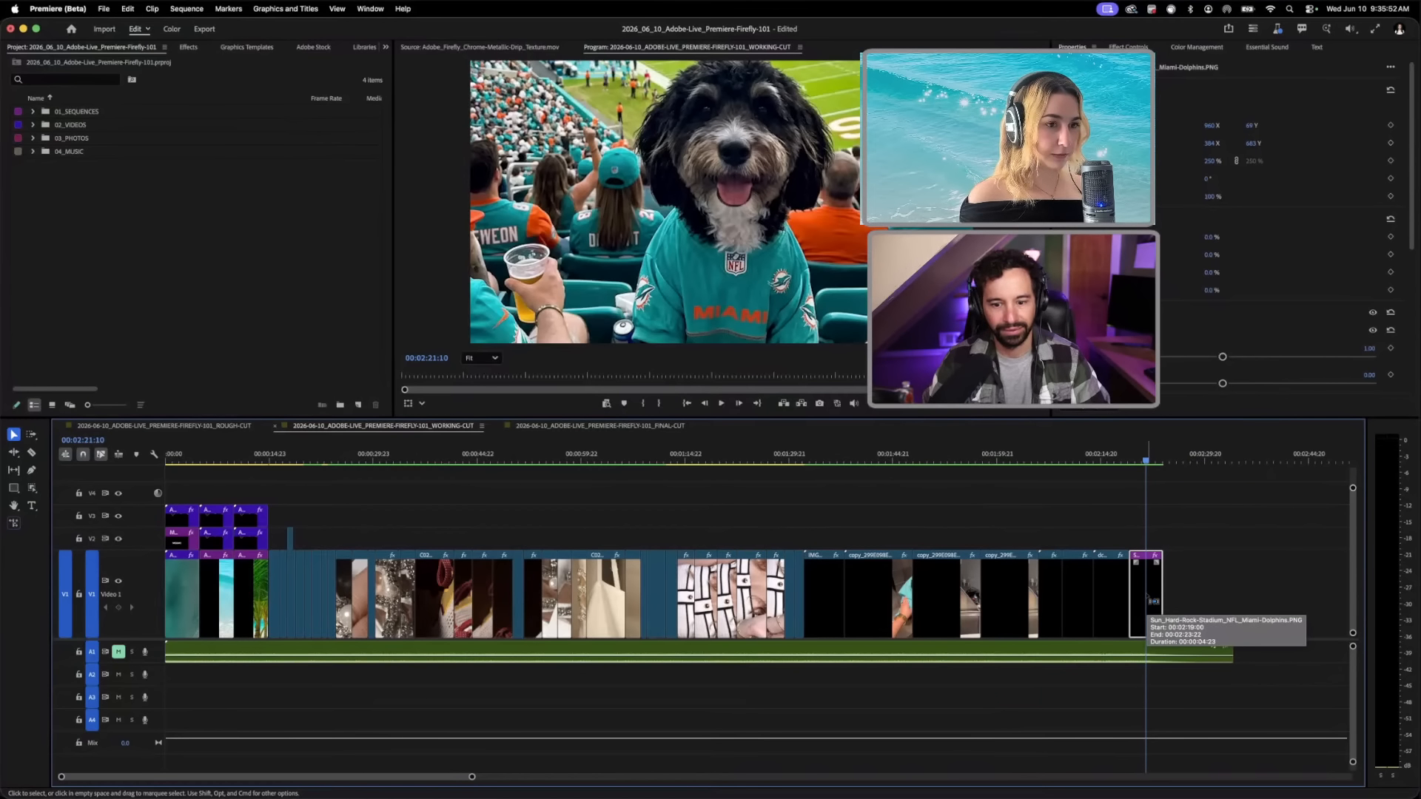
pyautogui.moveTo(1147, 596); pyautogui.dragTo(281, 586)
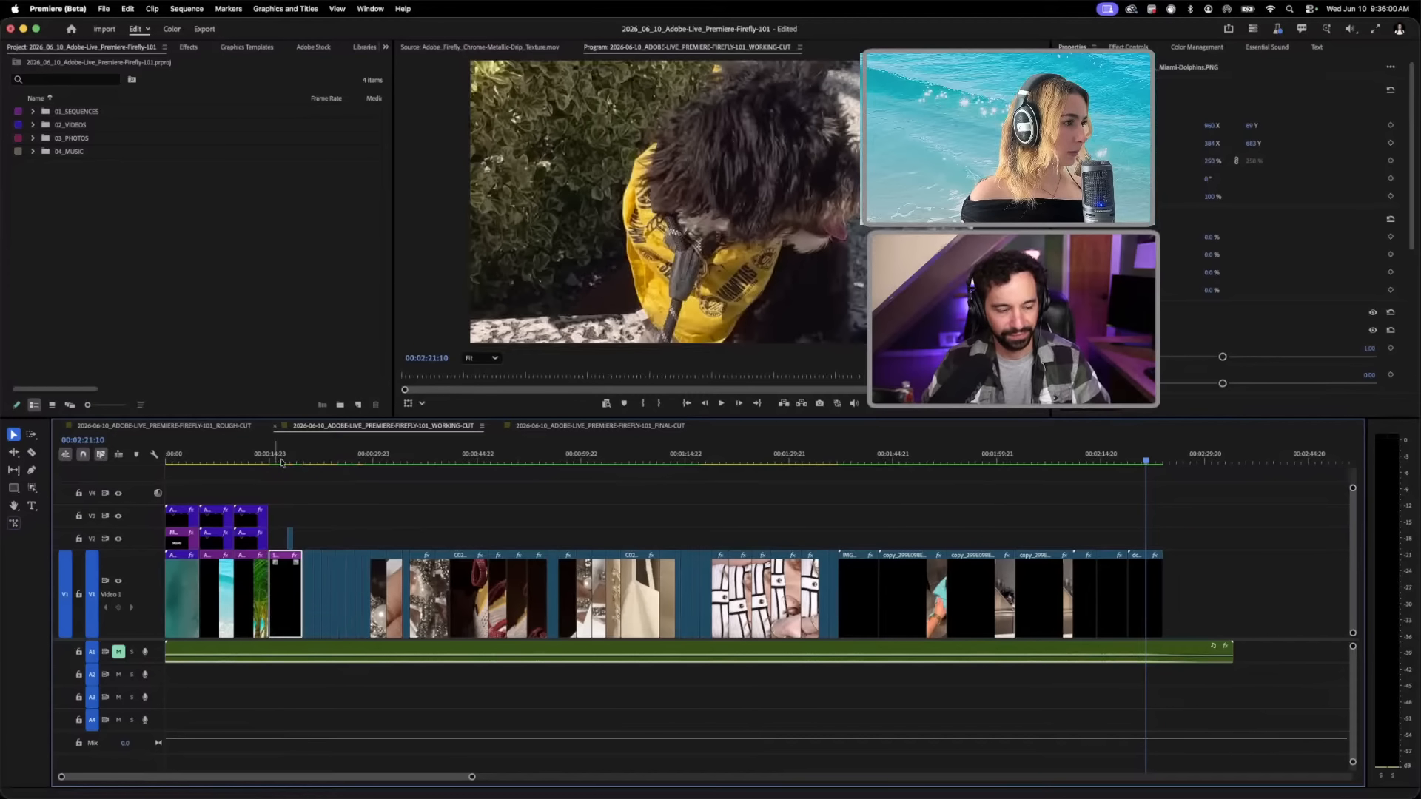
pyautogui.click(281, 459)
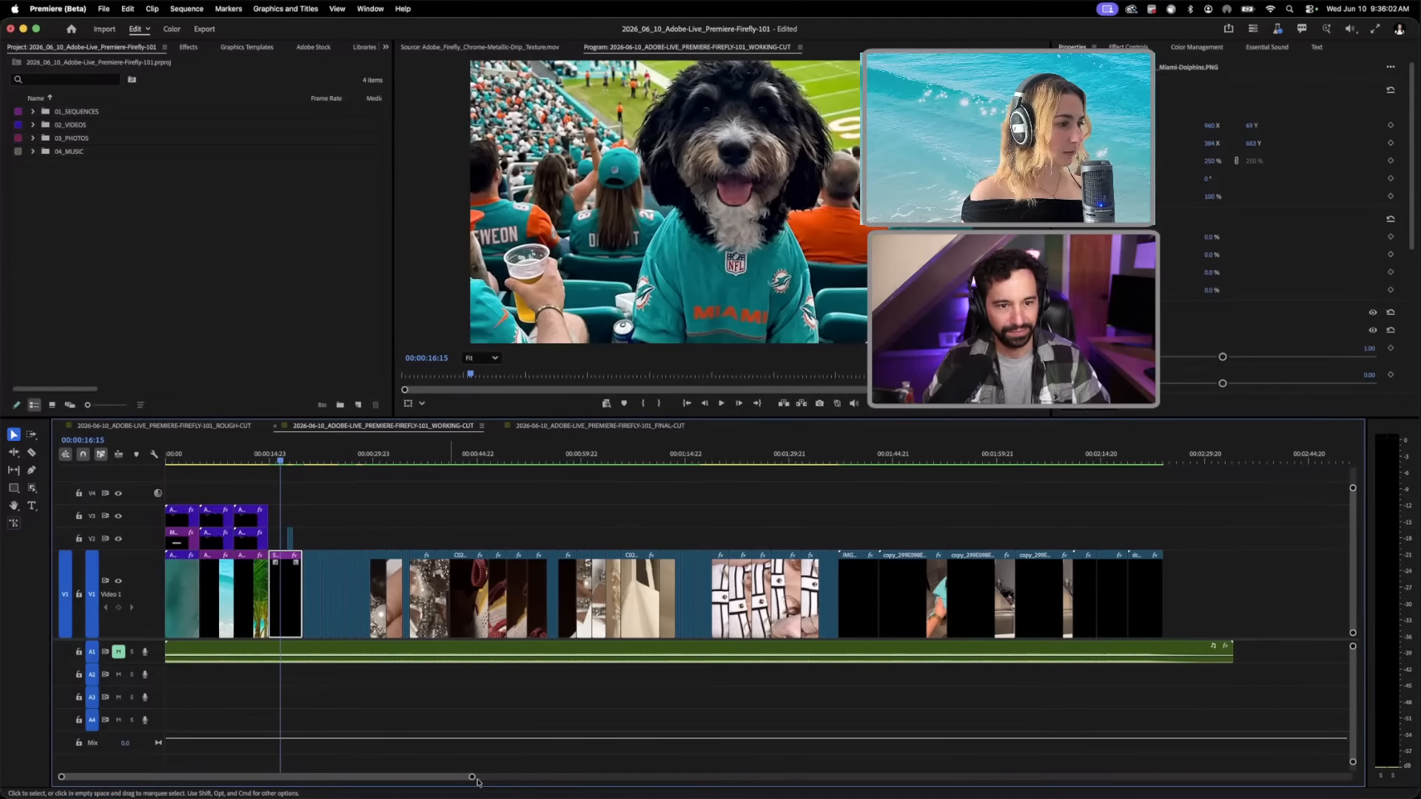
# Step: Check the frames around the moved stadium image and shift the short V2 ring clip off it to above the jewelry clips
pyautogui.moveTo(476, 779); pyautogui.dragTo(202, 778)
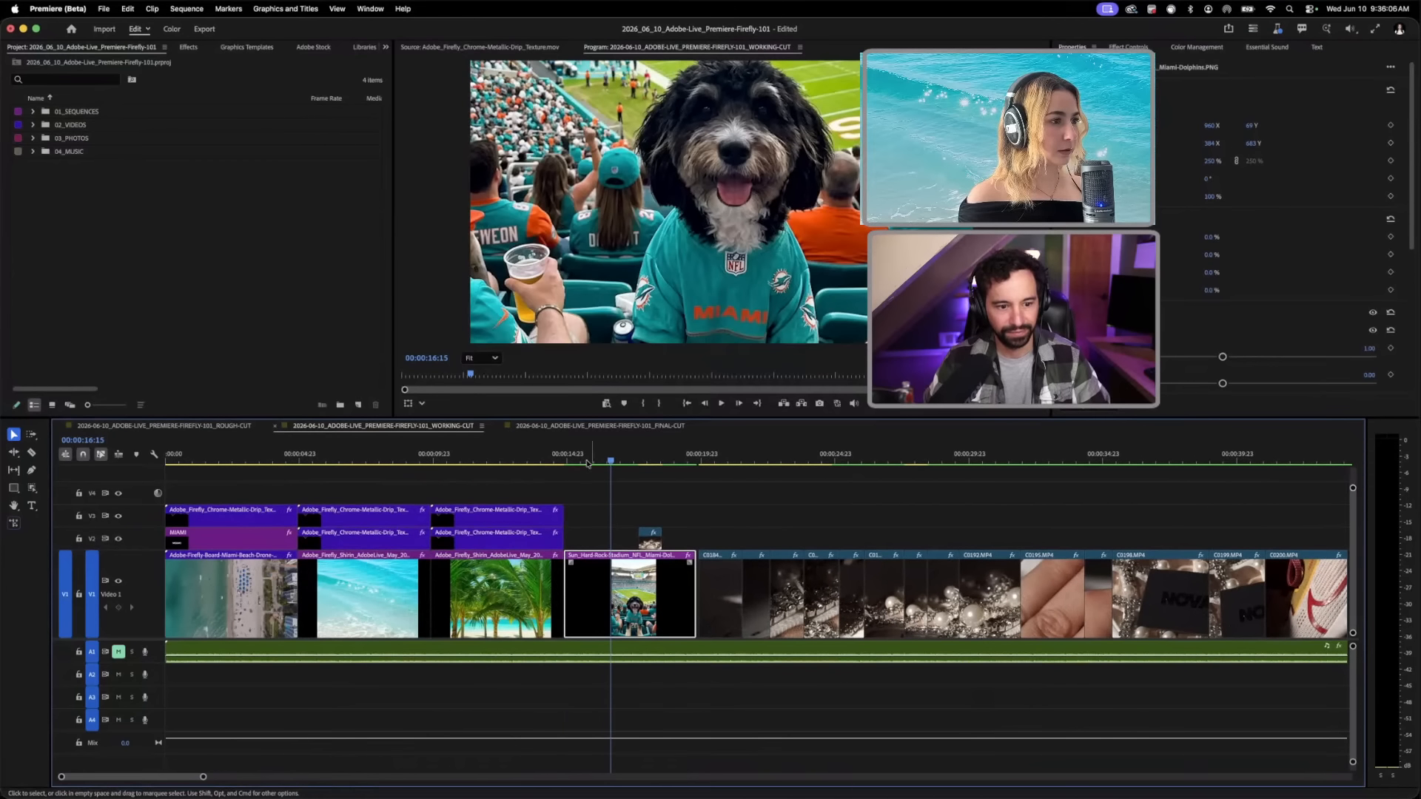
pyautogui.moveTo(587, 462)
pyautogui.mouseDown()
pyautogui.moveTo(547, 462)
pyautogui.moveTo(596, 464)
pyautogui.mouseUp()
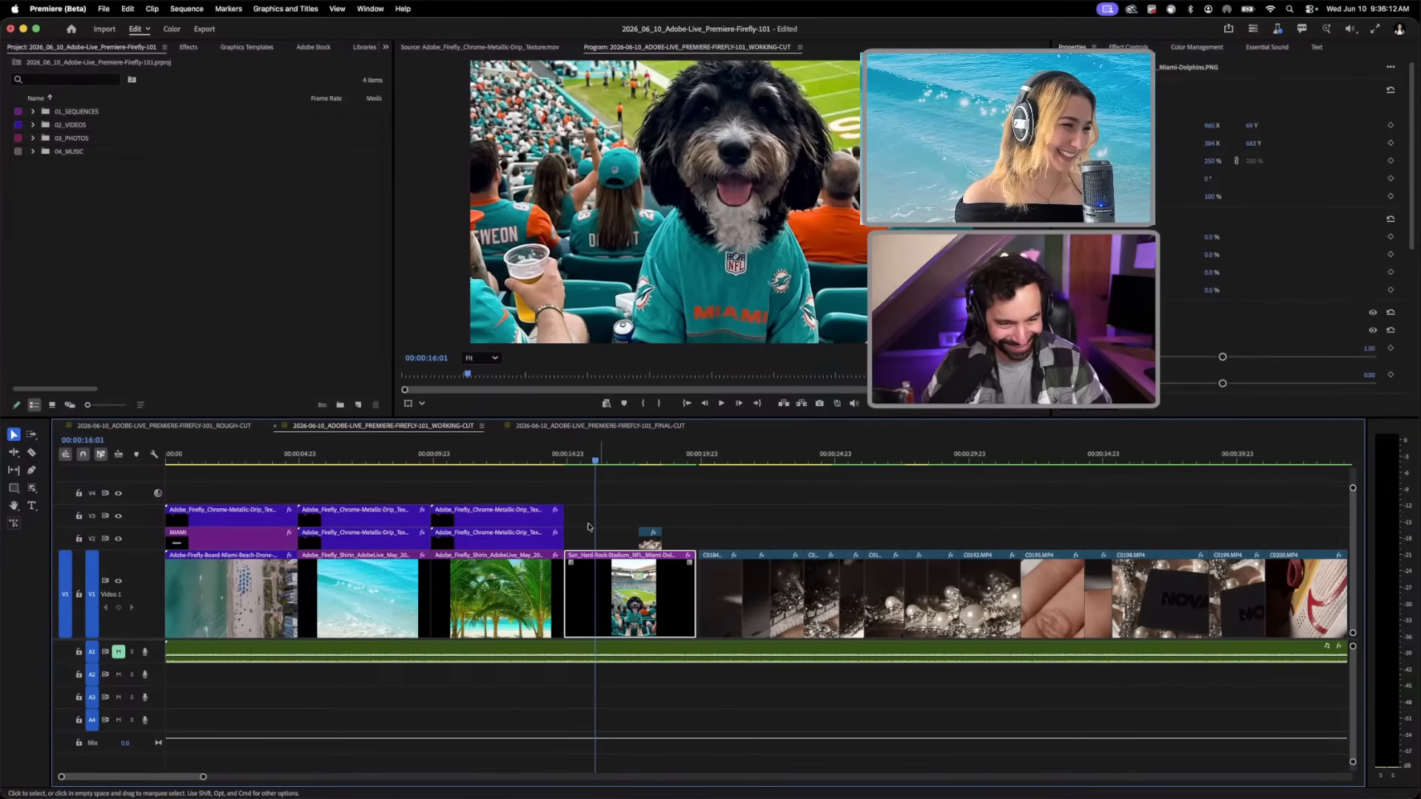
pyautogui.hscroll(2, 589, 526)
pyautogui.moveTo(565, 465)
pyautogui.mouseDown()
pyautogui.moveTo(592, 466)
pyautogui.moveTo(576, 468)
pyautogui.mouseUp()
pyautogui.click(563, 467)
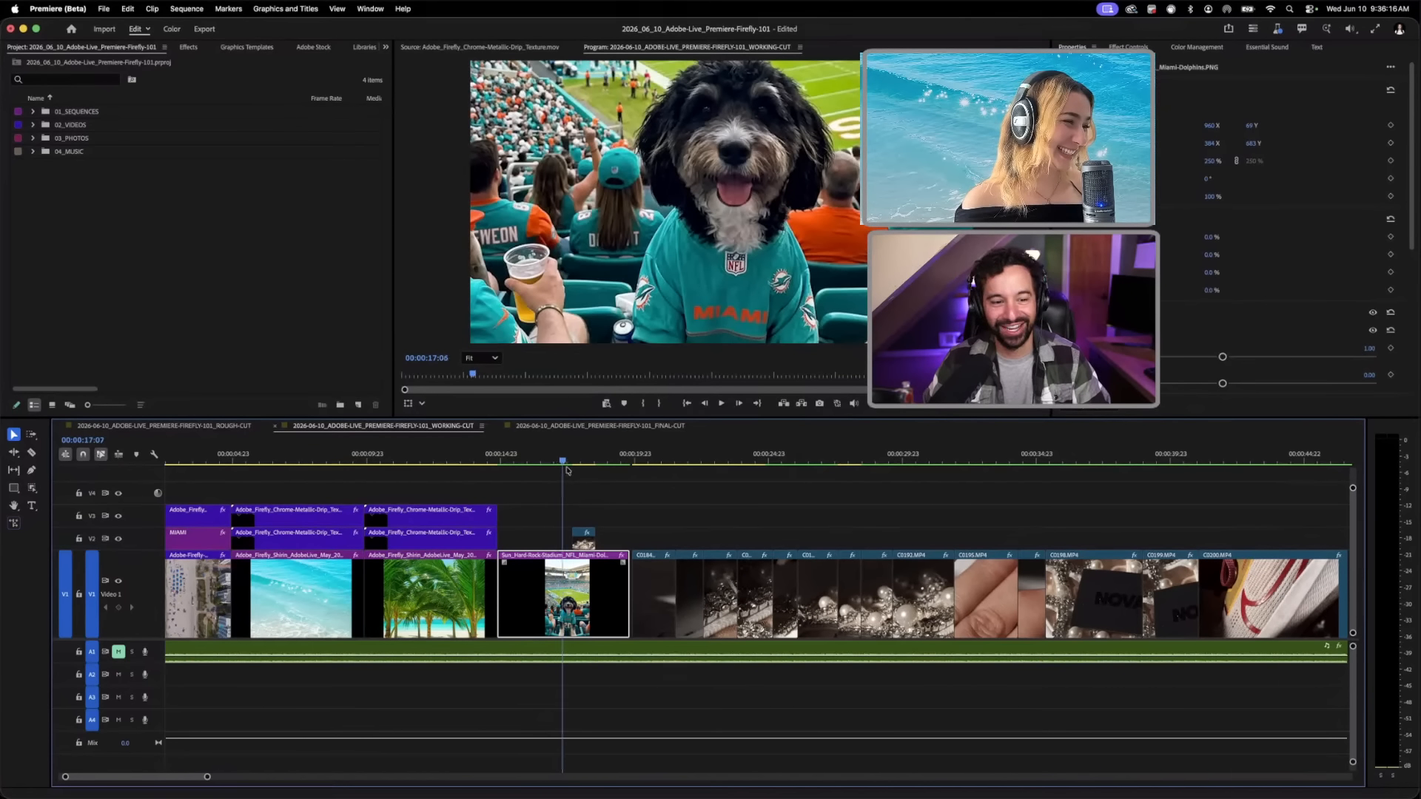
pyautogui.click(583, 461)
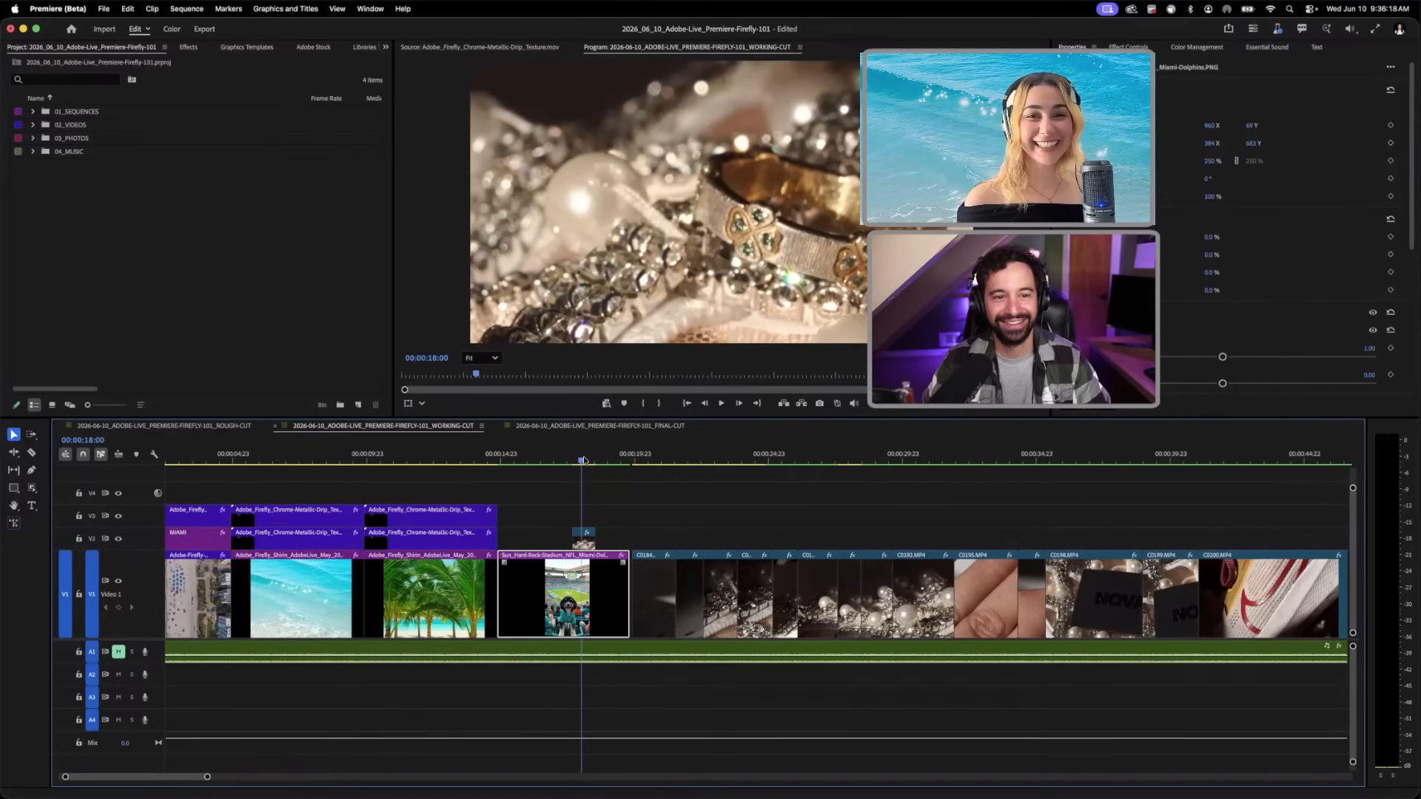
pyautogui.moveTo(584, 464); pyautogui.dragTo(578, 464)
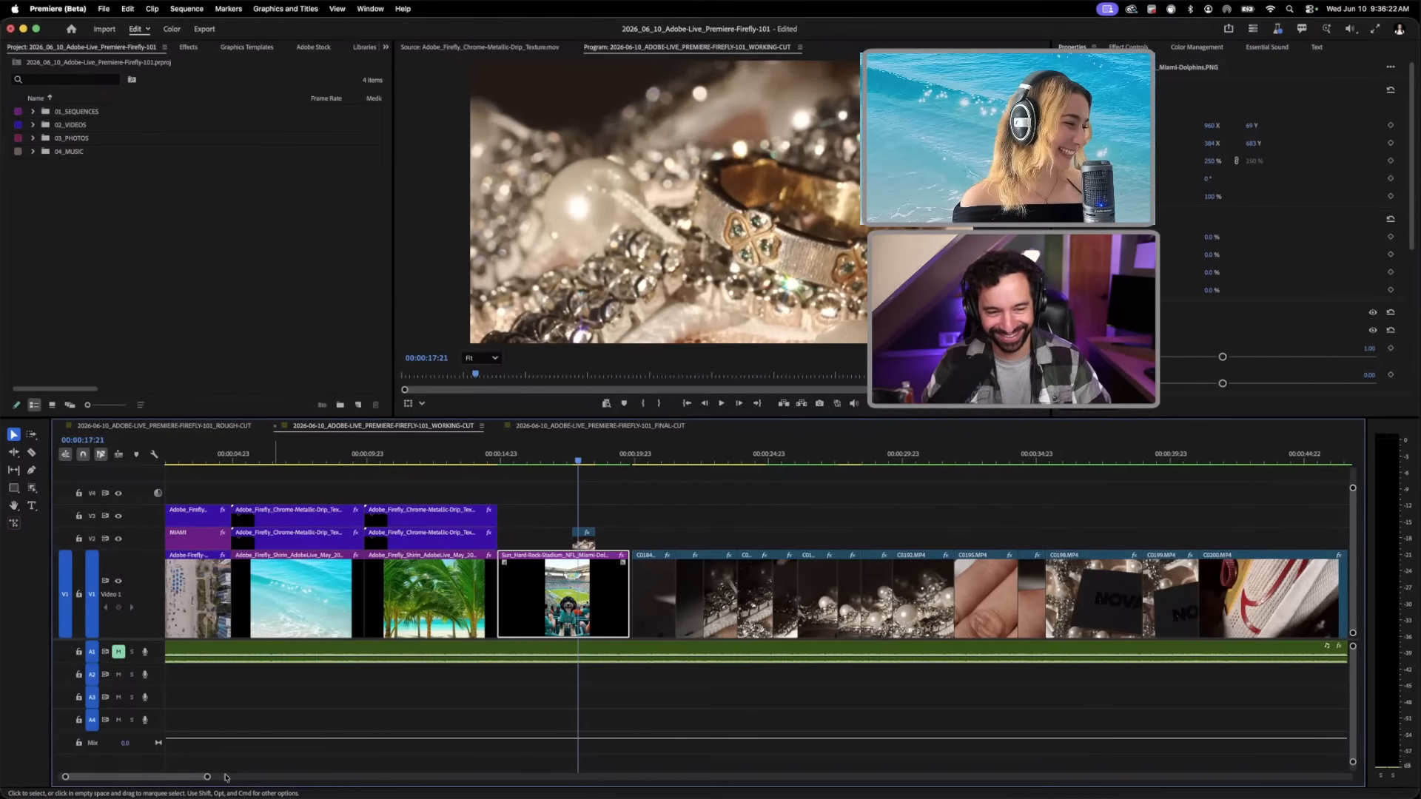
pyautogui.moveTo(207, 777); pyautogui.dragTo(259, 778)
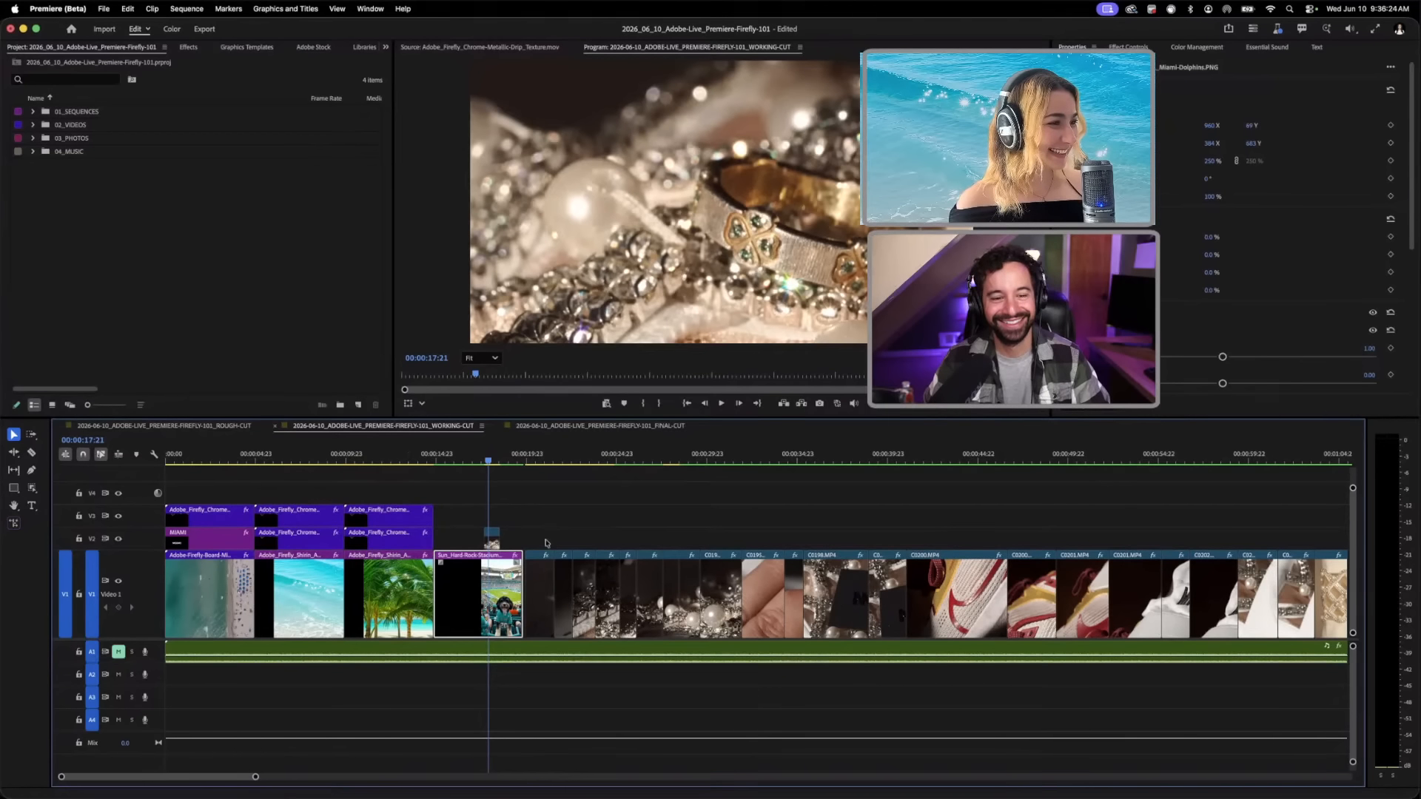
pyautogui.moveTo(495, 535); pyautogui.dragTo(563, 545)
# Step: Compare Fit and Fill framing on the stadium dog image, keep Fill, and set its vertical position to 49
pyautogui.moveTo(485, 460); pyautogui.dragTo(440, 474)
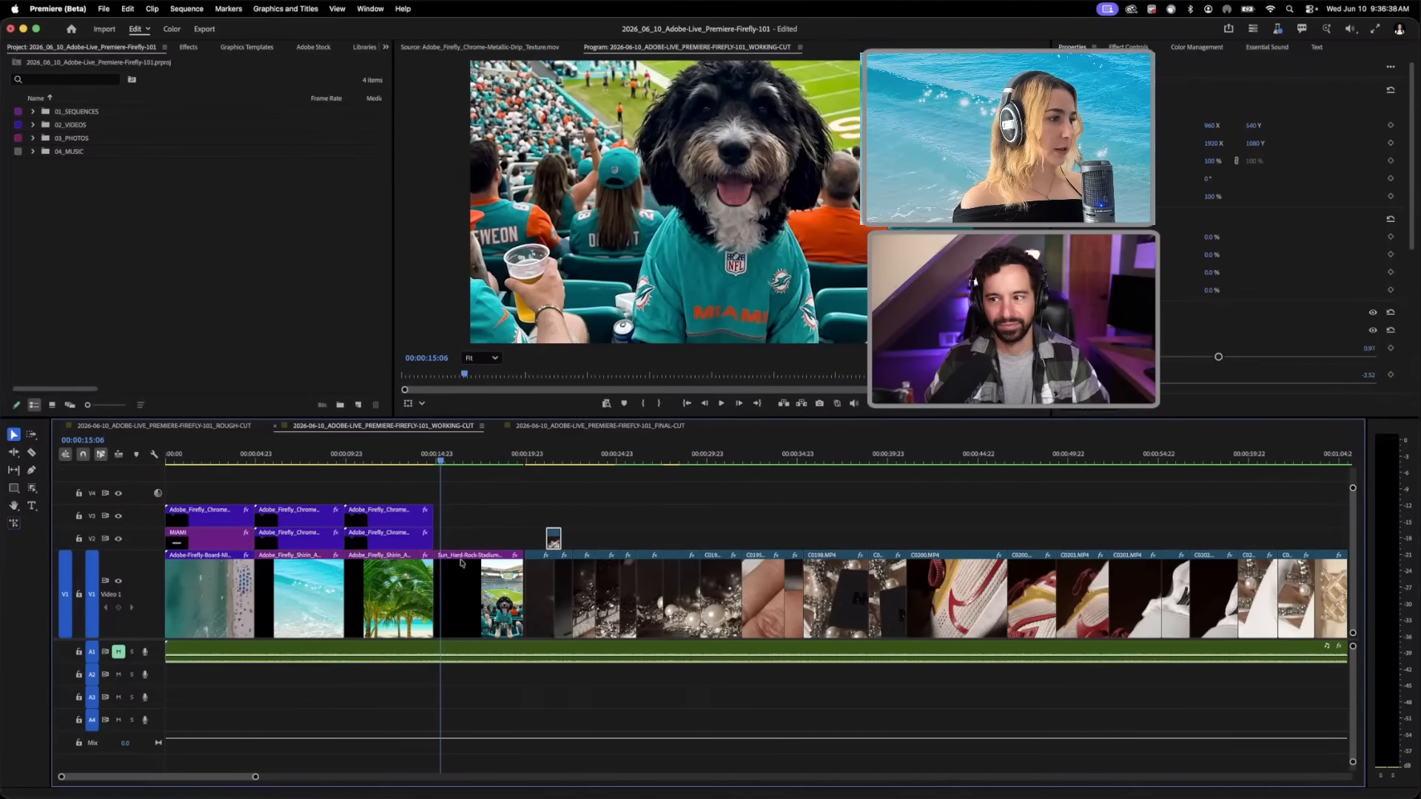
pyautogui.click(462, 585)
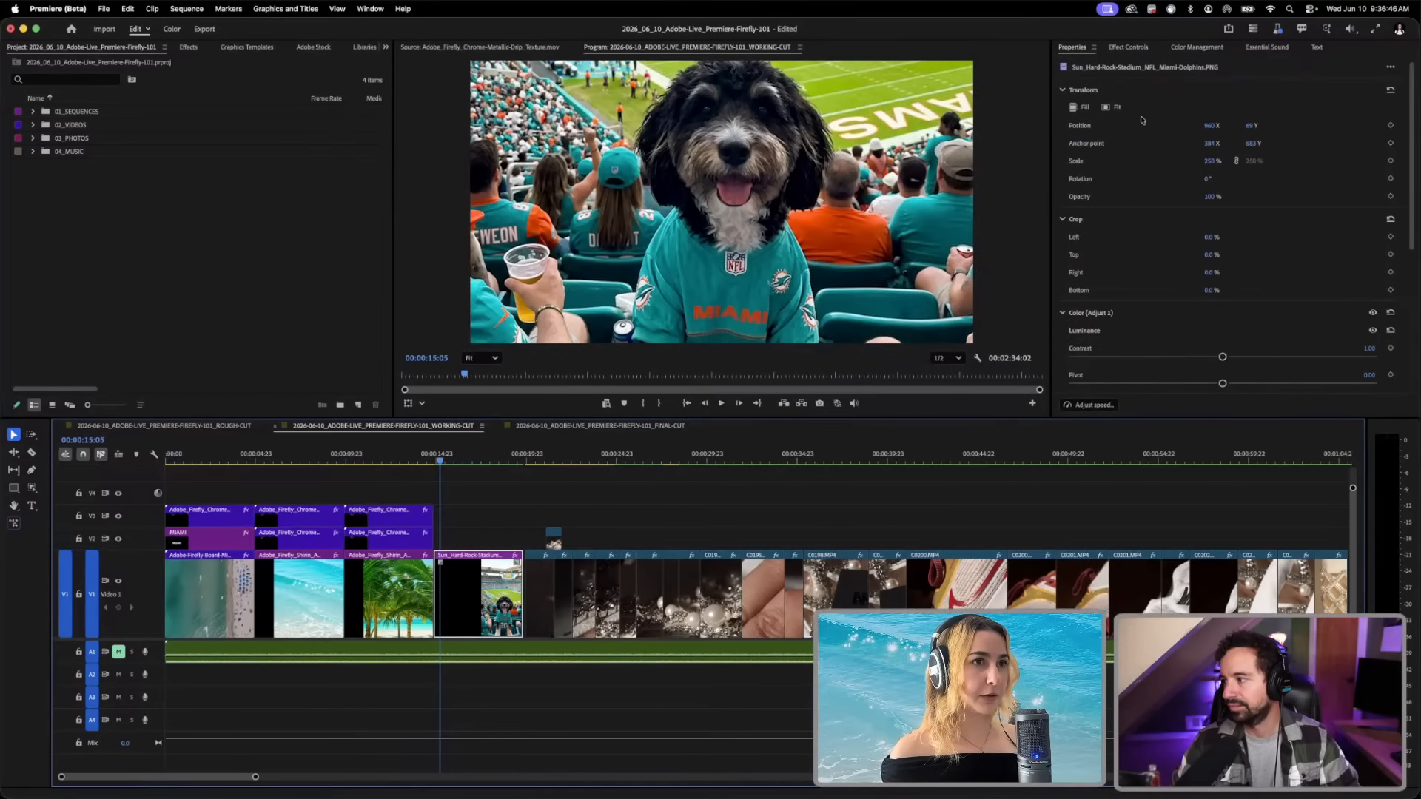
pyautogui.click(1108, 108)
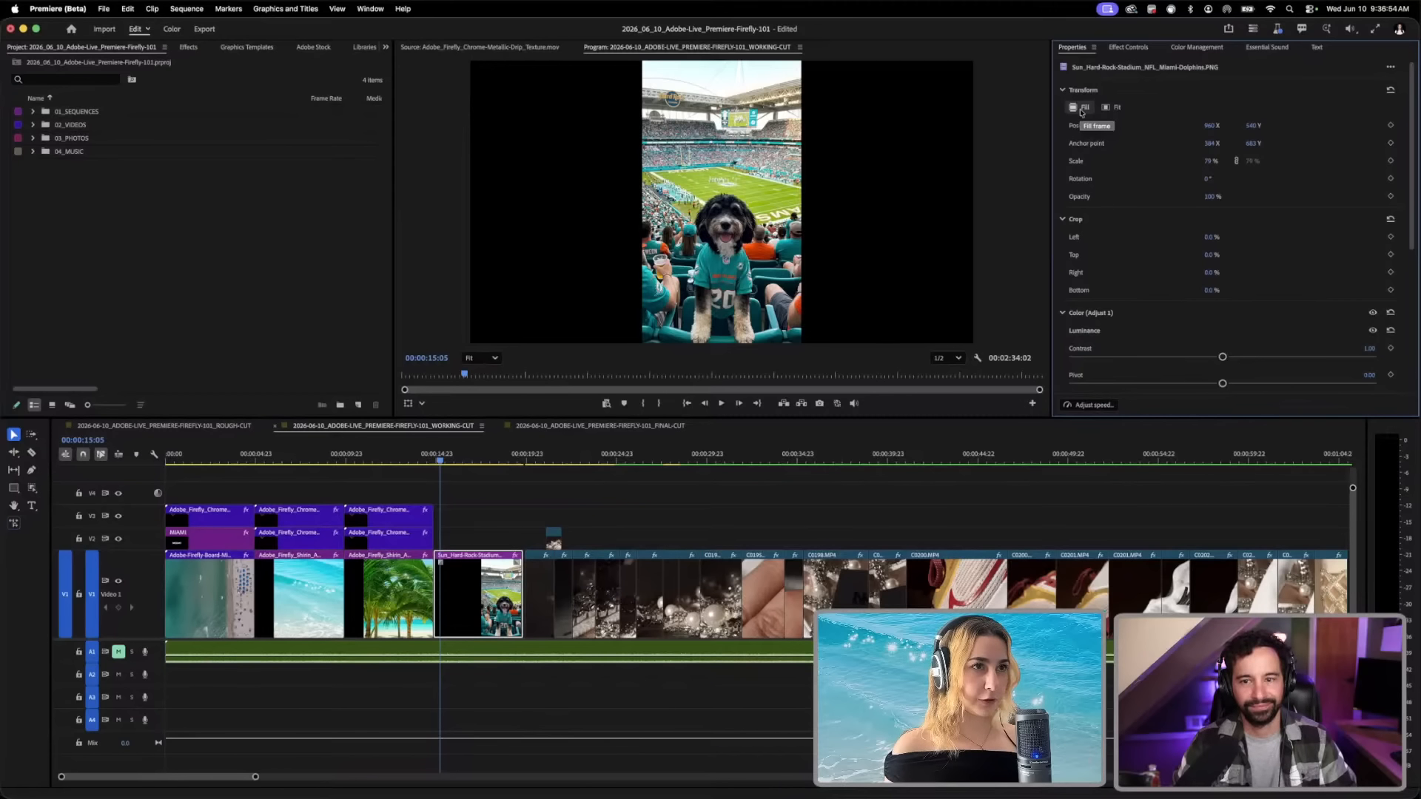
pyautogui.click(1082, 109)
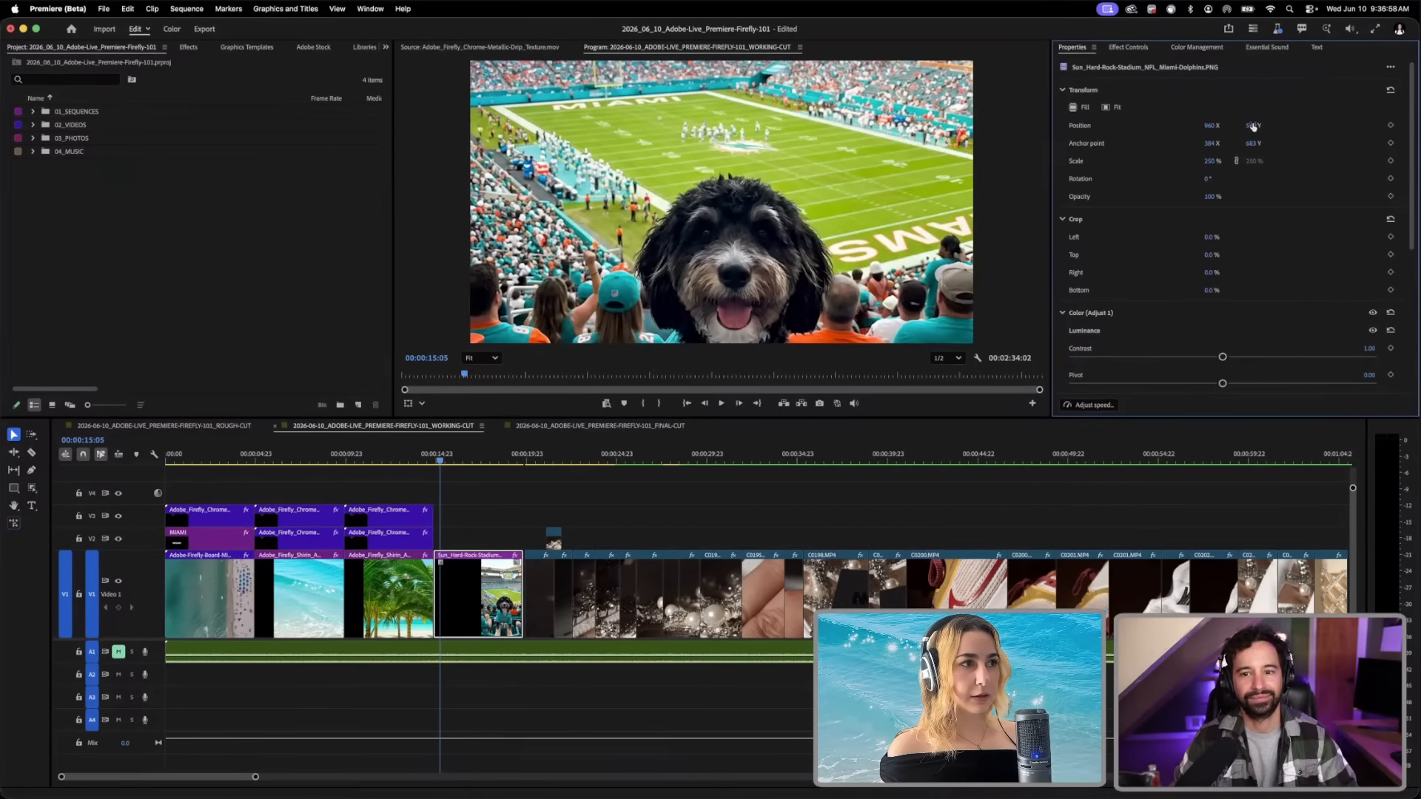
pyautogui.moveTo(1183, 125); pyautogui.dragTo(978, 122)
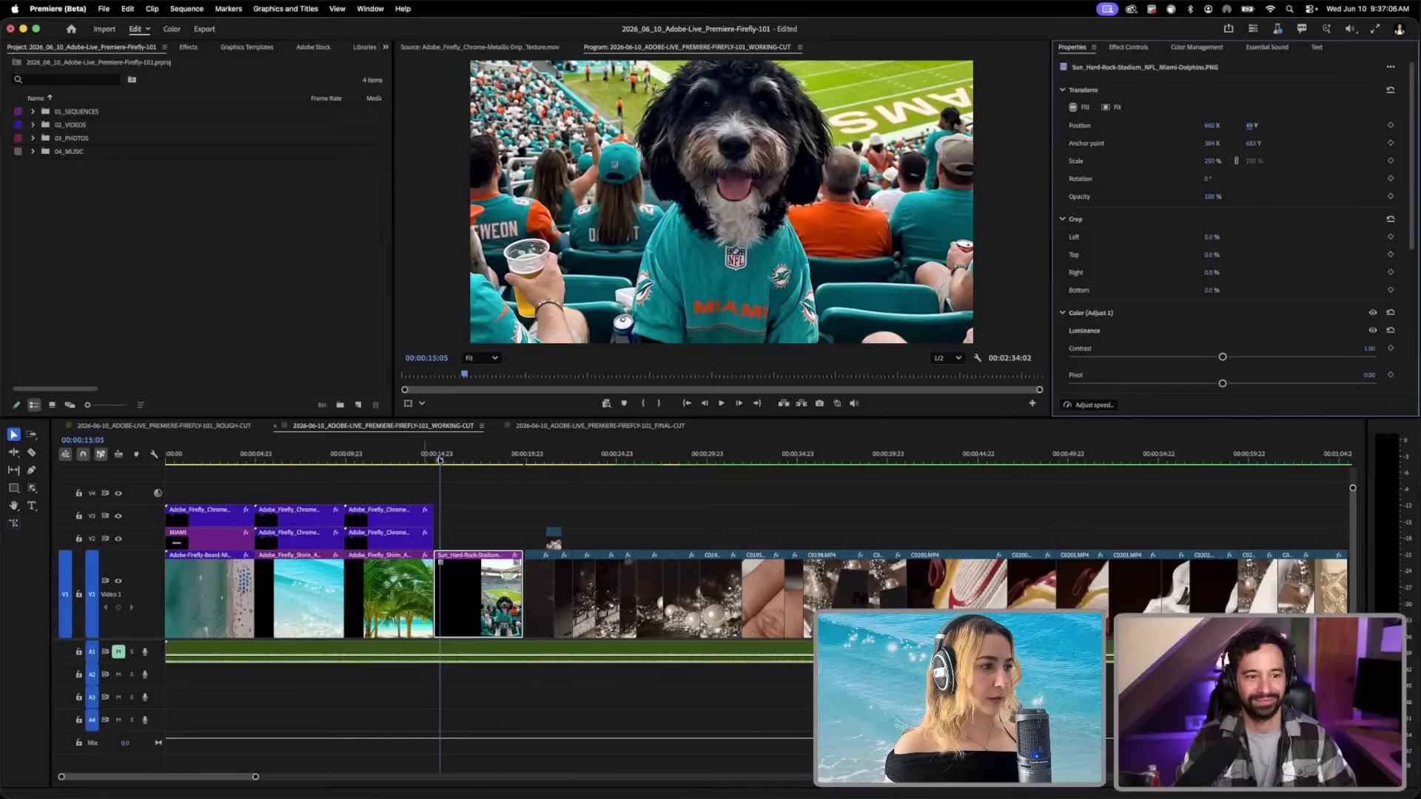
# Step: Animate the stadium image's position with keyframes, from vertical 49 at 00:00:15:00 to -2 at 00:00:19:15
pyautogui.moveTo(440, 458)
pyautogui.mouseDown()
pyautogui.moveTo(360, 465)
pyautogui.moveTo(435, 465)
pyautogui.mouseUp()
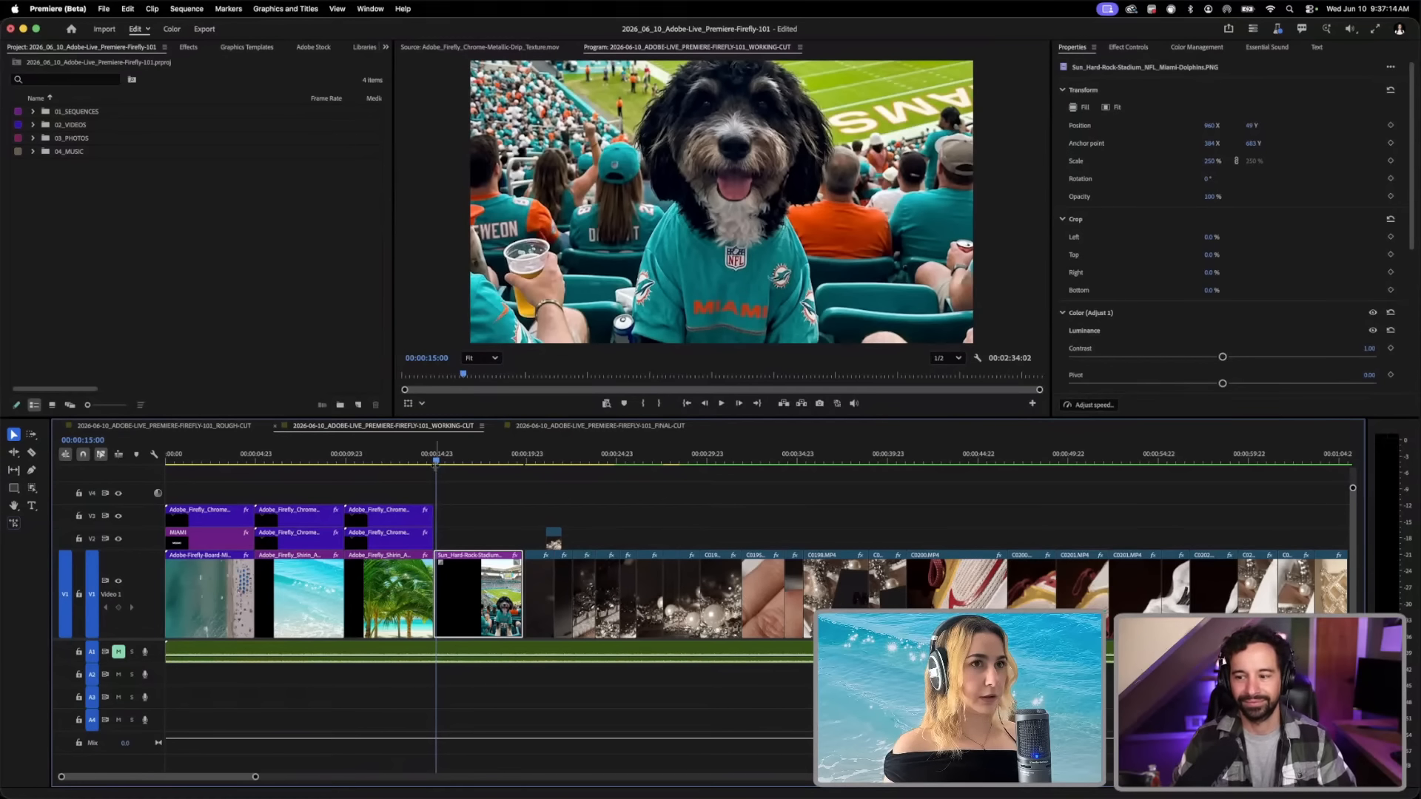
pyautogui.click(1391, 126)
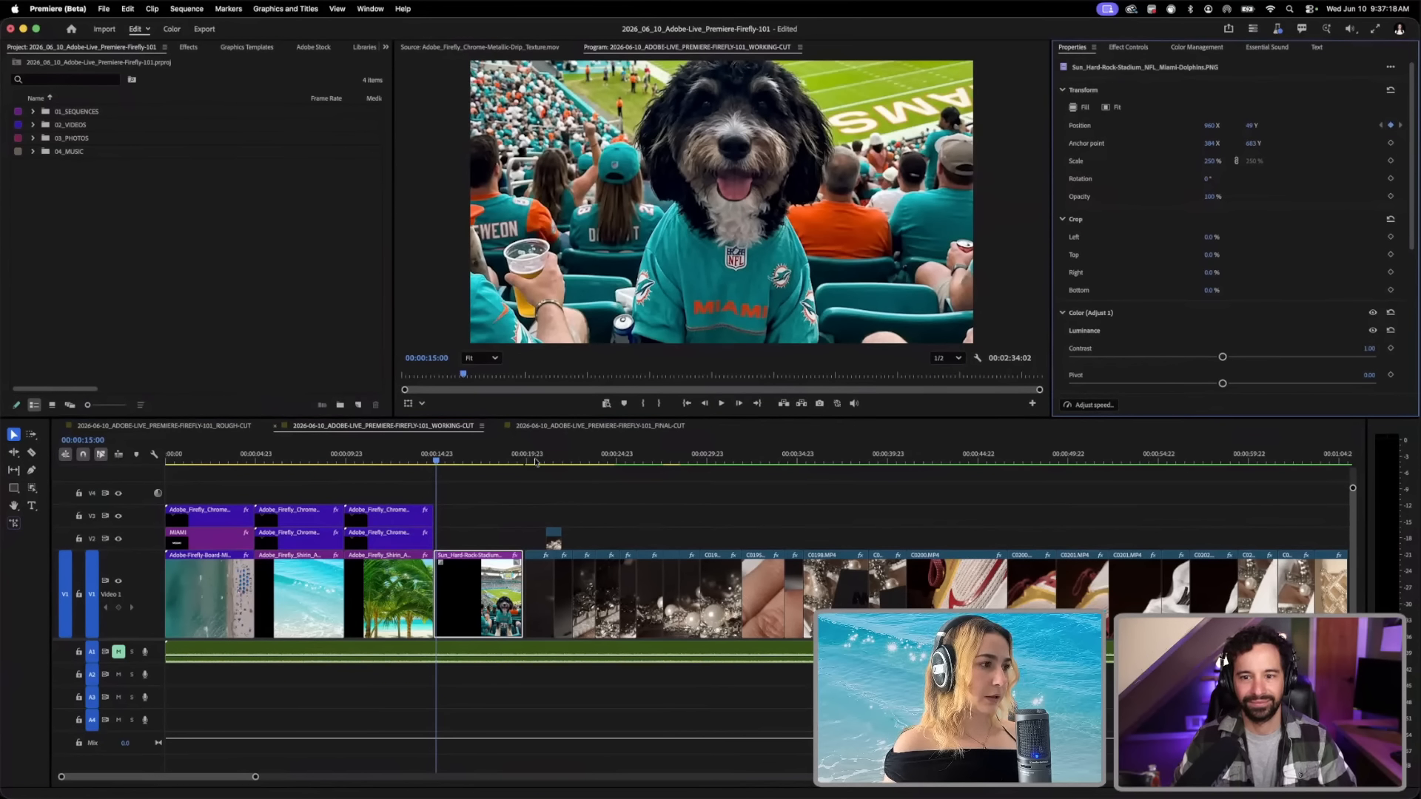
pyautogui.moveTo(437, 464); pyautogui.dragTo(529, 466)
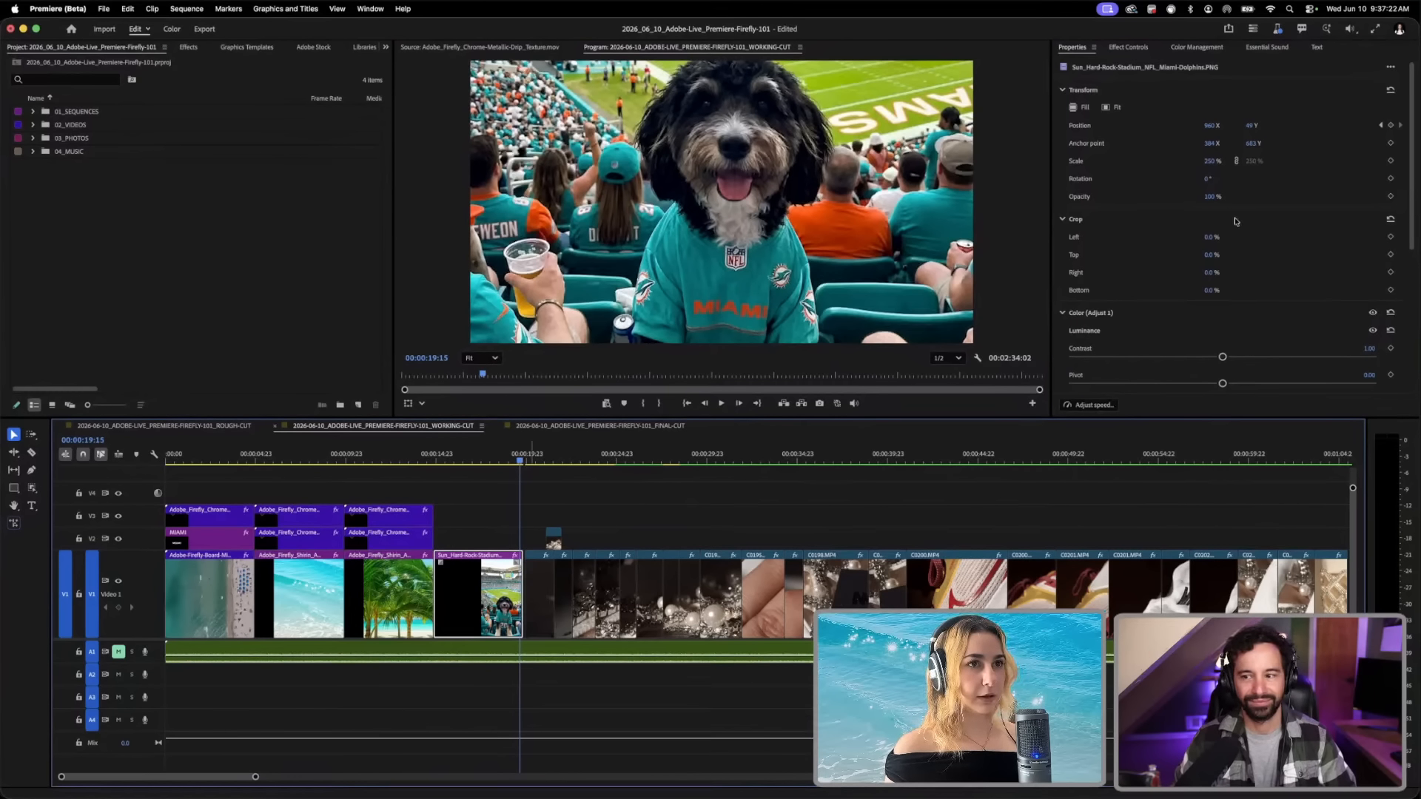
pyautogui.moveTo(1247, 125); pyautogui.dragTo(1224, 125)
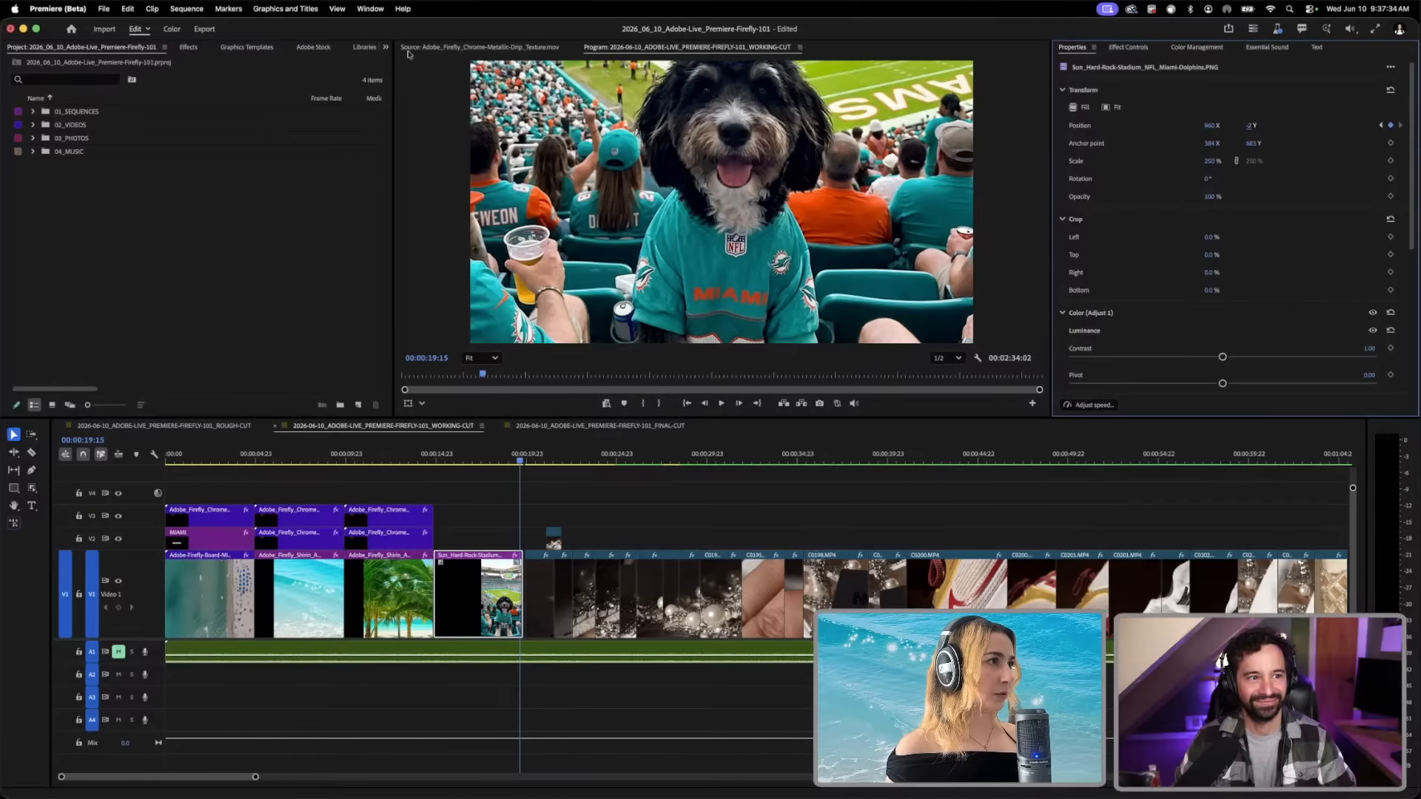
pyautogui.hotkey('shift', '7')
pyautogui.click(385, 48)
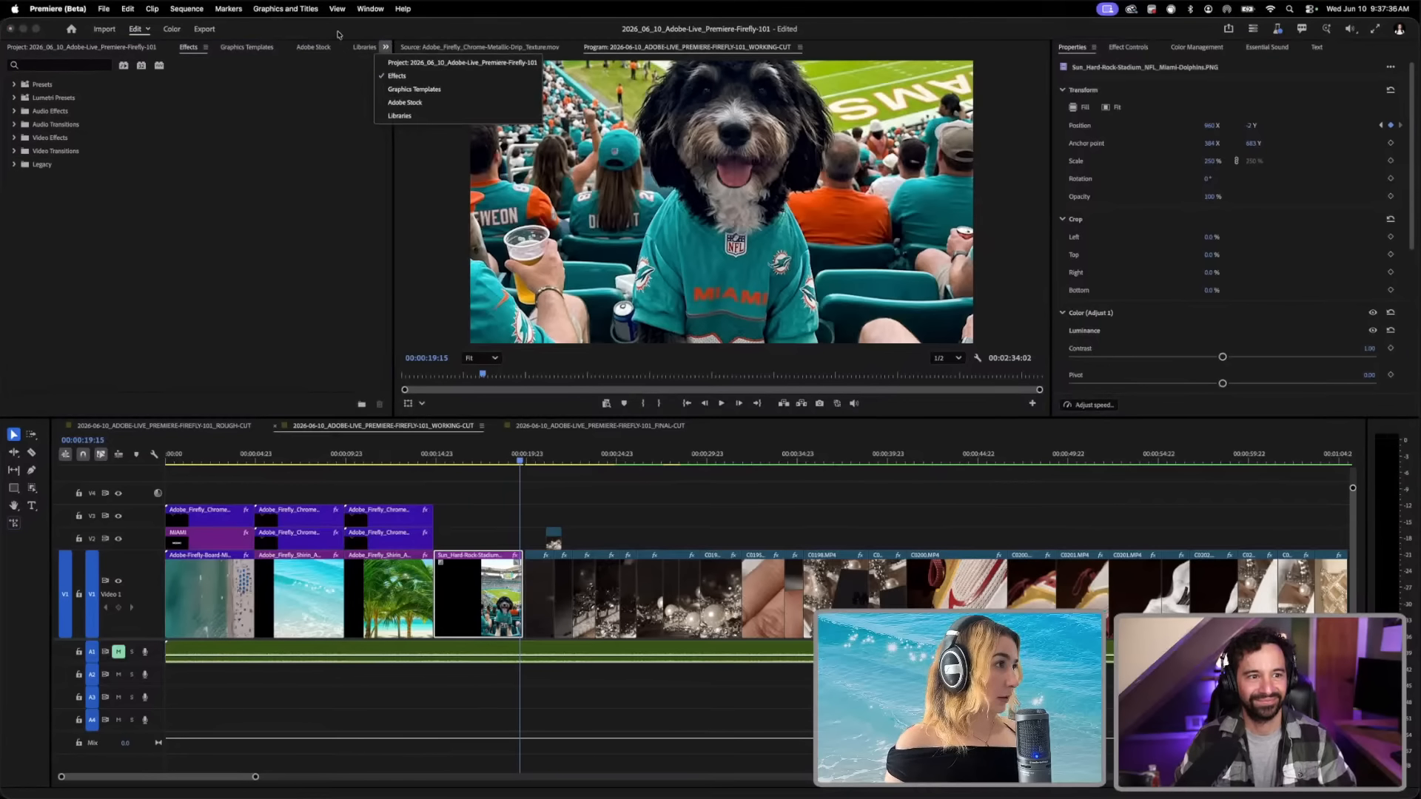
pyautogui.click(94, 48)
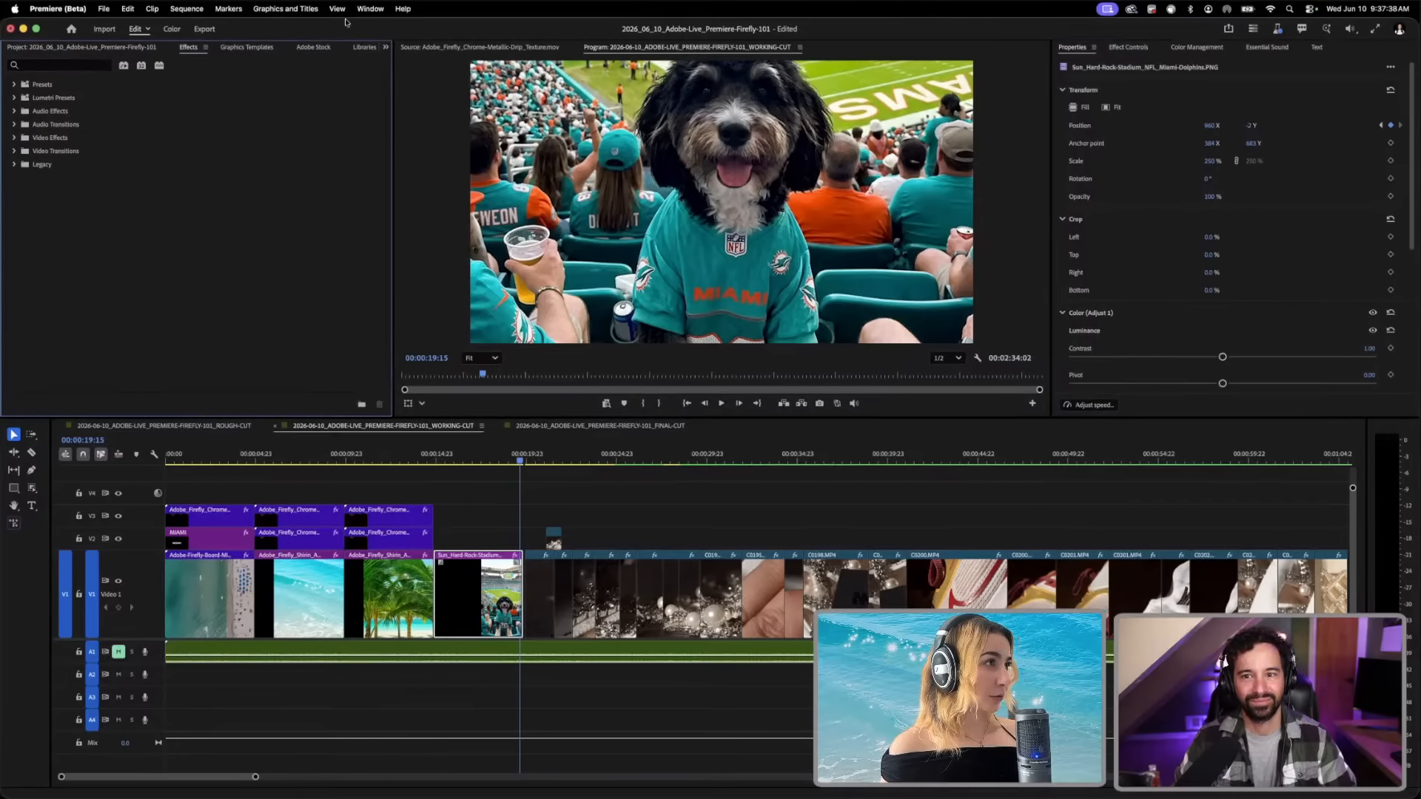
pyautogui.hotkey('shift', '1')
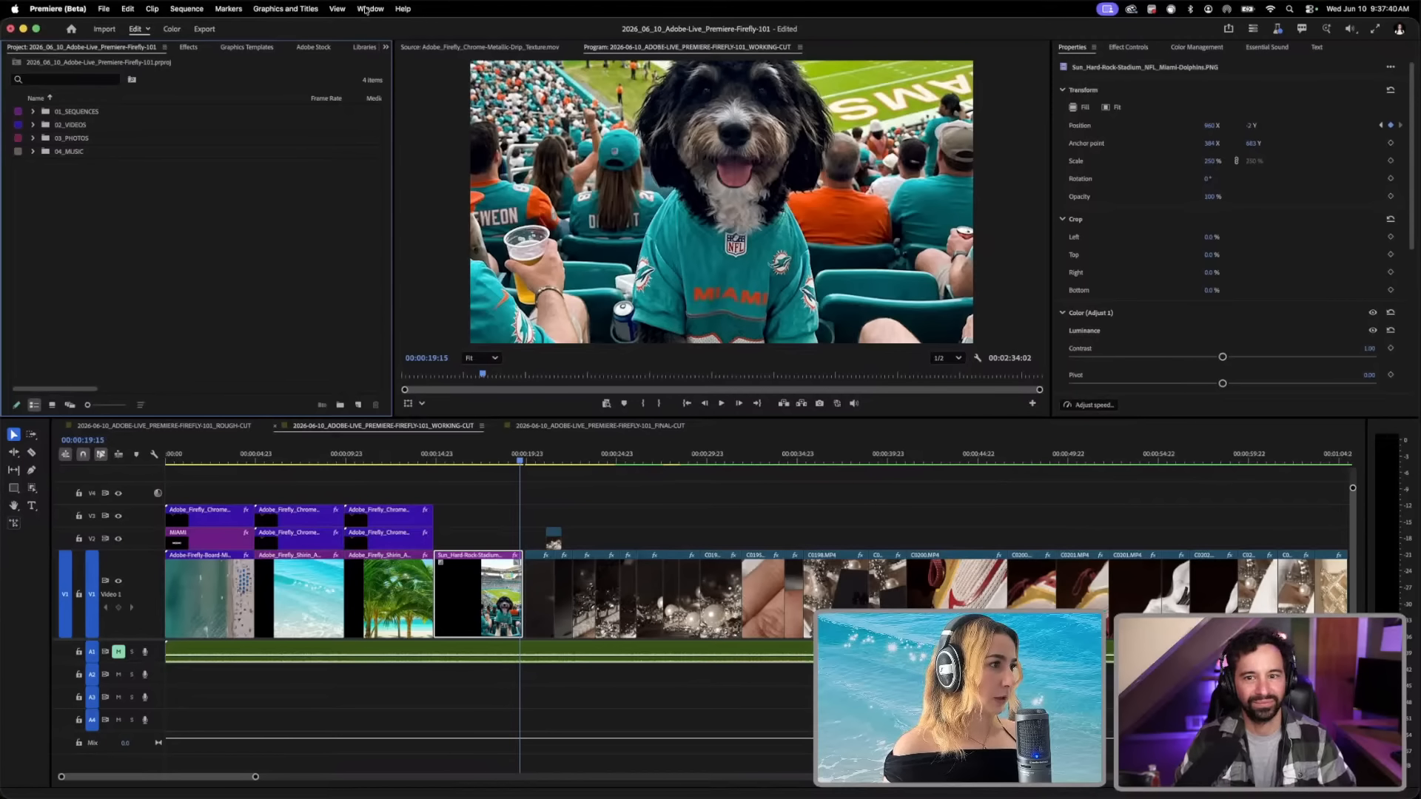
pyautogui.click(366, 10)
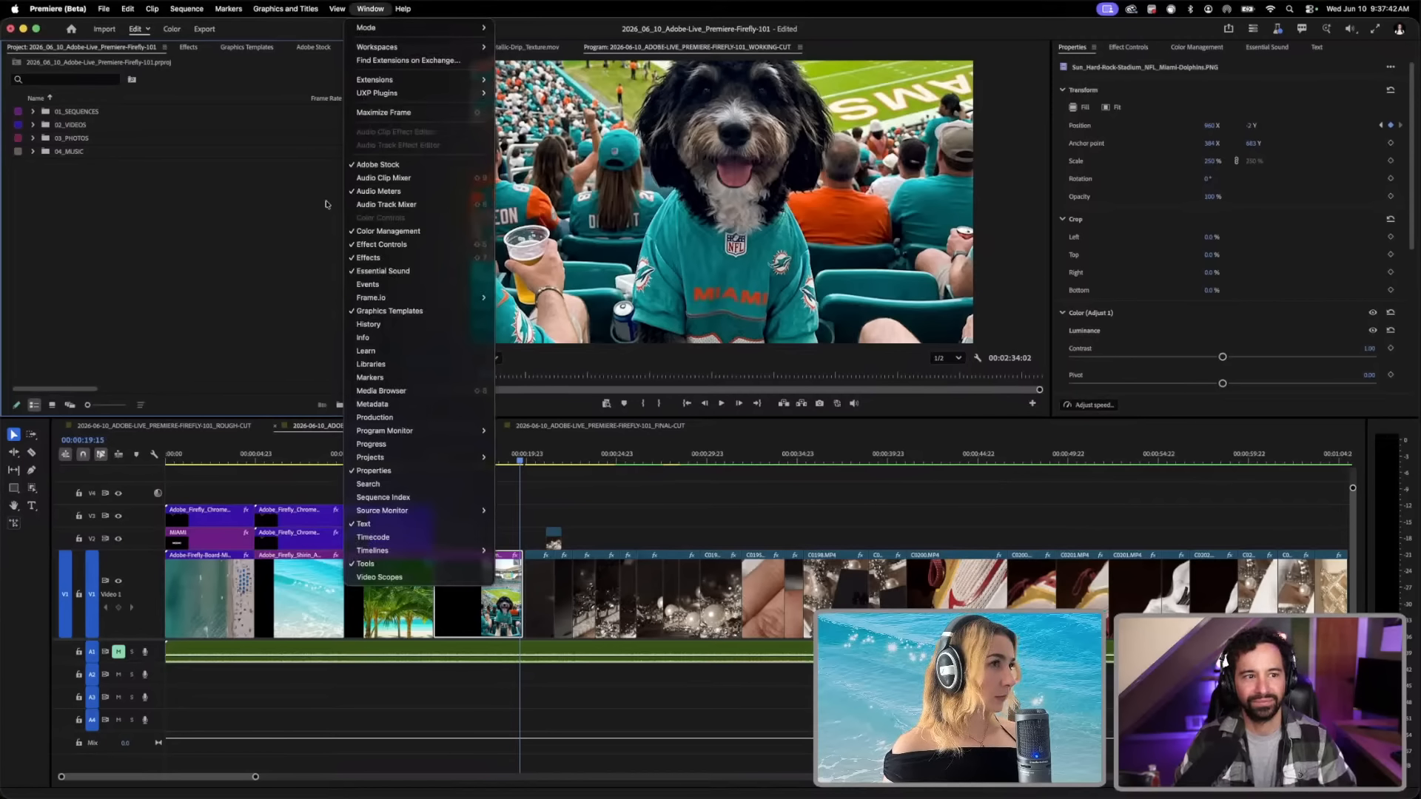
# Step: Apply Ease In temporal interpolation to both position keyframes of the stadium dog image and play the move back to check it
pyautogui.click(1145, 48)
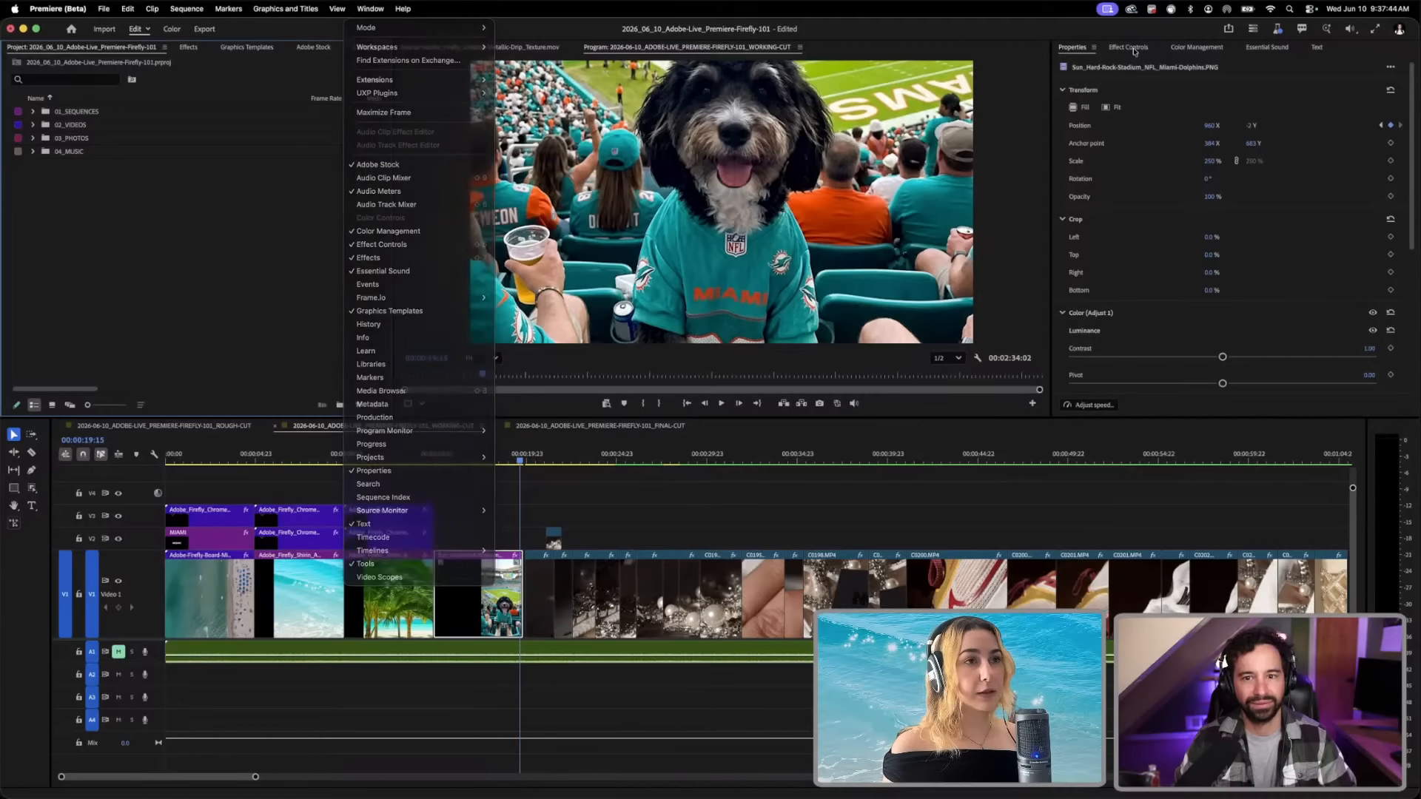
pyautogui.click(1145, 48)
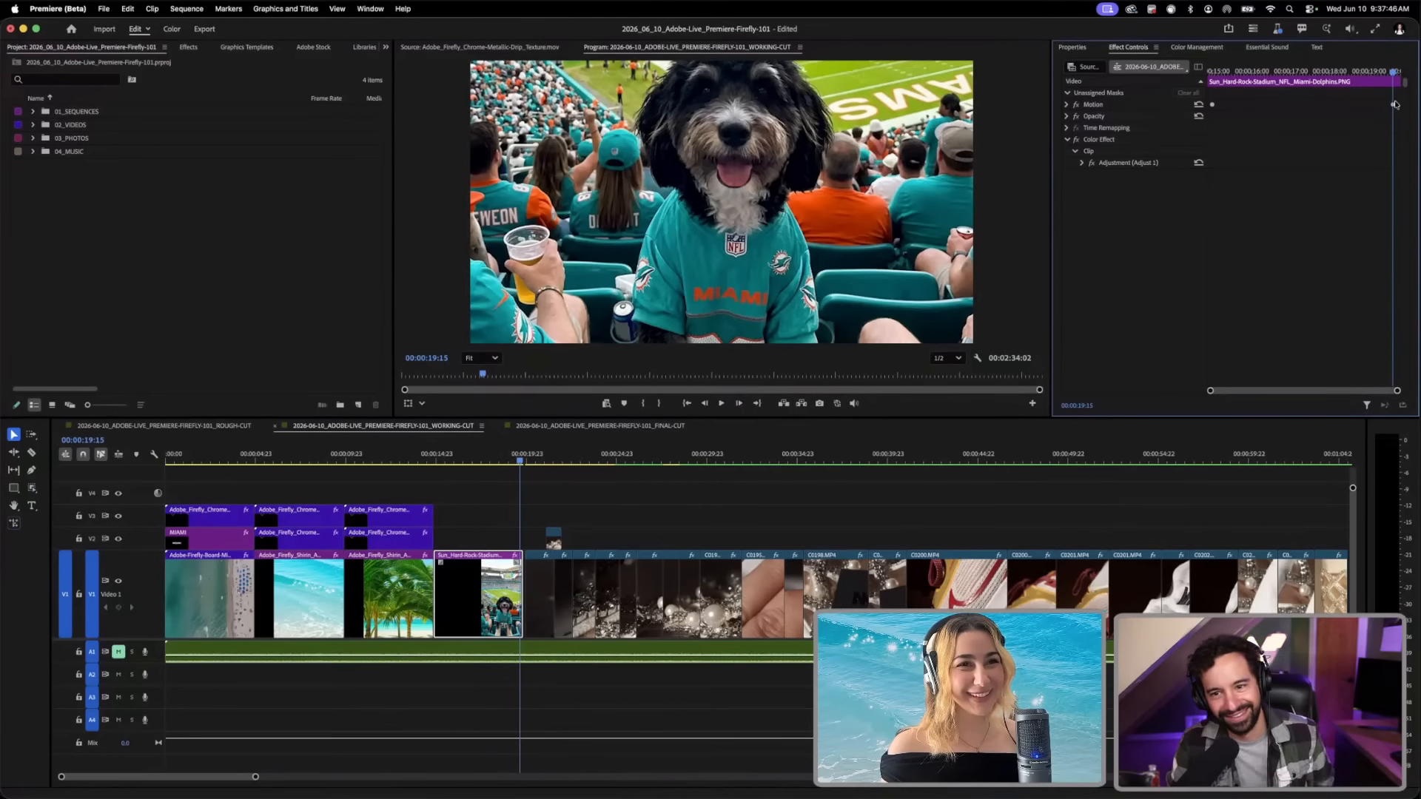
pyautogui.moveTo(1394, 96); pyautogui.dragTo(1184, 135)
pyautogui.click(1067, 105)
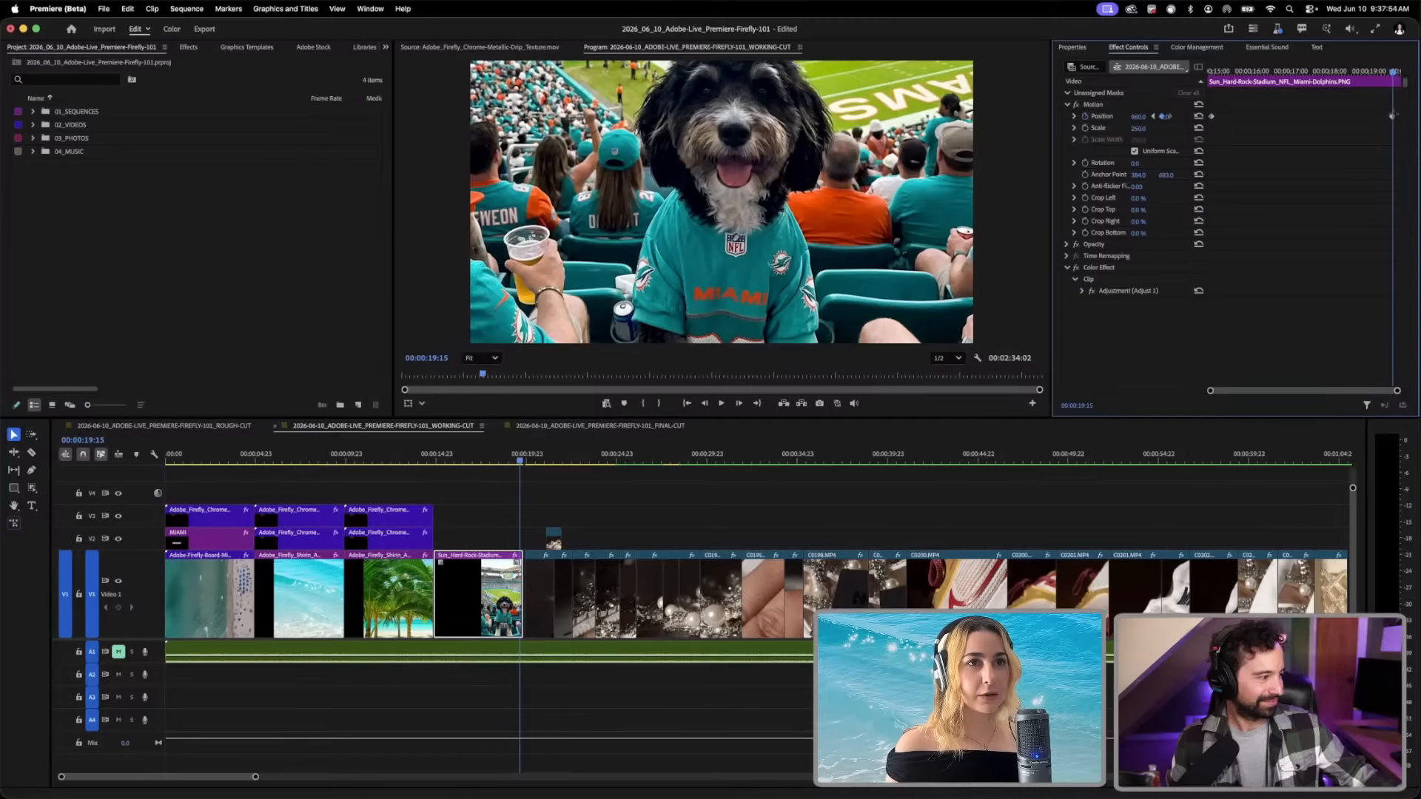
pyautogui.moveTo(1219, 139); pyautogui.dragTo(1147, 139)
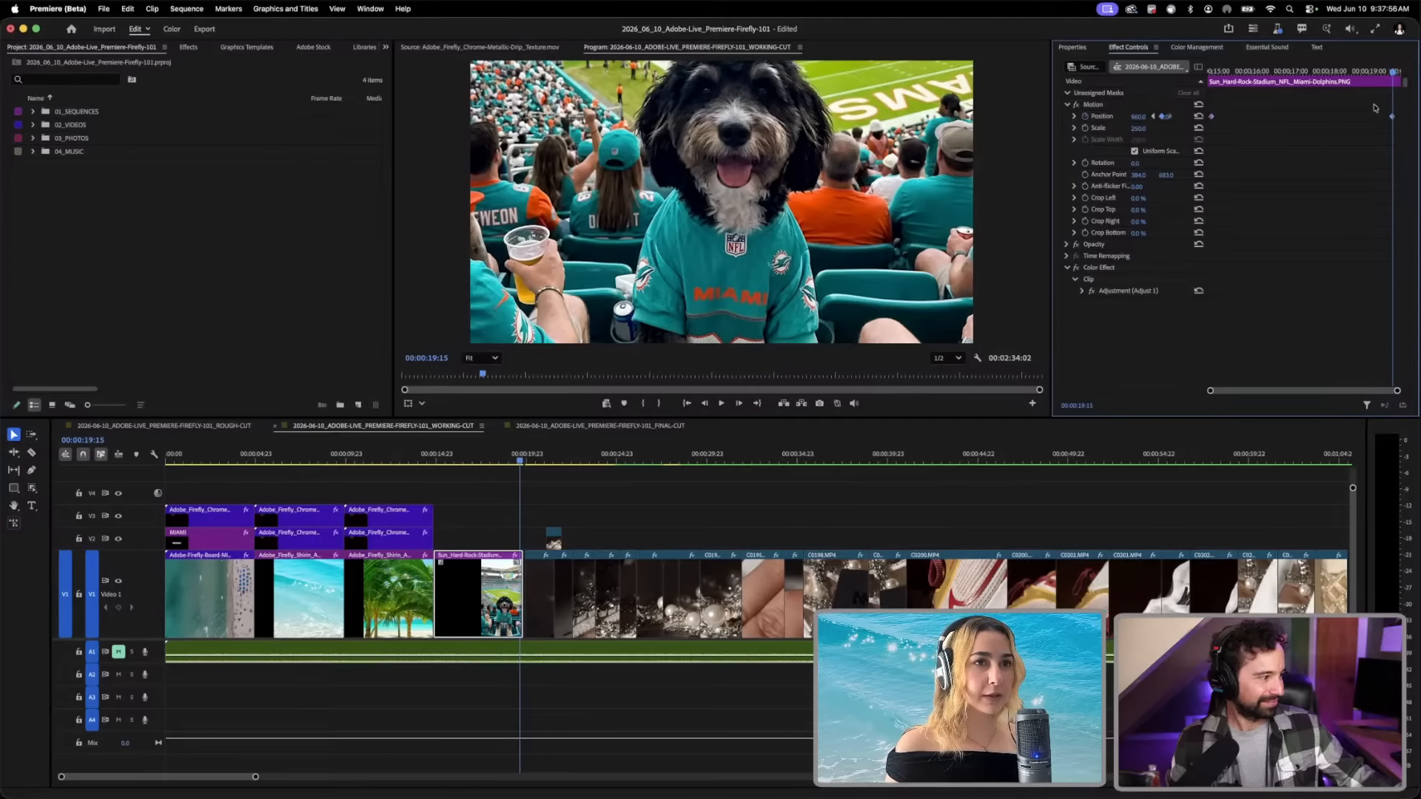
pyautogui.rightClick(1394, 119)
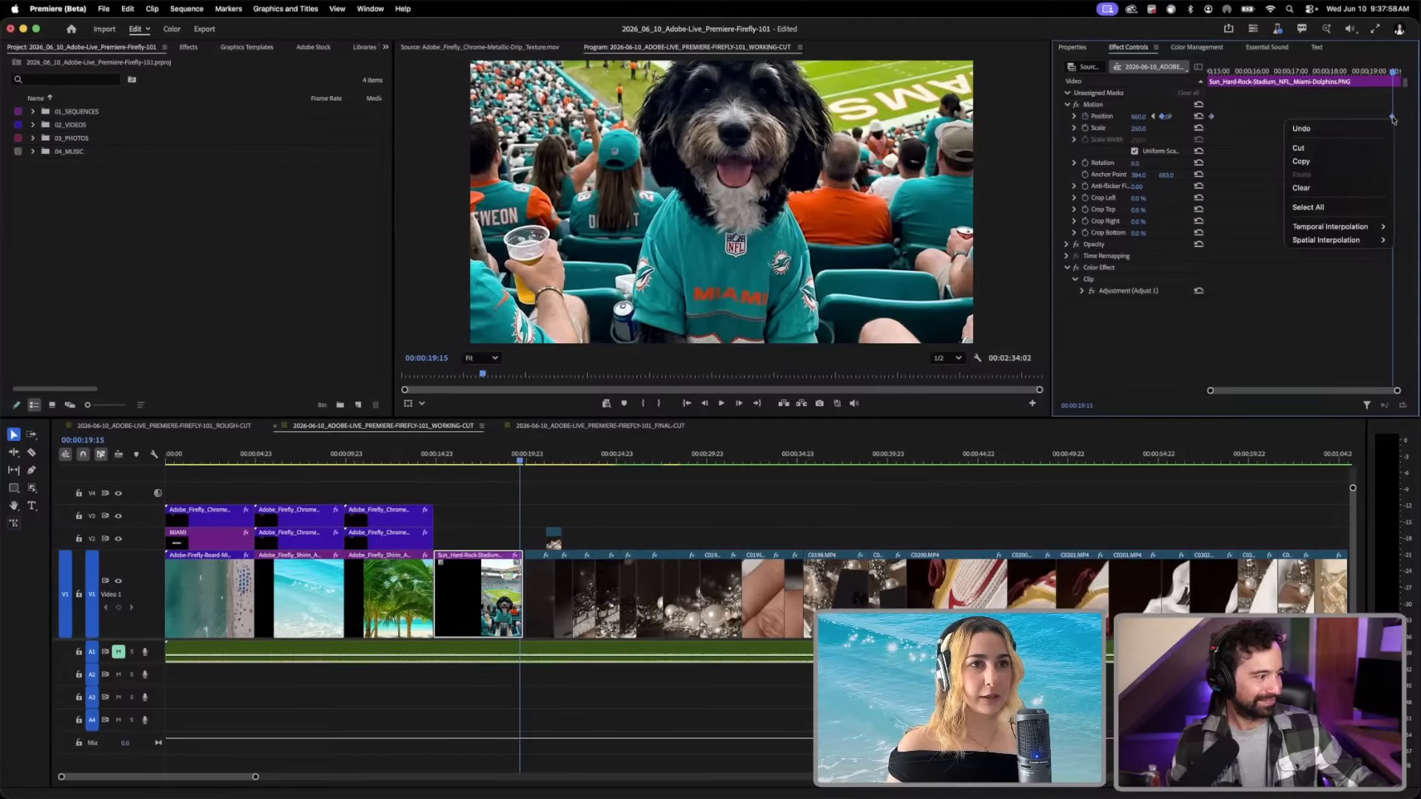
pyautogui.moveTo(1340, 226)
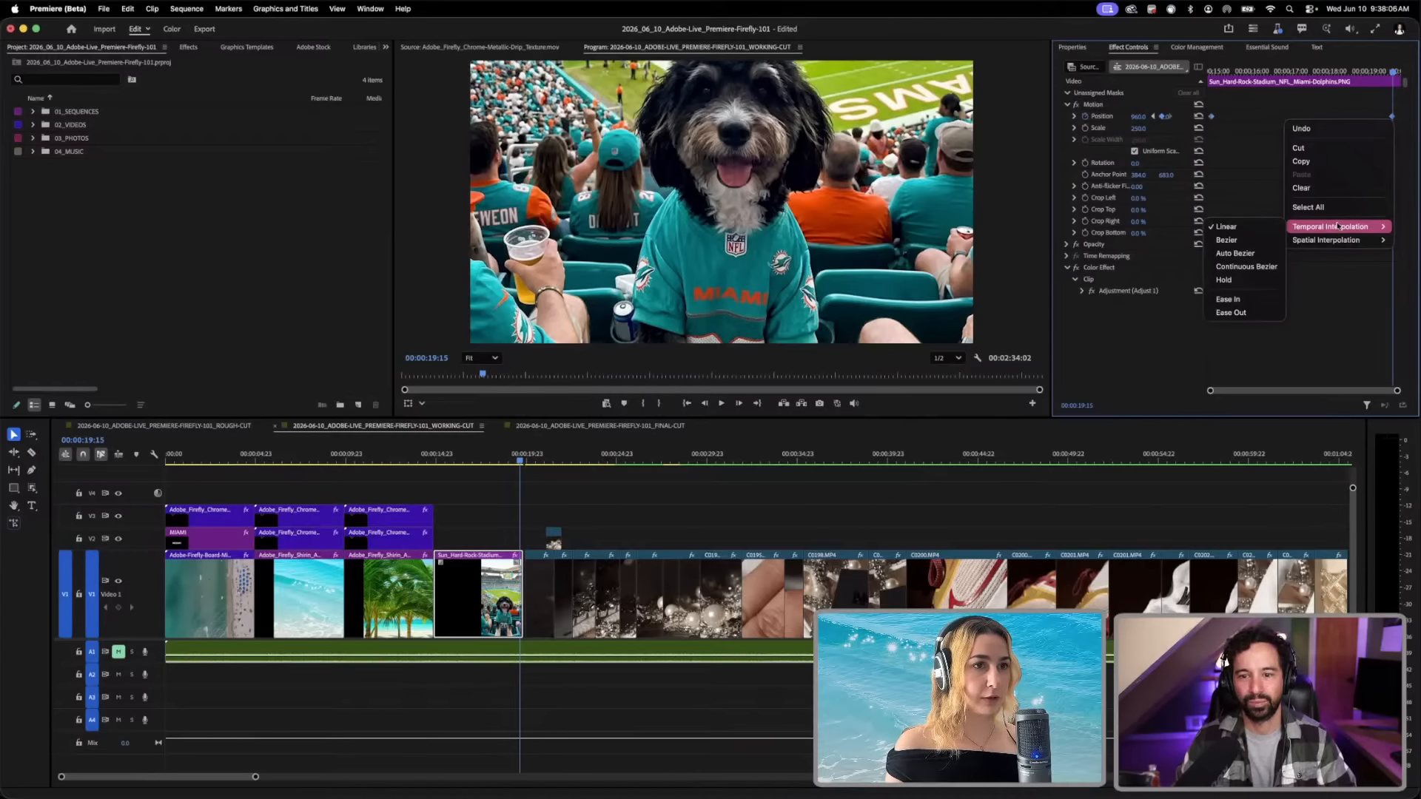
pyautogui.click(1230, 300)
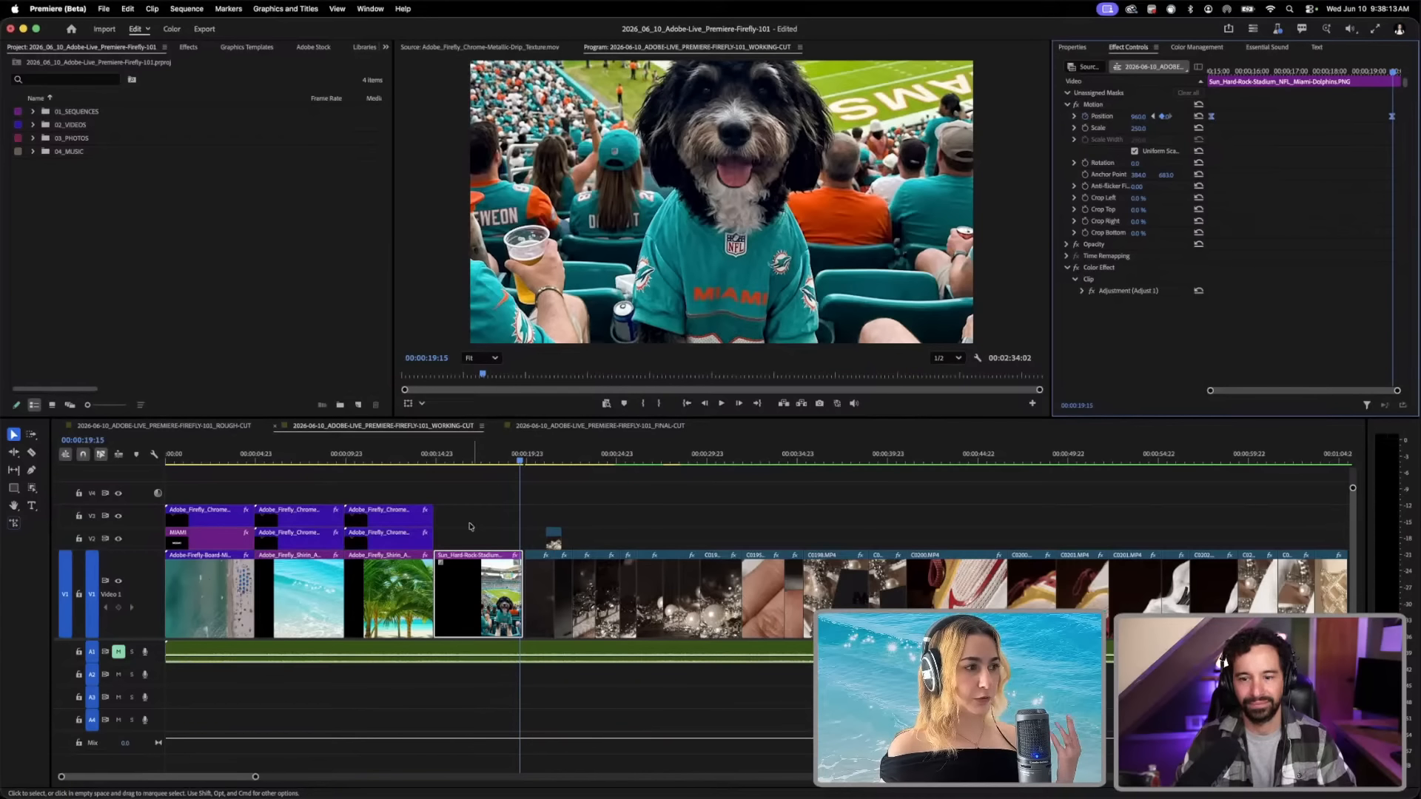
pyautogui.click(429, 457)
pyautogui.press('space')
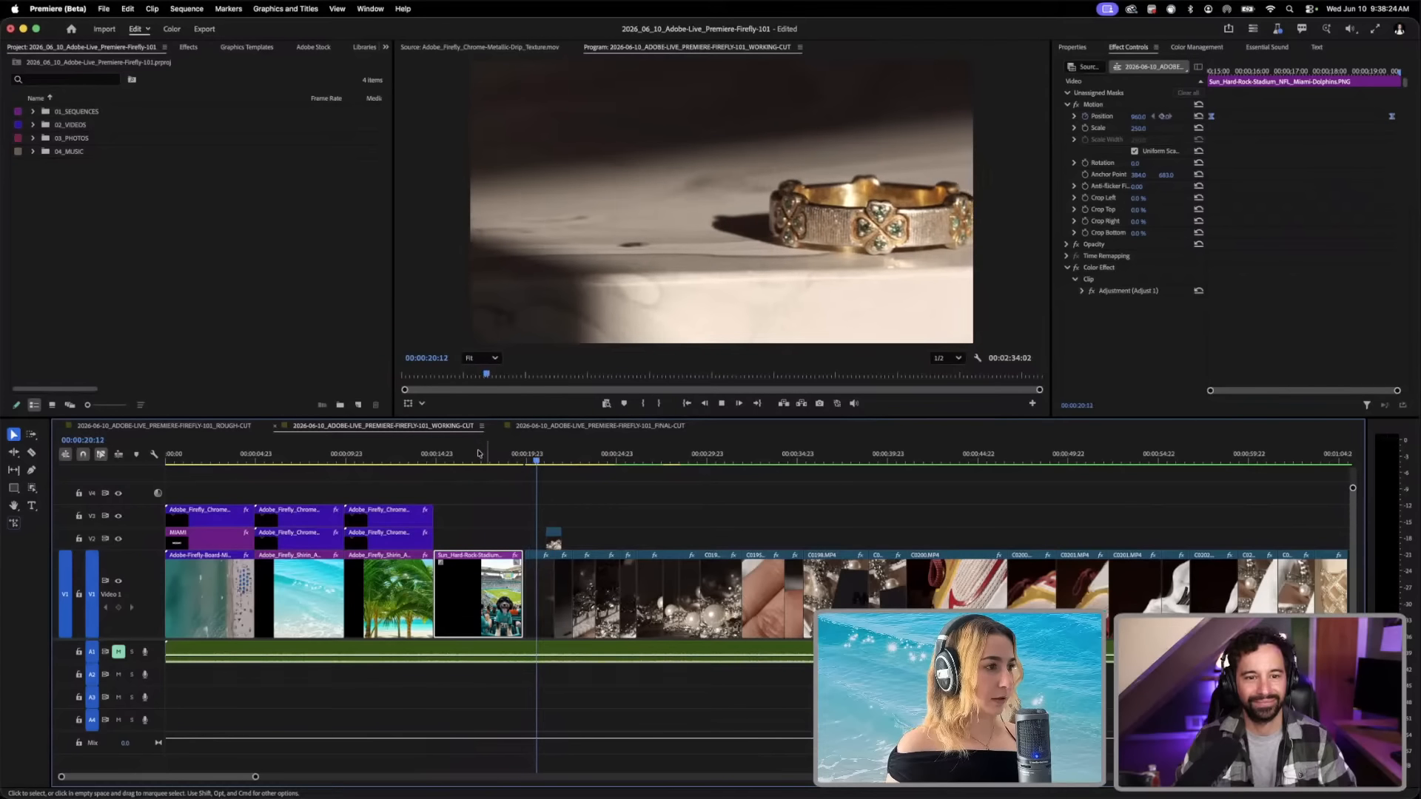
pyautogui.moveTo(459, 460); pyautogui.dragTo(348, 471)
pyautogui.press('space')
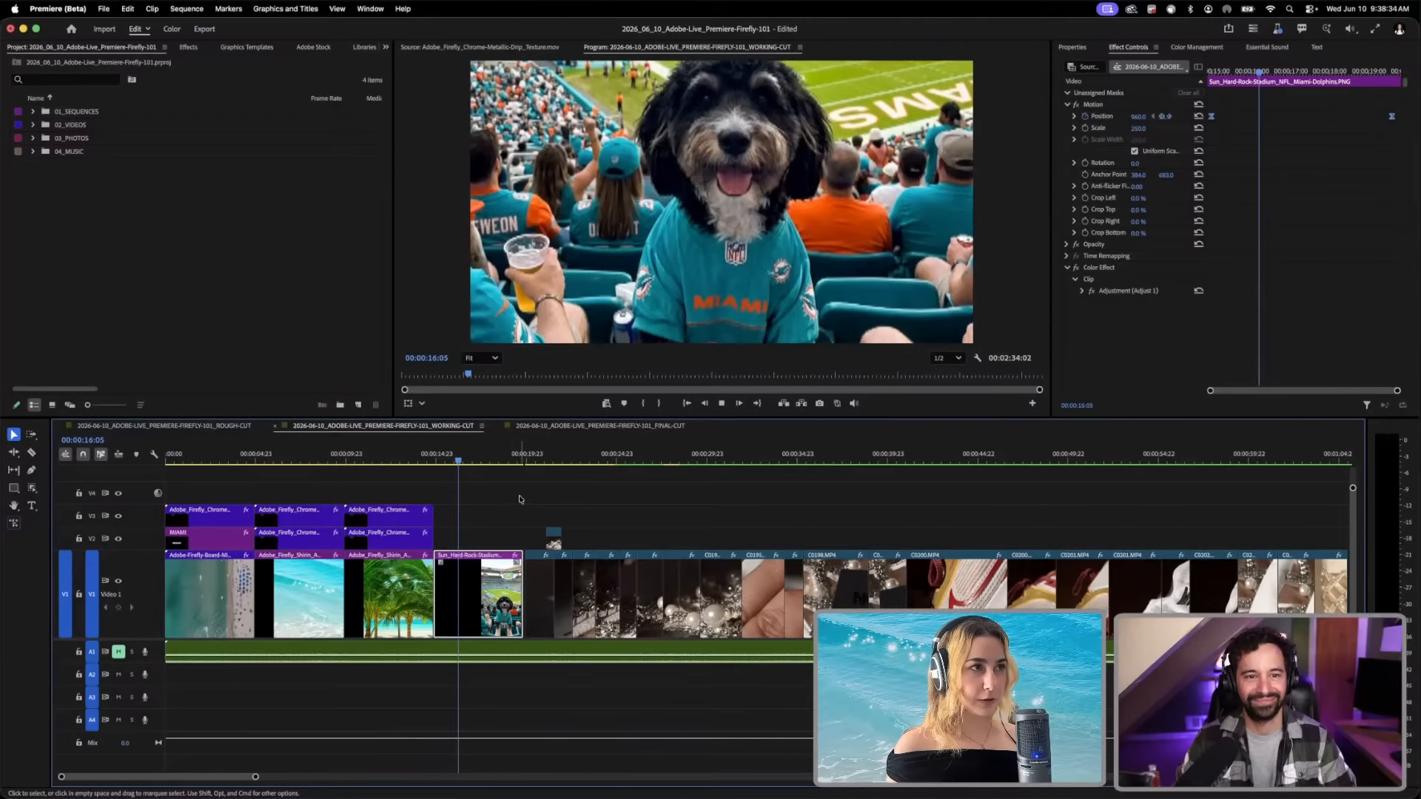
pyautogui.press('space')
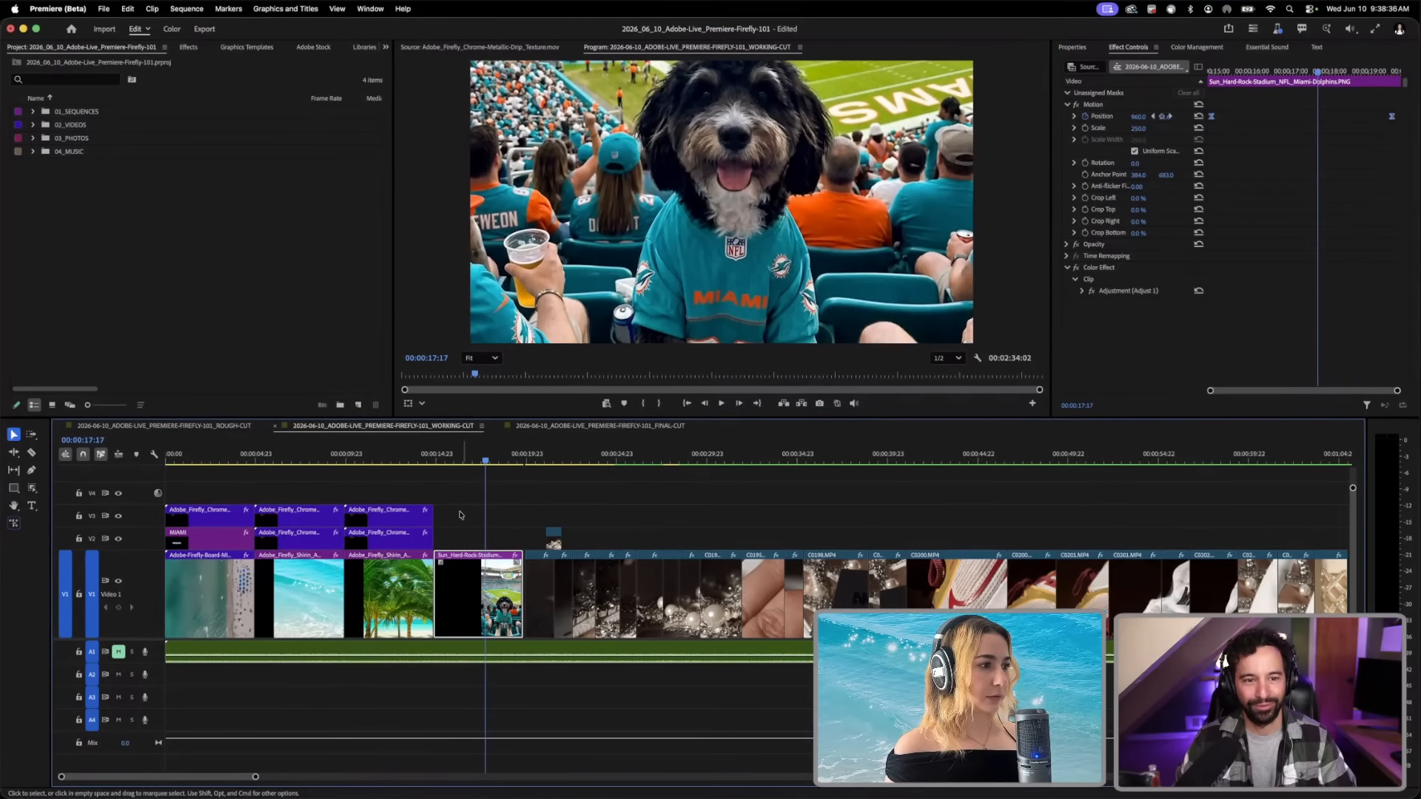
# Step: Duplicate the two chrome drip clips above the palm tree shot onto V2 and V3 above the stadium image, and play the transition
pyautogui.moveTo(457, 498); pyautogui.dragTo(389, 535)
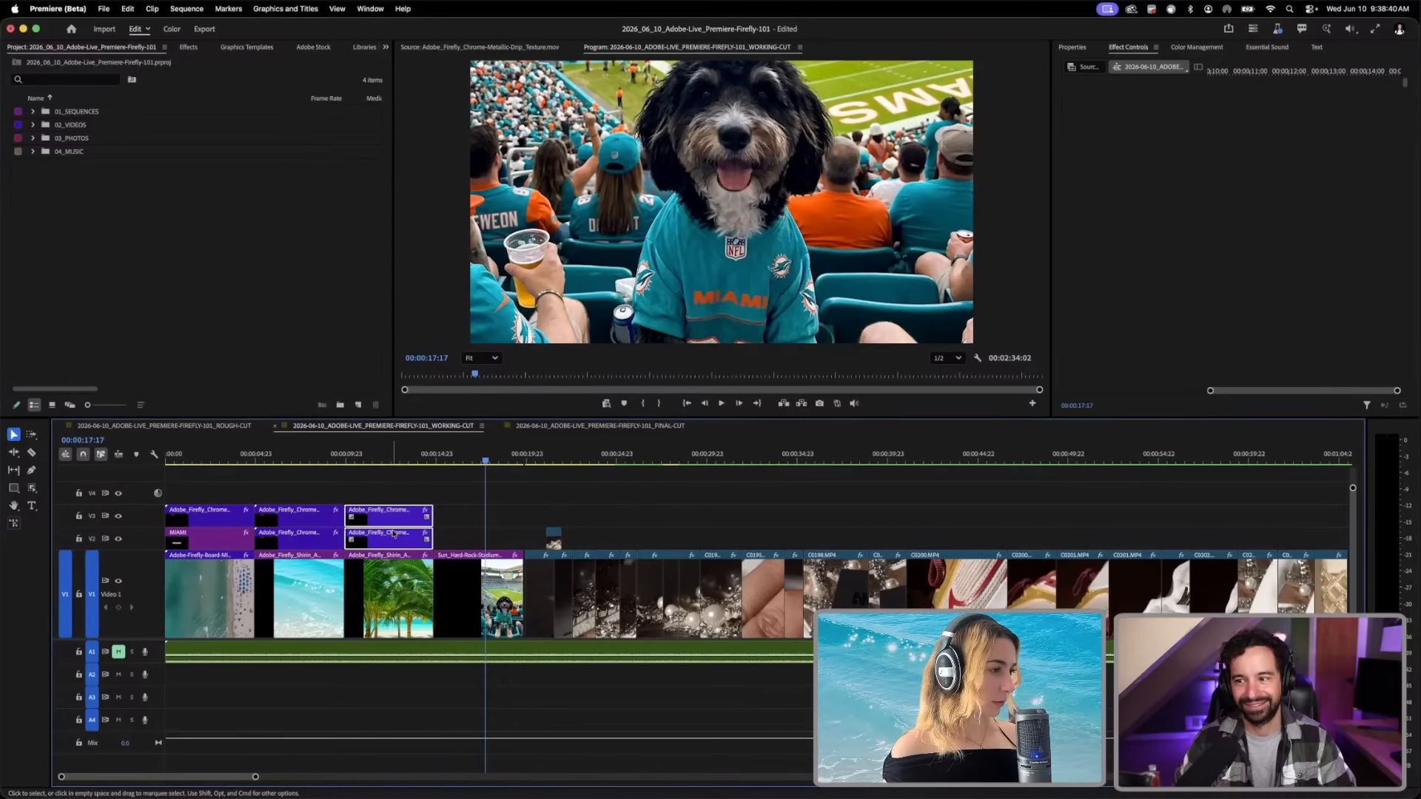
pyautogui.moveTo(377, 541); pyautogui.dragTo(469, 545)
pyautogui.moveTo(441, 460); pyautogui.dragTo(415, 461)
pyautogui.press('space')
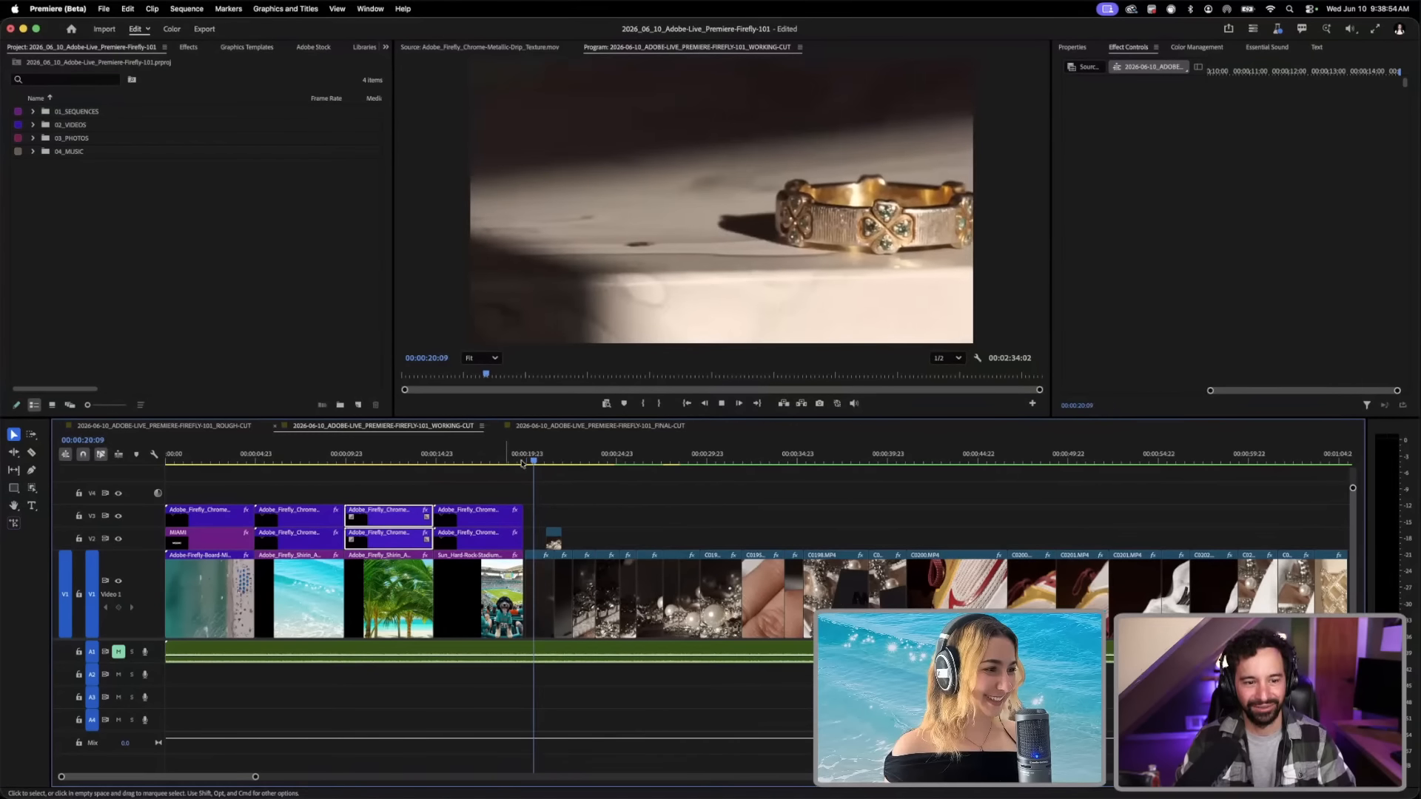
pyautogui.click(498, 463)
pyautogui.moveTo(480, 467)
pyautogui.mouseDown()
pyautogui.moveTo(435, 470)
pyautogui.moveTo(468, 471)
pyautogui.mouseUp()
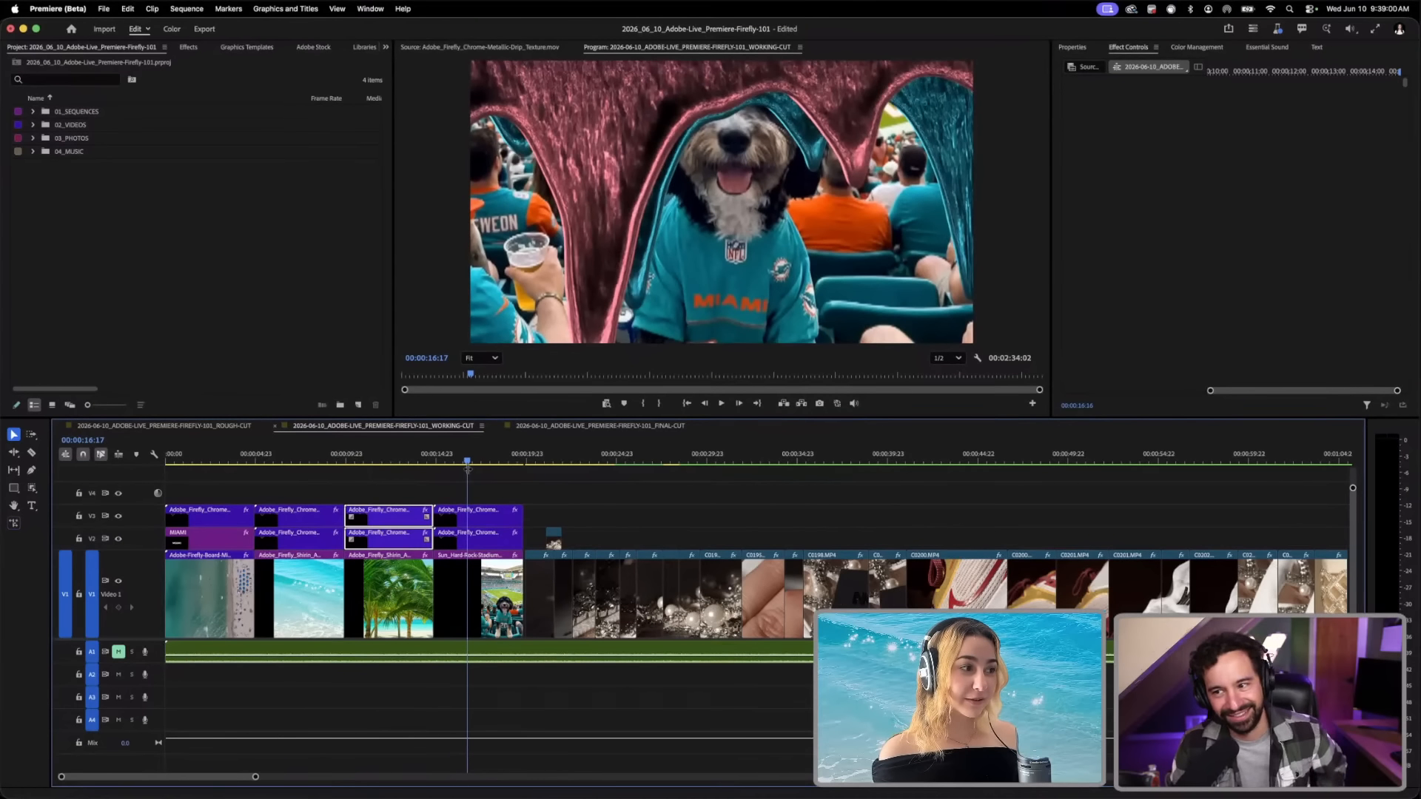
# Step: Recolor the pink chrome drip over the stadium image to orange with Temperature and Balance, and check the frame enlarged
pyautogui.click(491, 516)
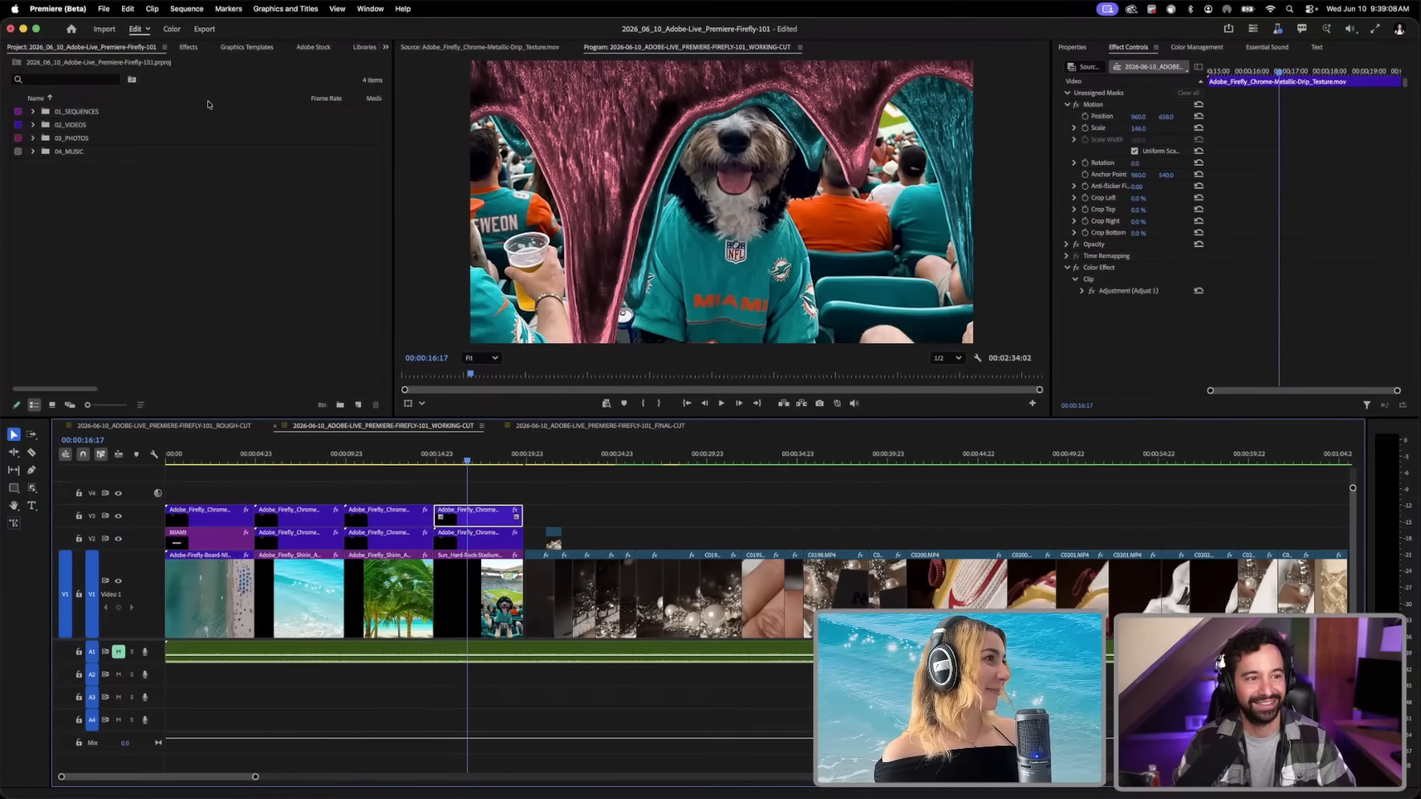
pyautogui.click(171, 31)
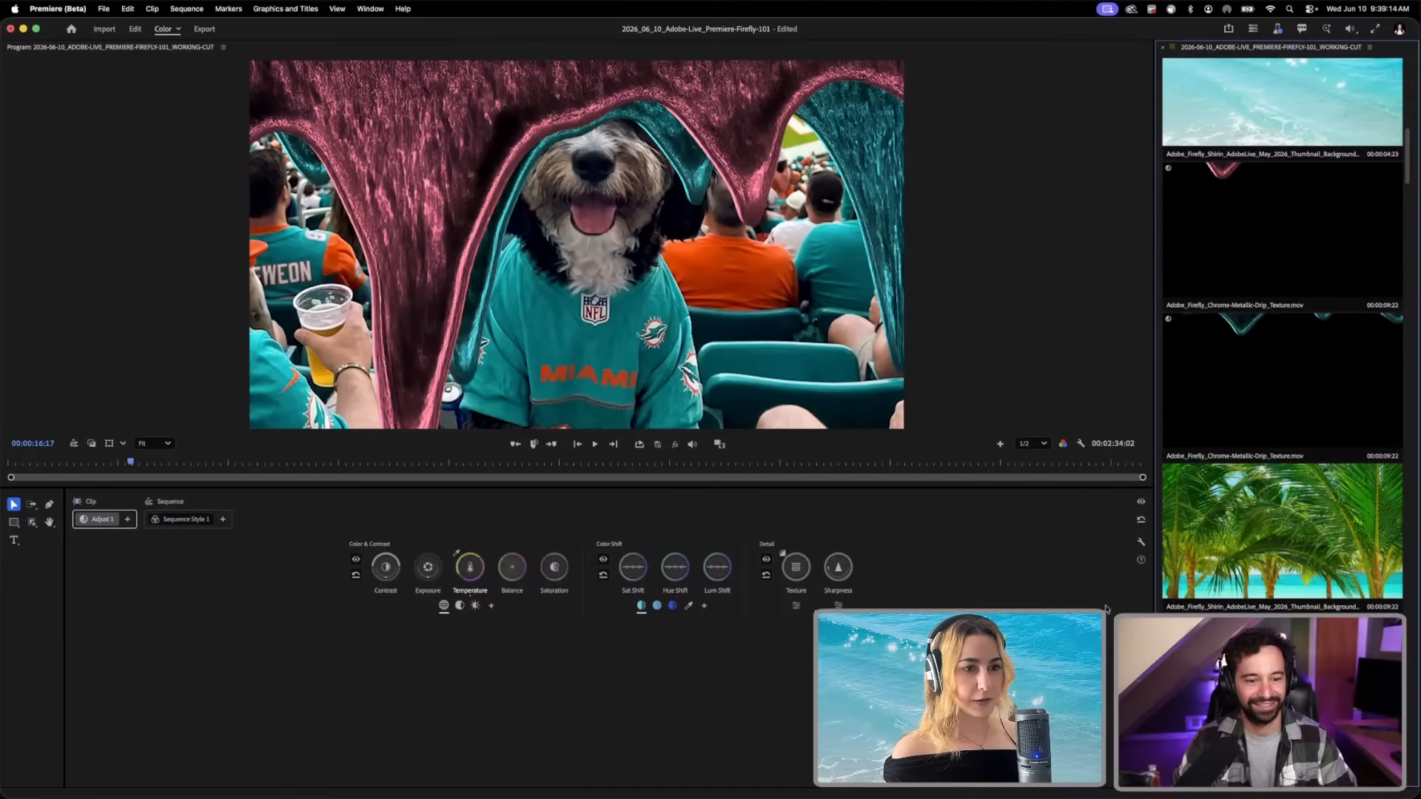
pyautogui.scroll(-5, 1282, 333)
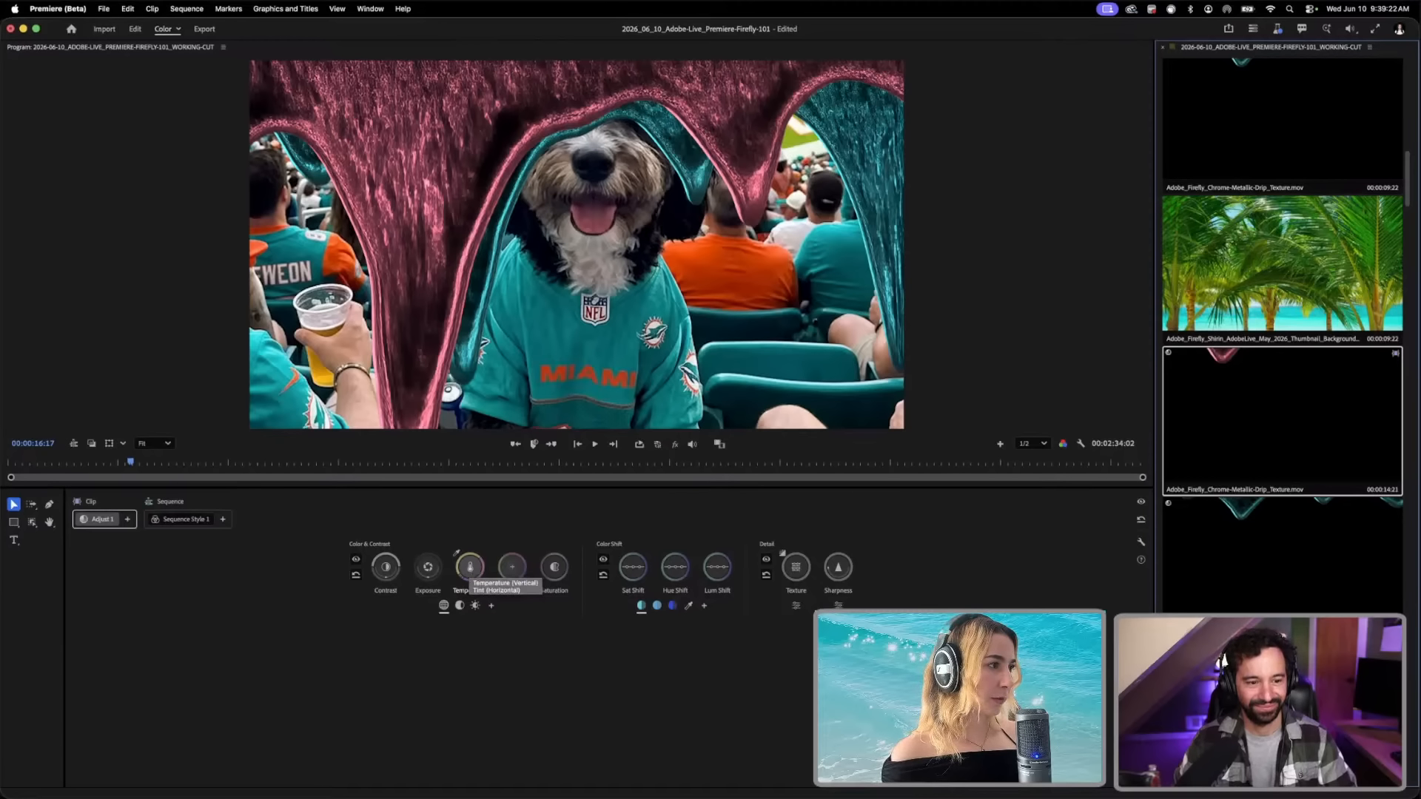
pyautogui.click(470, 567)
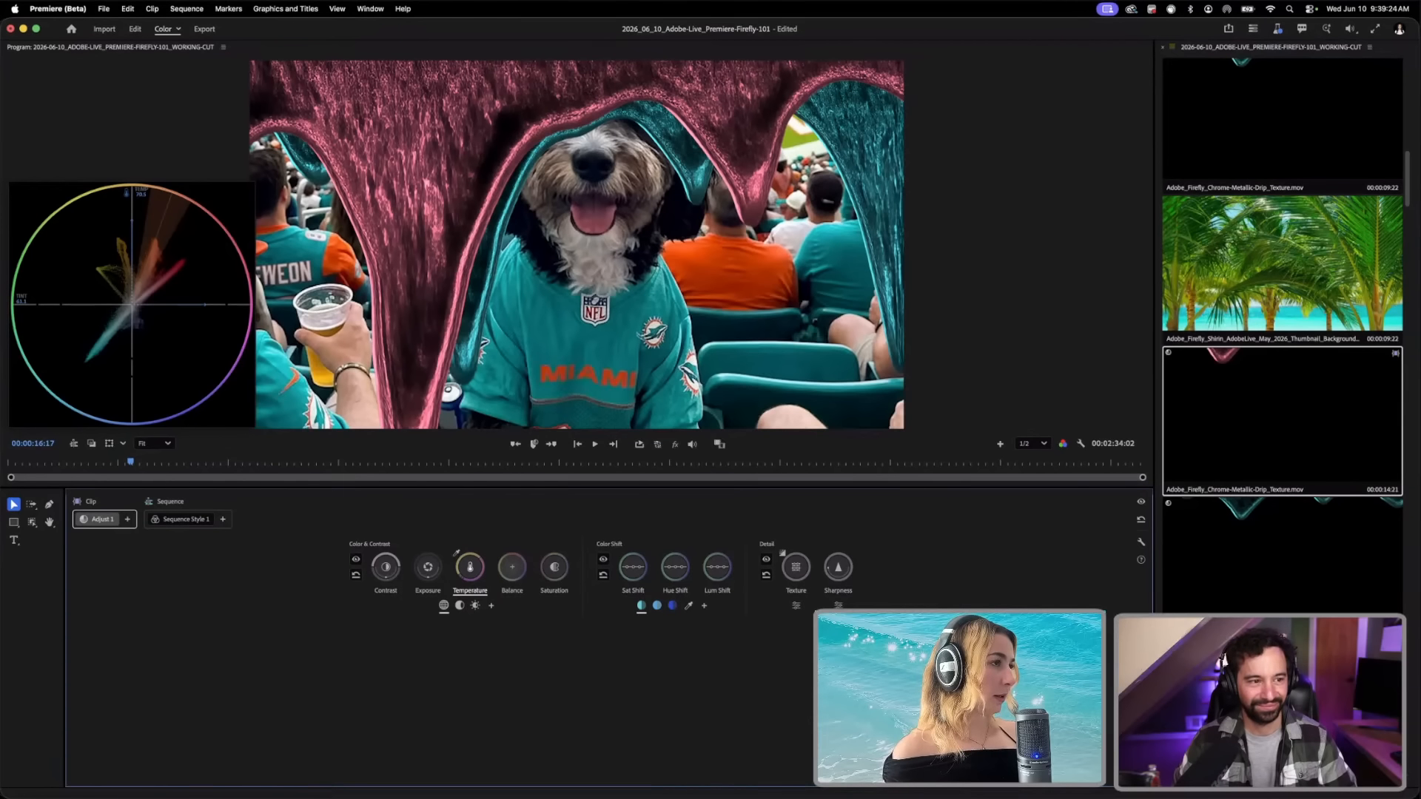
pyautogui.moveTo(470, 566); pyautogui.dragTo(470, 553)
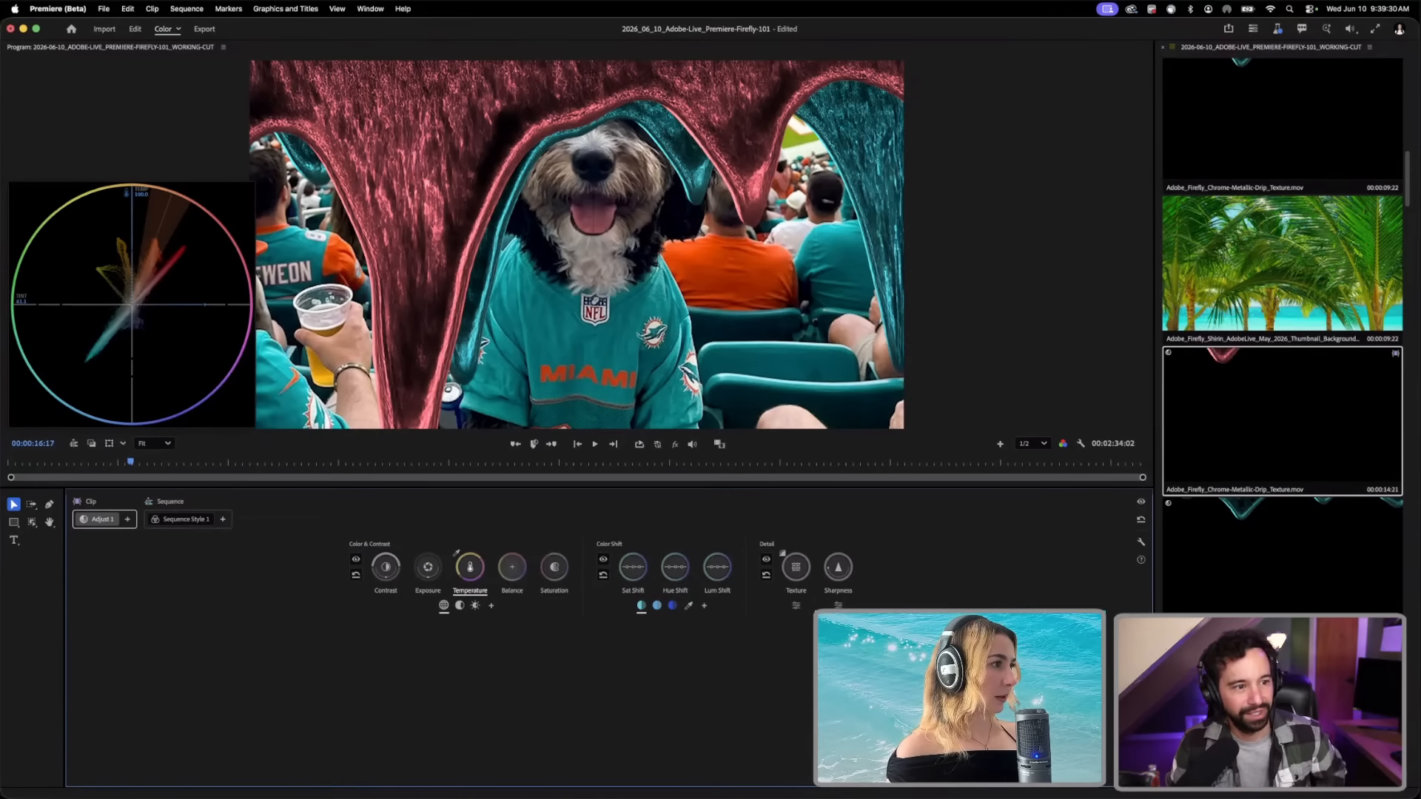
pyautogui.moveTo(470, 553); pyautogui.dragTo(461, 552)
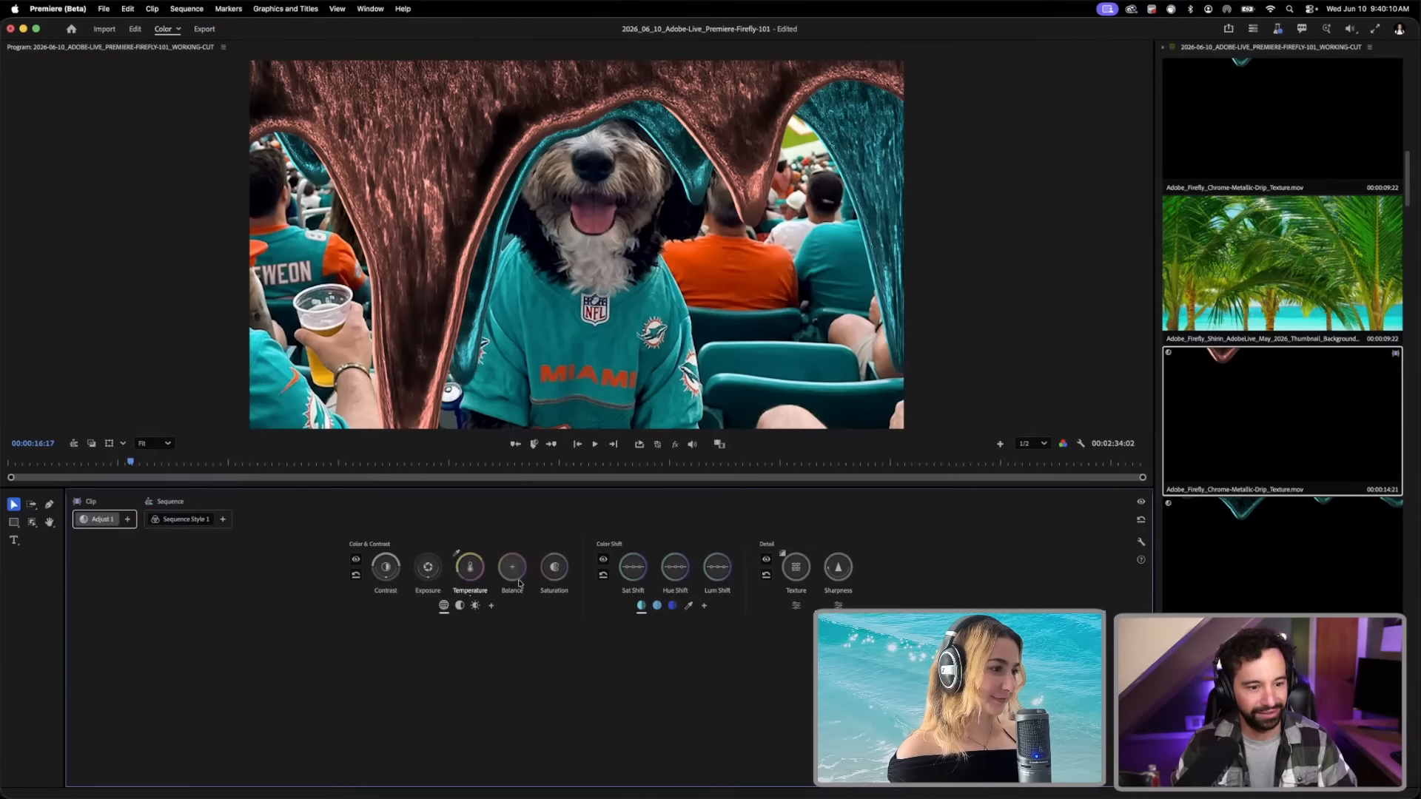
pyautogui.moveTo(512, 568)
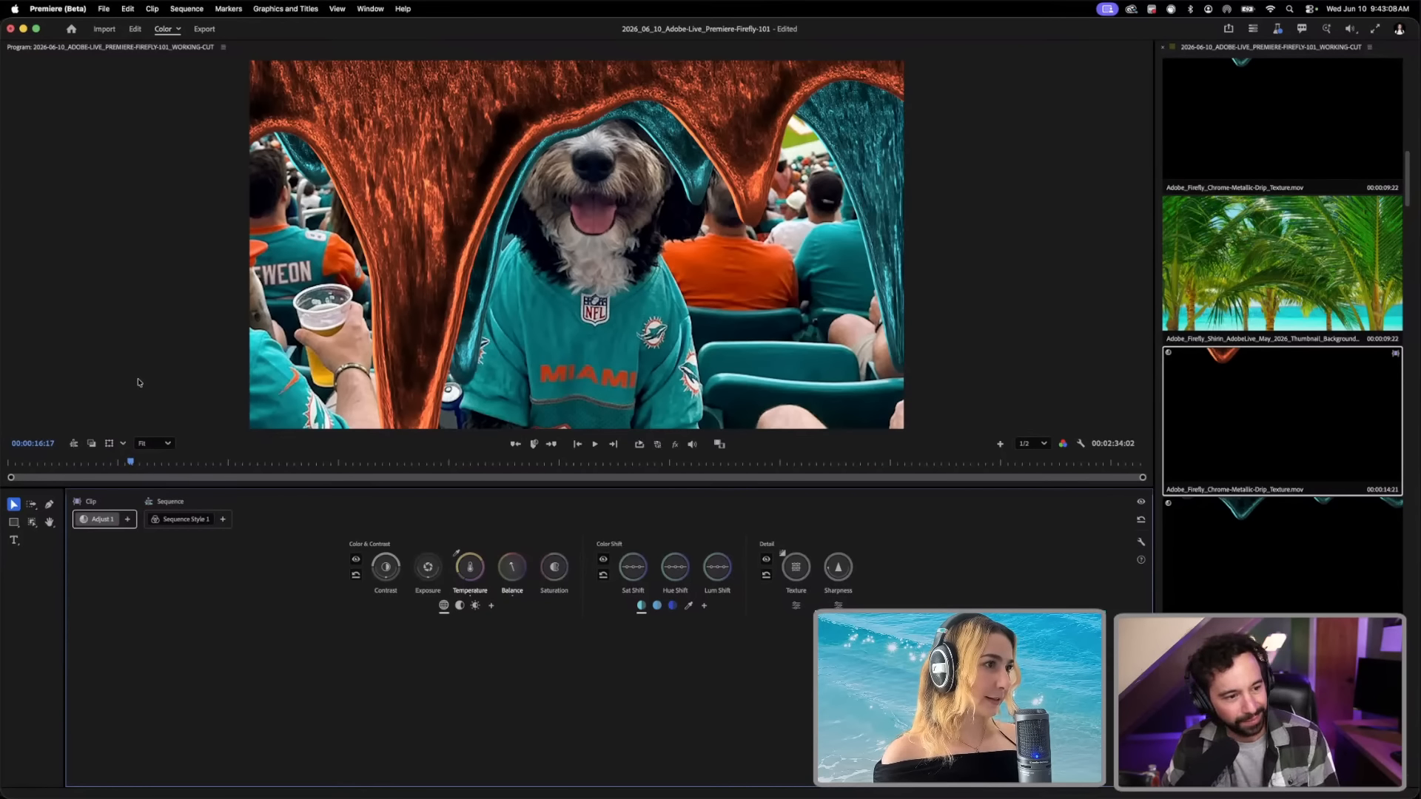
pyautogui.press('`')
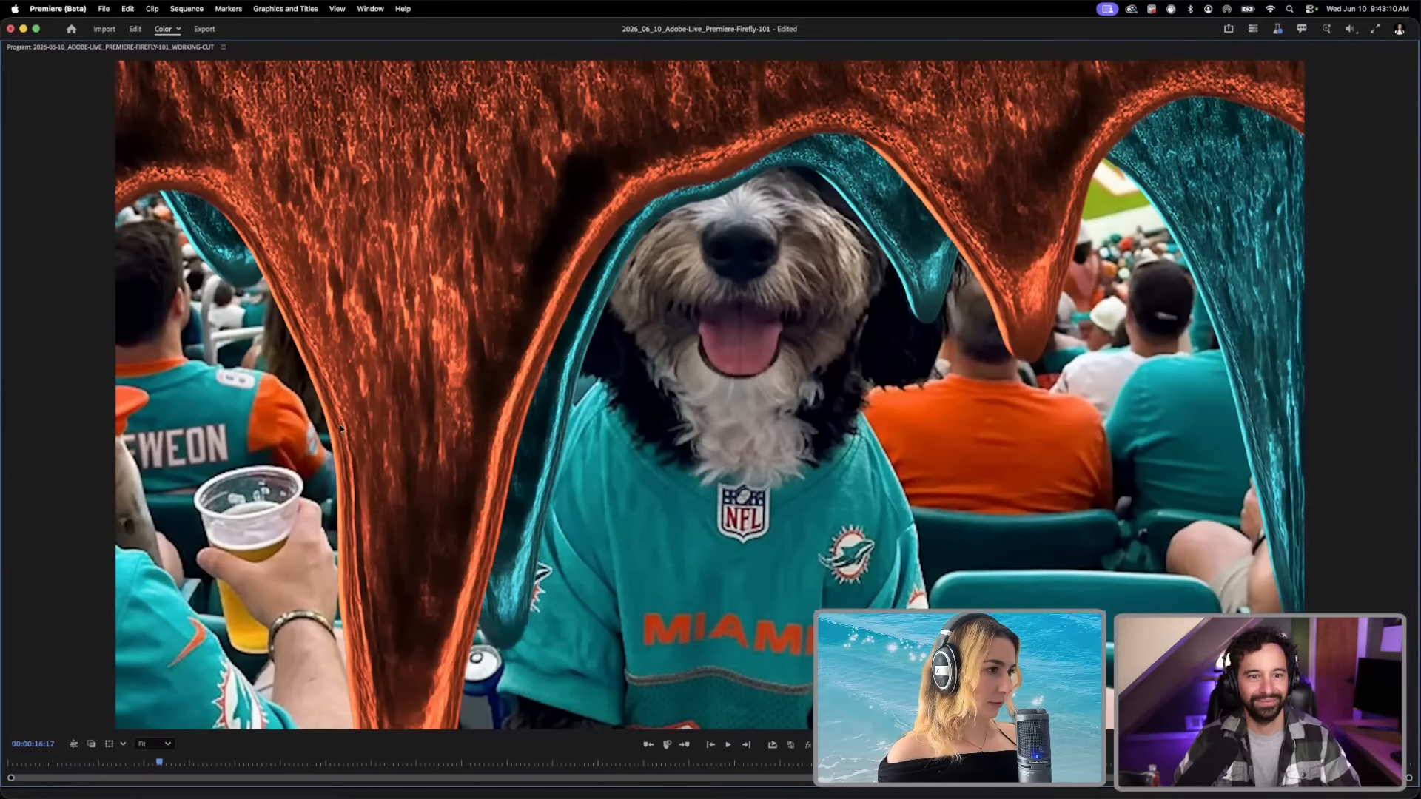
pyautogui.press('`')
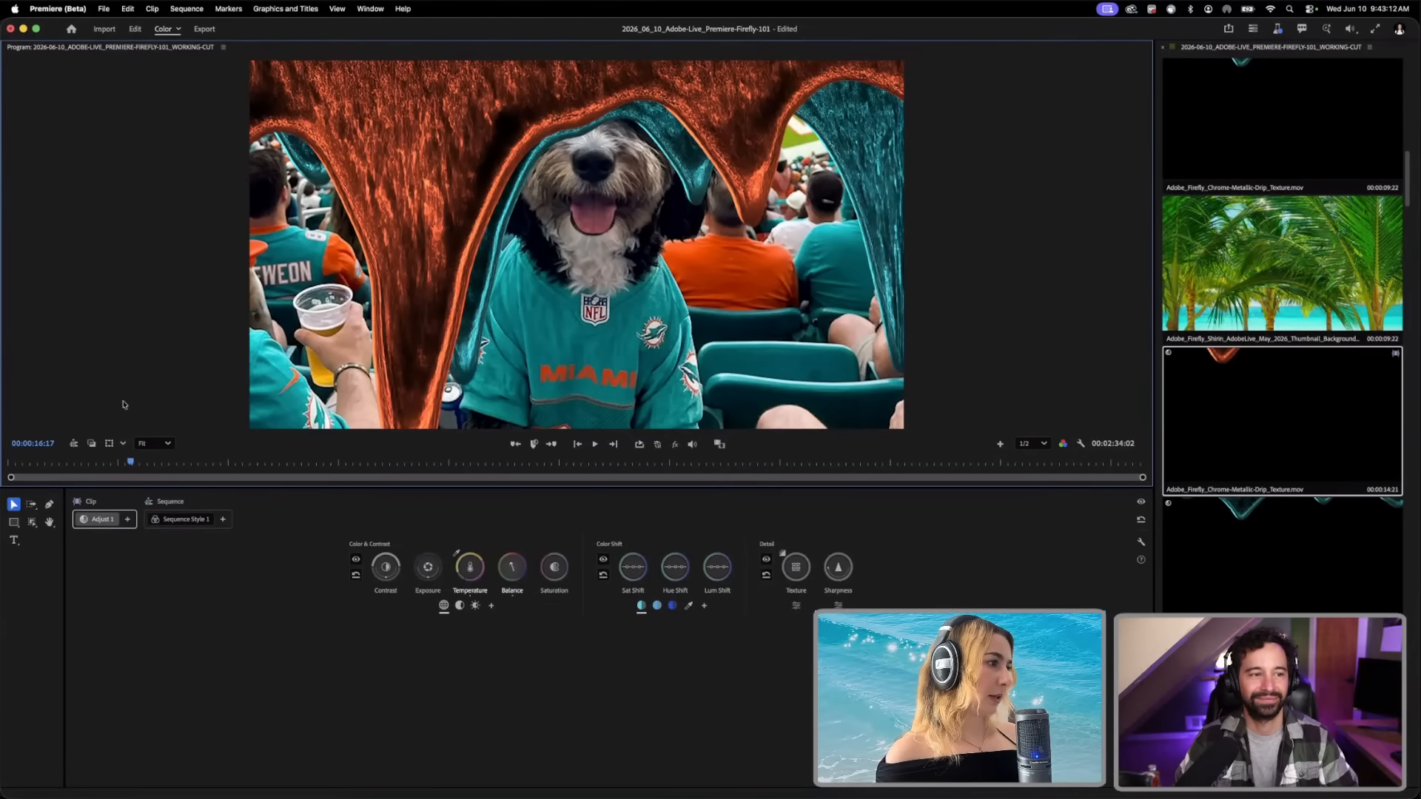
# Step: Play the opening from the start through the stadium shot to review the drip transitions, and return to the MIAMI title
pyautogui.click(86, 462)
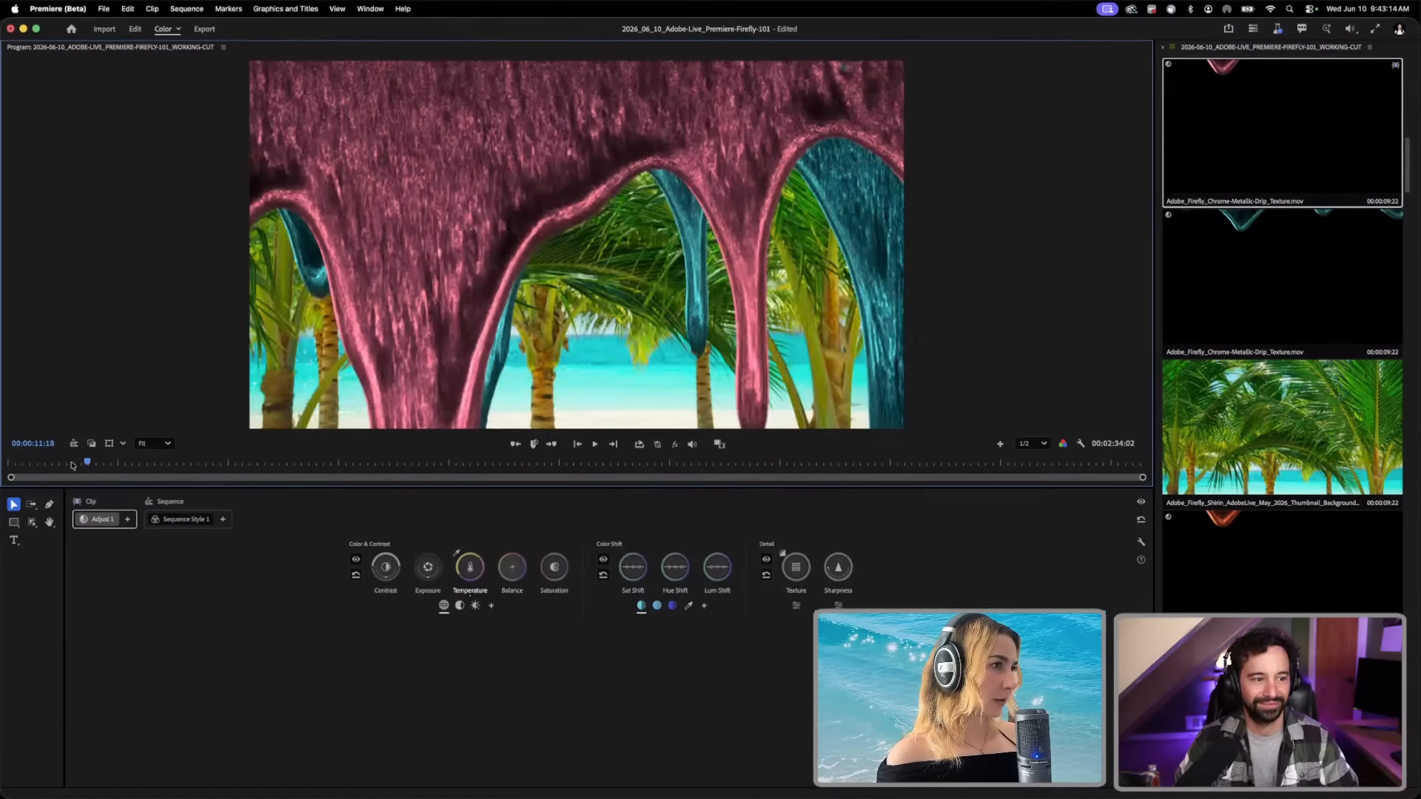
pyautogui.moveTo(72, 465); pyautogui.dragTo(9, 468)
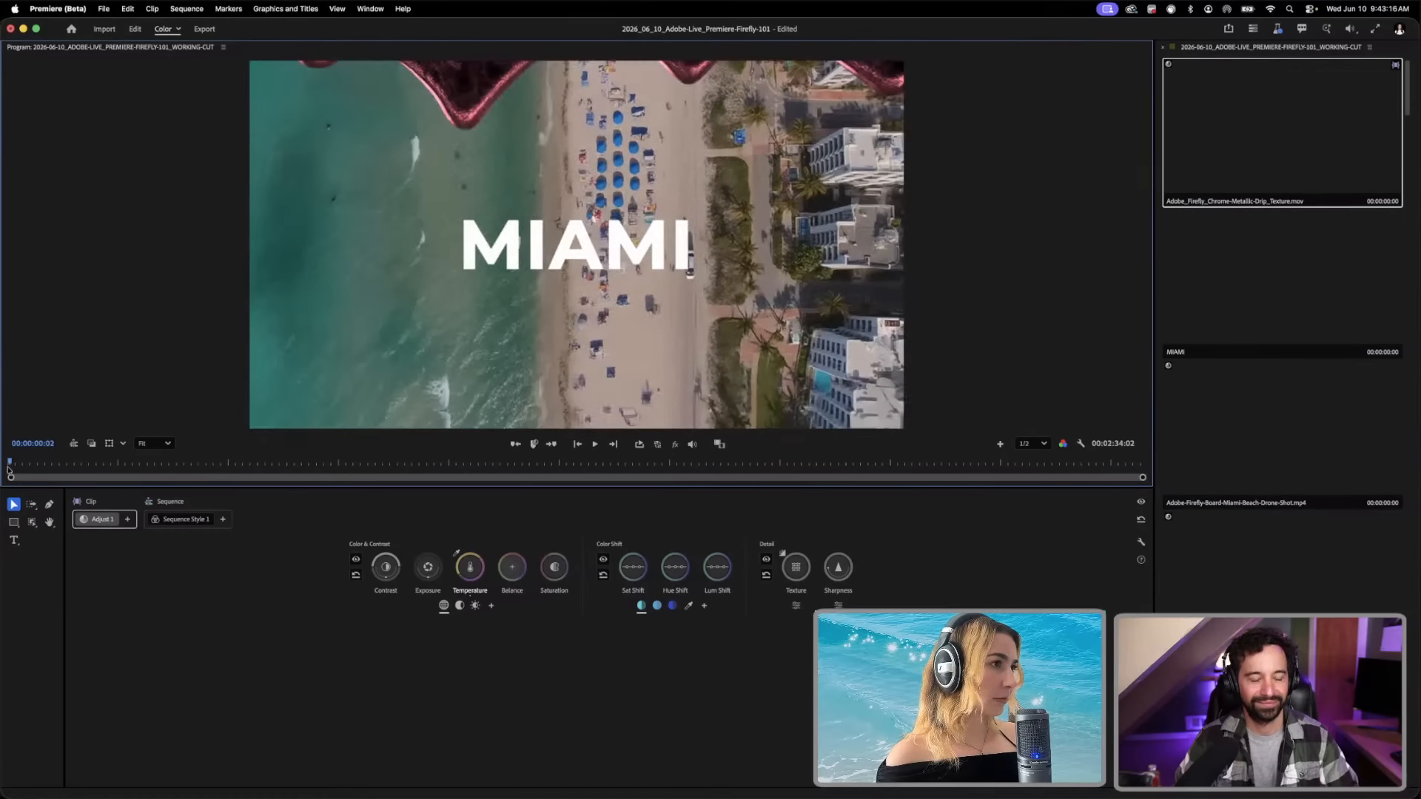
pyautogui.press('space')
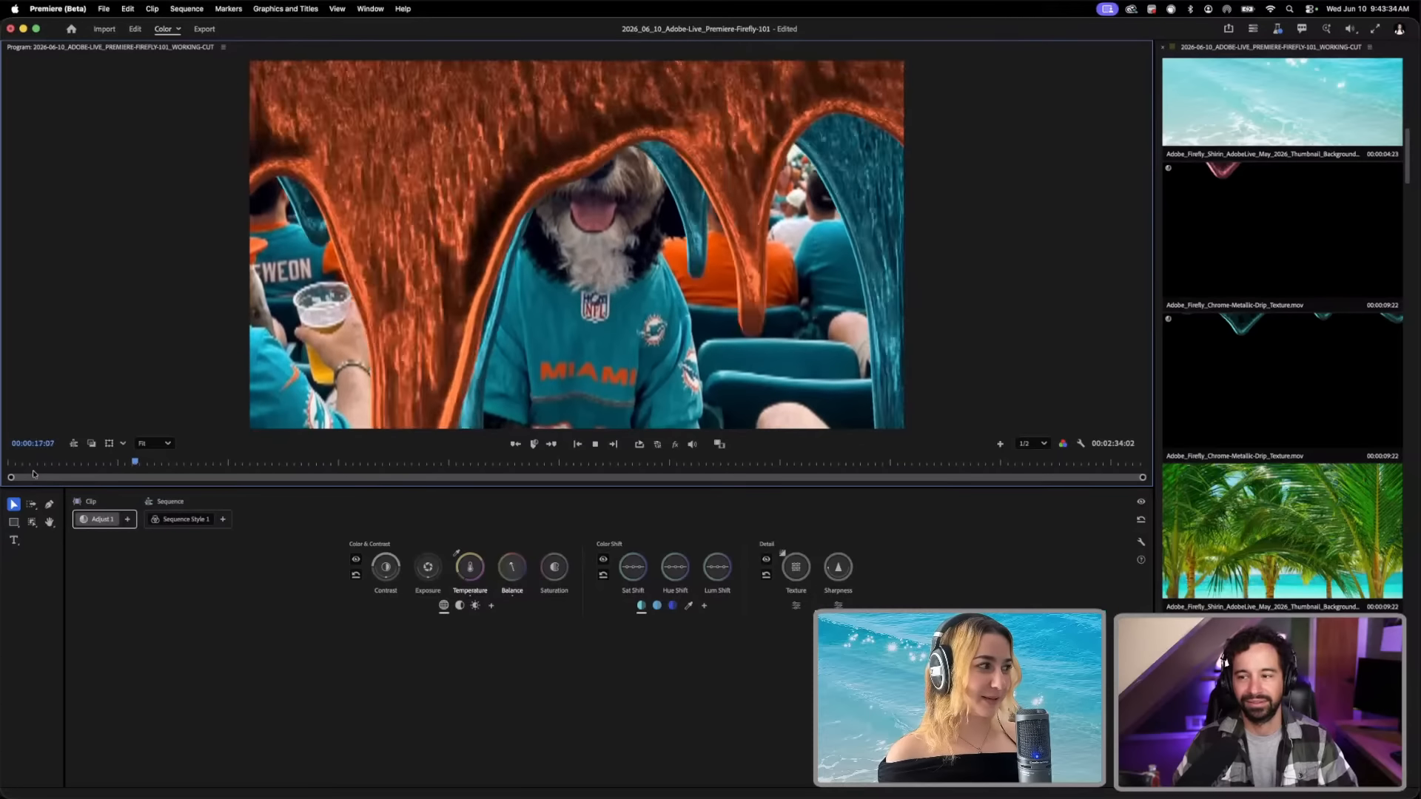
pyautogui.press('space')
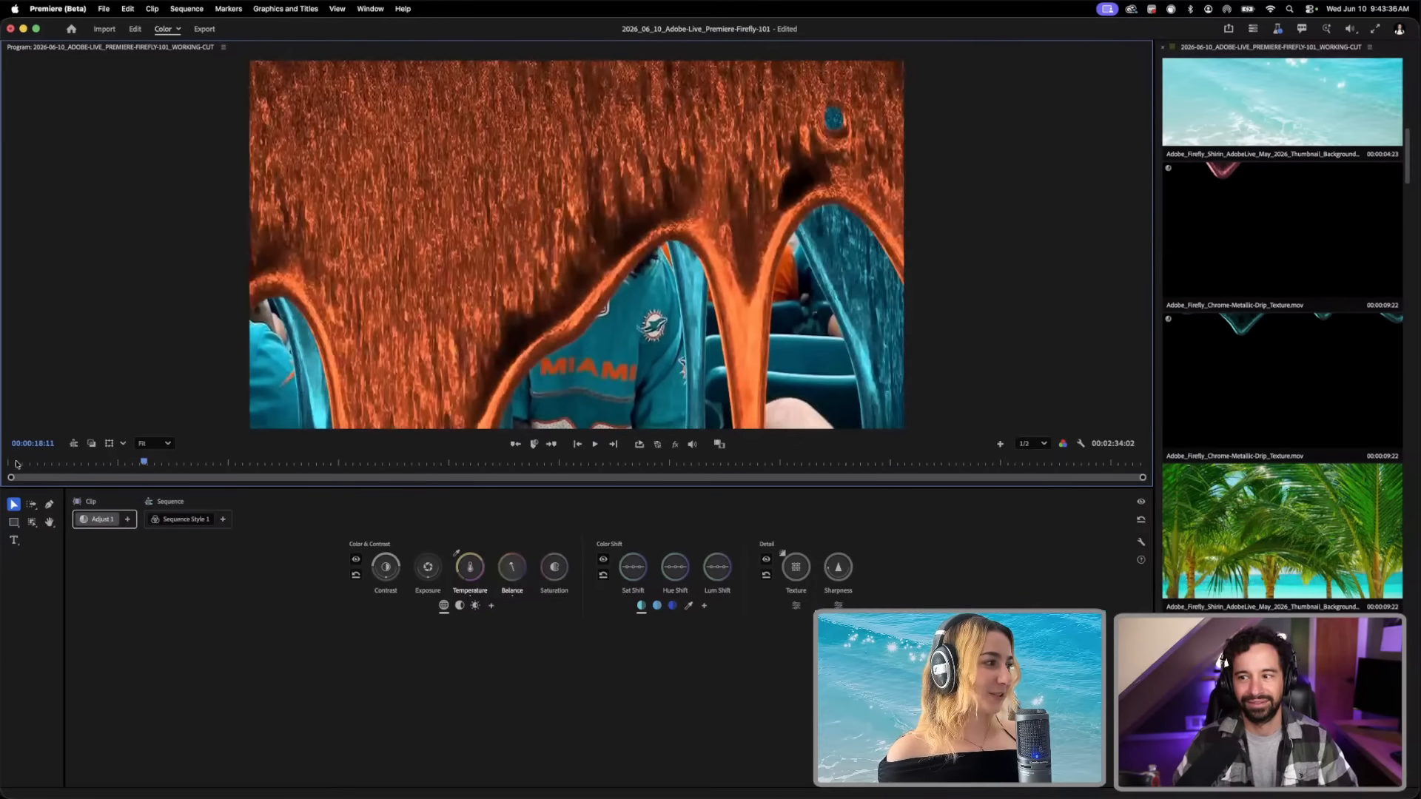
pyautogui.click(13, 462)
pyautogui.moveTo(13, 463); pyautogui.dragTo(11, 463)
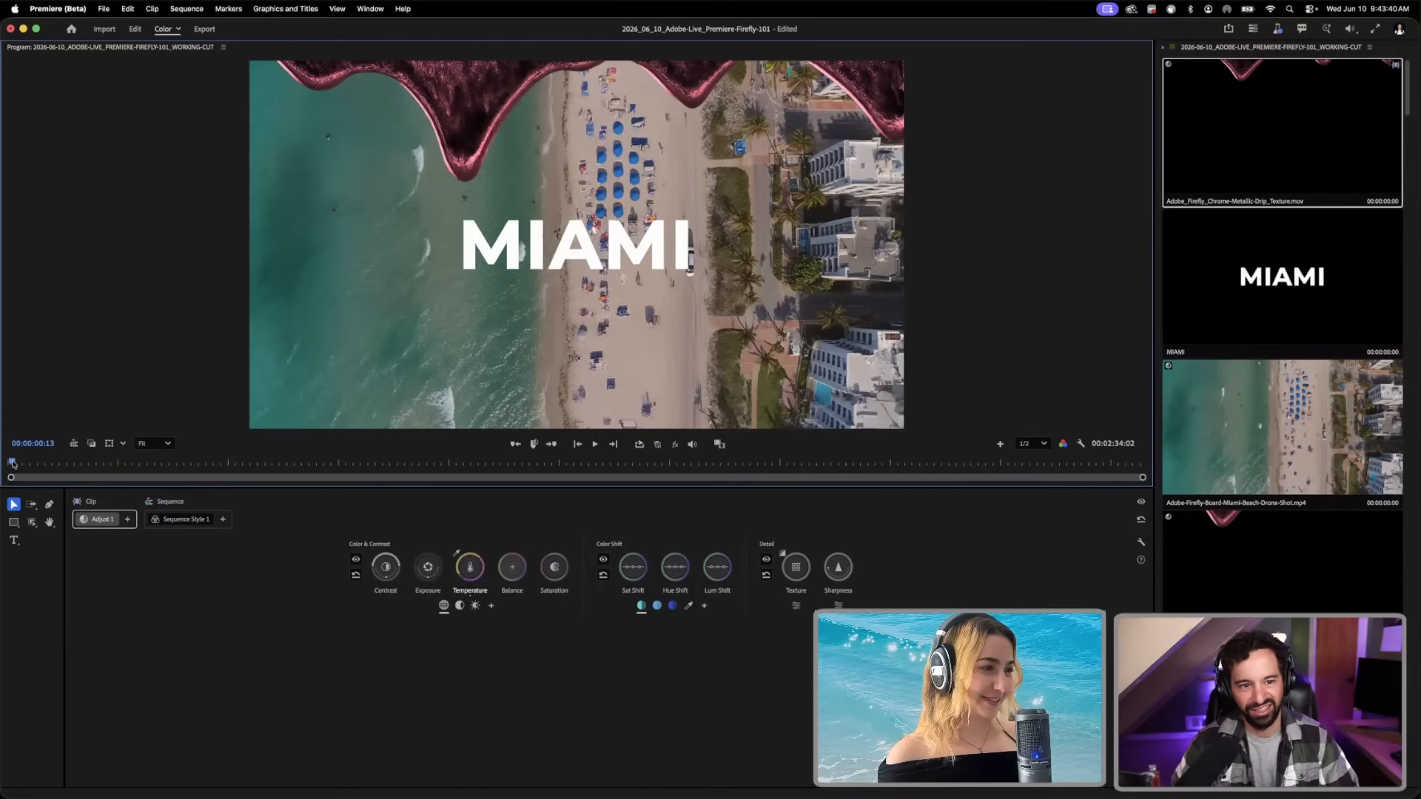
# Step: Raise the contrast of the Miami beach drone shot and adjust its exposure
pyautogui.click(1251, 419)
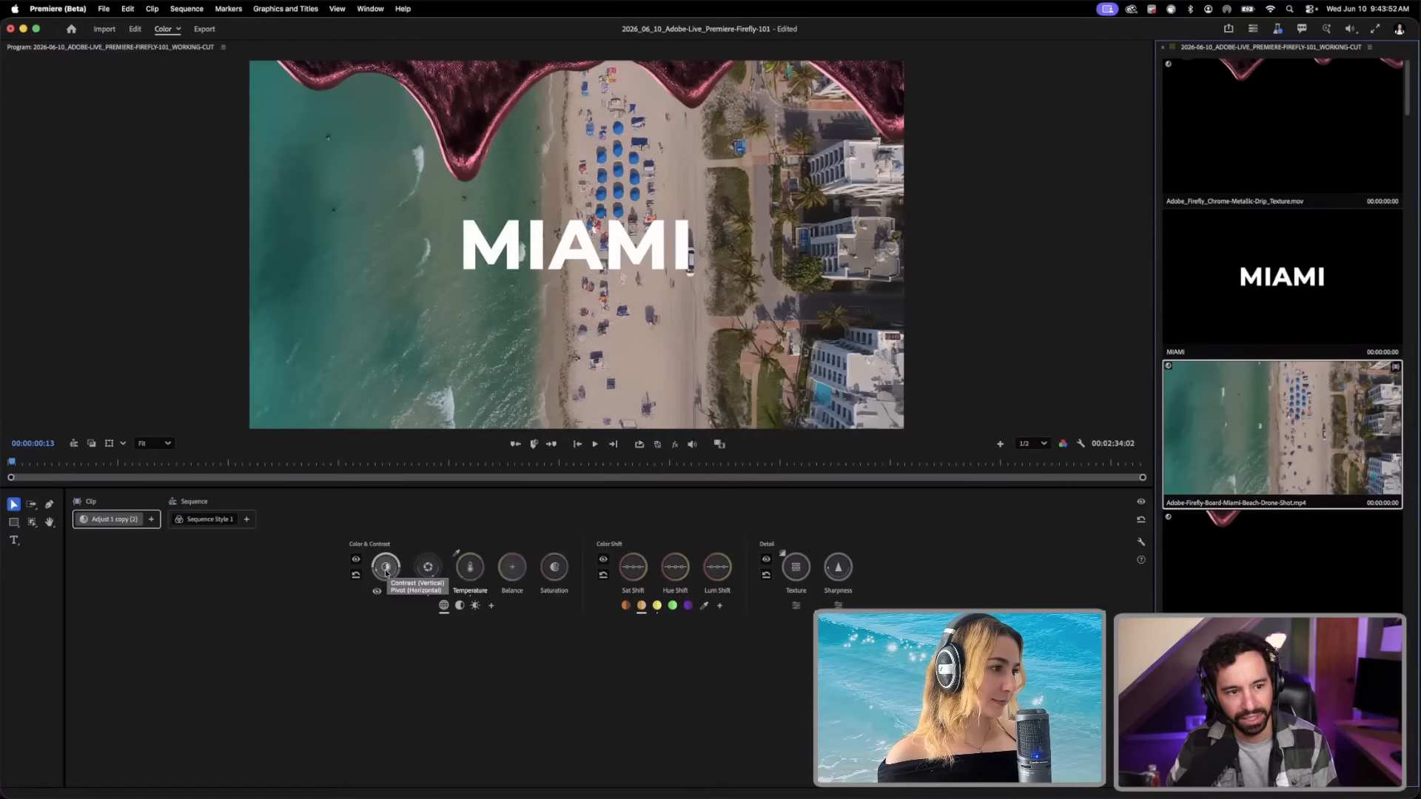
pyautogui.moveTo(386, 566); pyautogui.dragTo(385, 548)
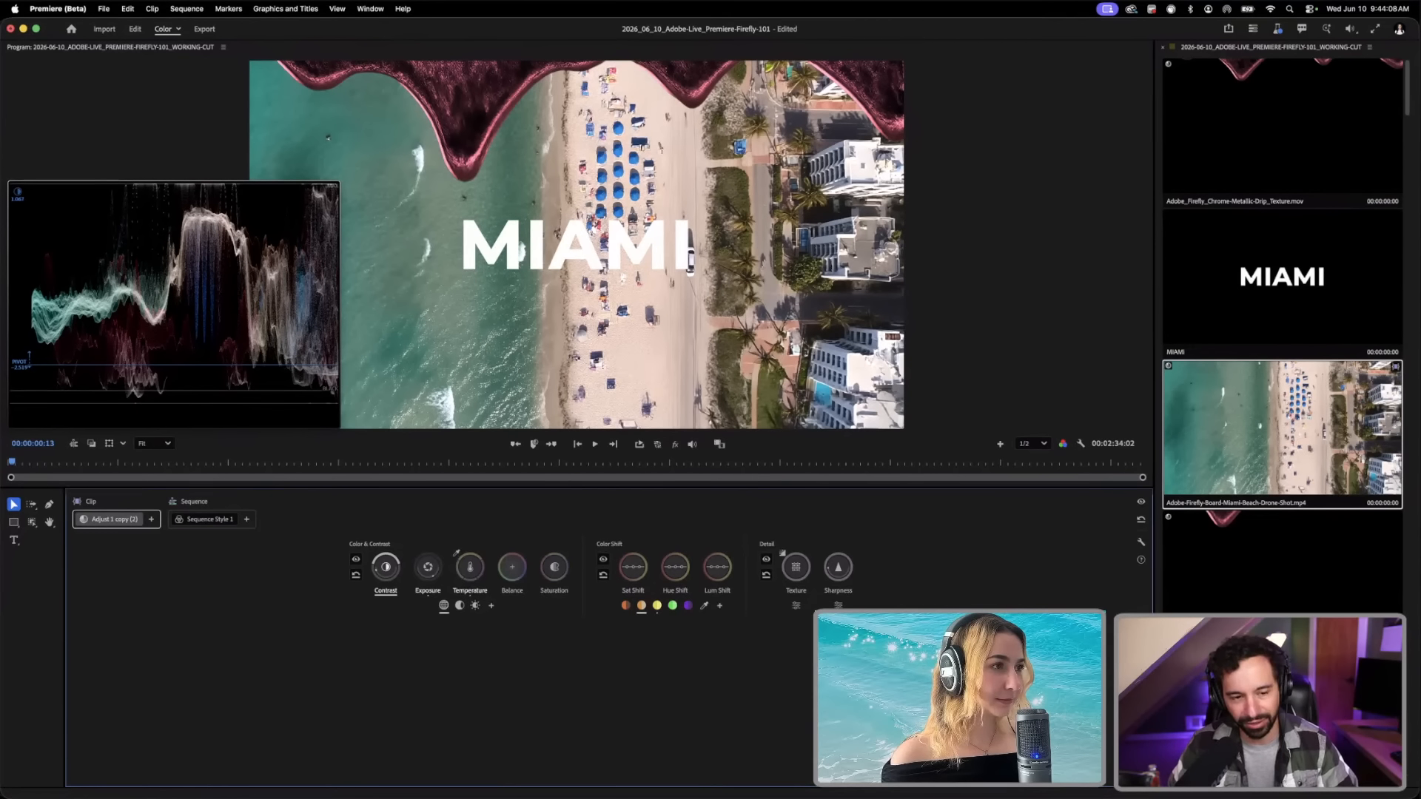
pyautogui.moveTo(386, 548); pyautogui.dragTo(385, 548)
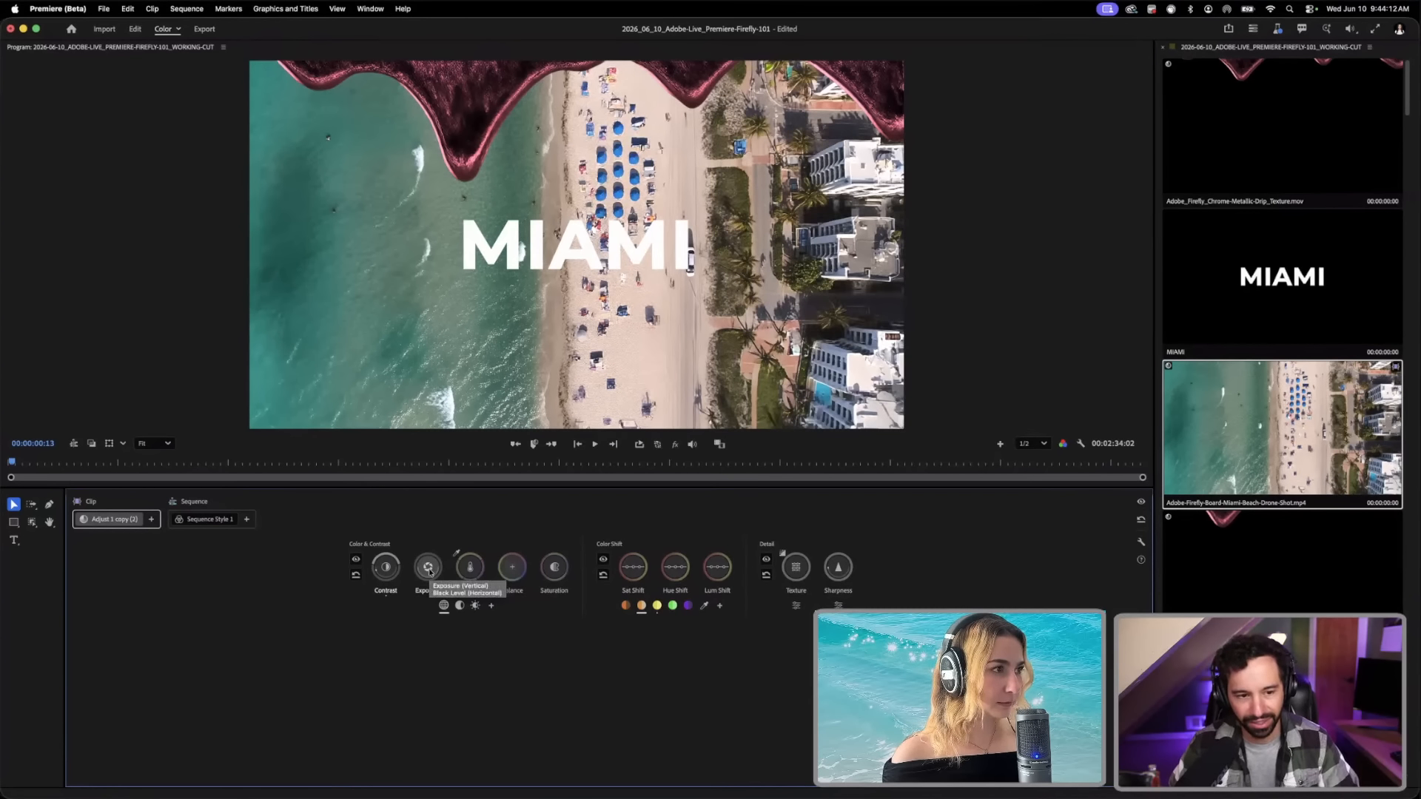
pyautogui.moveTo(427, 569); pyautogui.dragTo(428, 607)
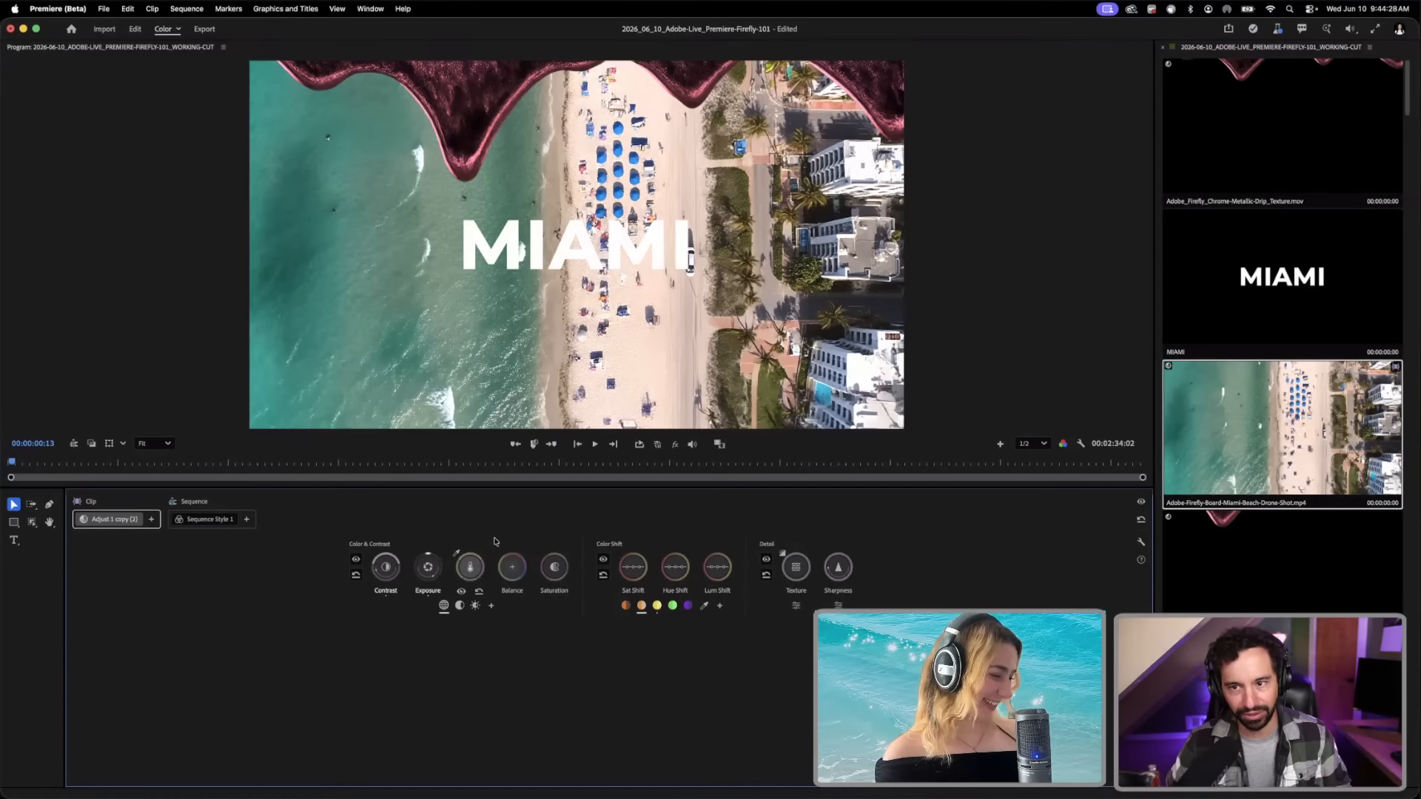
# Step: Switch to Adobe Firefly in Safari and bring up its home page
pyautogui.hotkey('ctrl', 'Up')
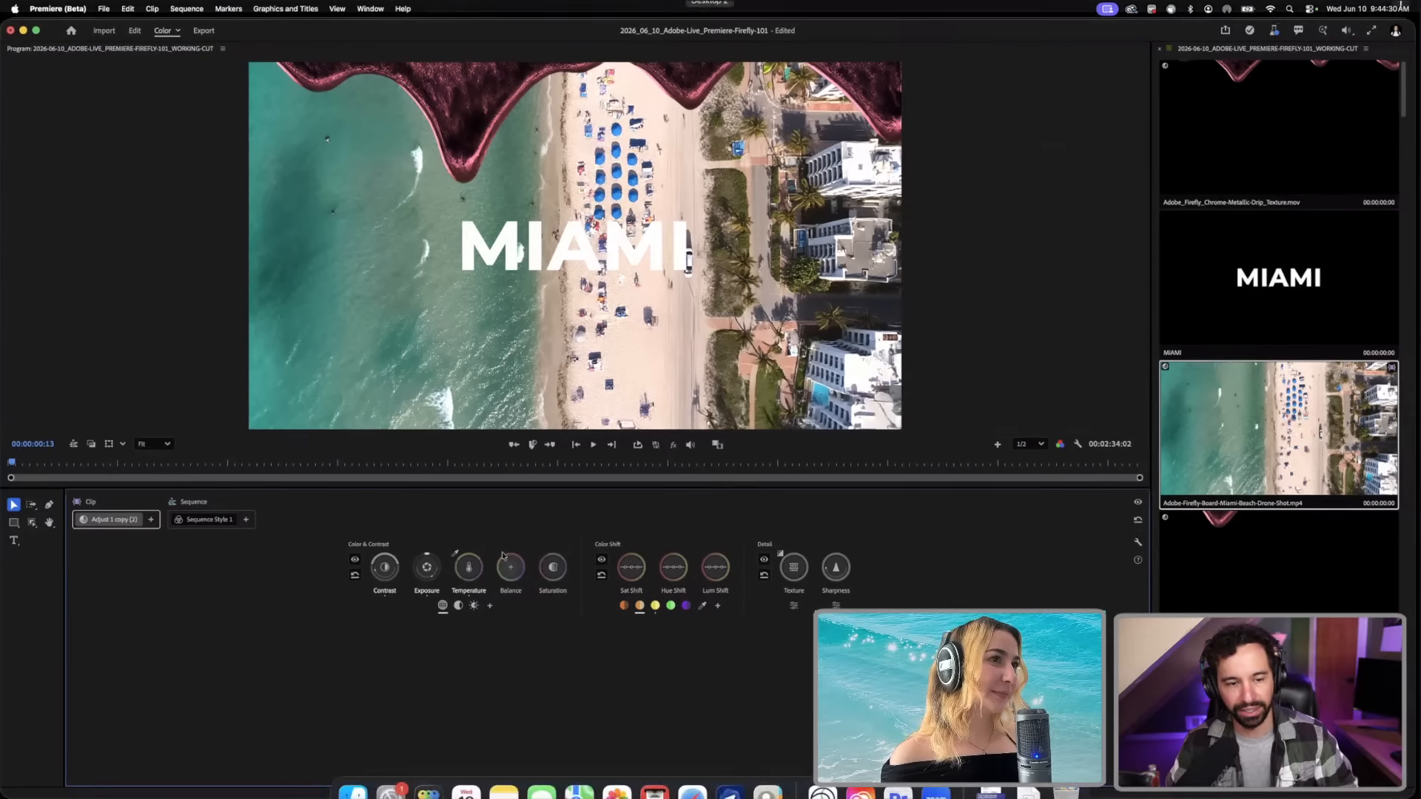
pyautogui.click(793, 343)
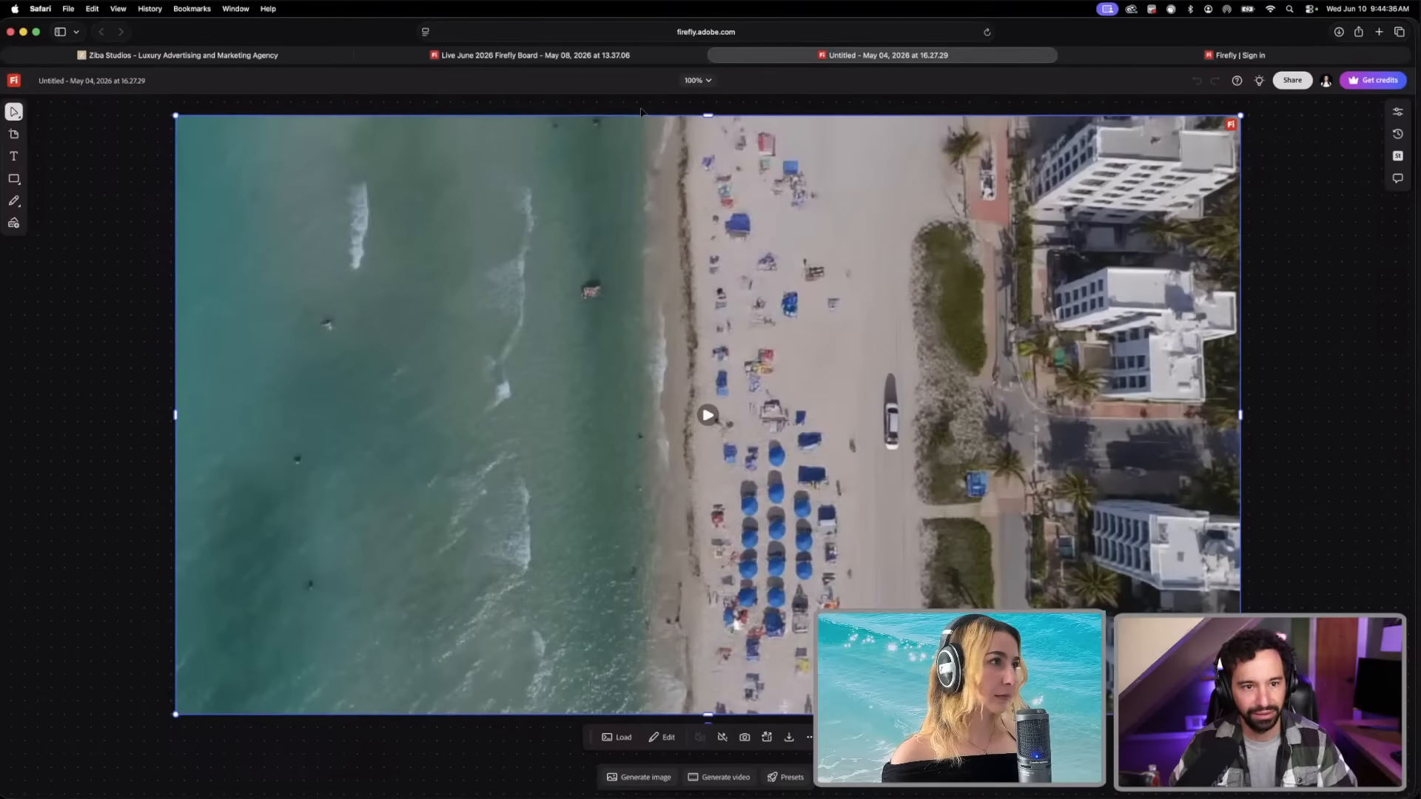
pyautogui.click(1153, 59)
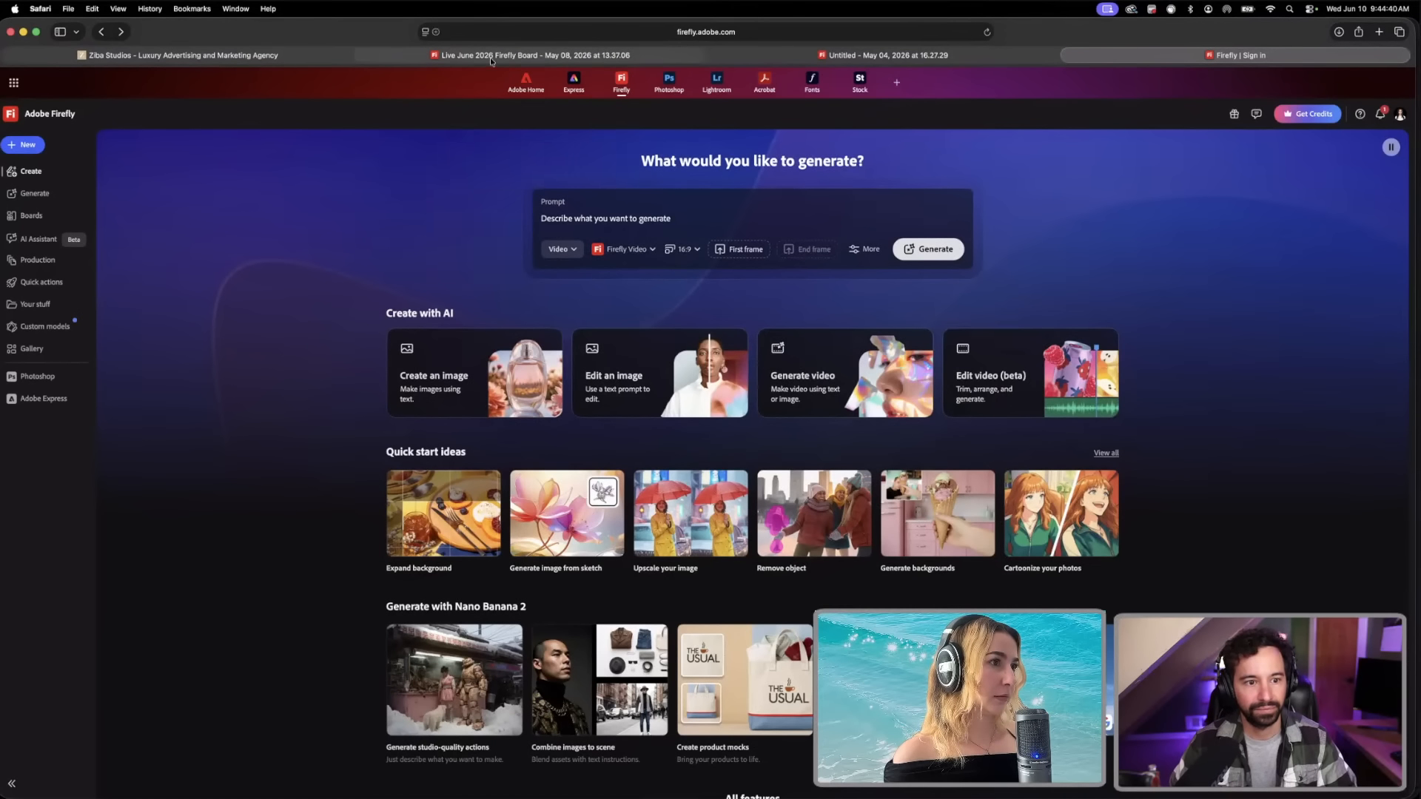
pyautogui.moveTo(491, 61)
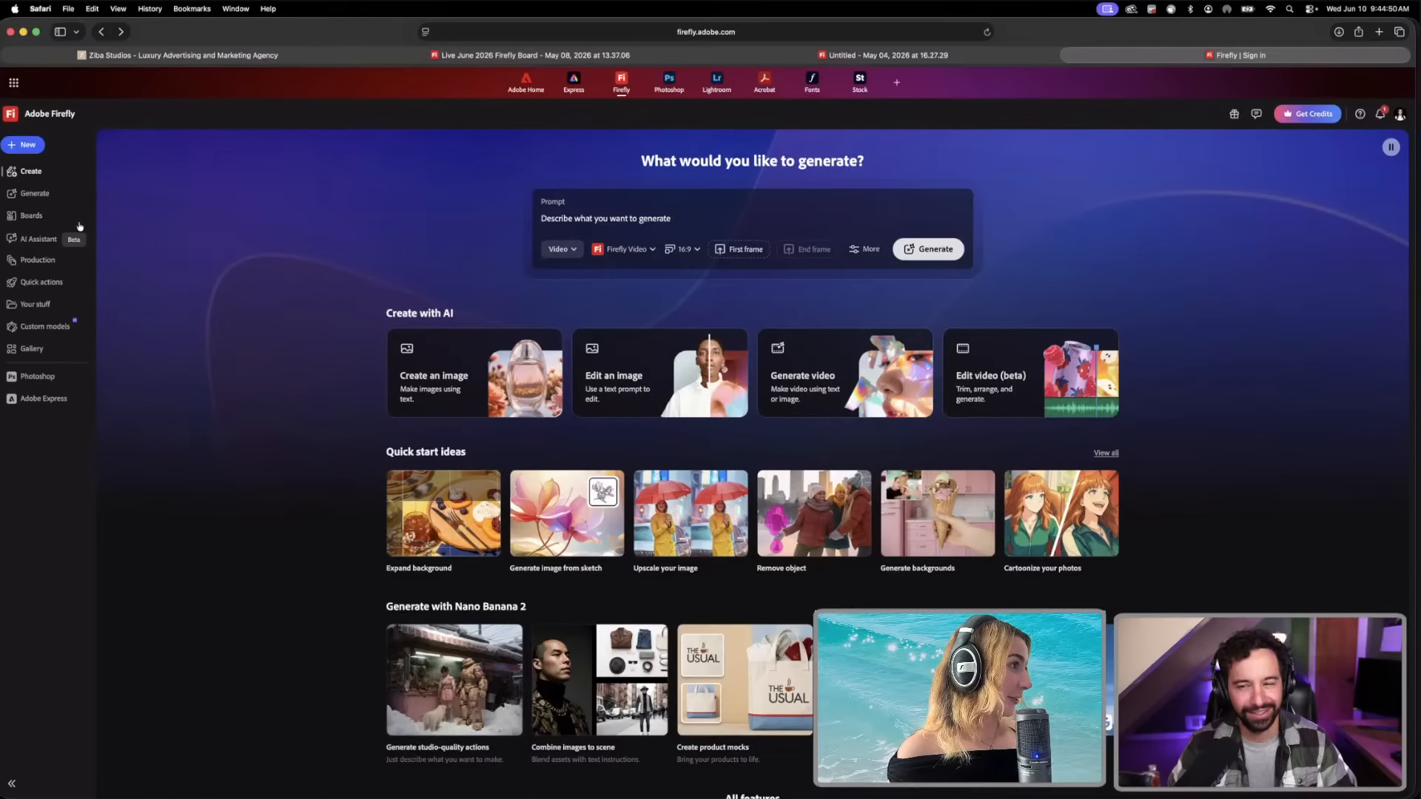
# Step: Bring up the Firefly Boards page, return to it after a brief switch to Premiere, and look over the options for creating something new
pyautogui.click(34, 216)
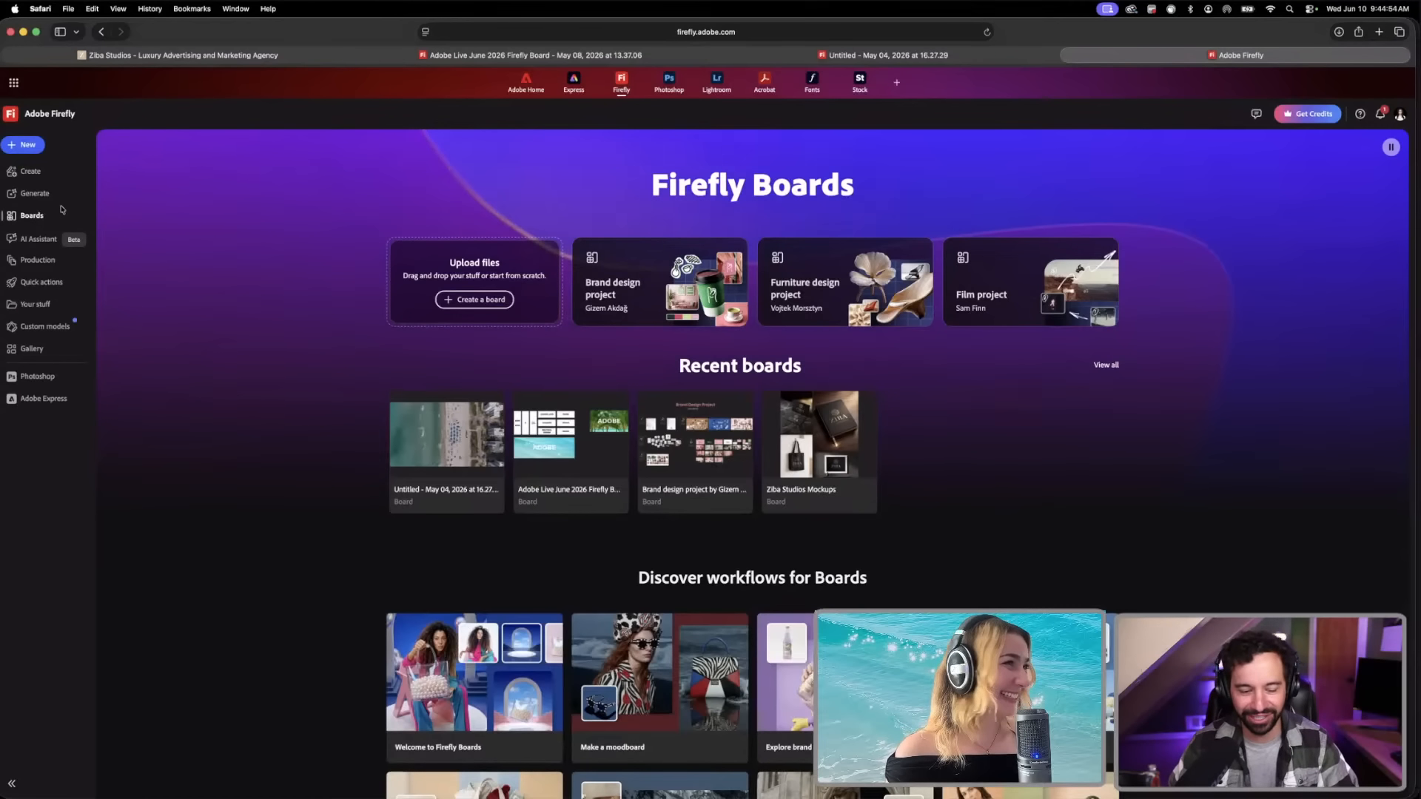
pyautogui.hotkey('ctrl', 'Up')
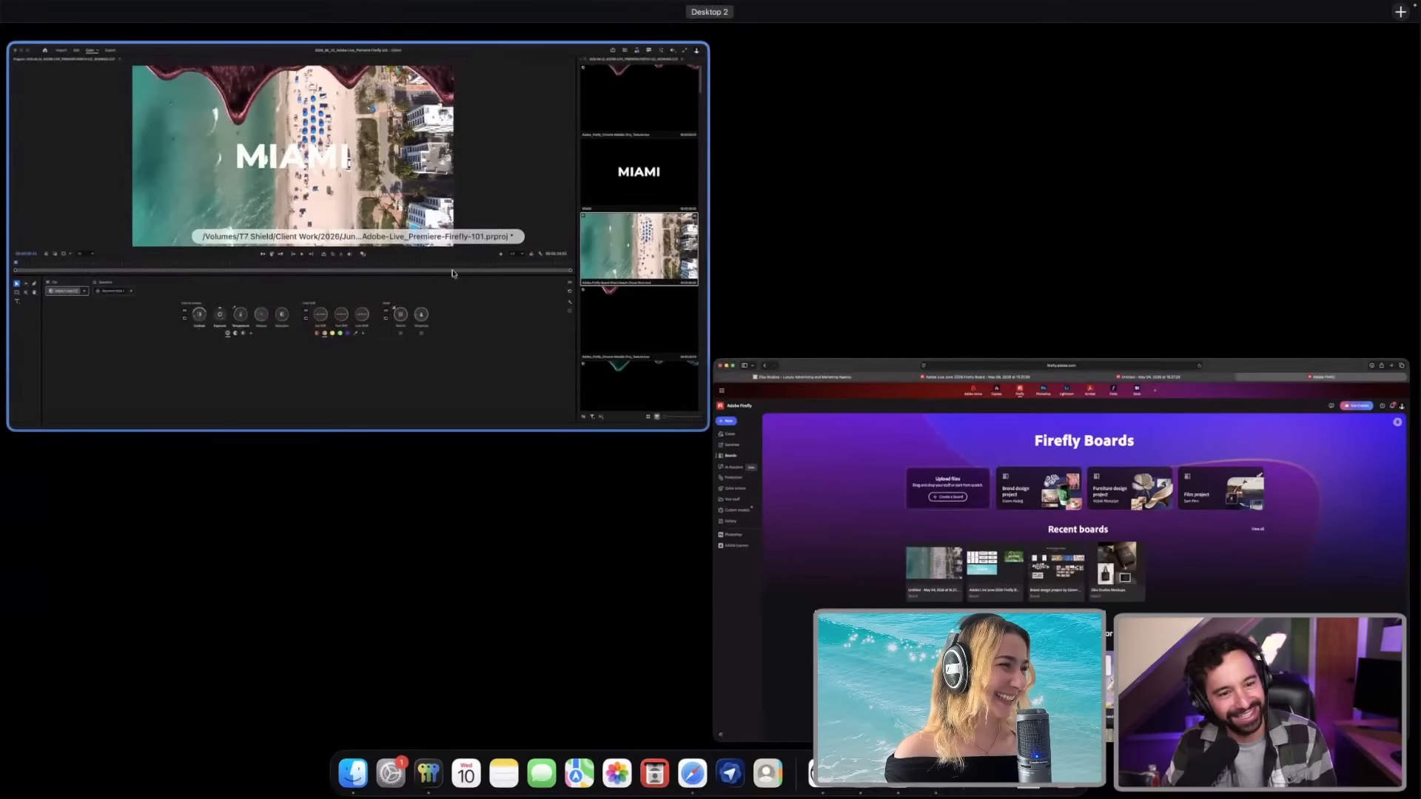
pyautogui.click(477, 319)
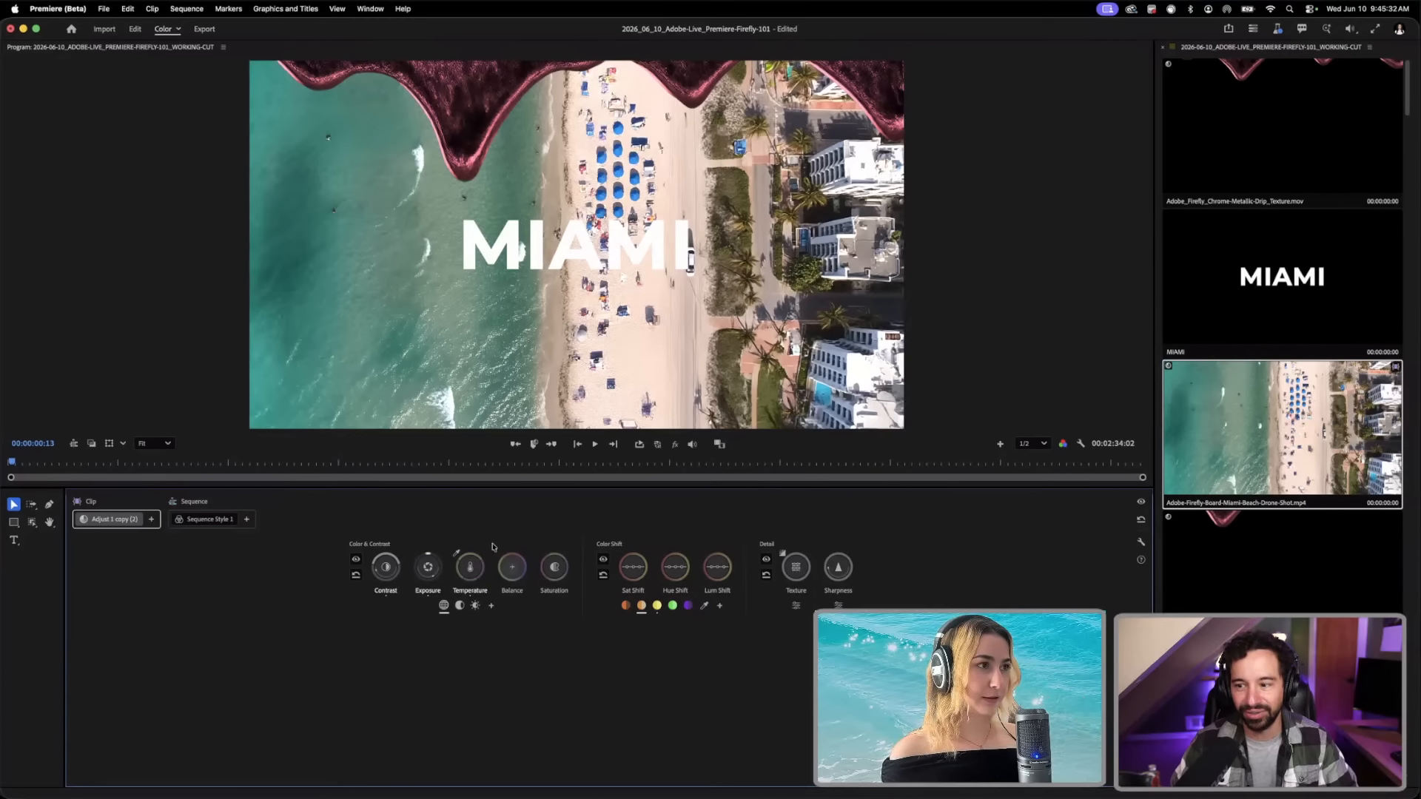
pyautogui.hotkey('ctrl', 'Up')
pyautogui.click(927, 320)
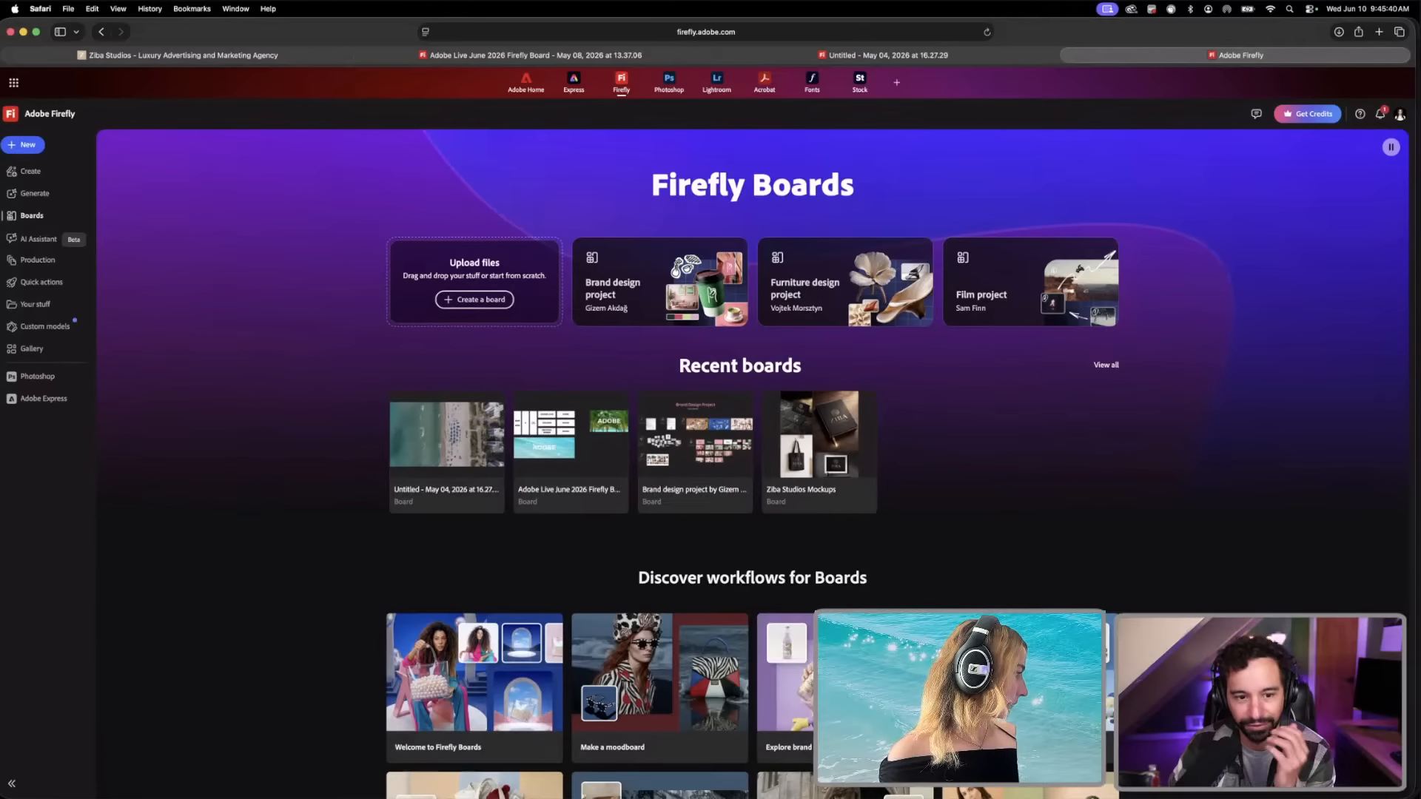
pyautogui.press('super+Tab')
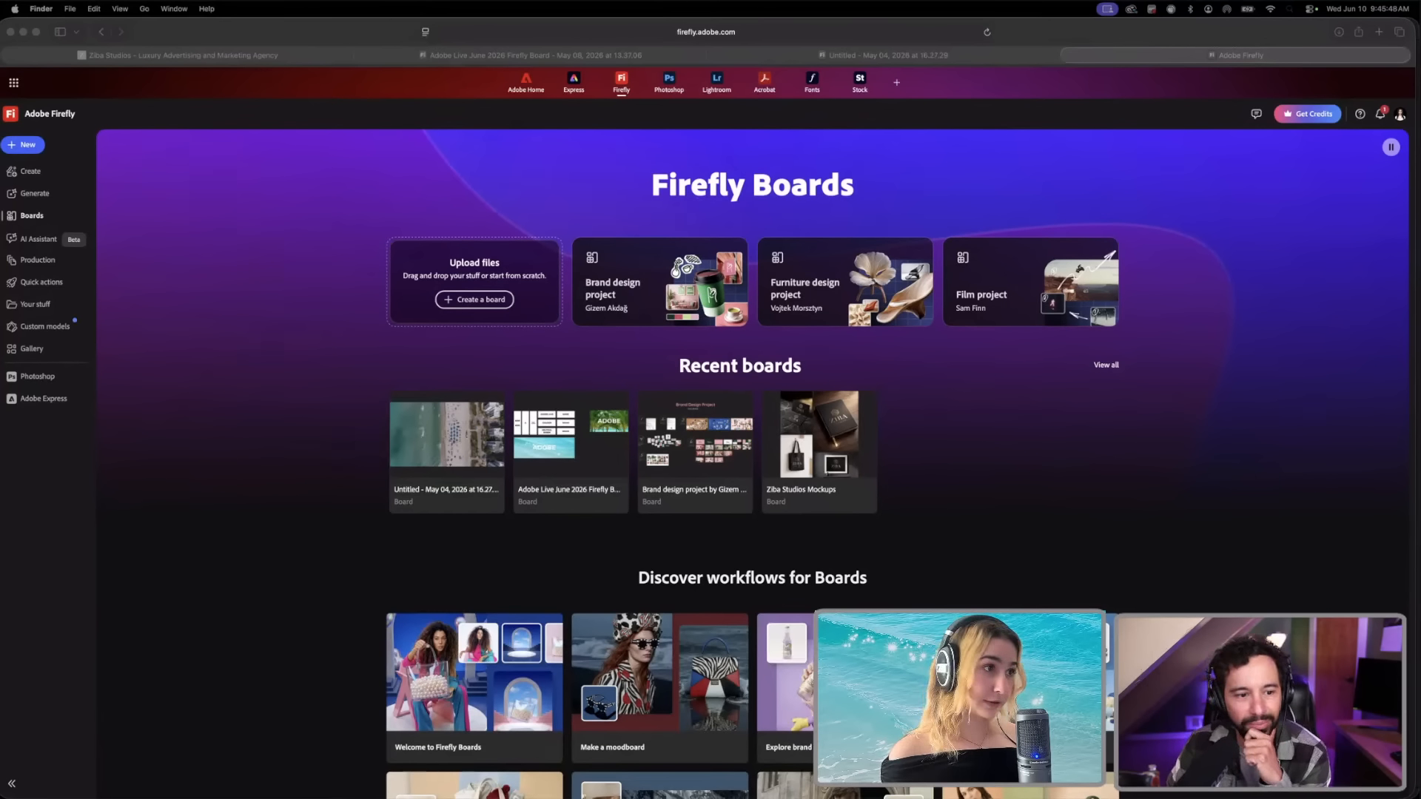
pyautogui.click(32, 221)
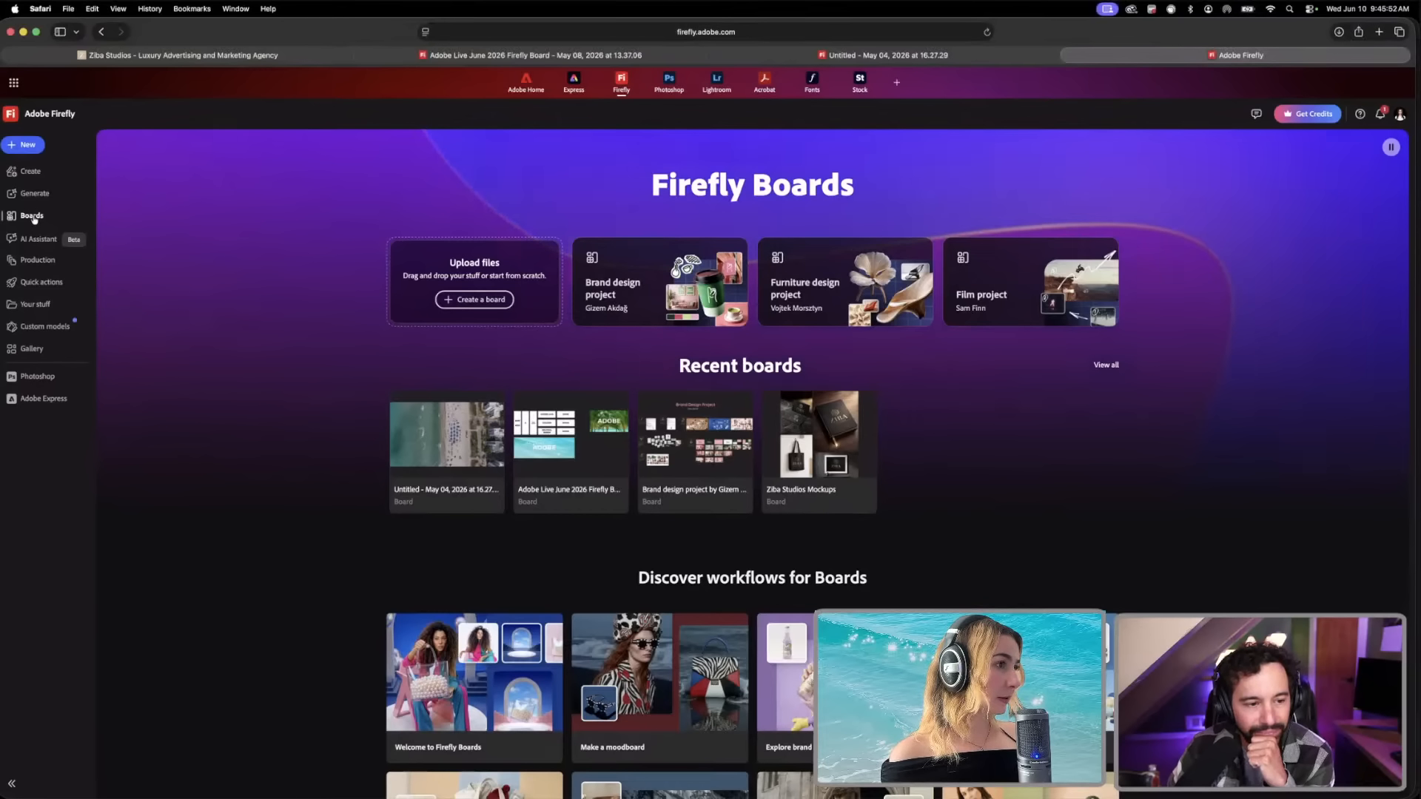
pyautogui.click(32, 146)
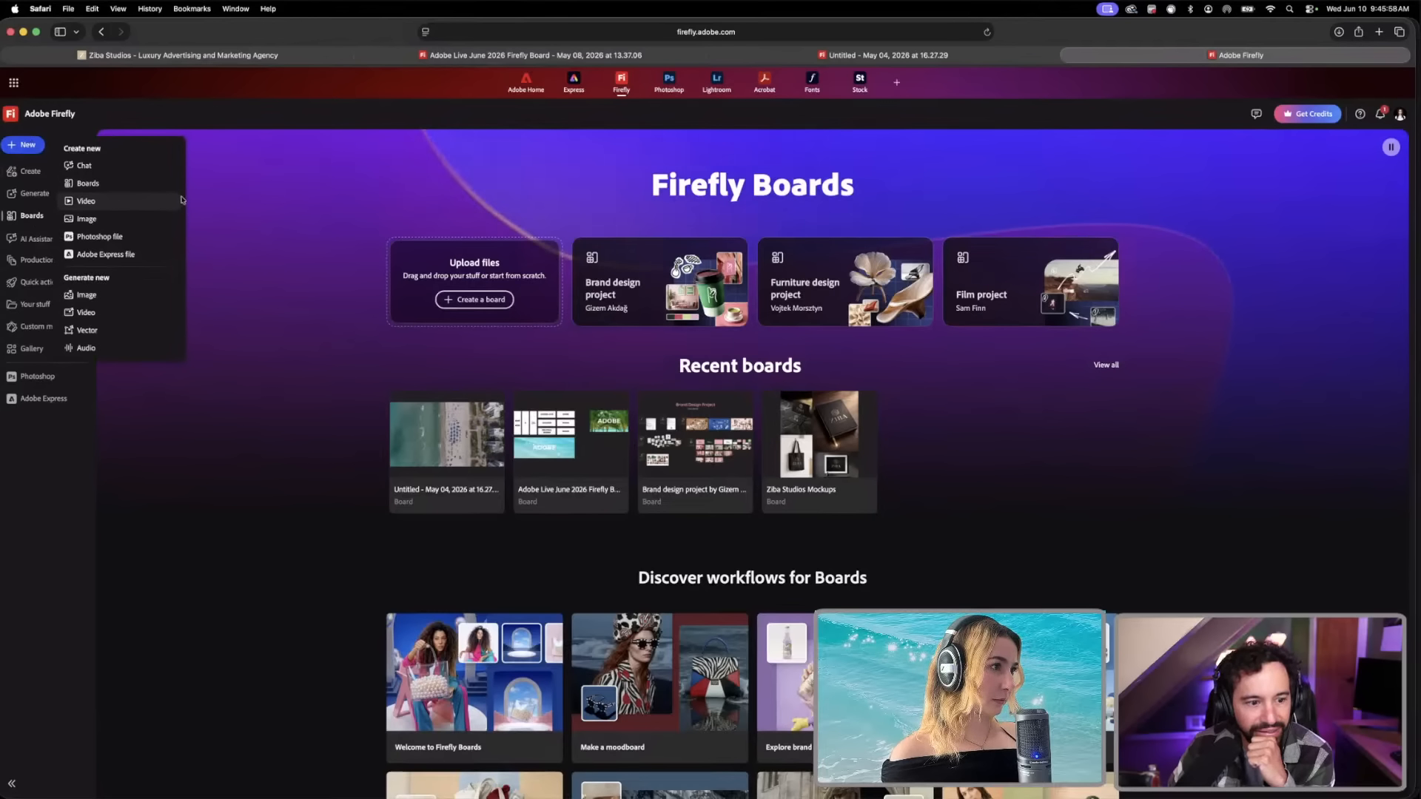
pyautogui.click(251, 296)
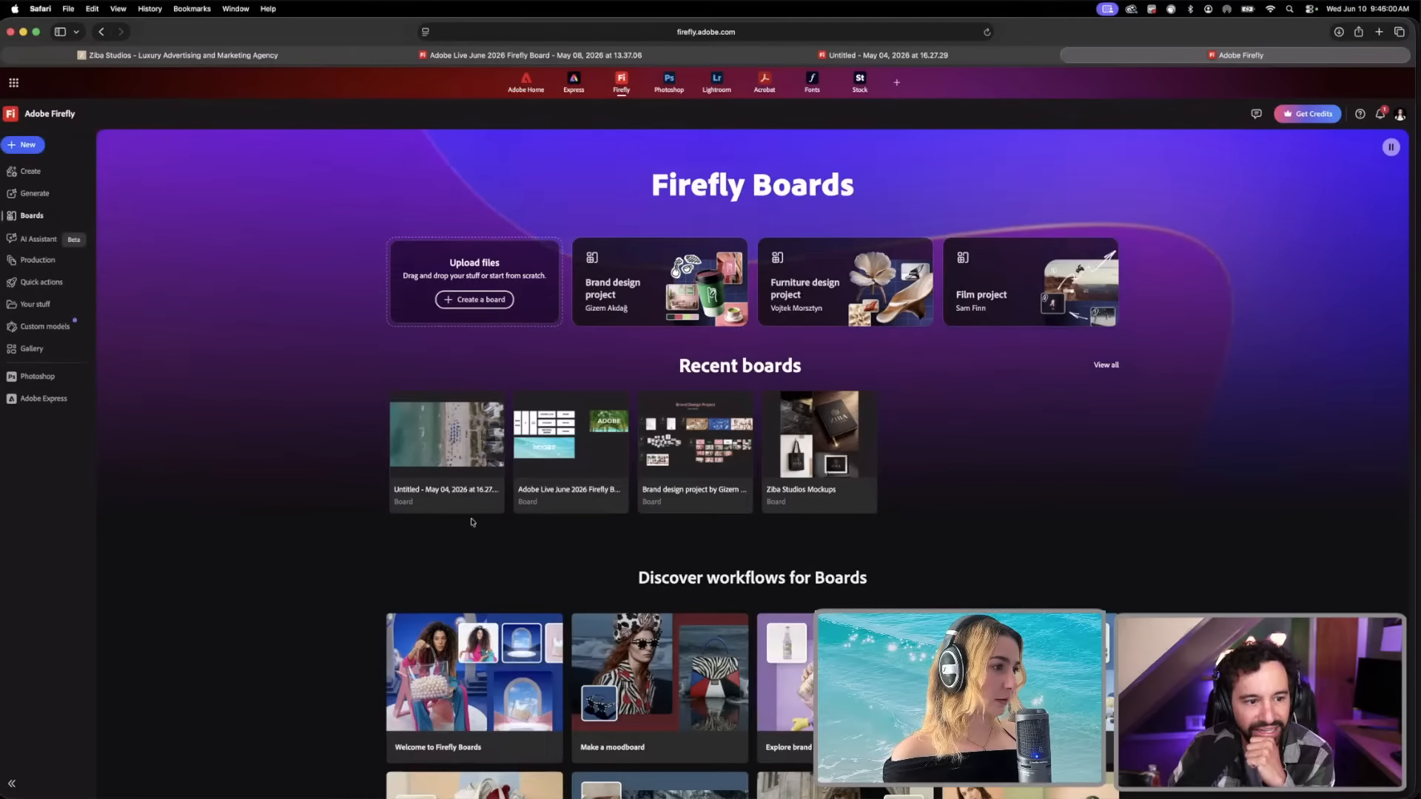
# Step: Open the recent board "Untitled - May 04, 2026 at 16.27.29", check the stadium dog image's additional options, and shift the image slightly upward
pyautogui.click(455, 495)
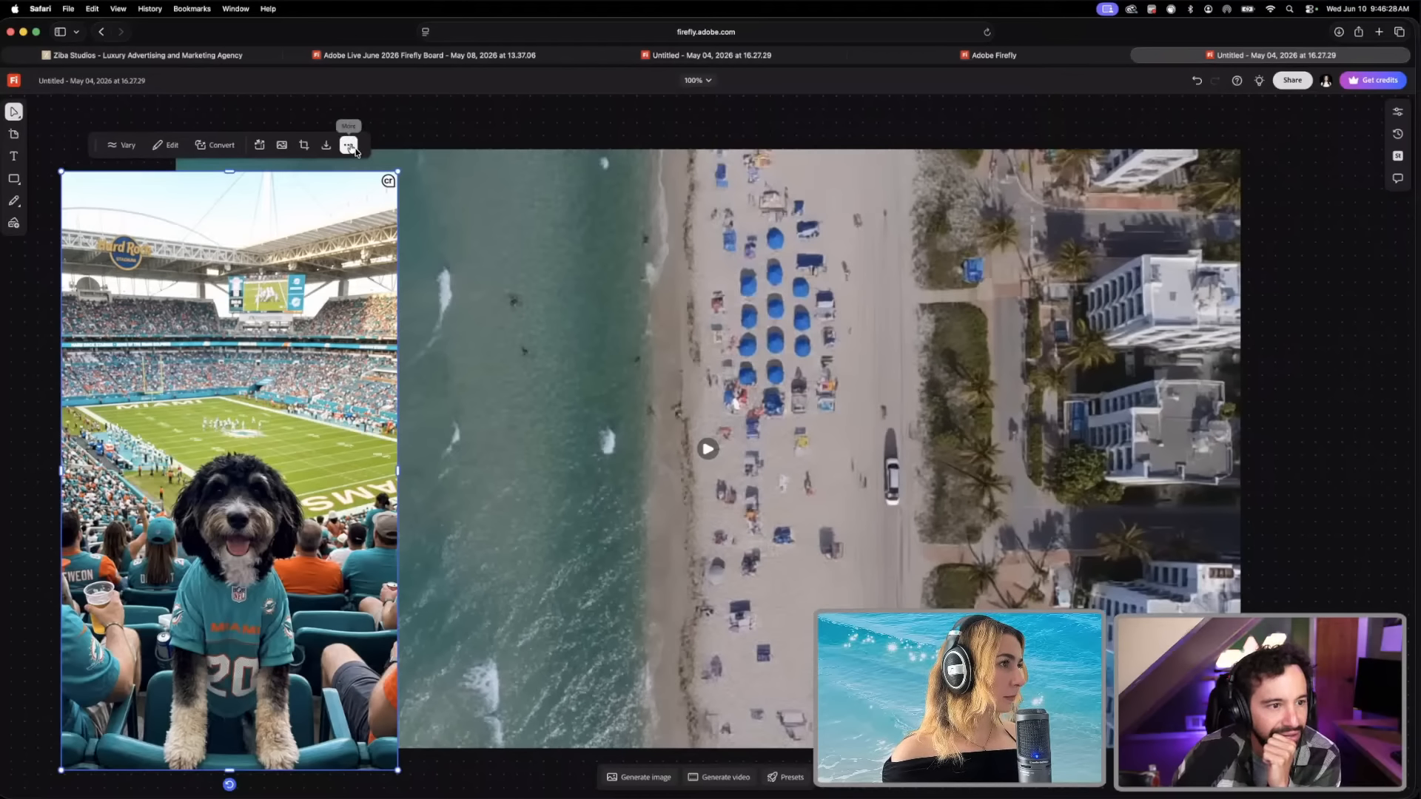
pyautogui.click(354, 151)
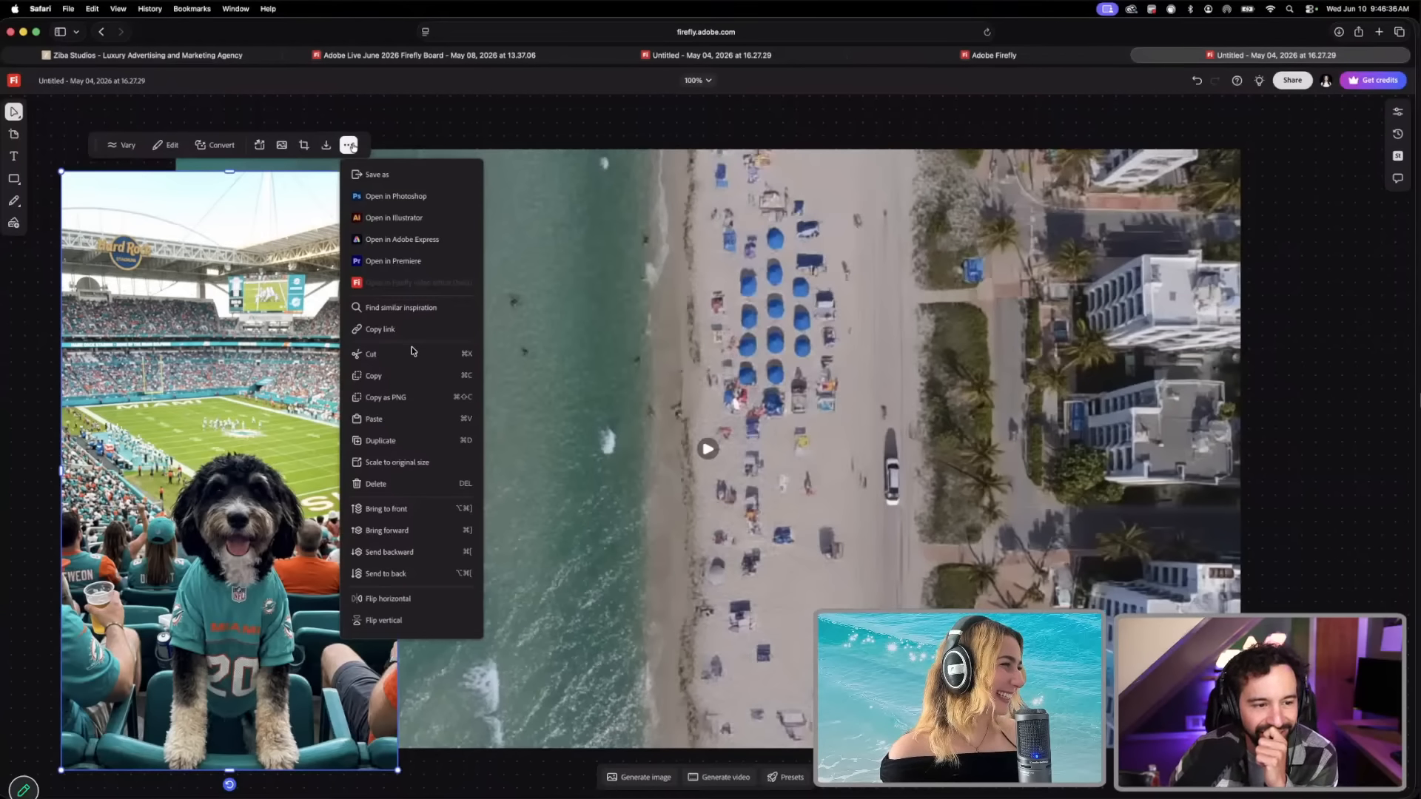
pyautogui.click(341, 202)
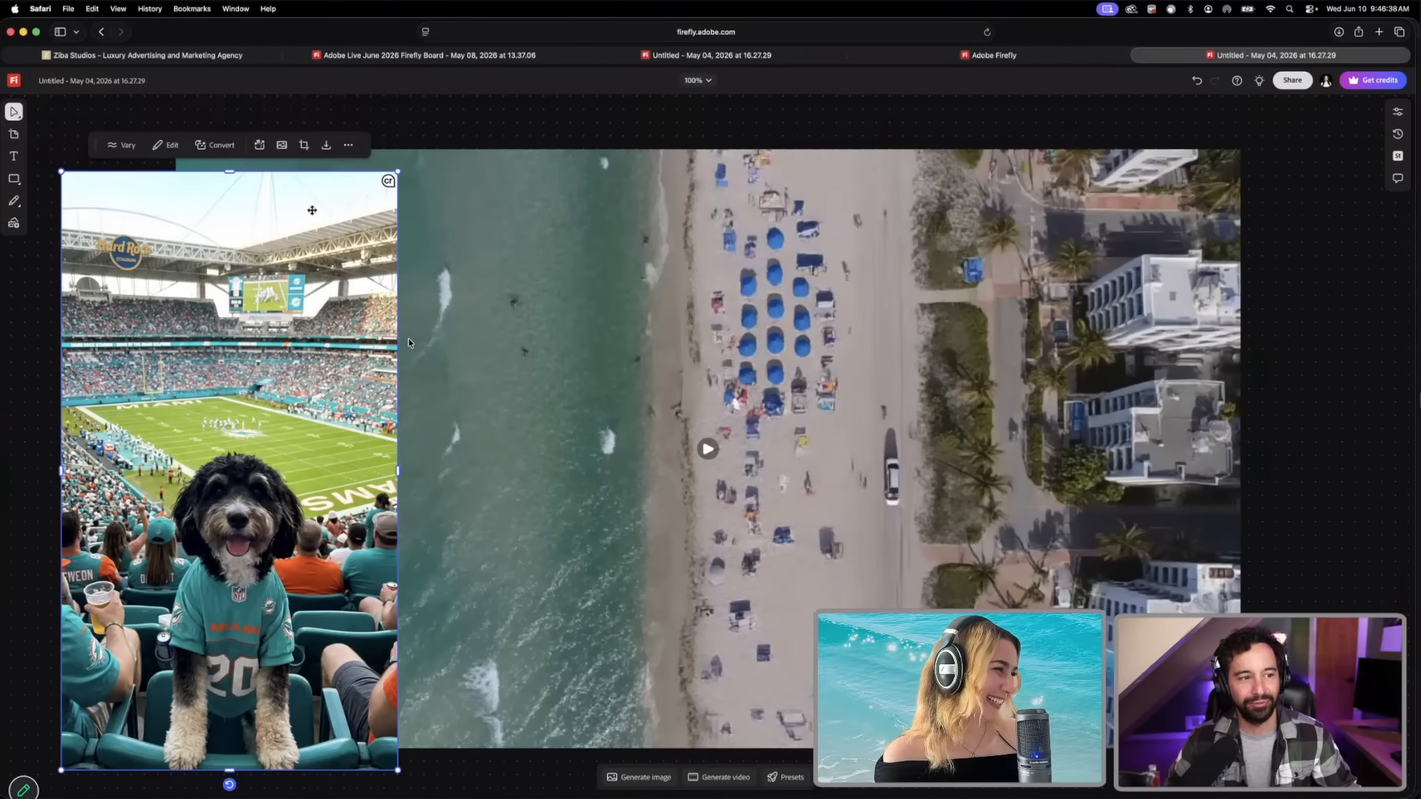
pyautogui.moveTo(322, 250); pyautogui.dragTo(314, 217)
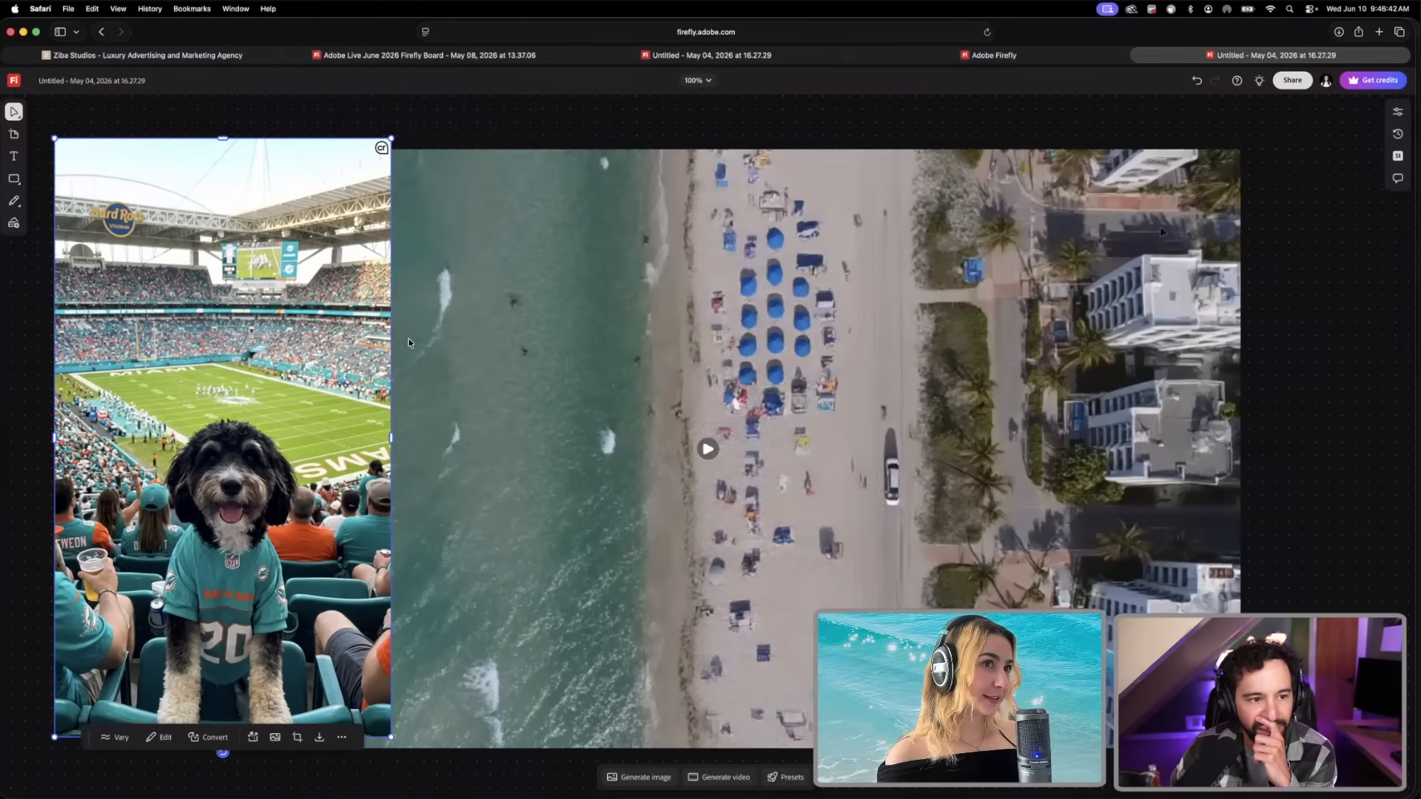
# Step: Start a new Firefly video generation and add the stadium dog image as its first reference frame
pyautogui.click(992, 56)
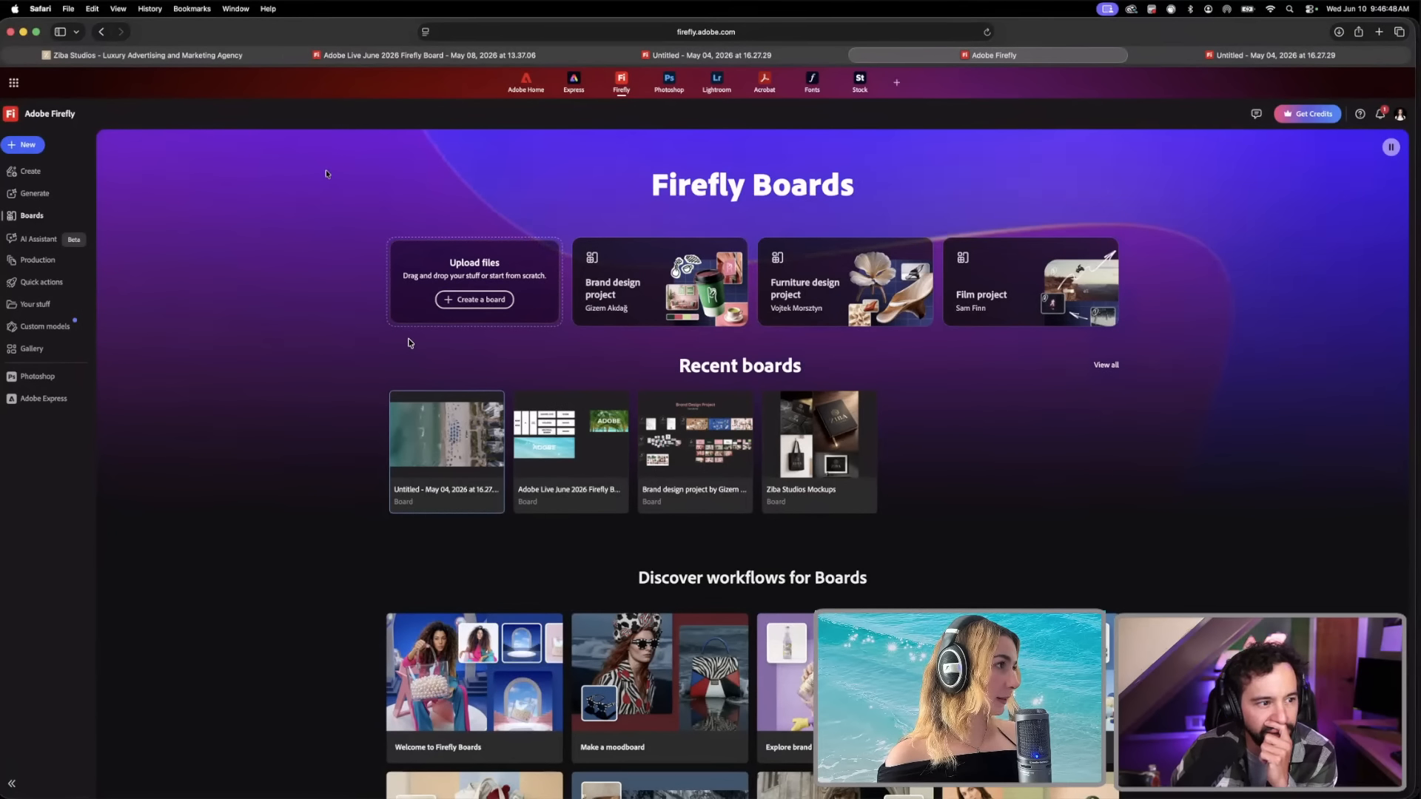
pyautogui.click(44, 197)
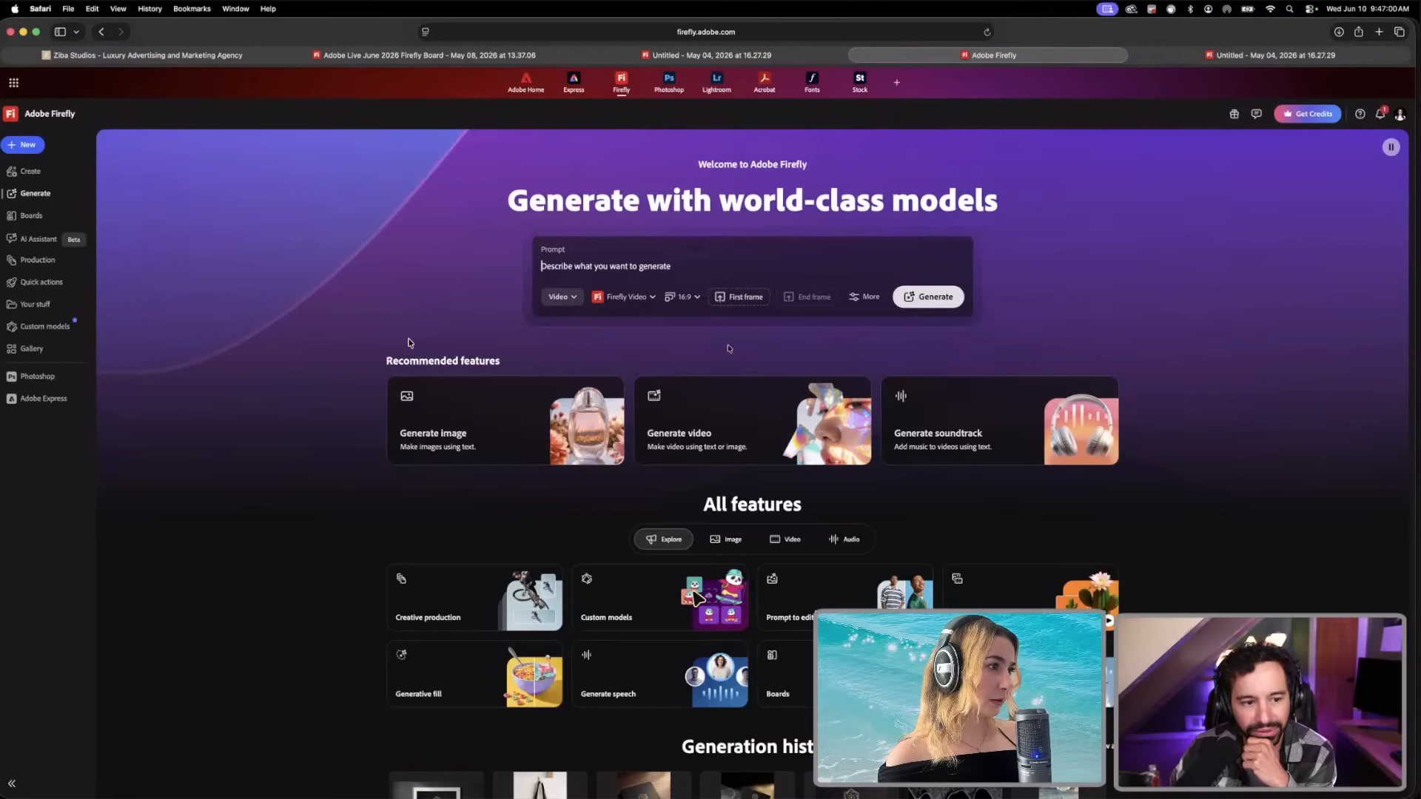
pyautogui.click(736, 424)
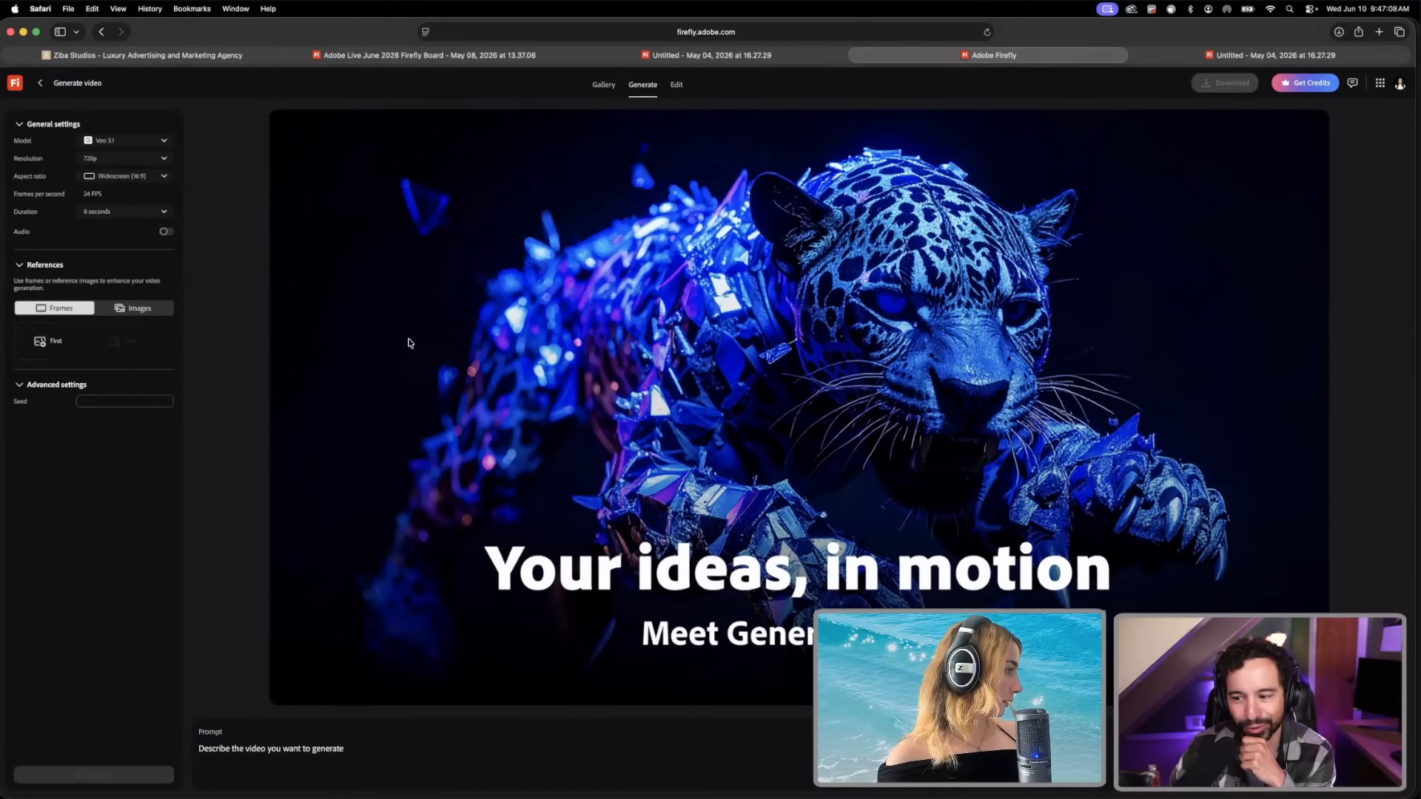
pyautogui.moveTo(0, 221); pyautogui.dragTo(64, 343)
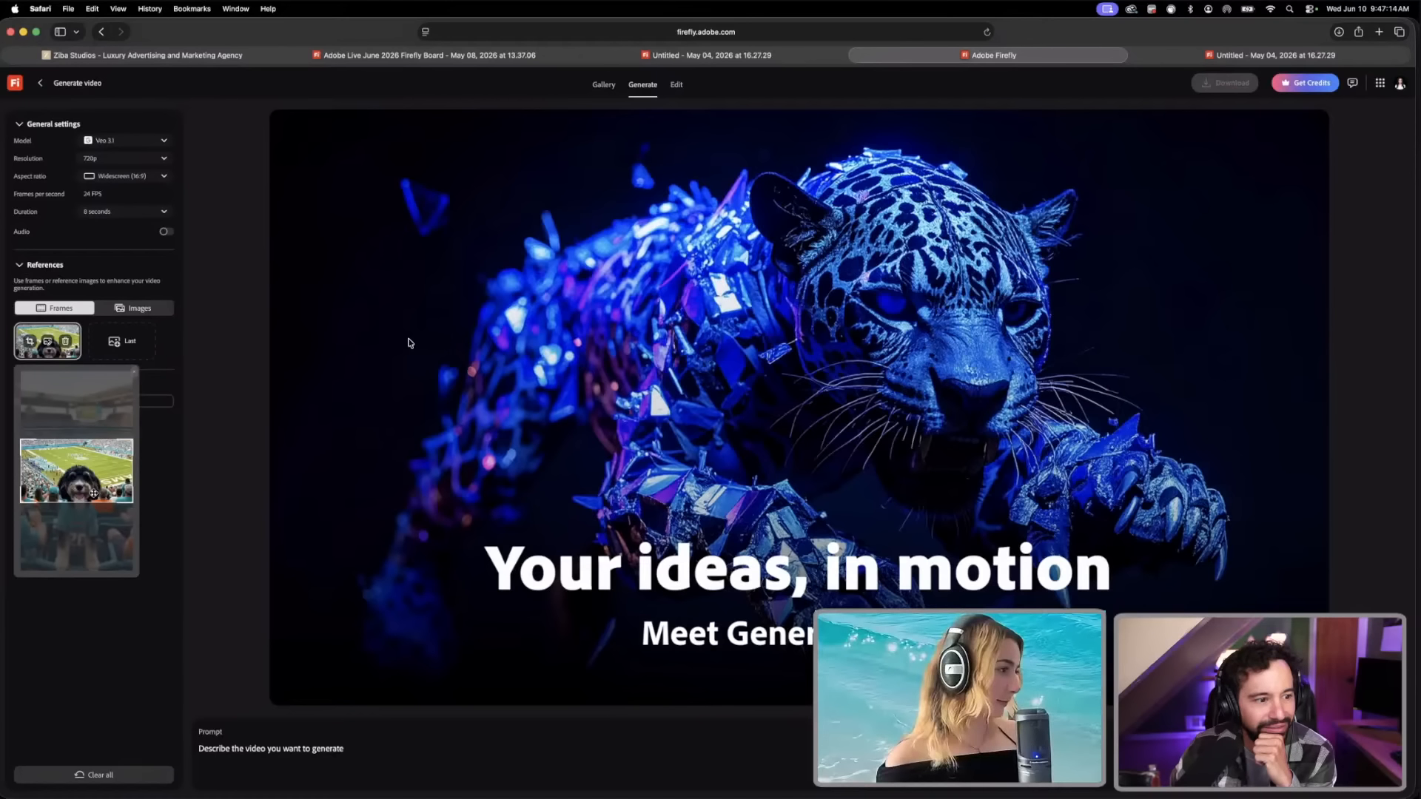
# Step: Center the first frame's crop on the dog and set the video's aspect ratio to Vertical (9:16)
pyautogui.moveTo(94, 489); pyautogui.dragTo(94, 510)
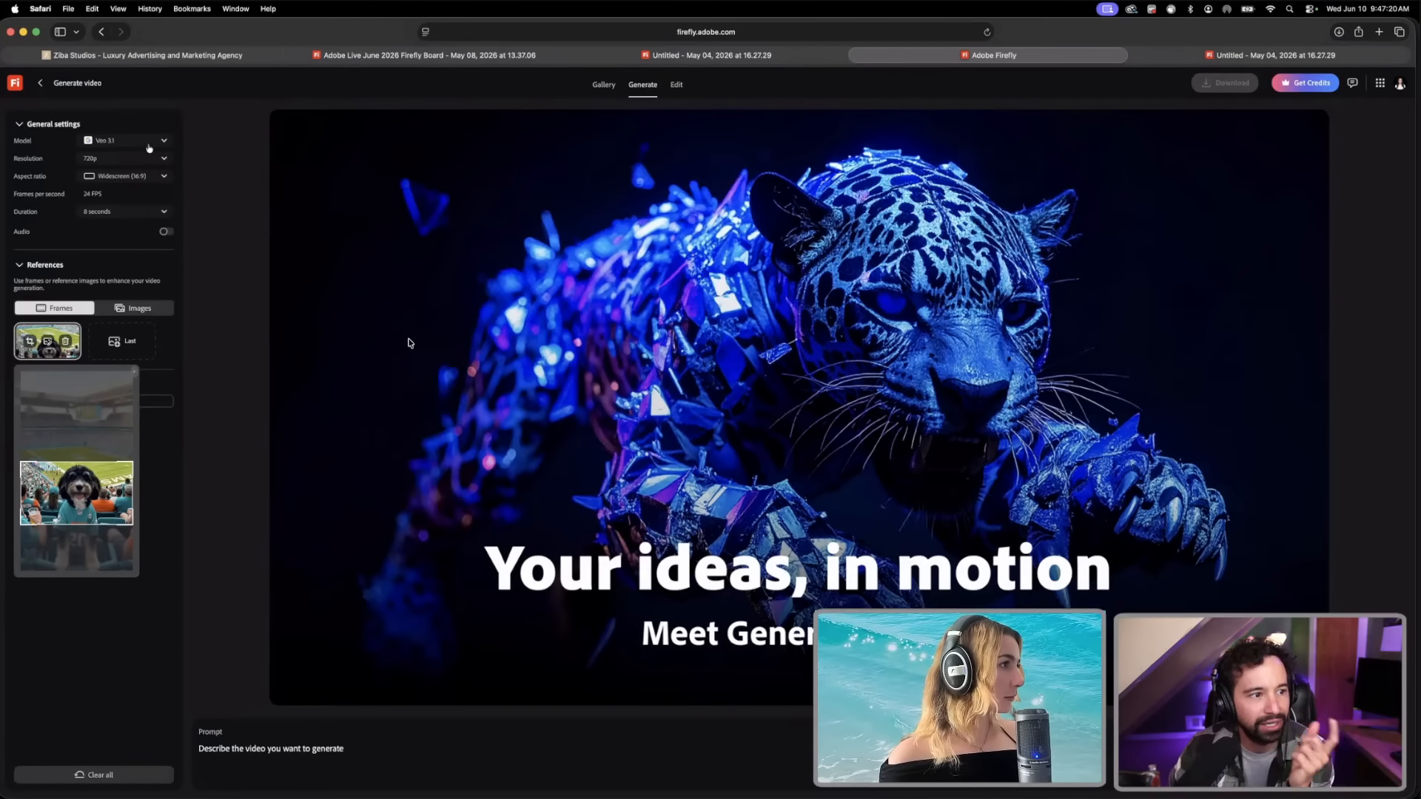
pyautogui.click(157, 180)
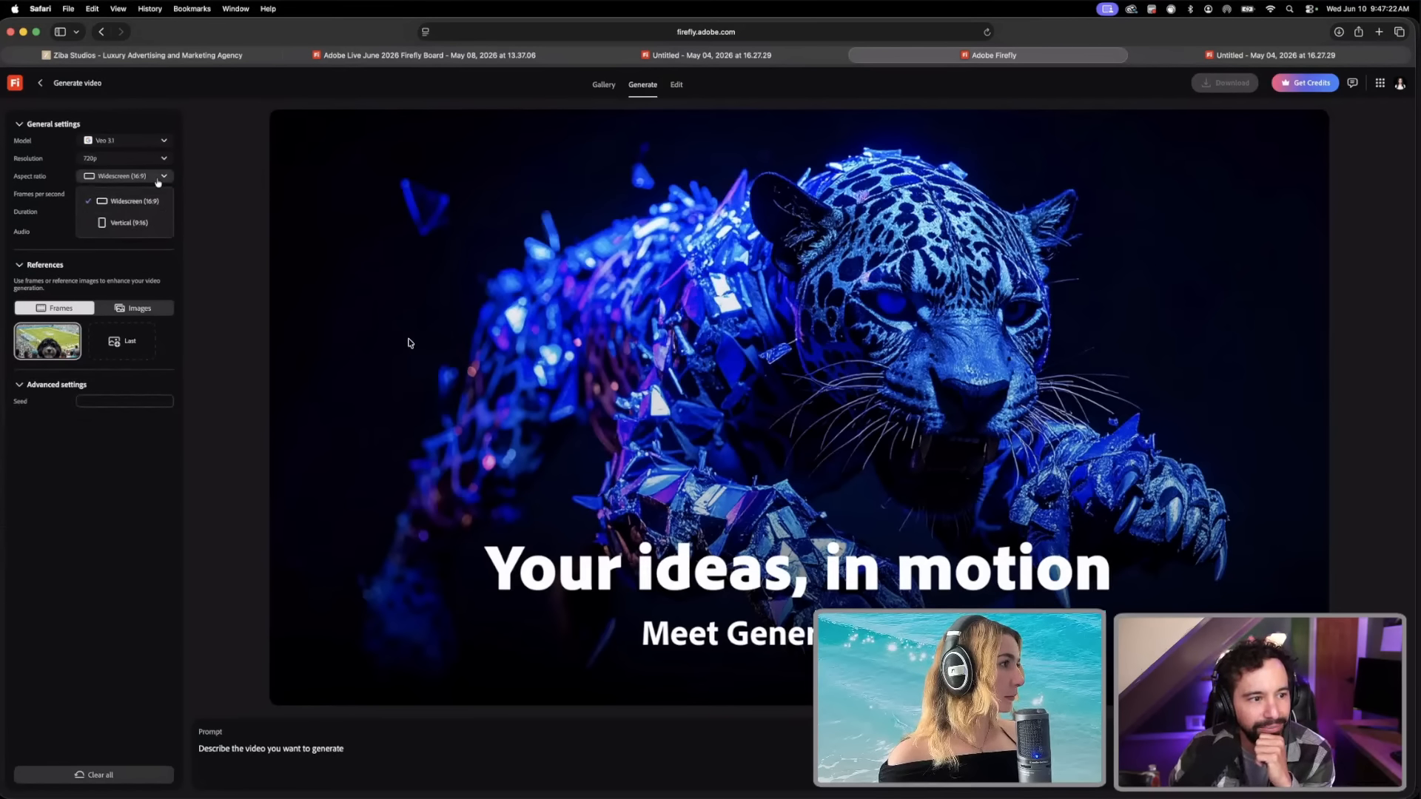
pyautogui.click(151, 223)
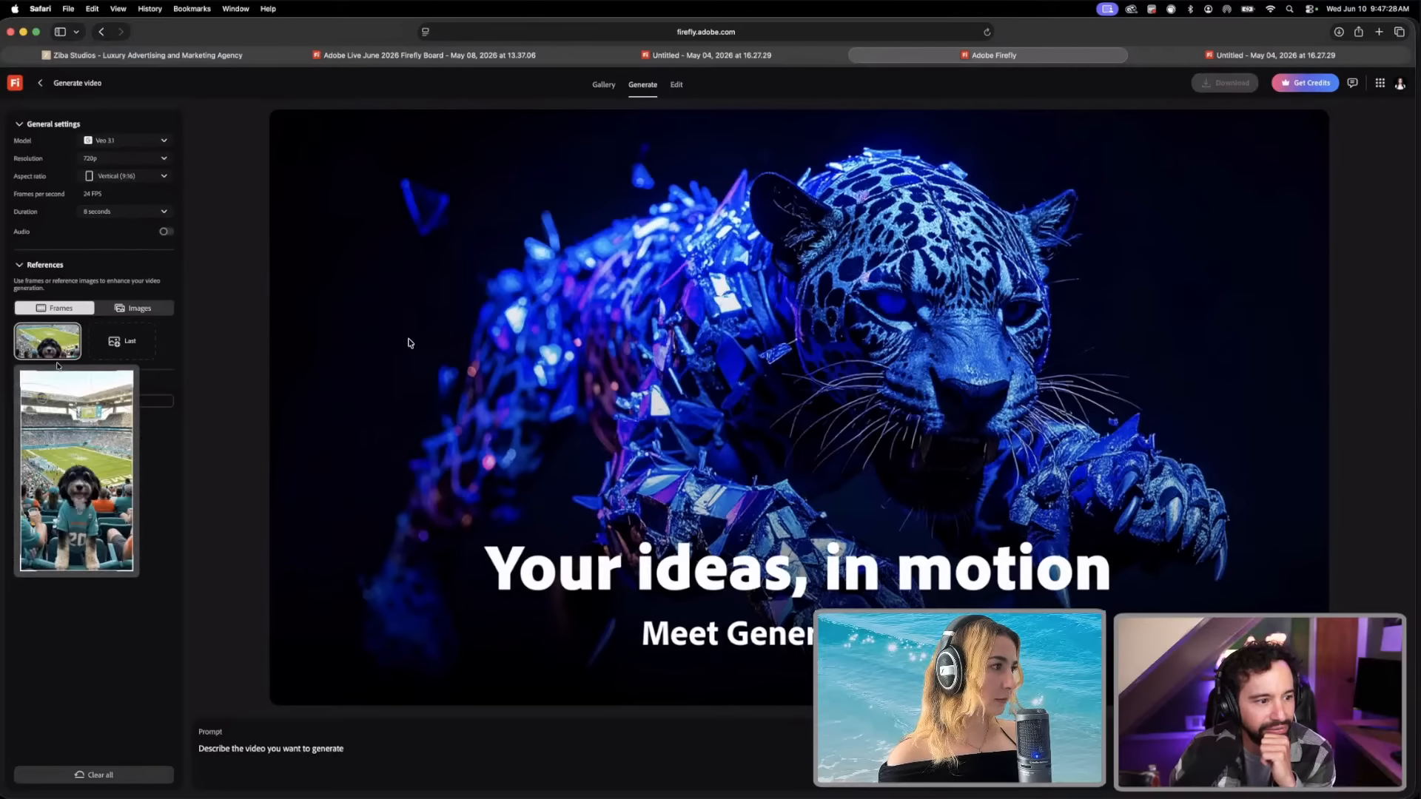
pyautogui.moveTo(54, 359)
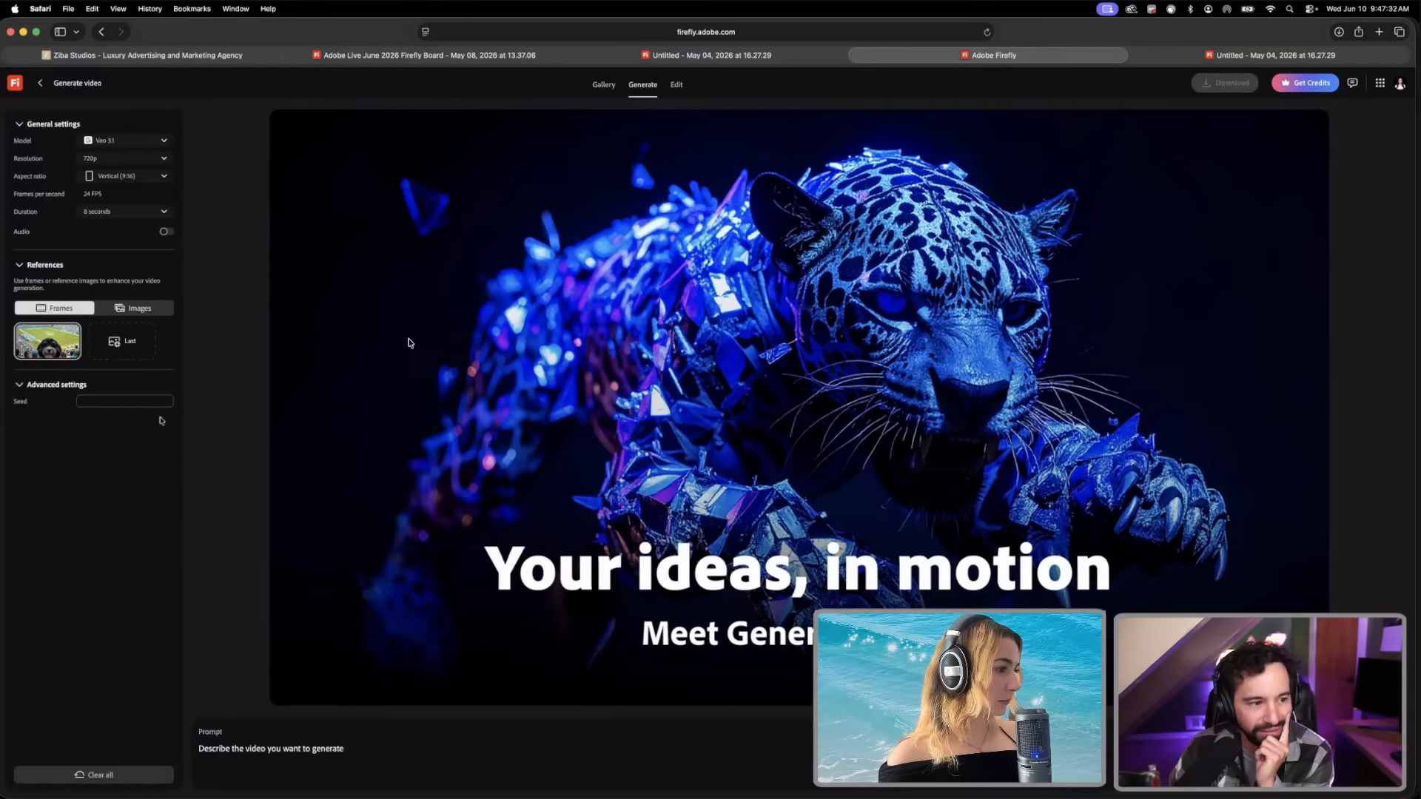
# Step: Enter the prompt "Animate the dog so his tail is wagging and he is happy" and generate the video
pyautogui.click(357, 745)
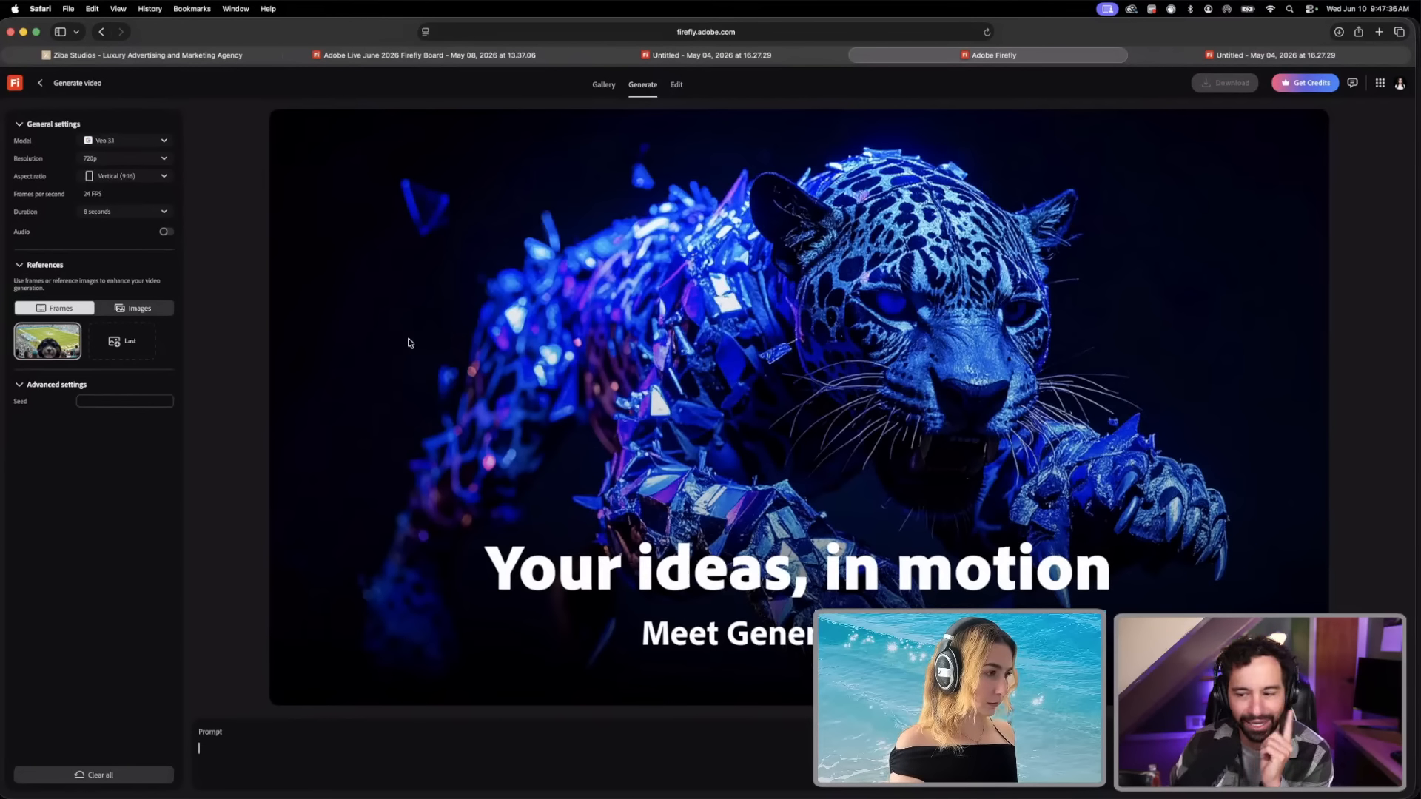
pyautogui.write('Animate the d')
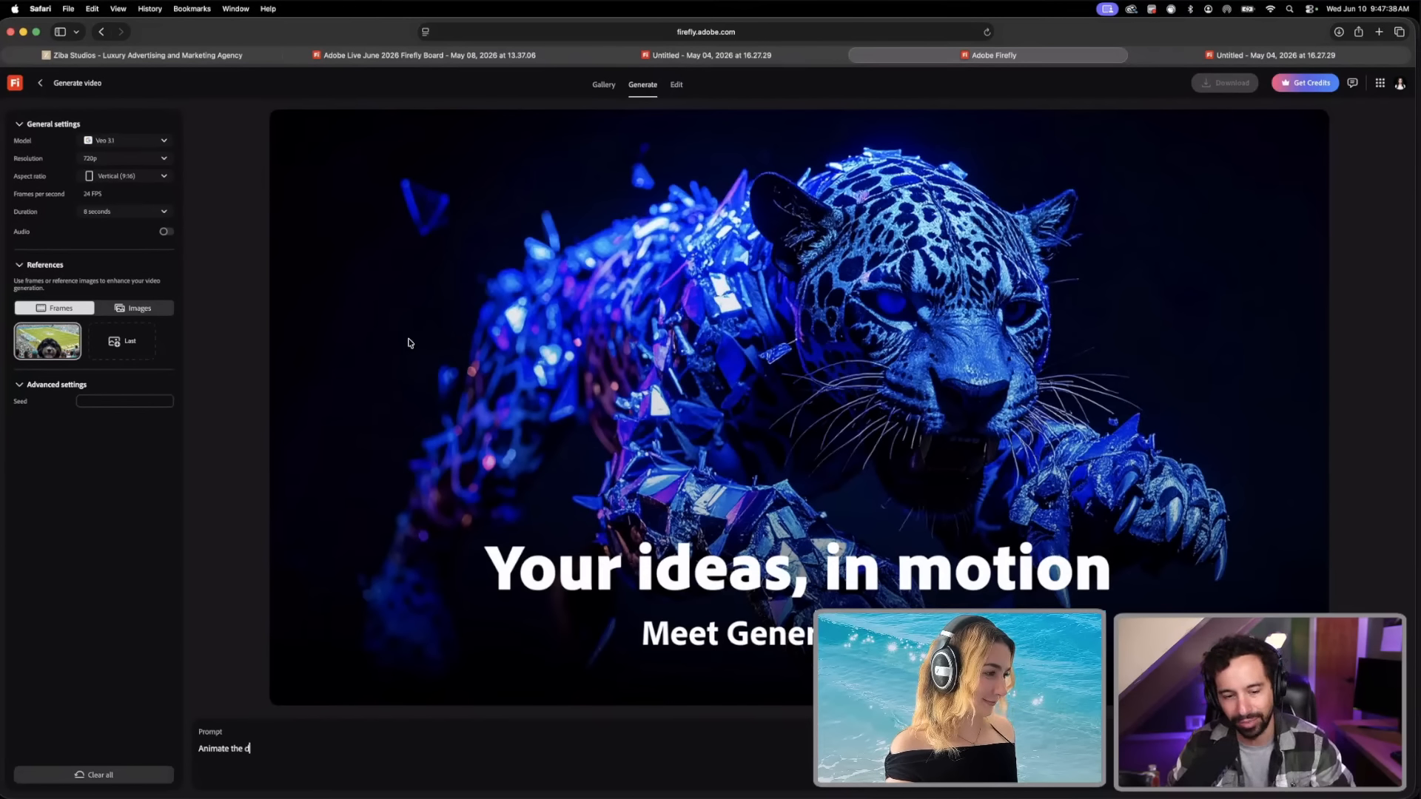
pyautogui.write('og so his tail')
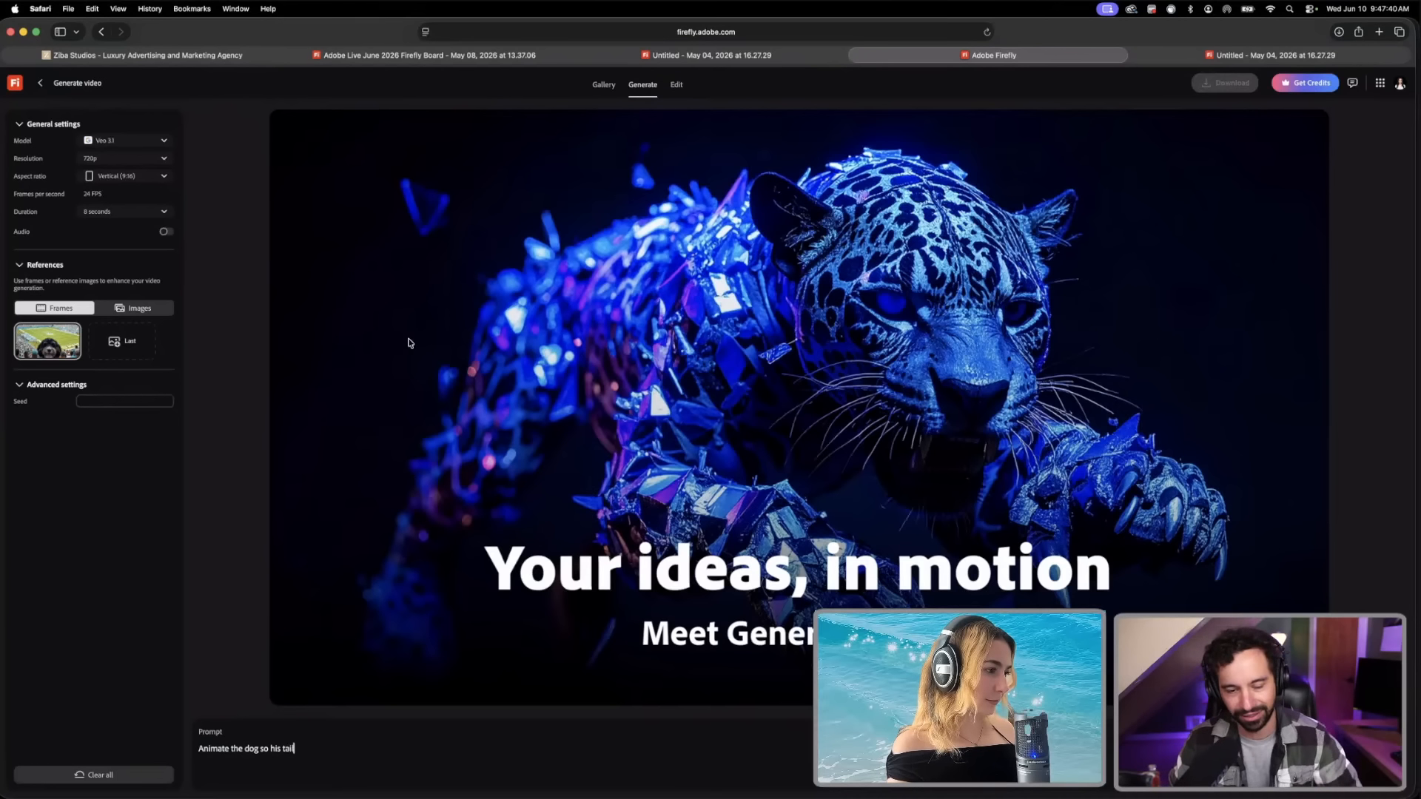
pyautogui.write(' is wagging an')
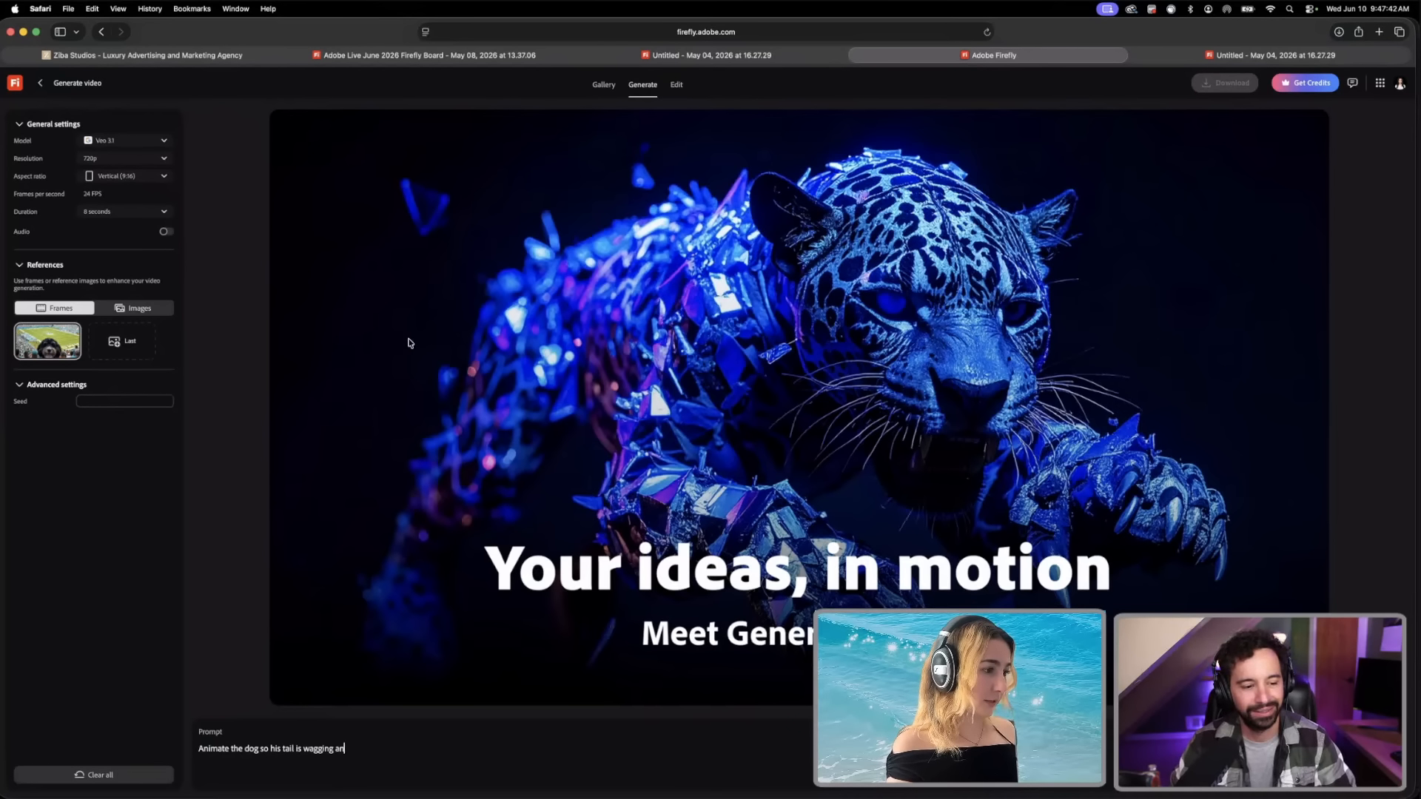
pyautogui.write('d he is happy')
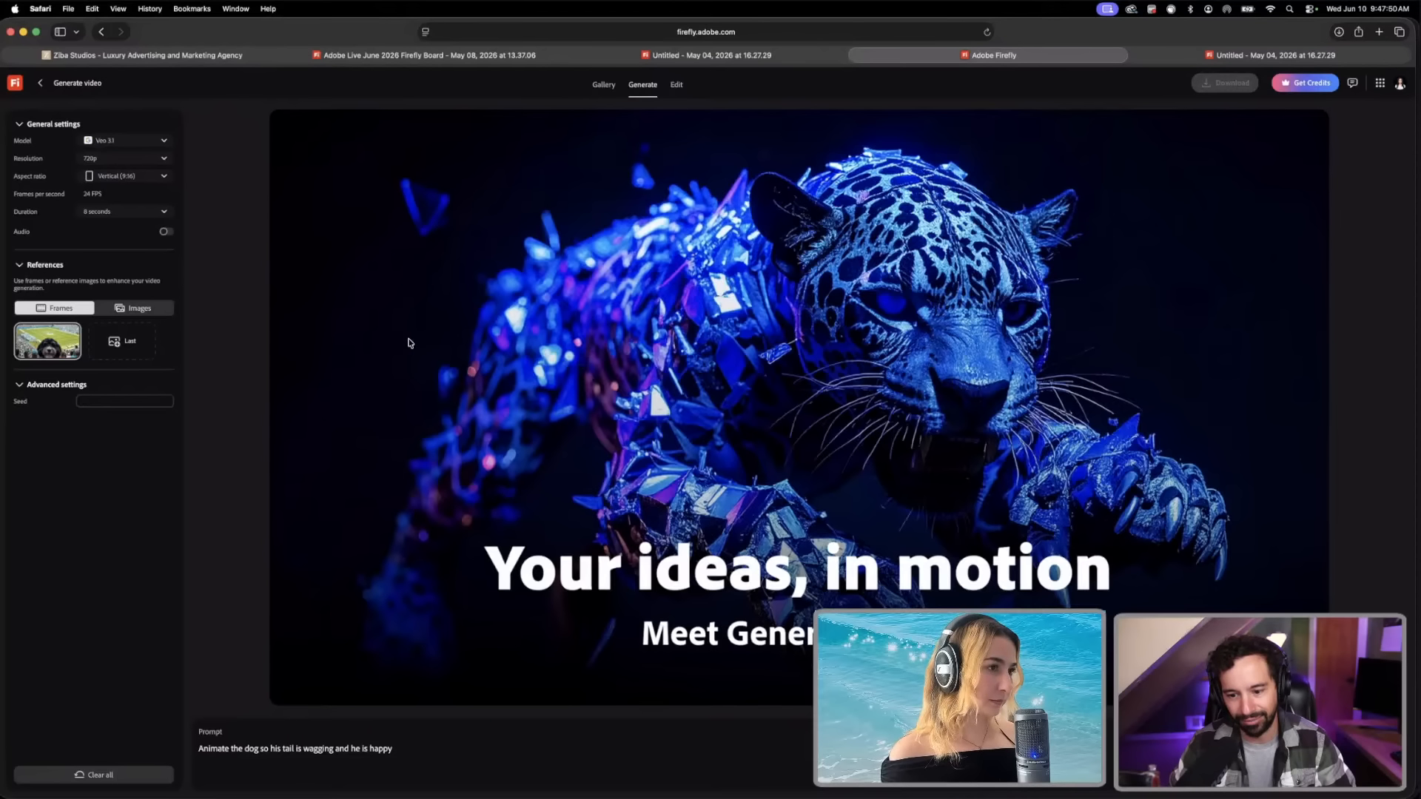
# Step: Switch back to Premiere and change from the Color workspace to the editing layout with the working cut's timeline
pyautogui.hotkey('ctrl', 'Up')
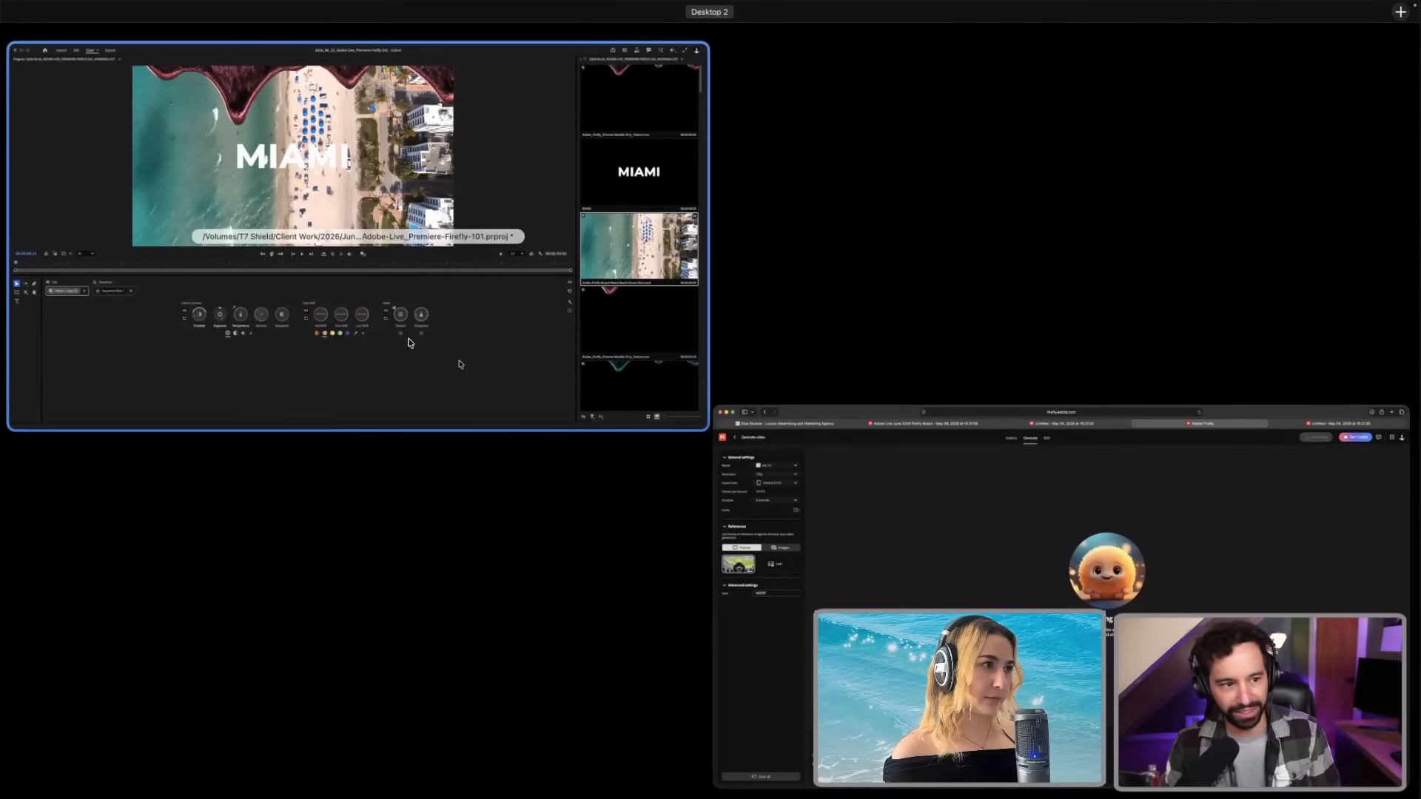
pyautogui.click(409, 341)
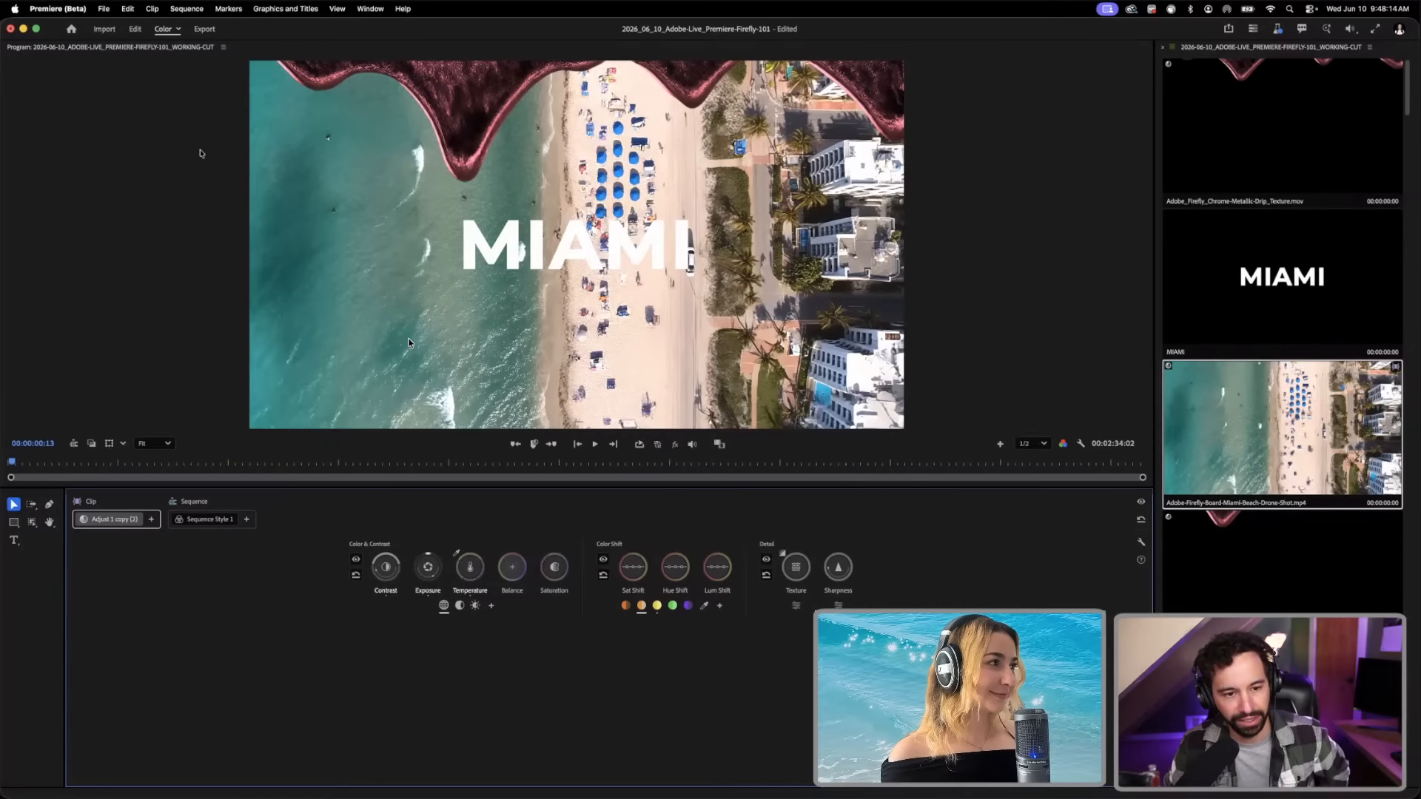
pyautogui.hotkey('alt', 'shift', '1')
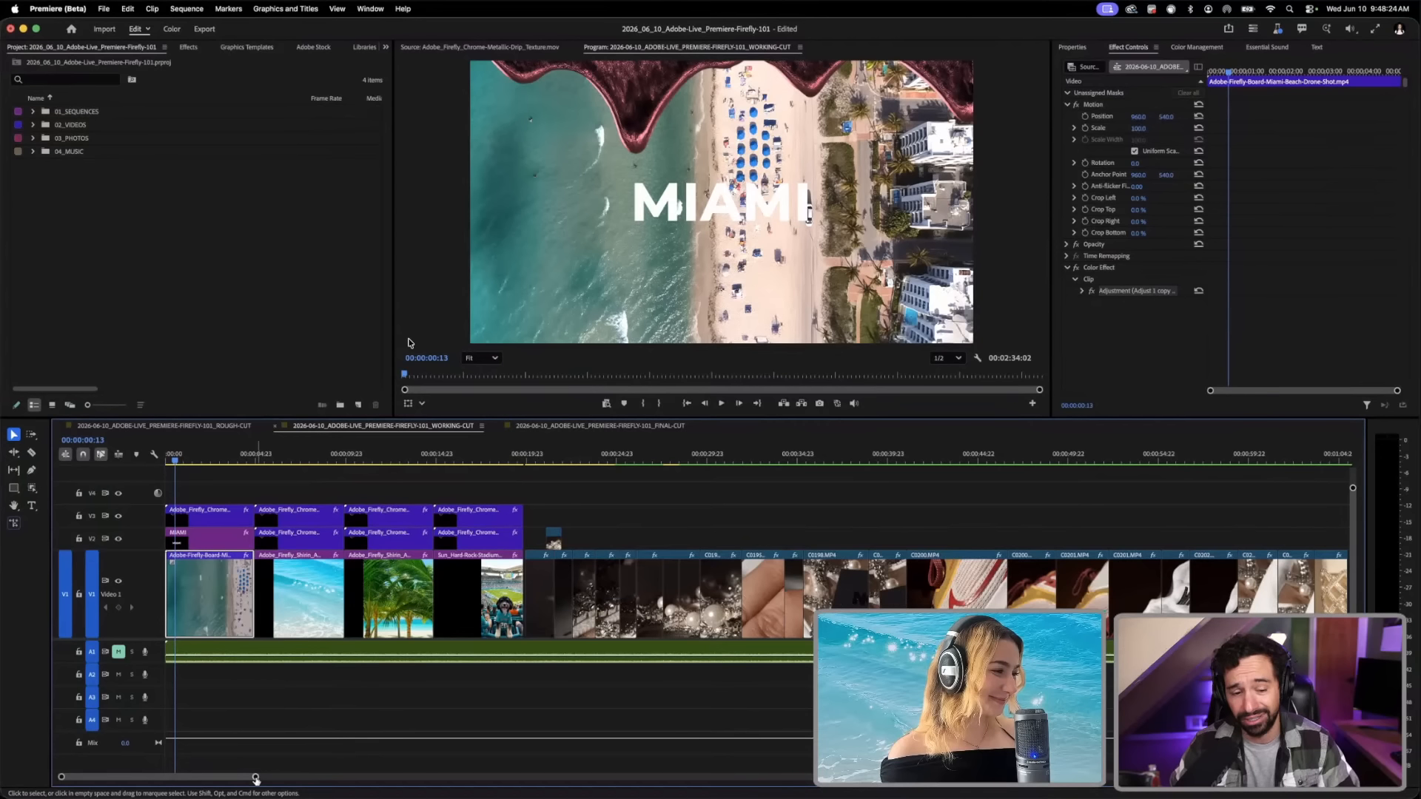
# Step: Delete all video clips that follow the stadium shot in the working cut, leaving the music track in place
pyautogui.moveTo(263, 779); pyautogui.dragTo(447, 770)
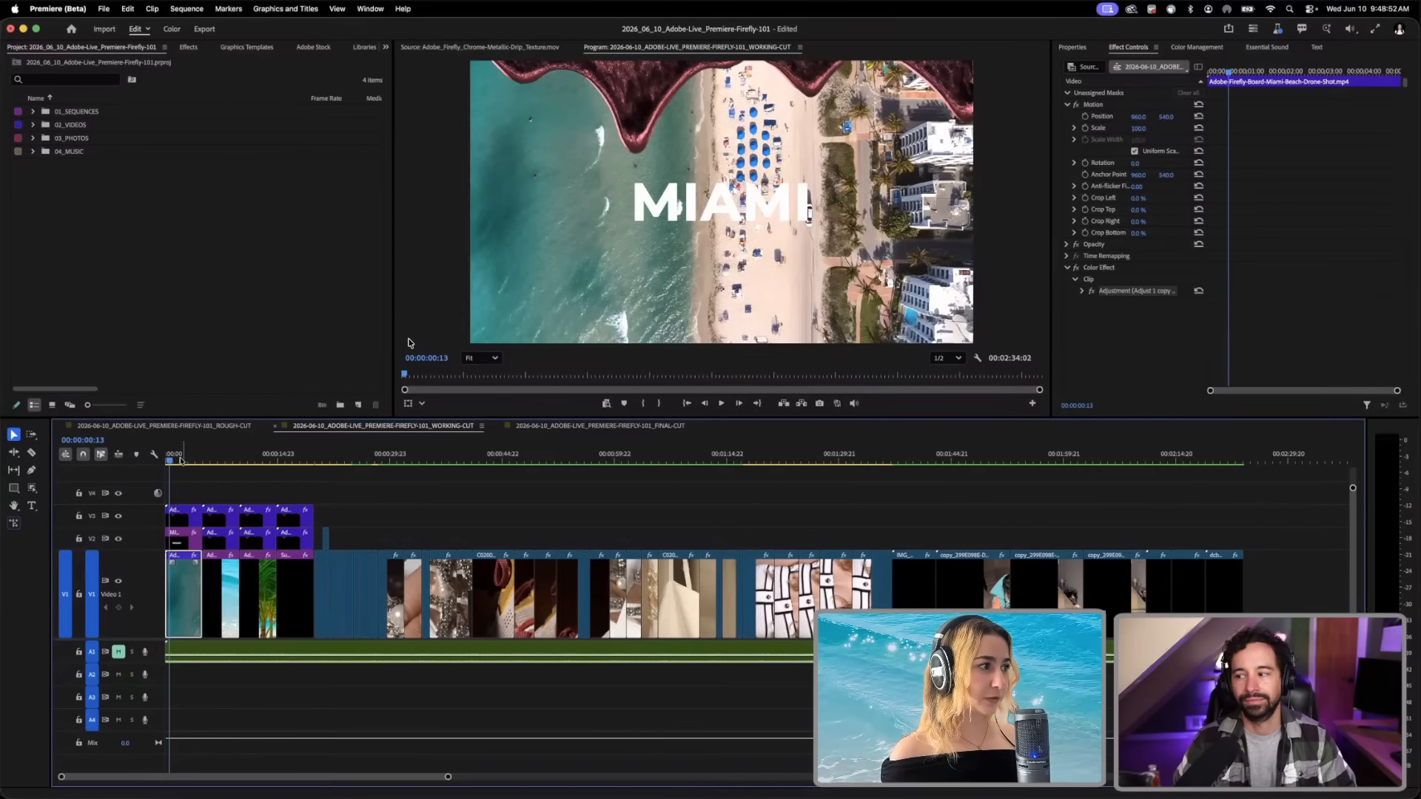
pyautogui.moveTo(182, 458); pyautogui.dragTo(297, 469)
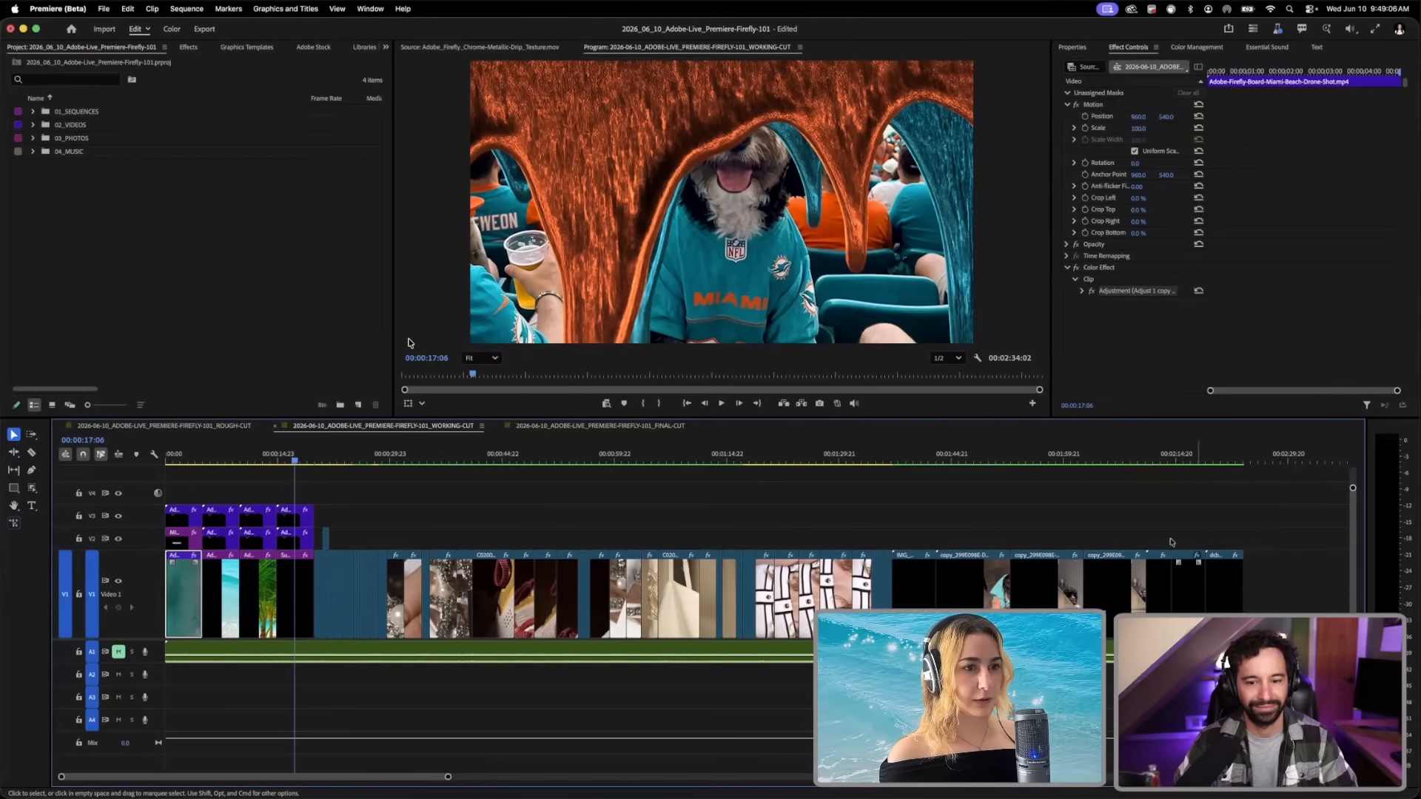
pyautogui.moveTo(1270, 529); pyautogui.dragTo(320, 579)
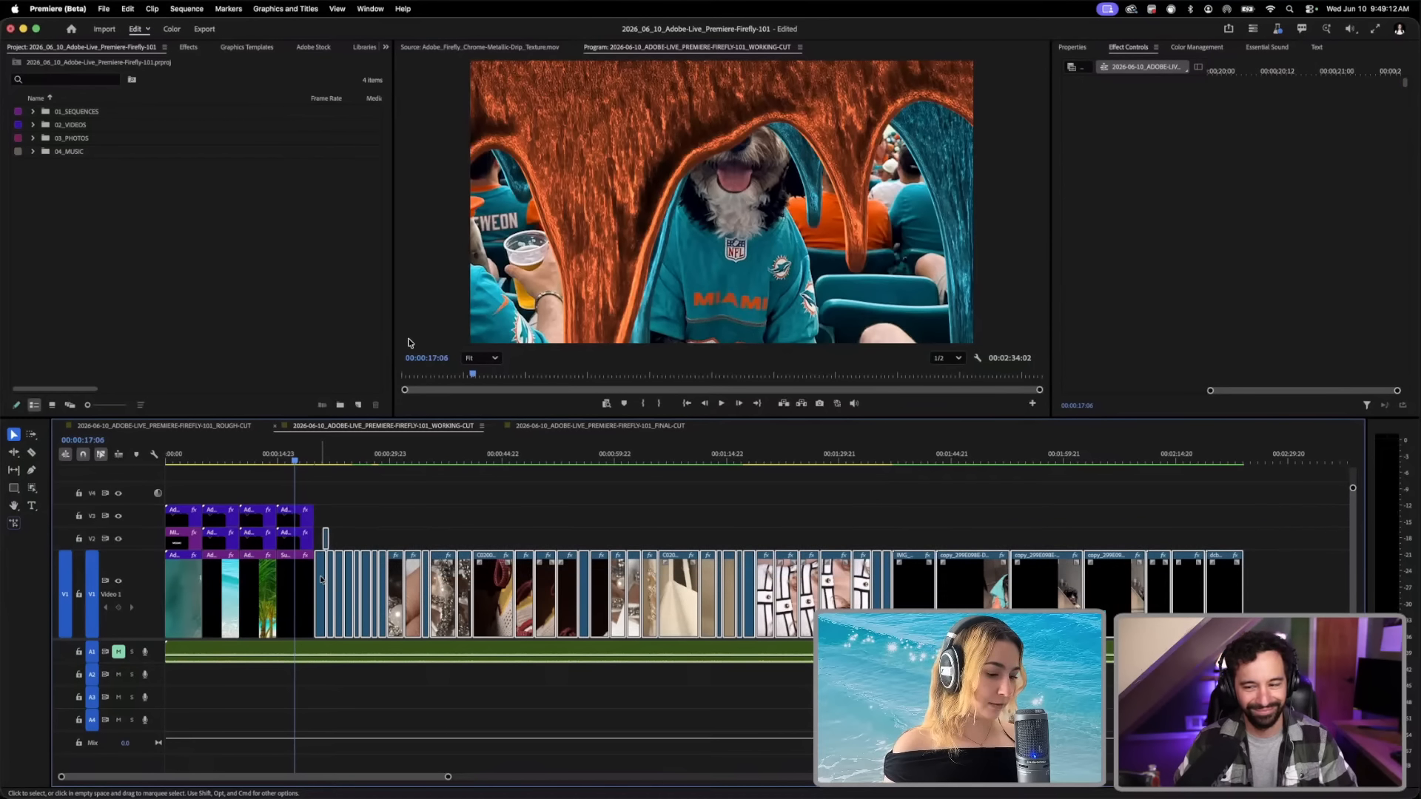
pyautogui.press('Delete')
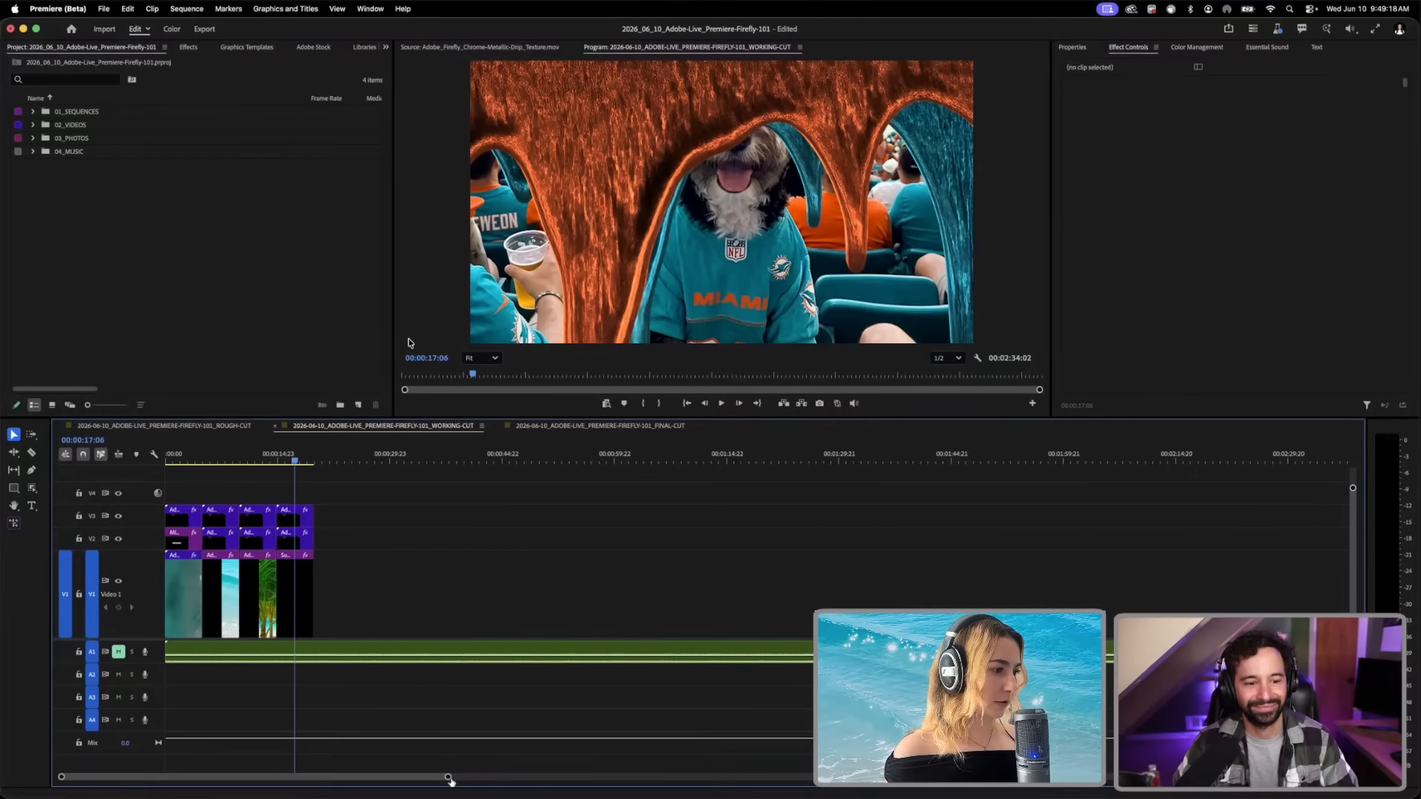
# Step: Play the working cut from its beginning to review the MIAMI title and the drip transition into the beach shot
pyautogui.moveTo(426, 779); pyautogui.dragTo(122, 779)
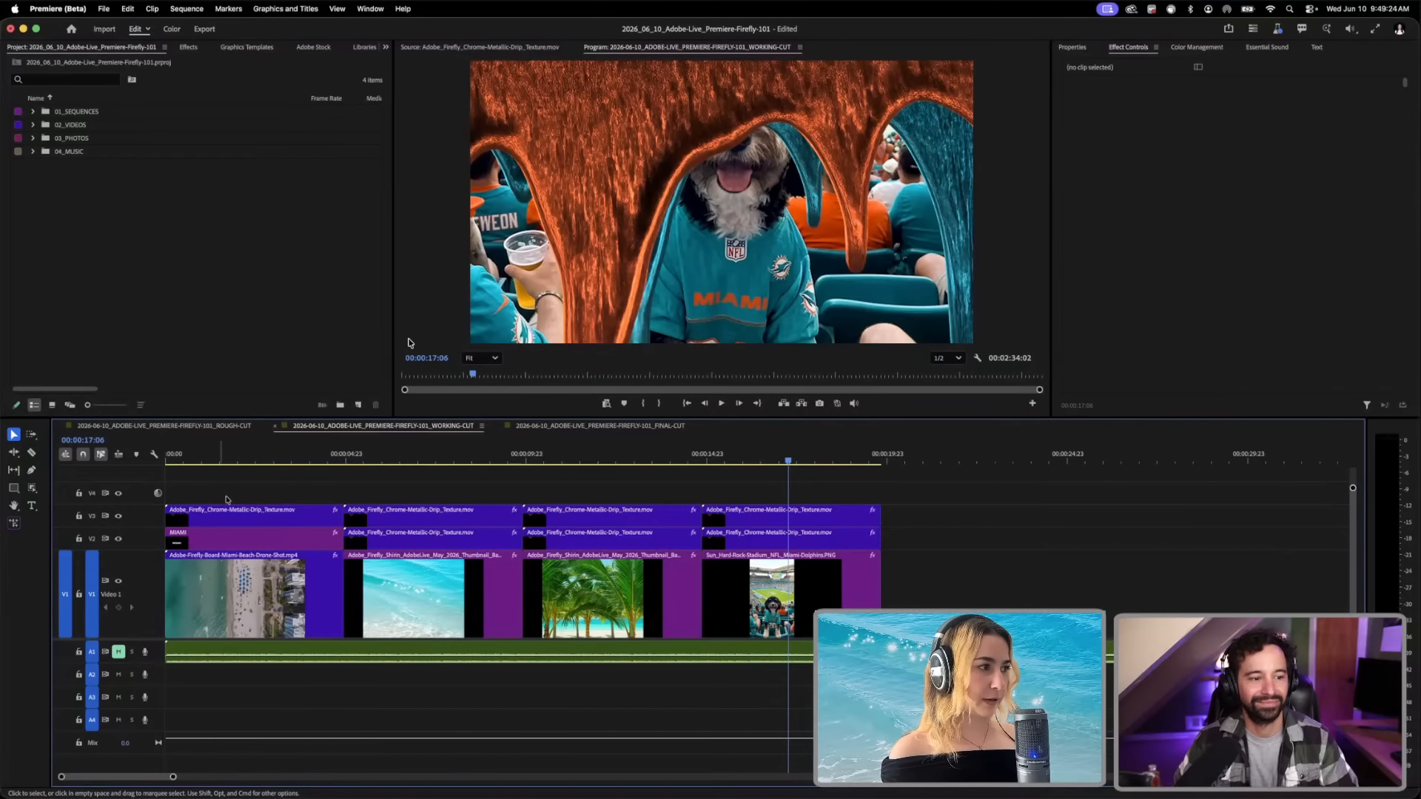
pyautogui.moveTo(197, 461); pyautogui.dragTo(148, 464)
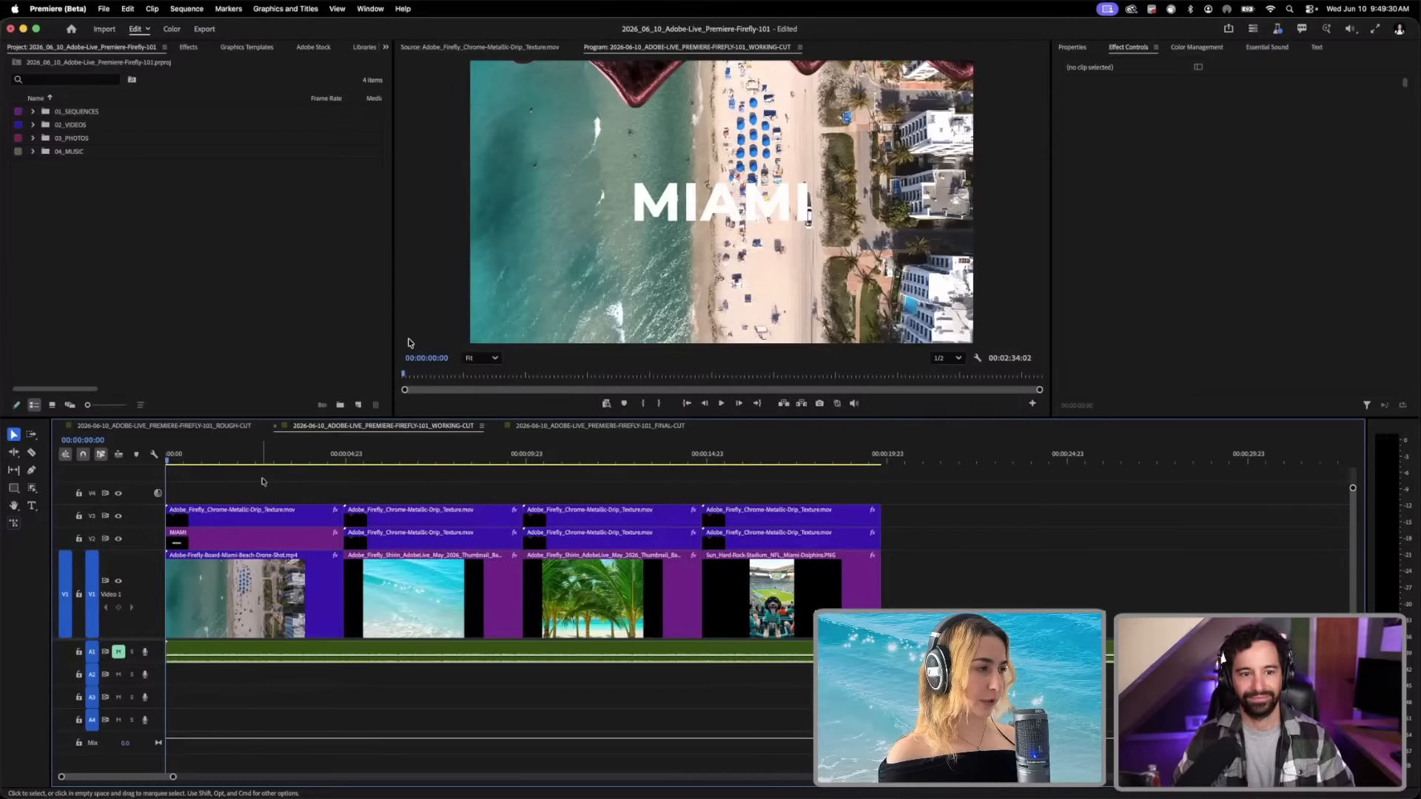
pyautogui.press('space')
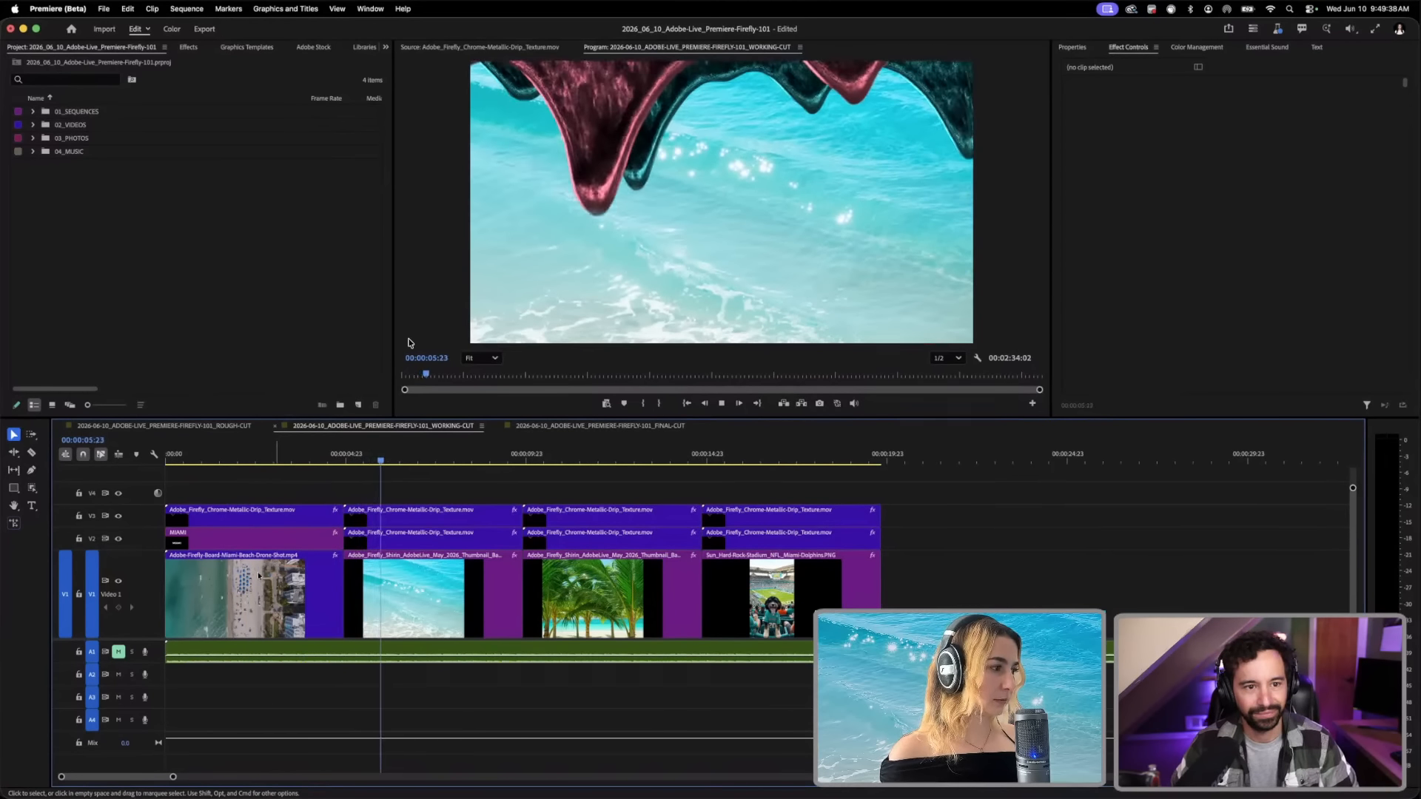
# Step: Unmute the music track and review the working cut from its beginning, checking the drips over the stadium and beach shots
pyautogui.press('space')
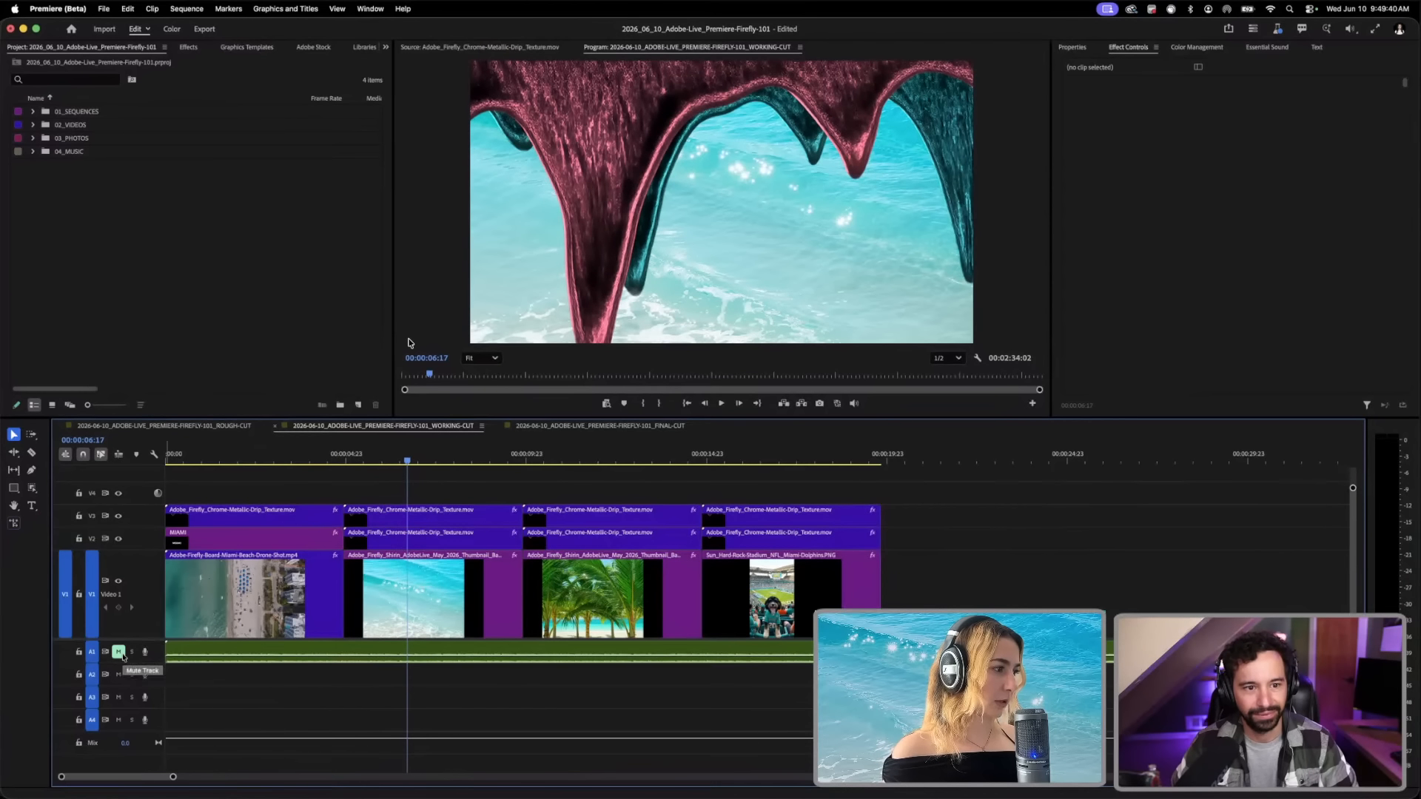
pyautogui.click(123, 654)
pyautogui.moveTo(408, 460); pyautogui.dragTo(148, 472)
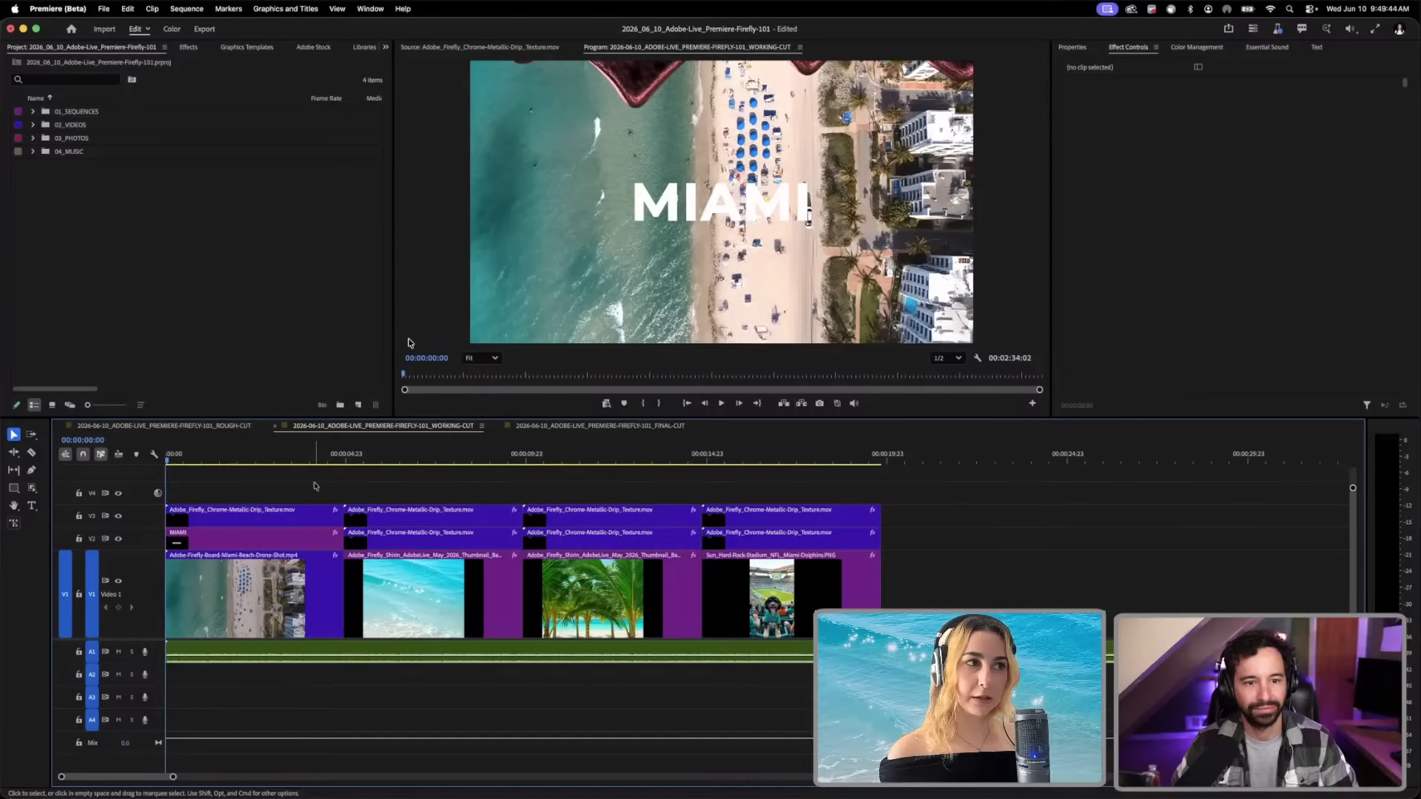
pyautogui.press('space')
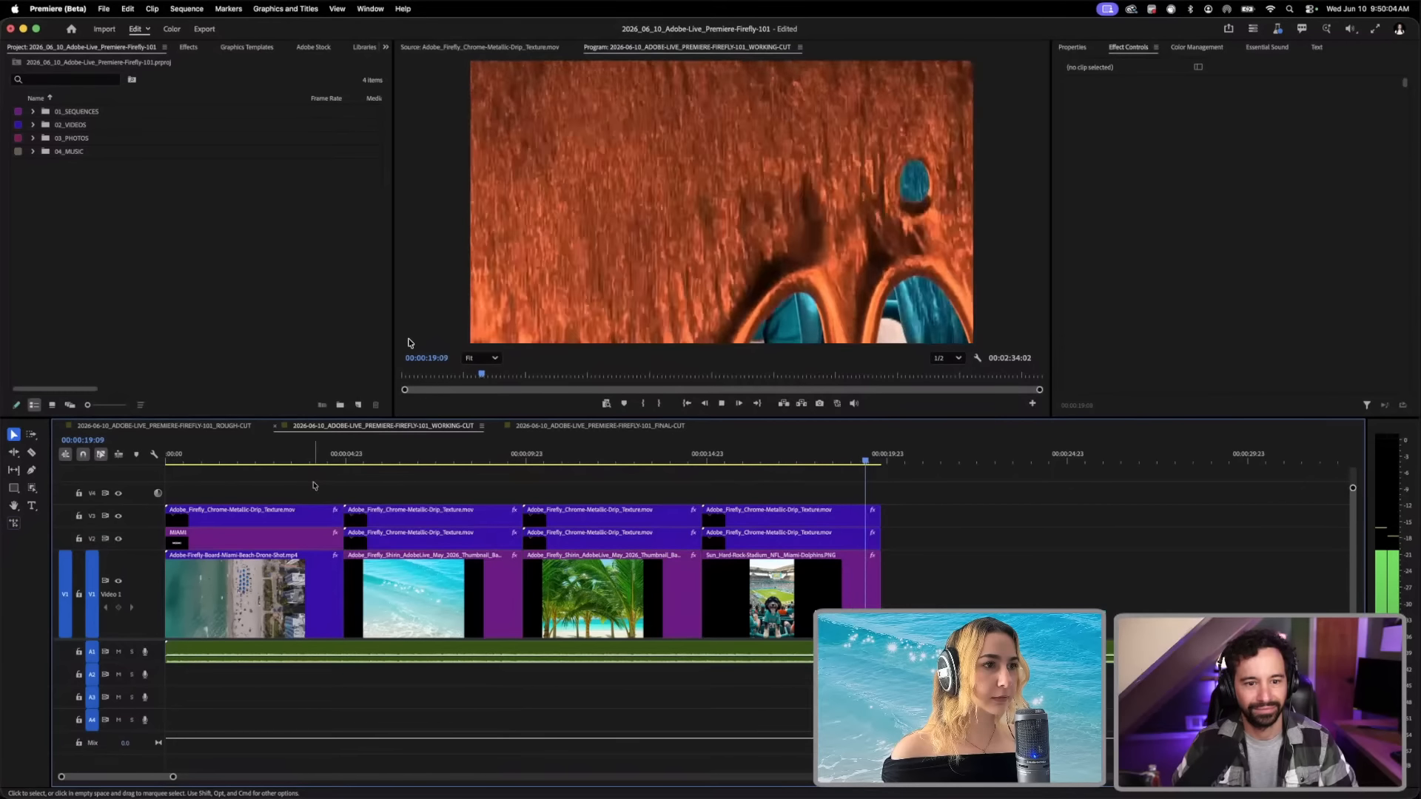
pyautogui.press('space')
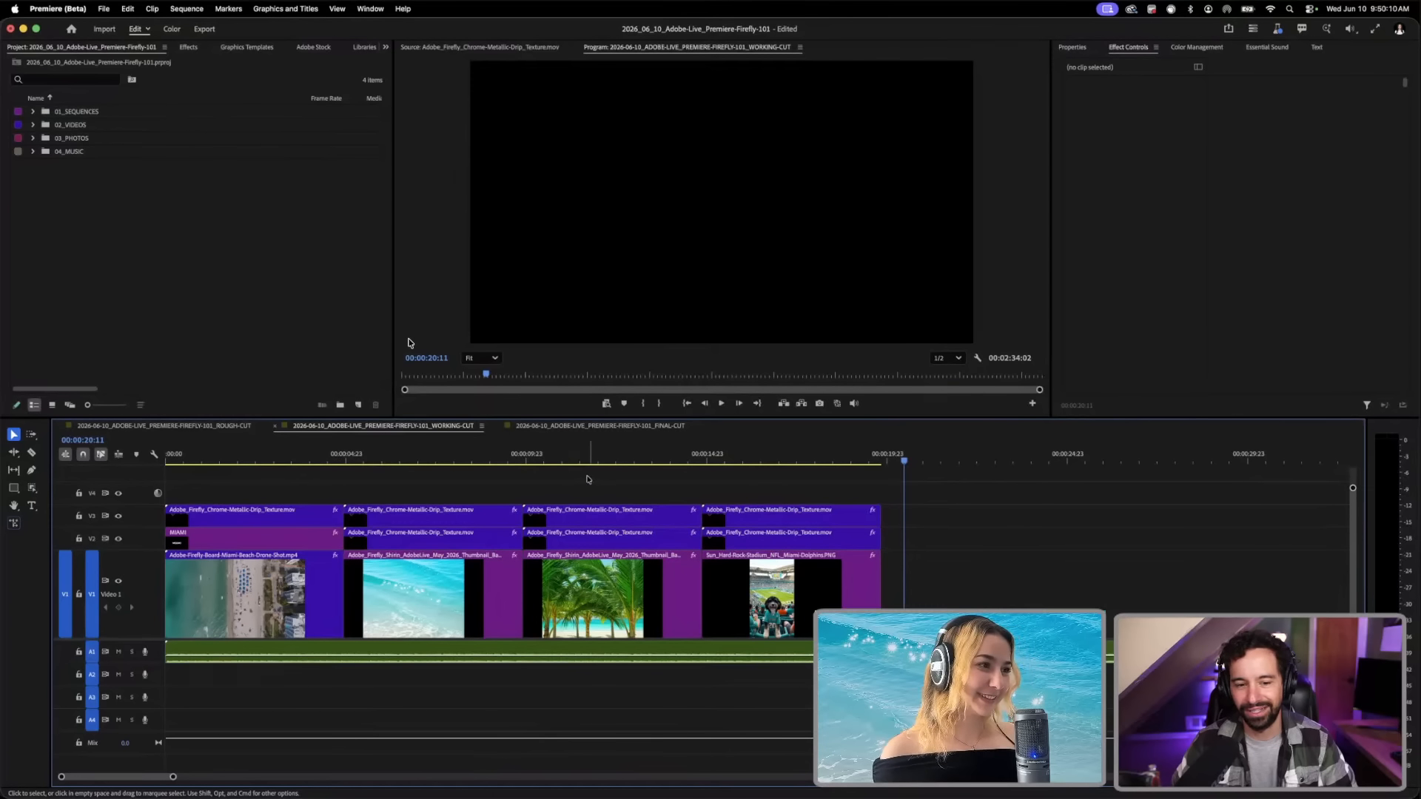
pyautogui.click(763, 461)
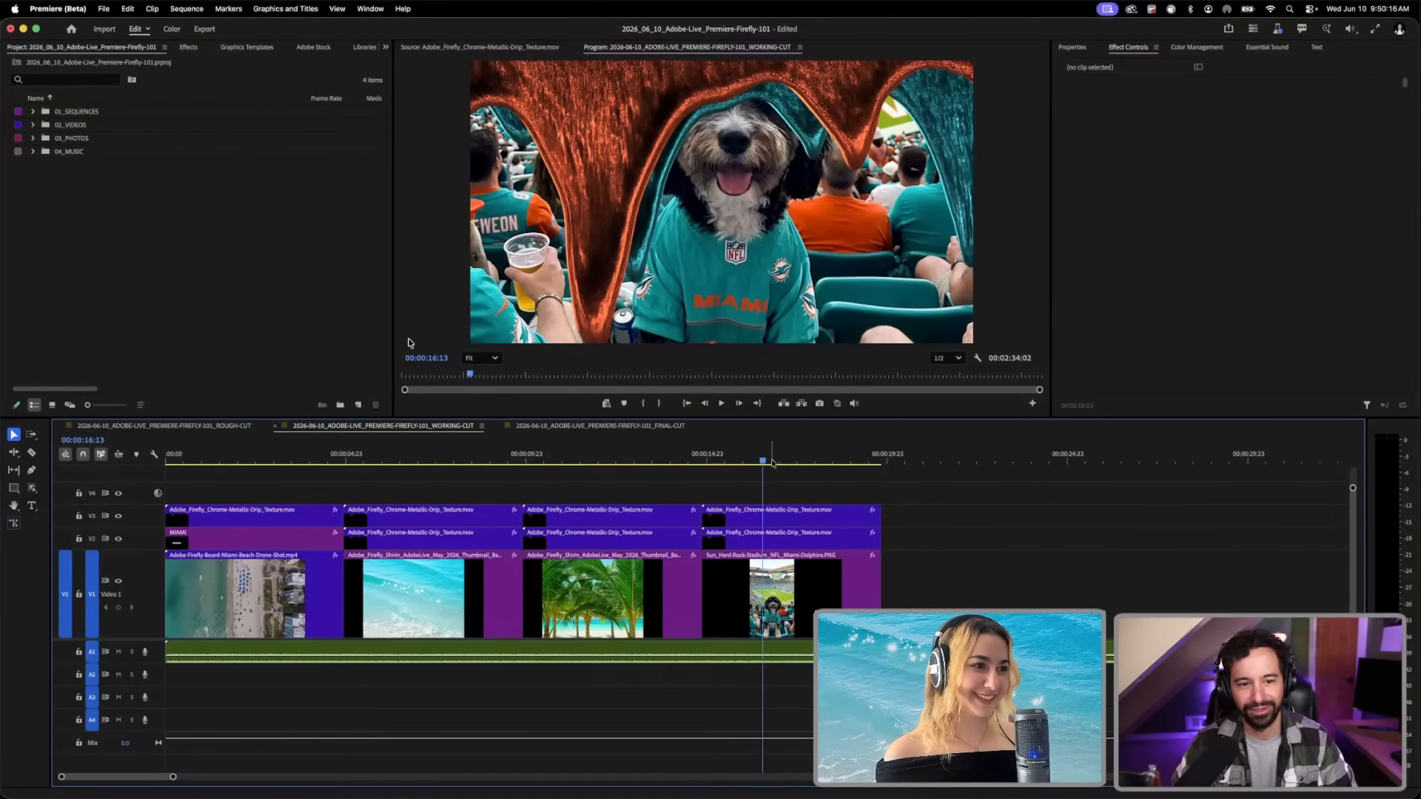
pyautogui.click(771, 462)
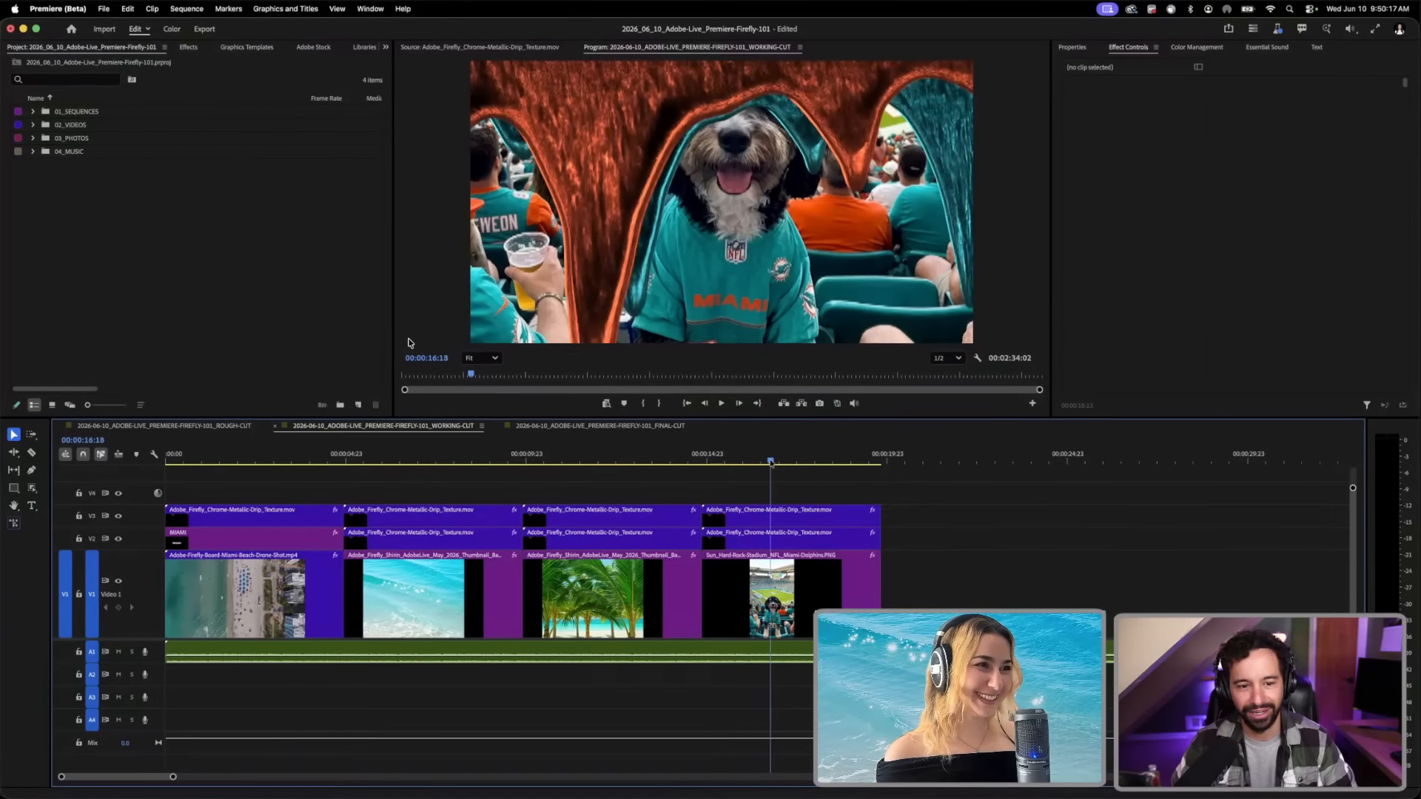
pyautogui.click(593, 461)
pyautogui.moveTo(478, 454); pyautogui.dragTo(432, 457)
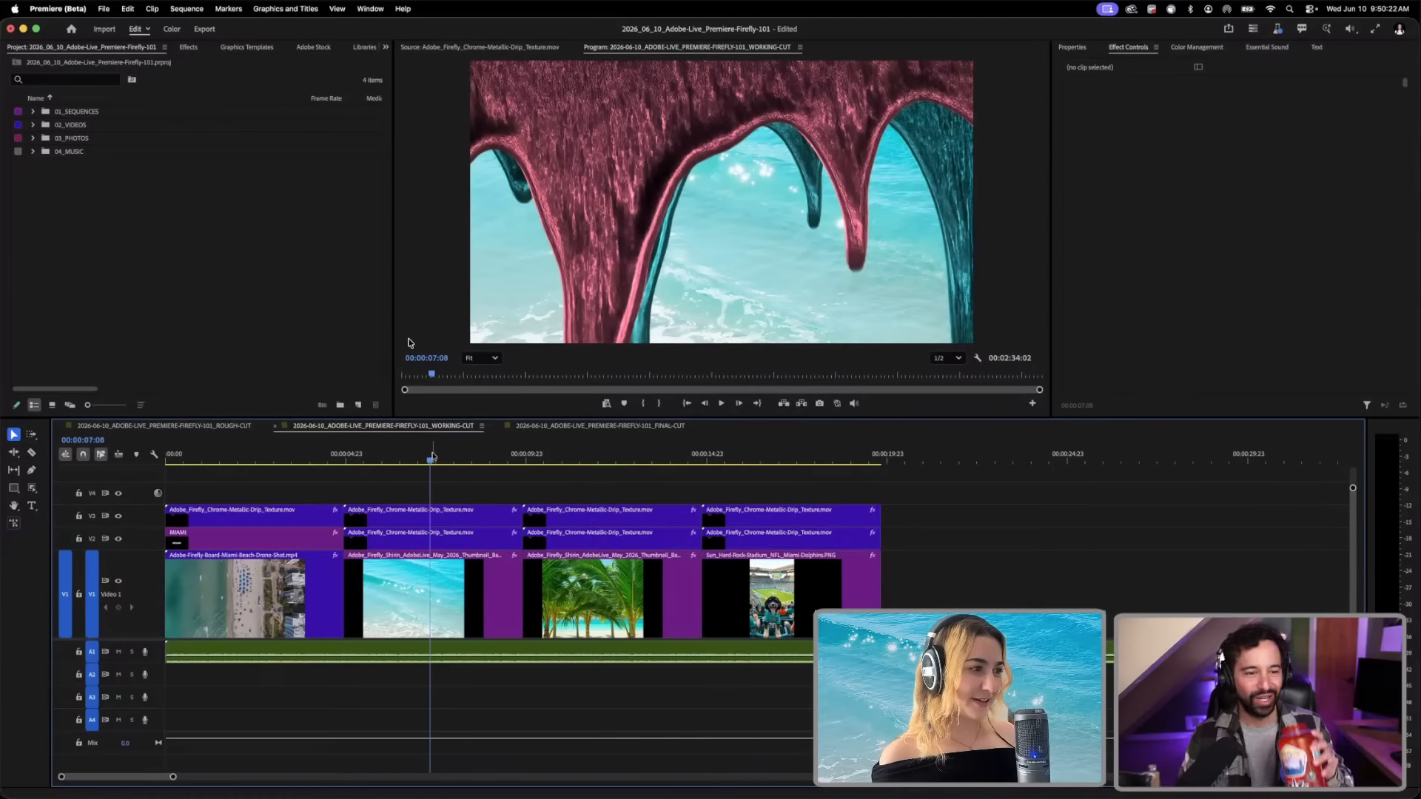
# Step: In the Color workspace, recolor the teal chrome drip over the palm tree shot to green by adjusting its Balance and Temperature
pyautogui.click(598, 459)
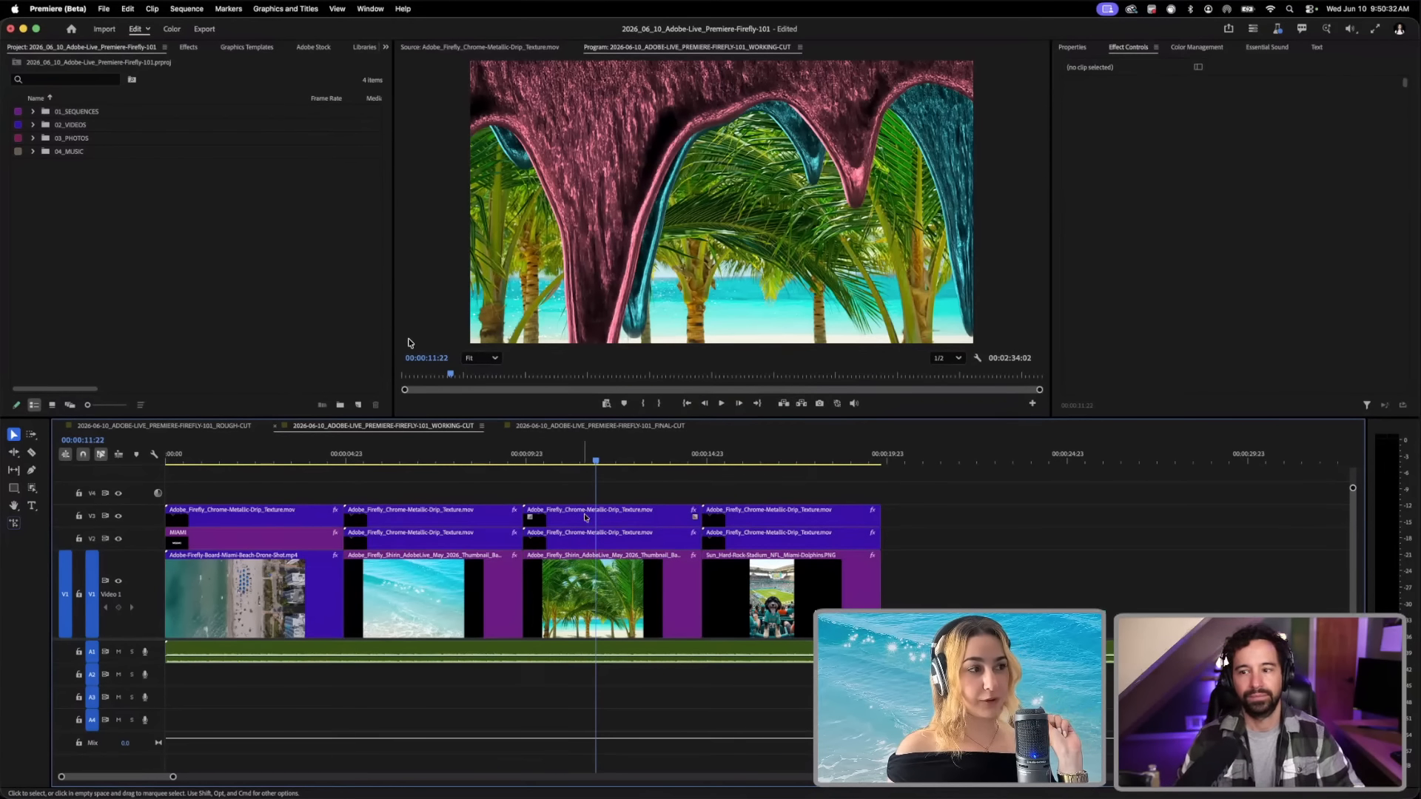
pyautogui.click(585, 544)
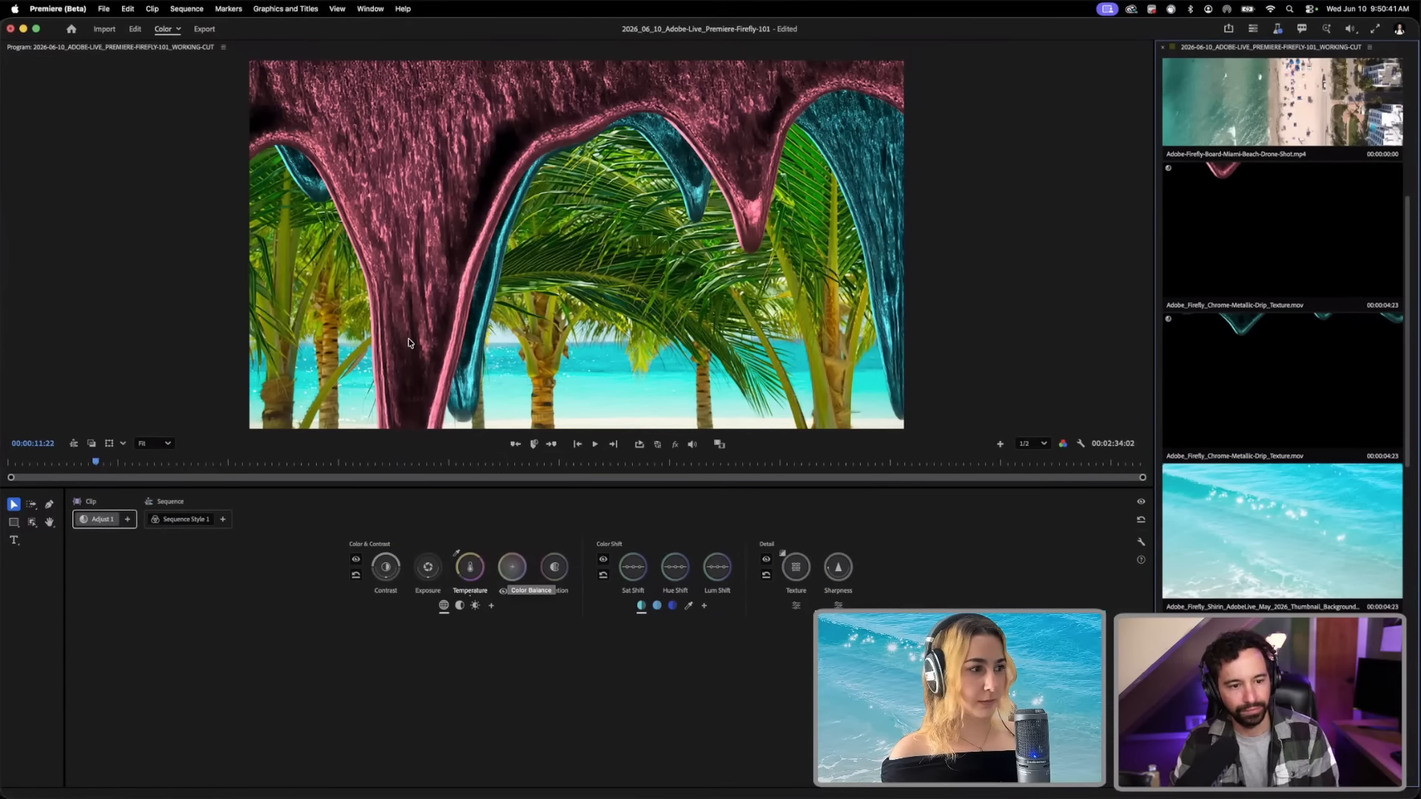
pyautogui.scroll(-5, 1220, 433)
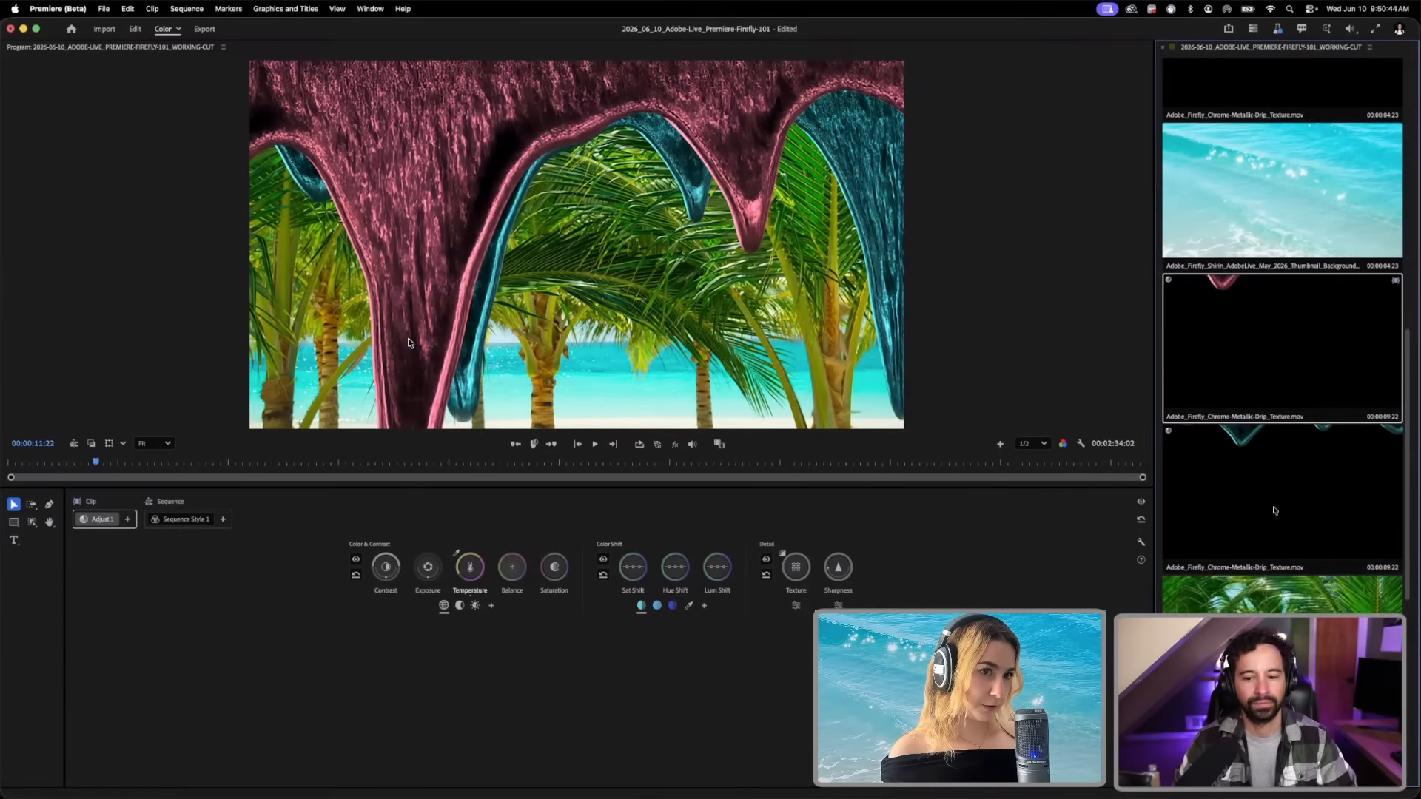
pyautogui.click(1220, 433)
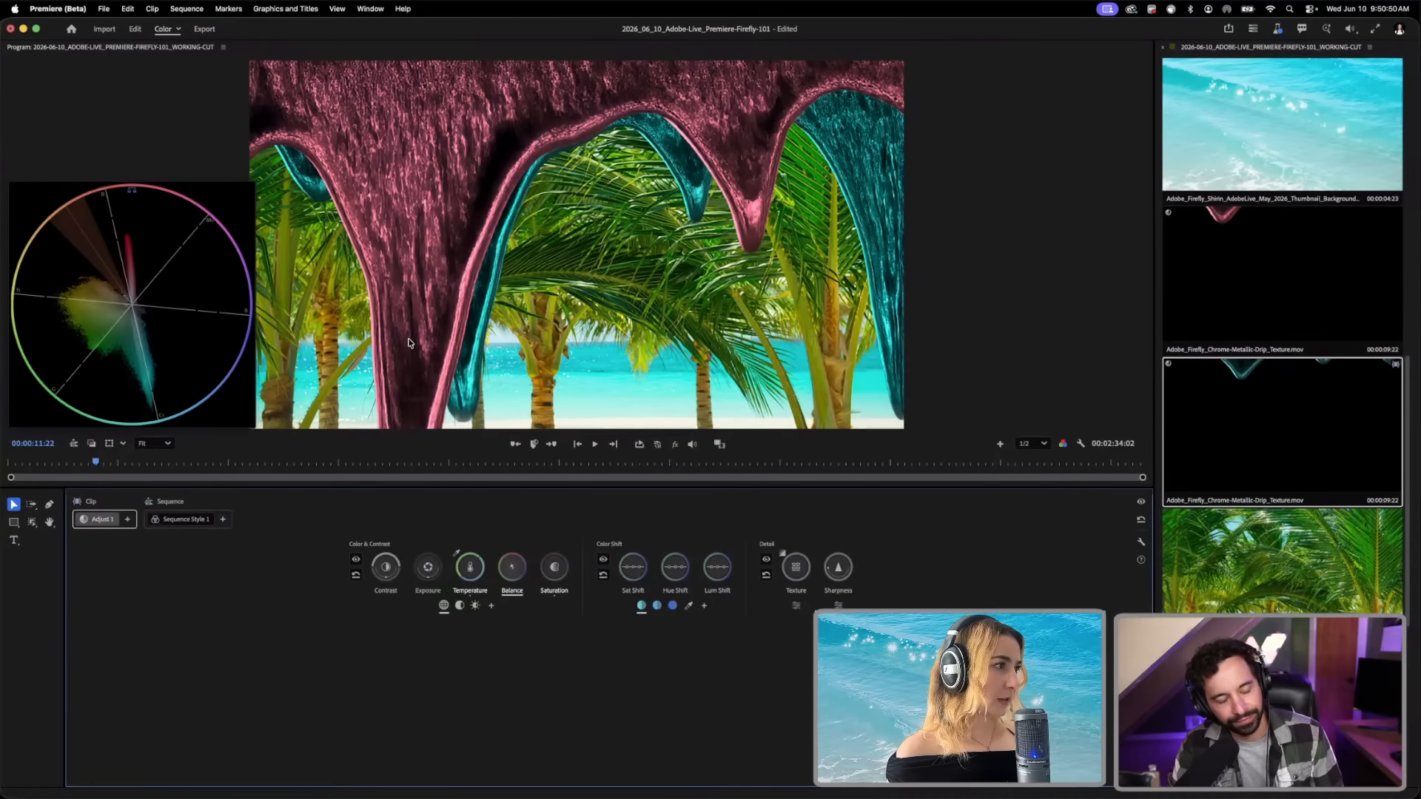
pyautogui.moveTo(411, 343); pyautogui.dragTo(409, 342)
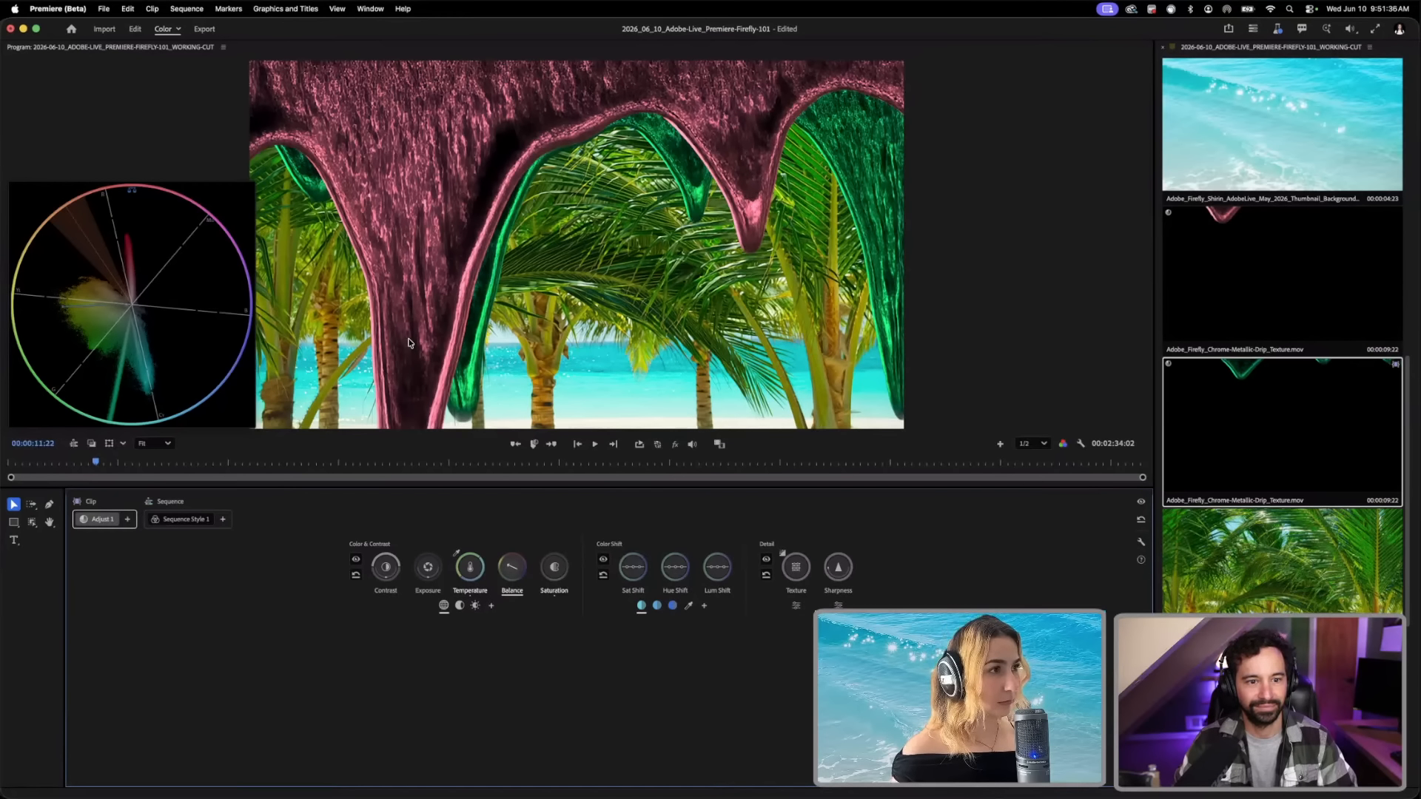
pyautogui.click(472, 570)
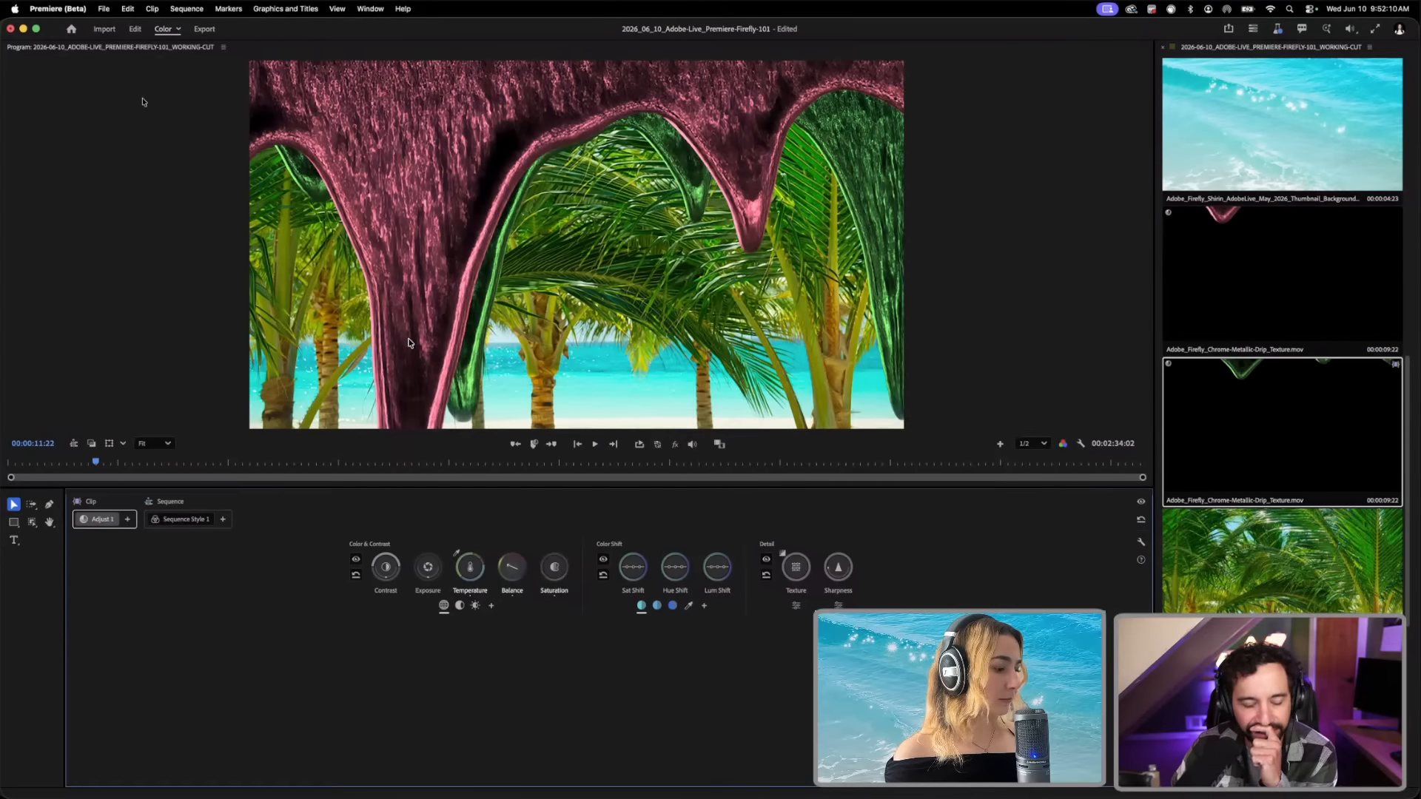
# Step: Switch to Adobe Firefly in the browser and play the generated stadium dog video
pyautogui.hotkey('ctrl', 'Up')
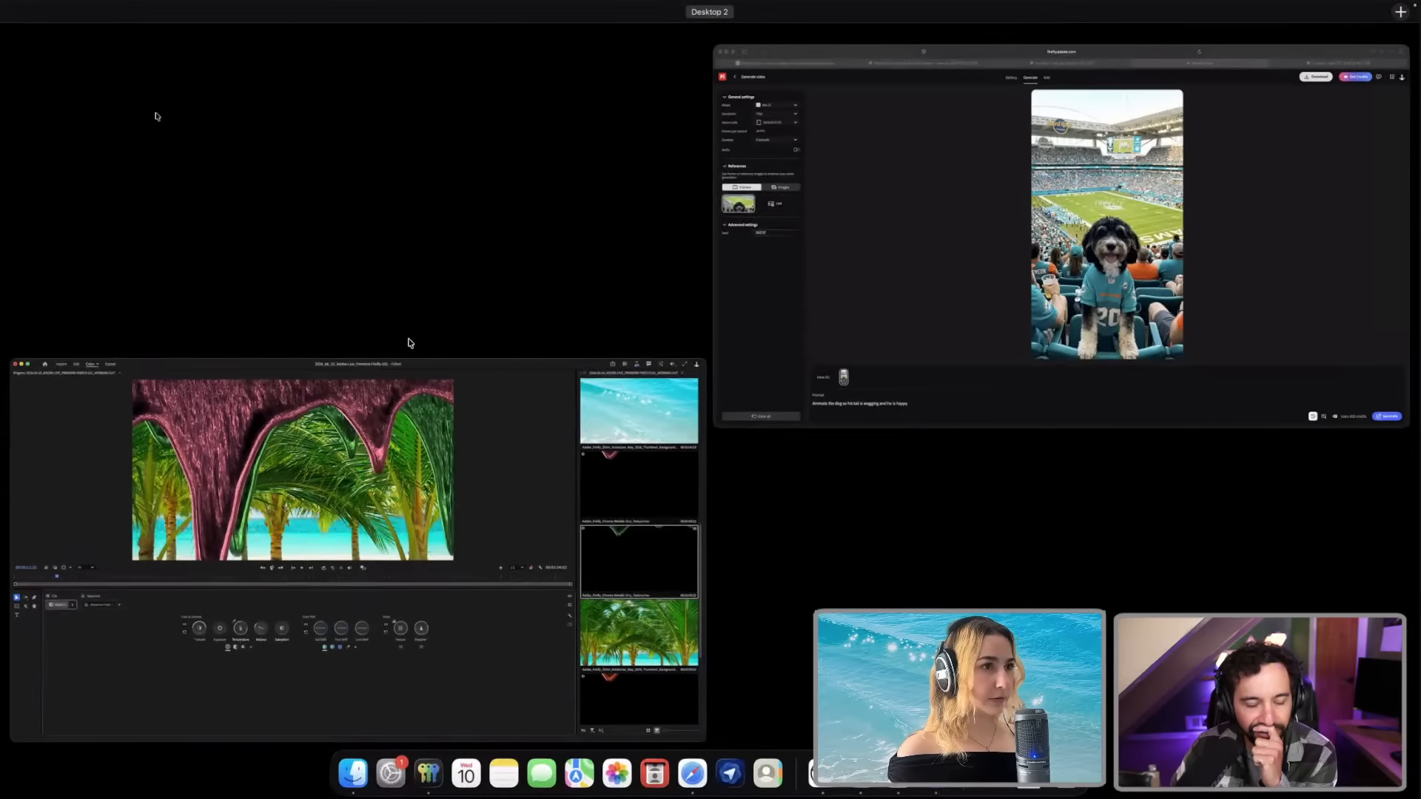
pyautogui.click(993, 245)
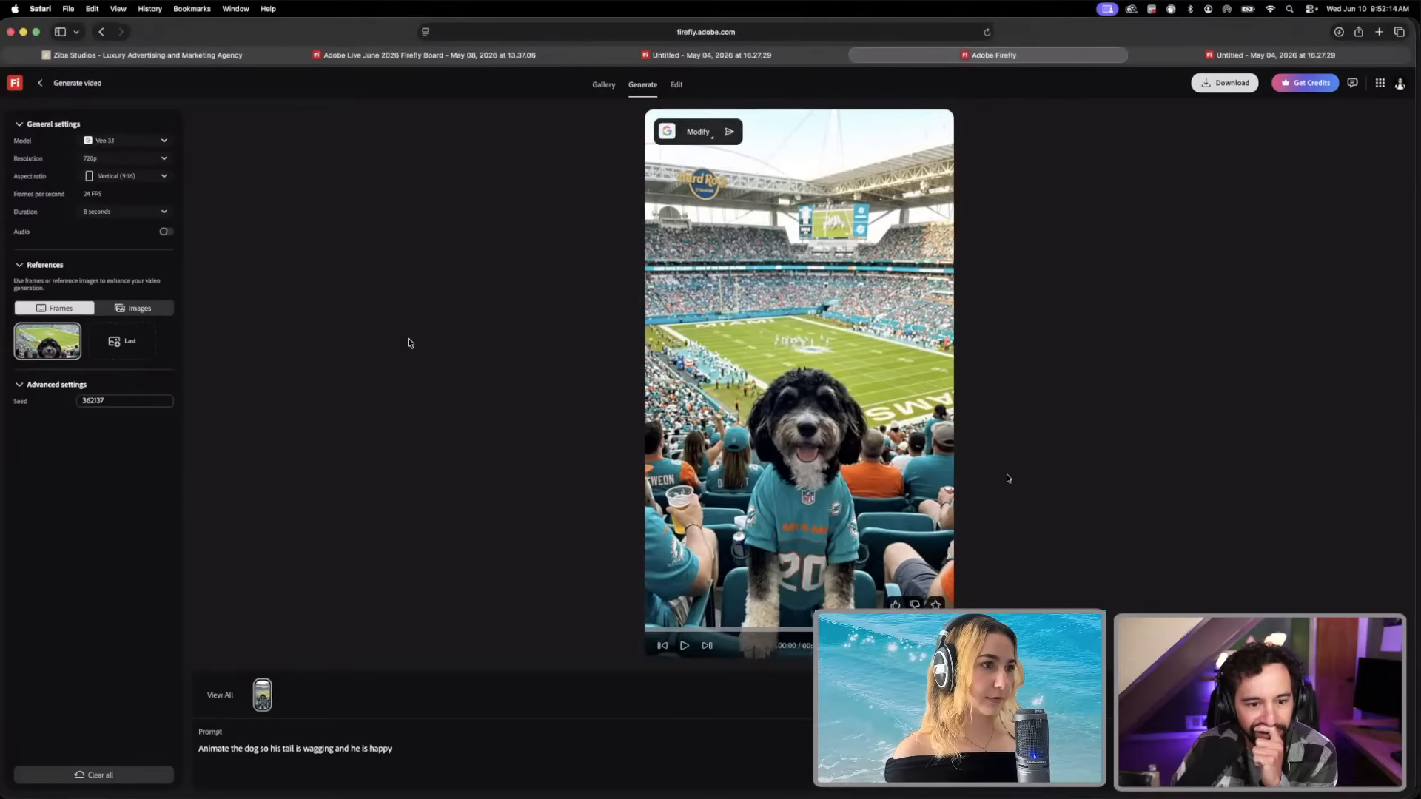
pyautogui.click(682, 645)
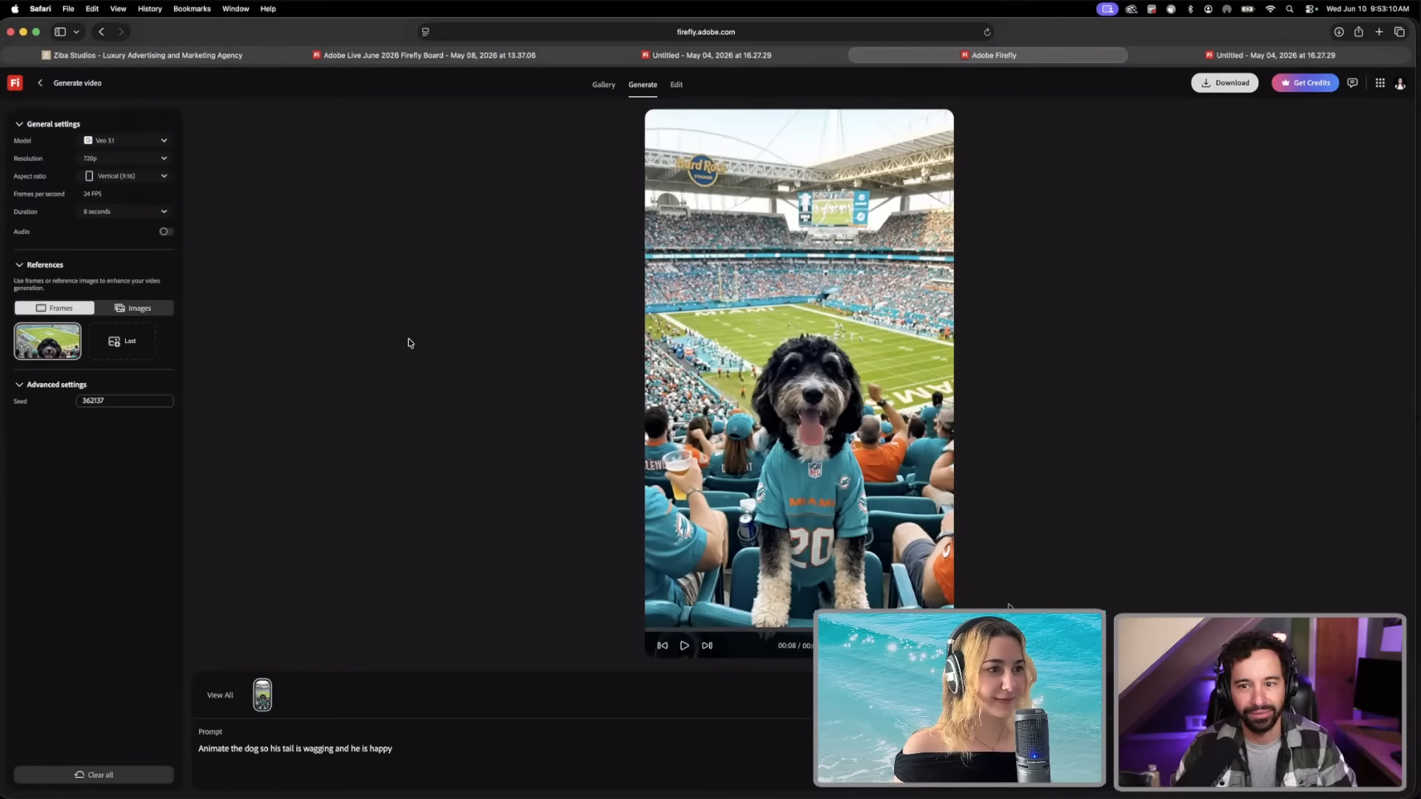
# Step: Switch back to Premiere and place the downloaded Firefly dog video on Video 1 directly after the stadium shot
pyautogui.hotkey('ctrl', 'Up')
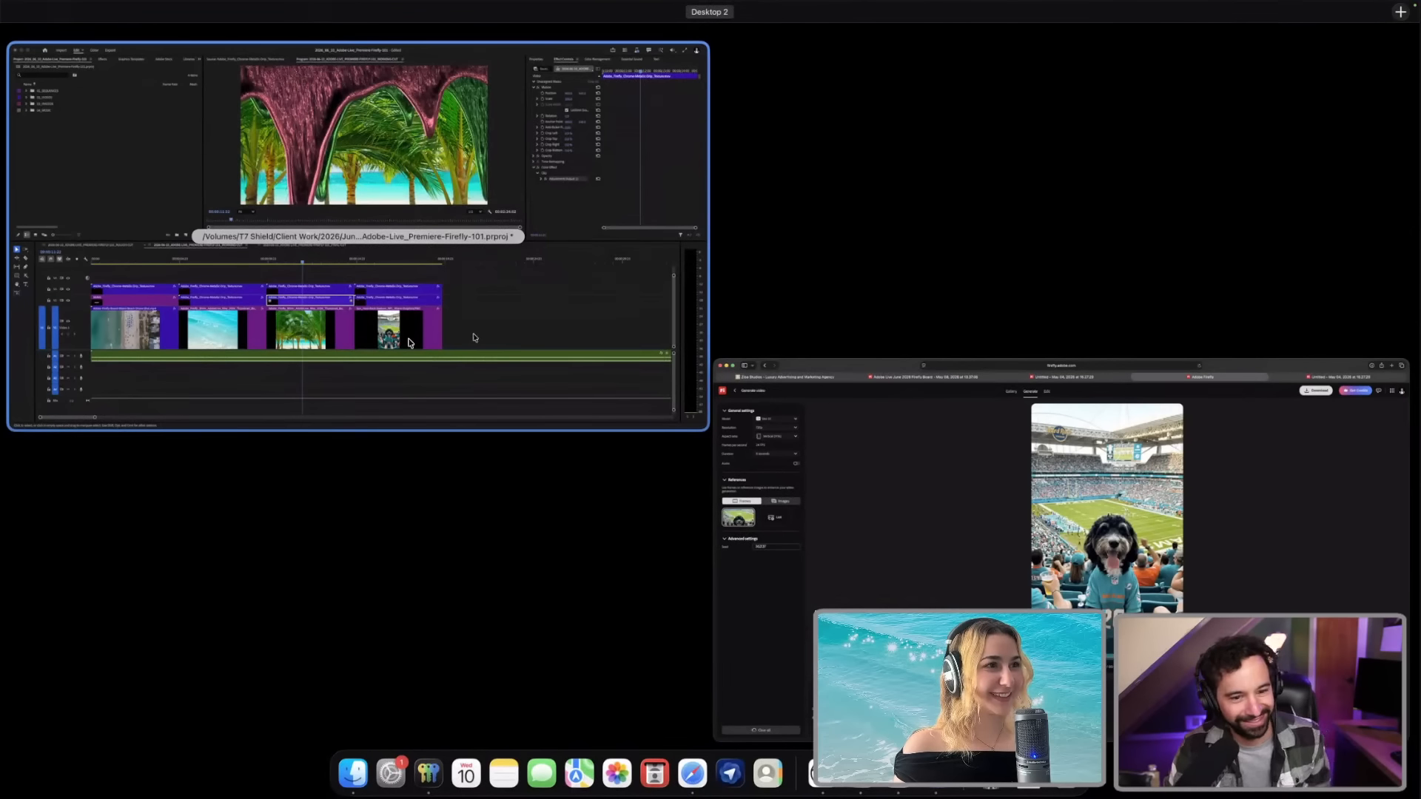
pyautogui.click(509, 342)
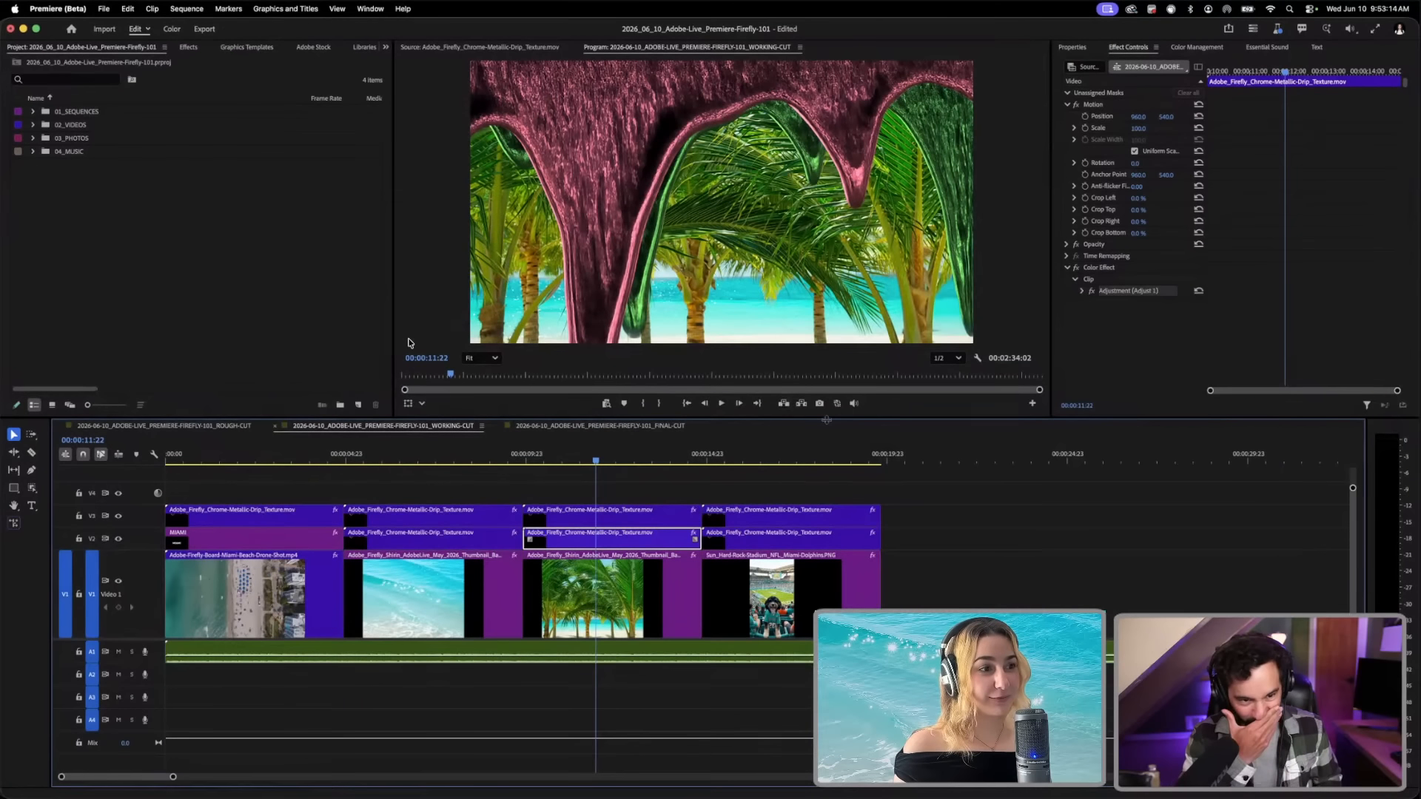
pyautogui.click(827, 460)
pyautogui.click(853, 459)
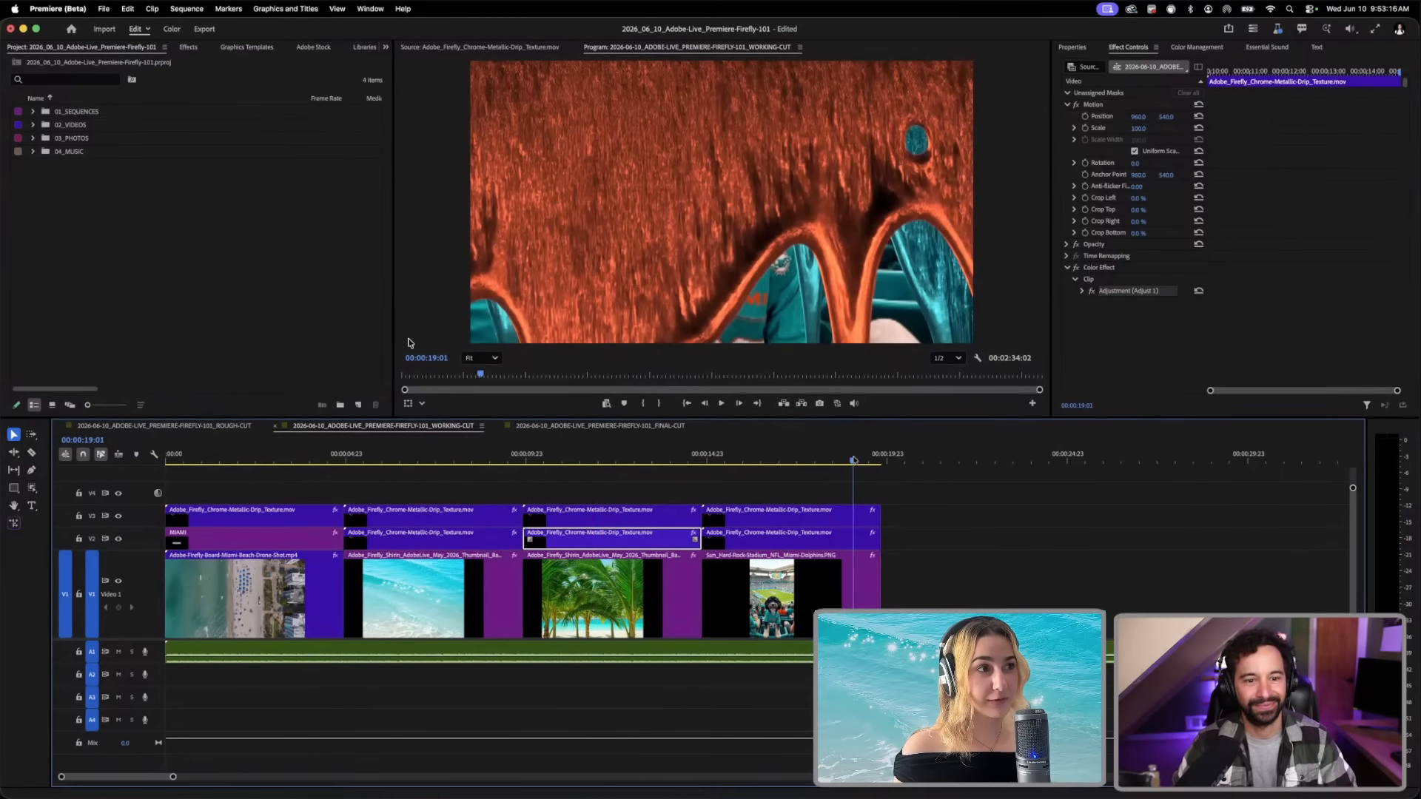
pyautogui.click(895, 461)
pyautogui.press('Left')
pyautogui.press('Left')
pyautogui.press('Left')
pyautogui.press('Left')
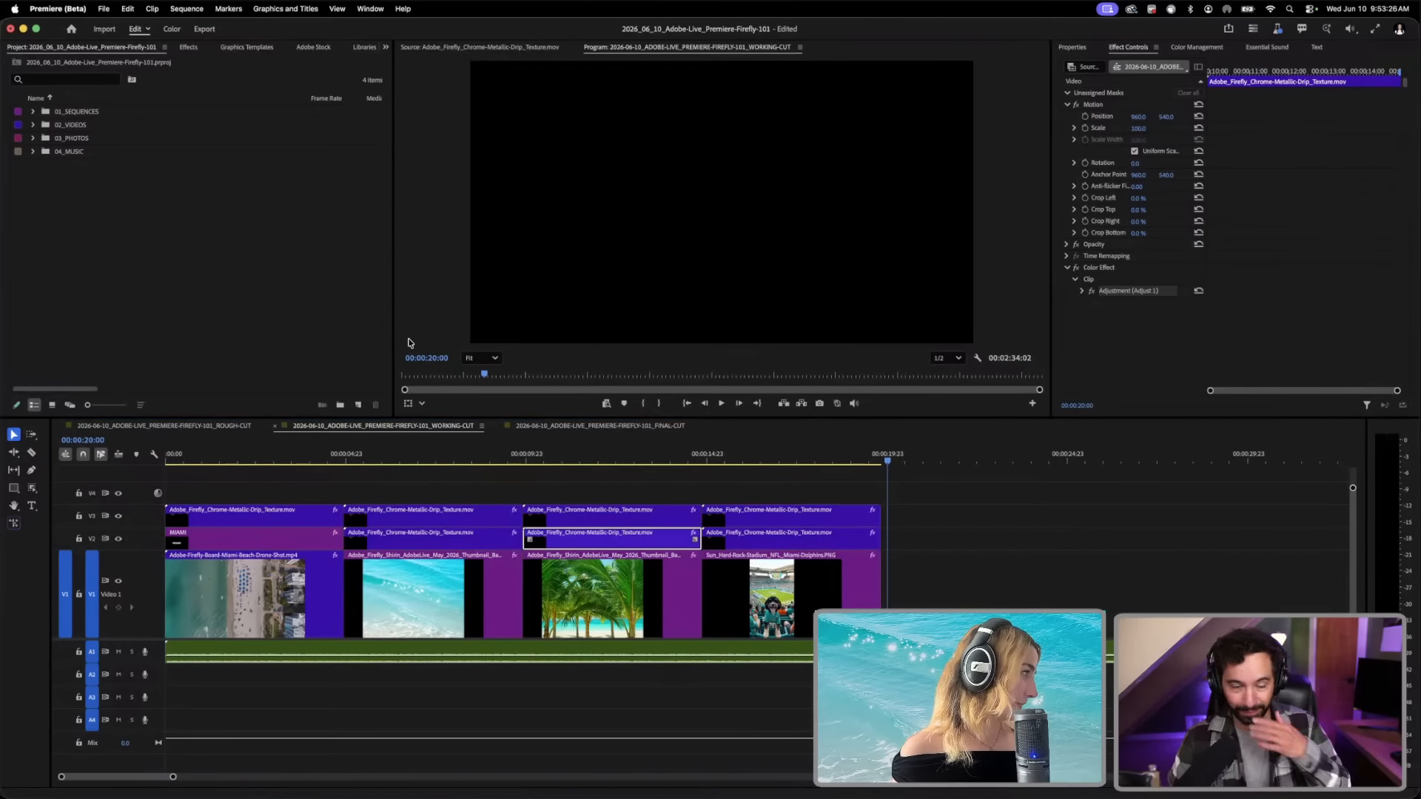
pyautogui.moveTo(528, 248); pyautogui.dragTo(978, 582)
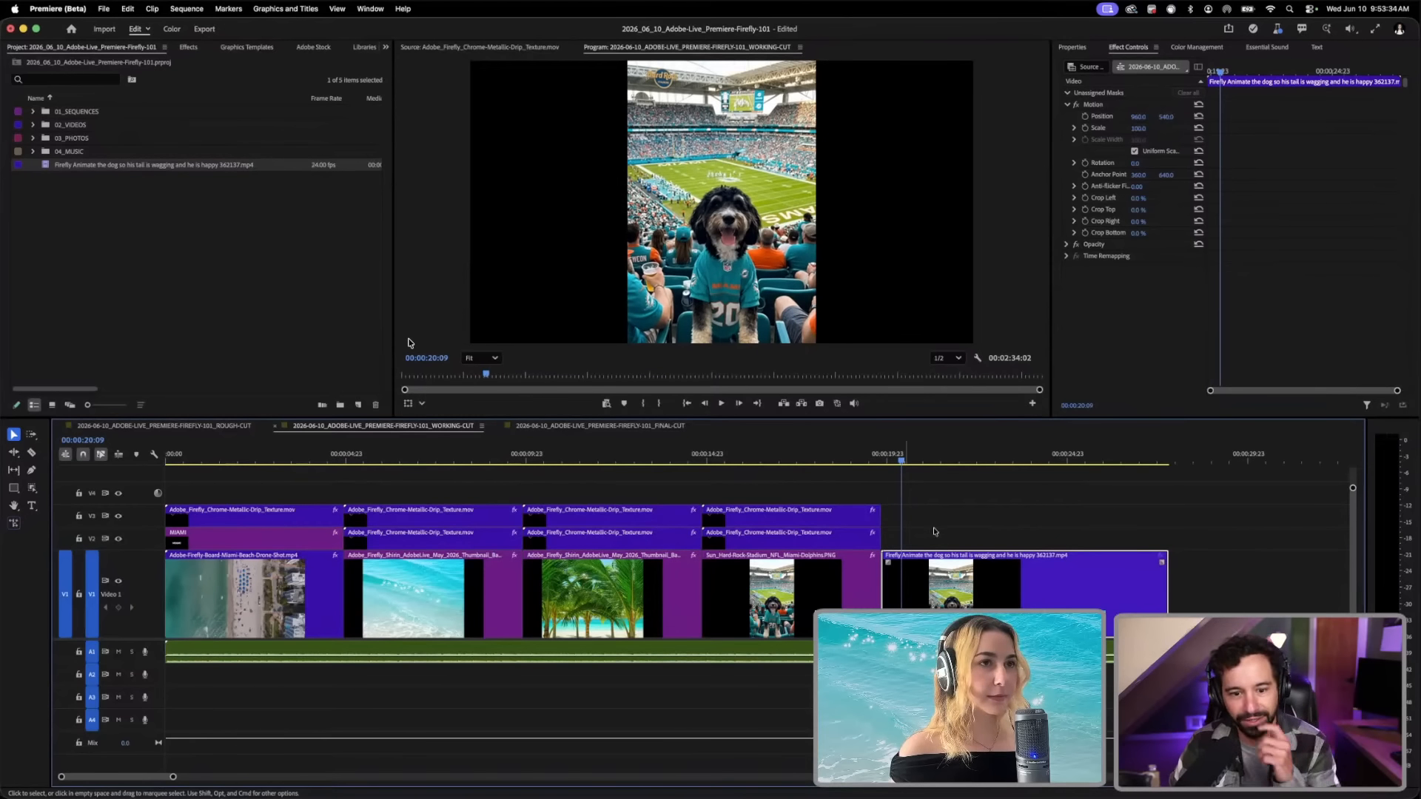
# Step: Scale the dog video to fill the frame and shift it upward to show the dog's face and jersey
pyautogui.click(1079, 49)
pyautogui.click(1080, 107)
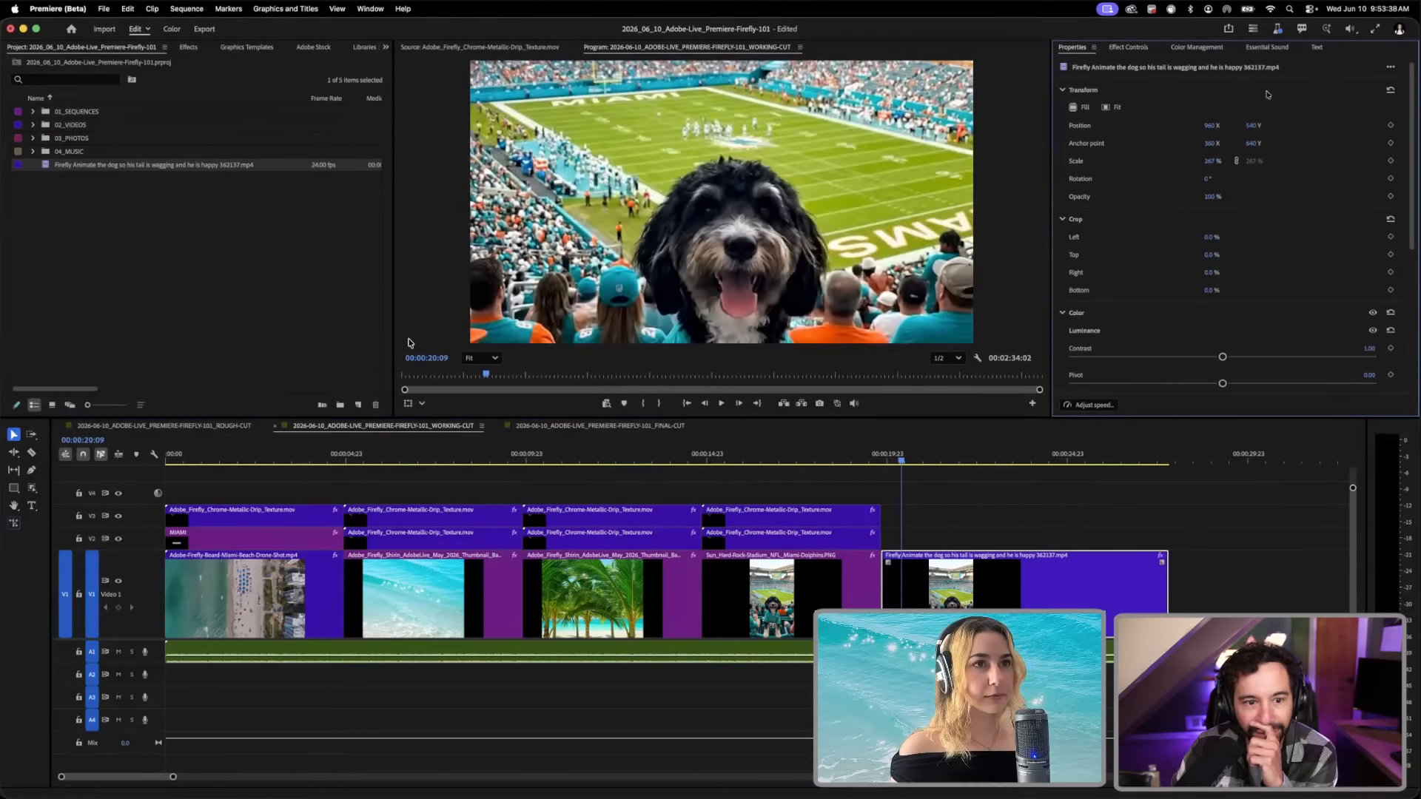
pyautogui.moveTo(1252, 126); pyautogui.dragTo(1023, 132)
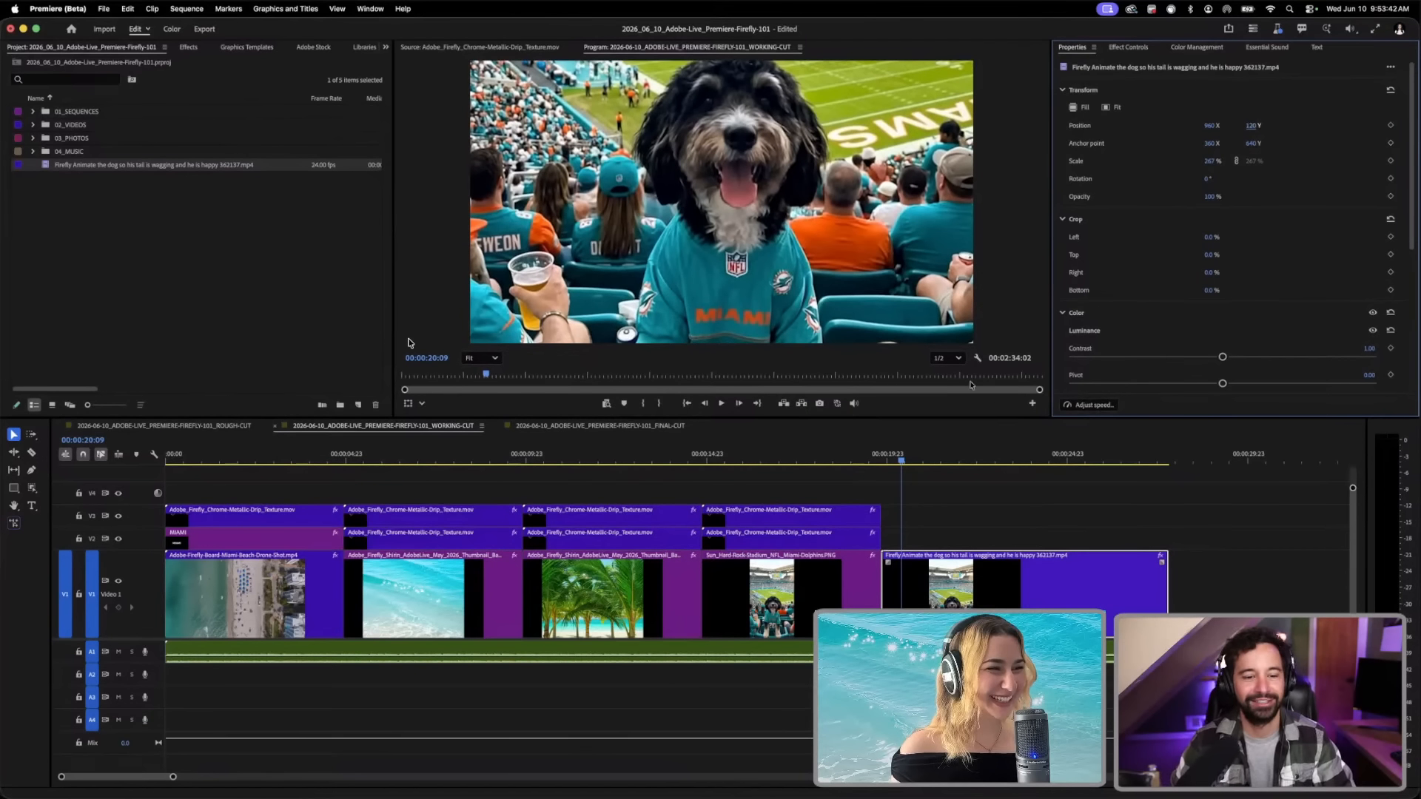
# Step: Play the cut from the end of the stadium shot through the animated dog video
pyautogui.click(878, 459)
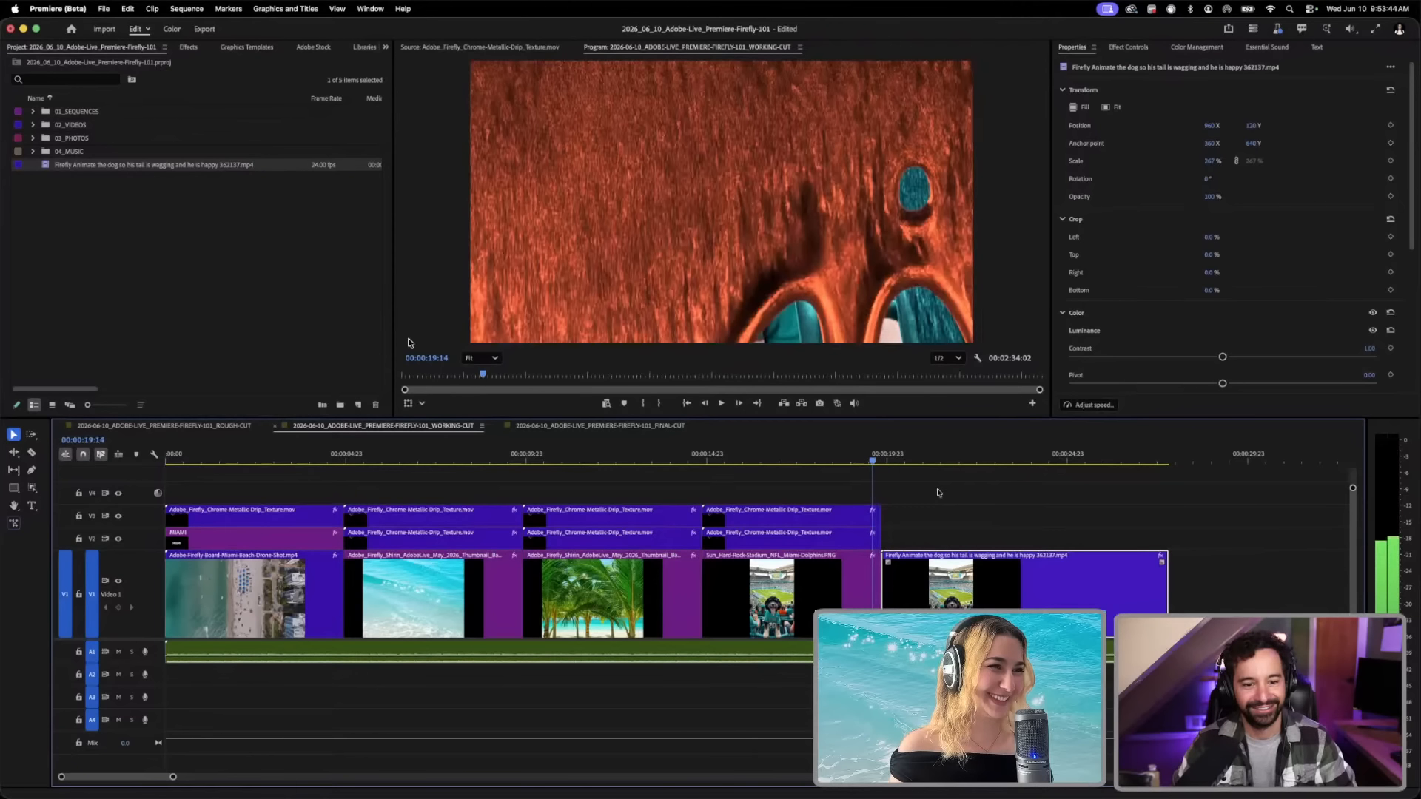
pyautogui.press('space')
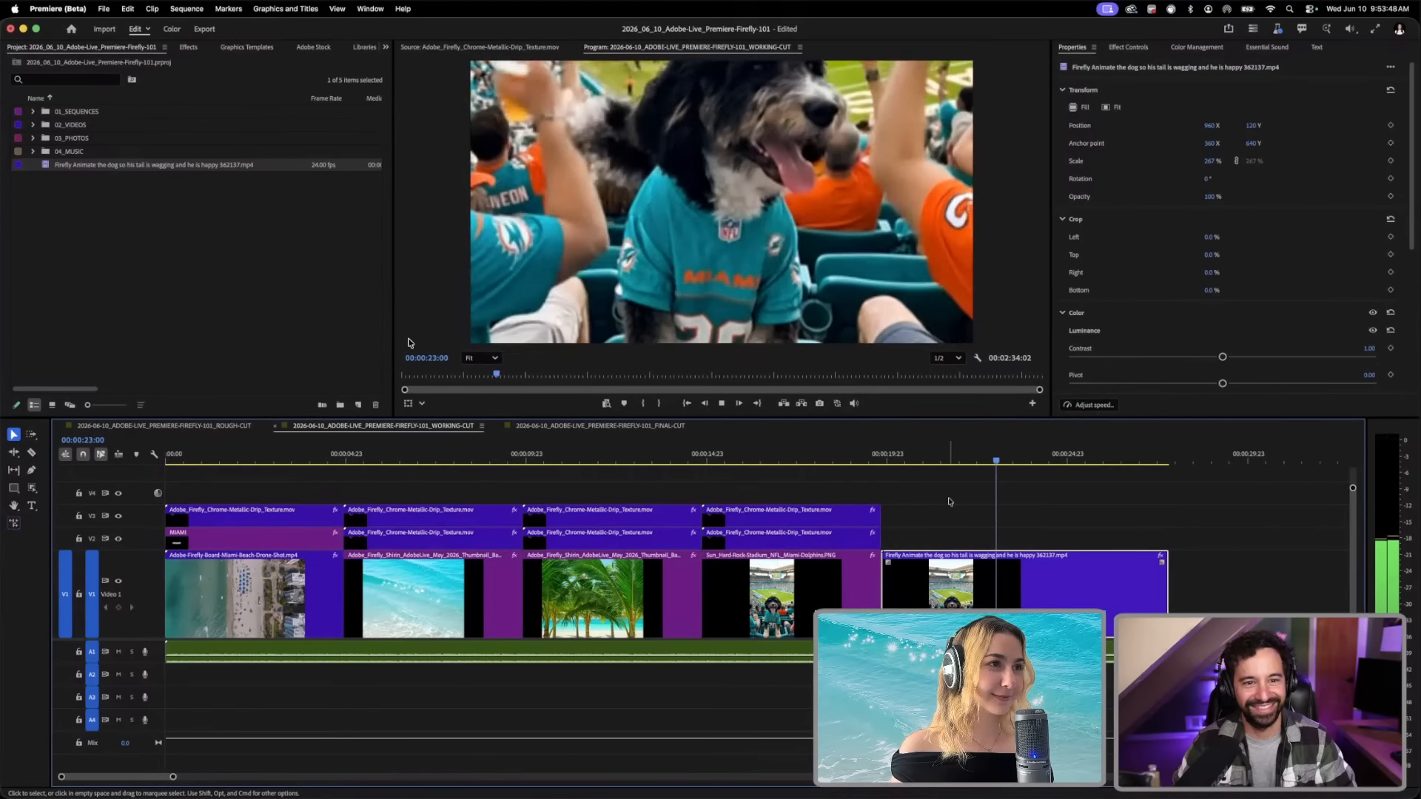
pyautogui.press('space')
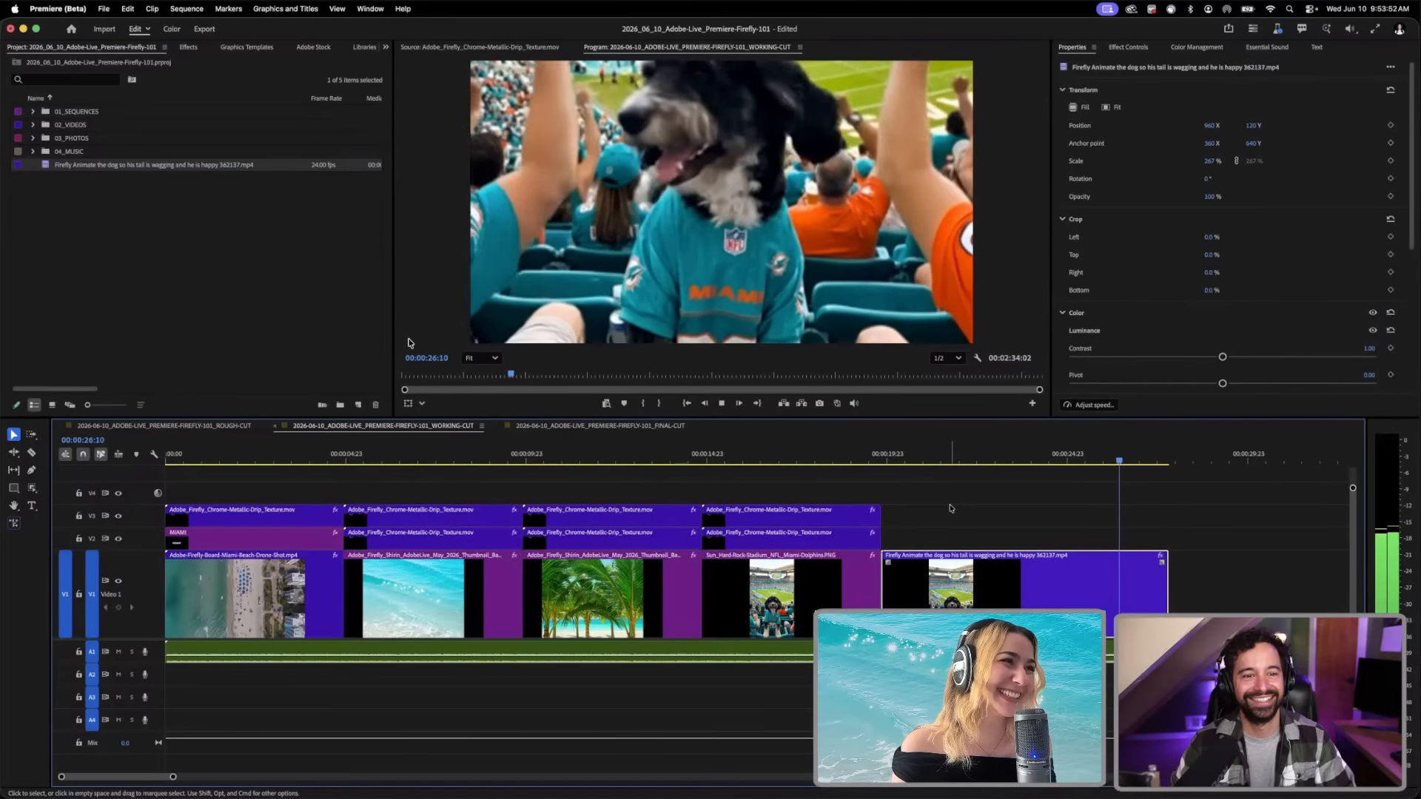
pyautogui.press('space')
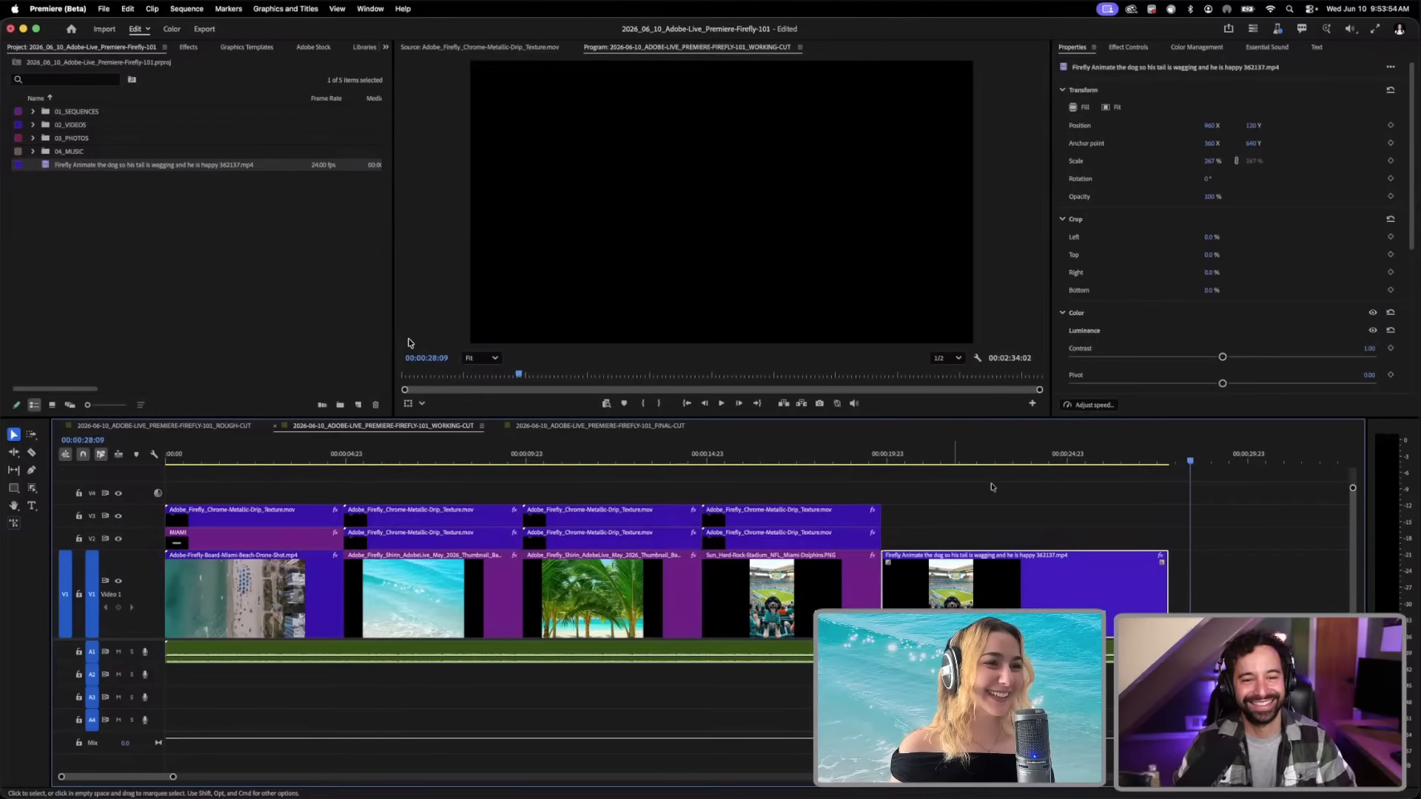
pyautogui.click(1060, 456)
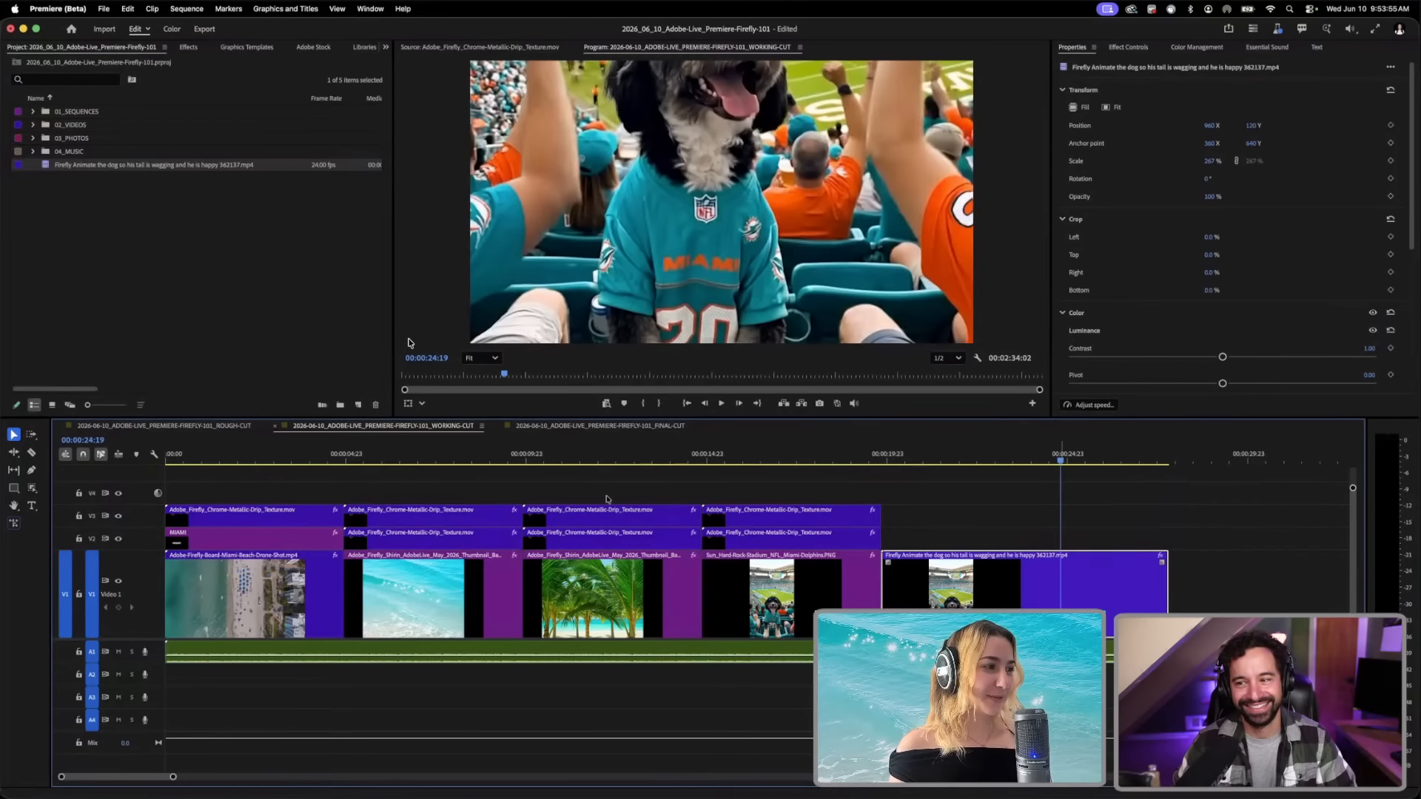
# Step: Duplicate the MIAMI title onto V2 above the dog video and extend the copy to the video's end
pyautogui.click(254, 456)
pyautogui.moveTo(240, 542); pyautogui.dragTo(975, 542)
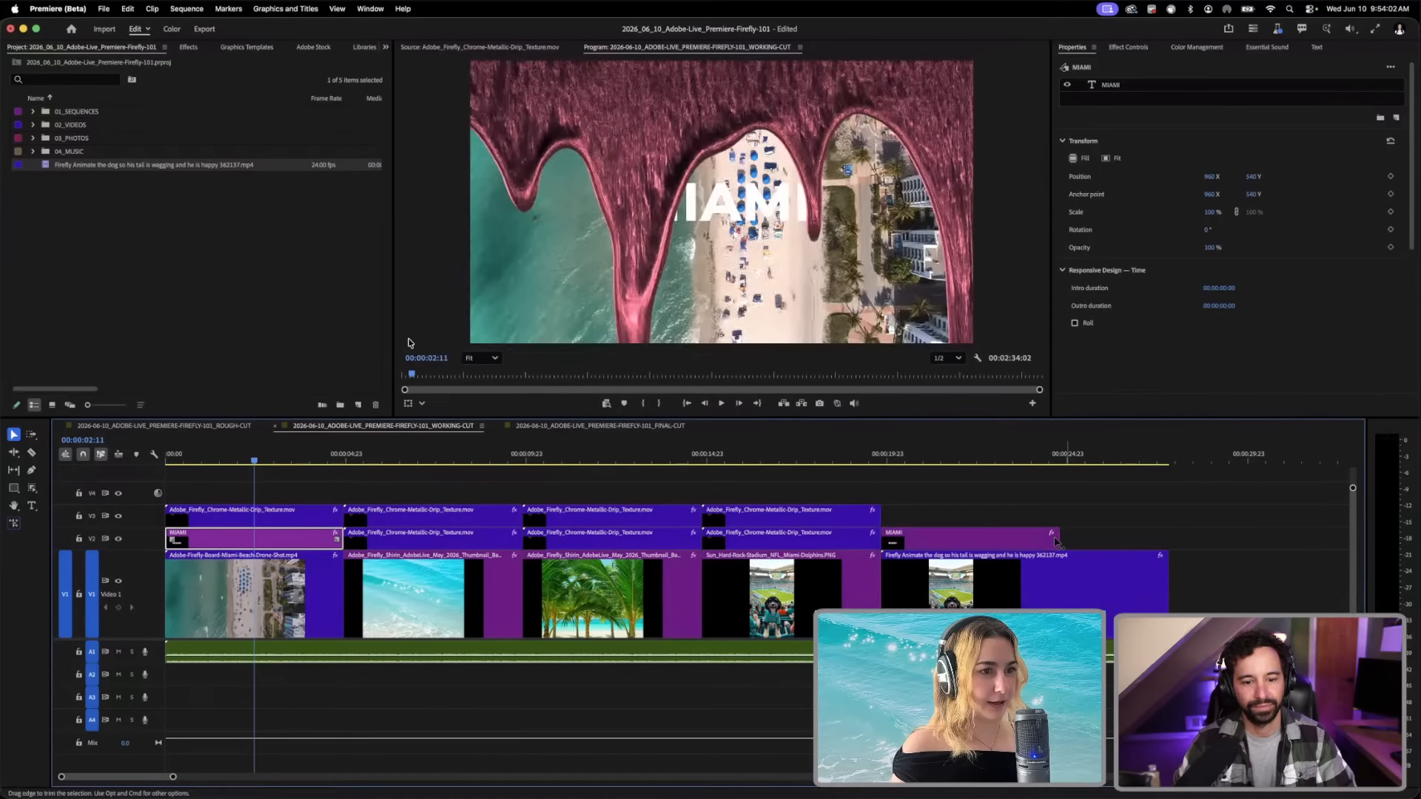
pyautogui.moveTo(1059, 533); pyautogui.dragTo(1162, 538)
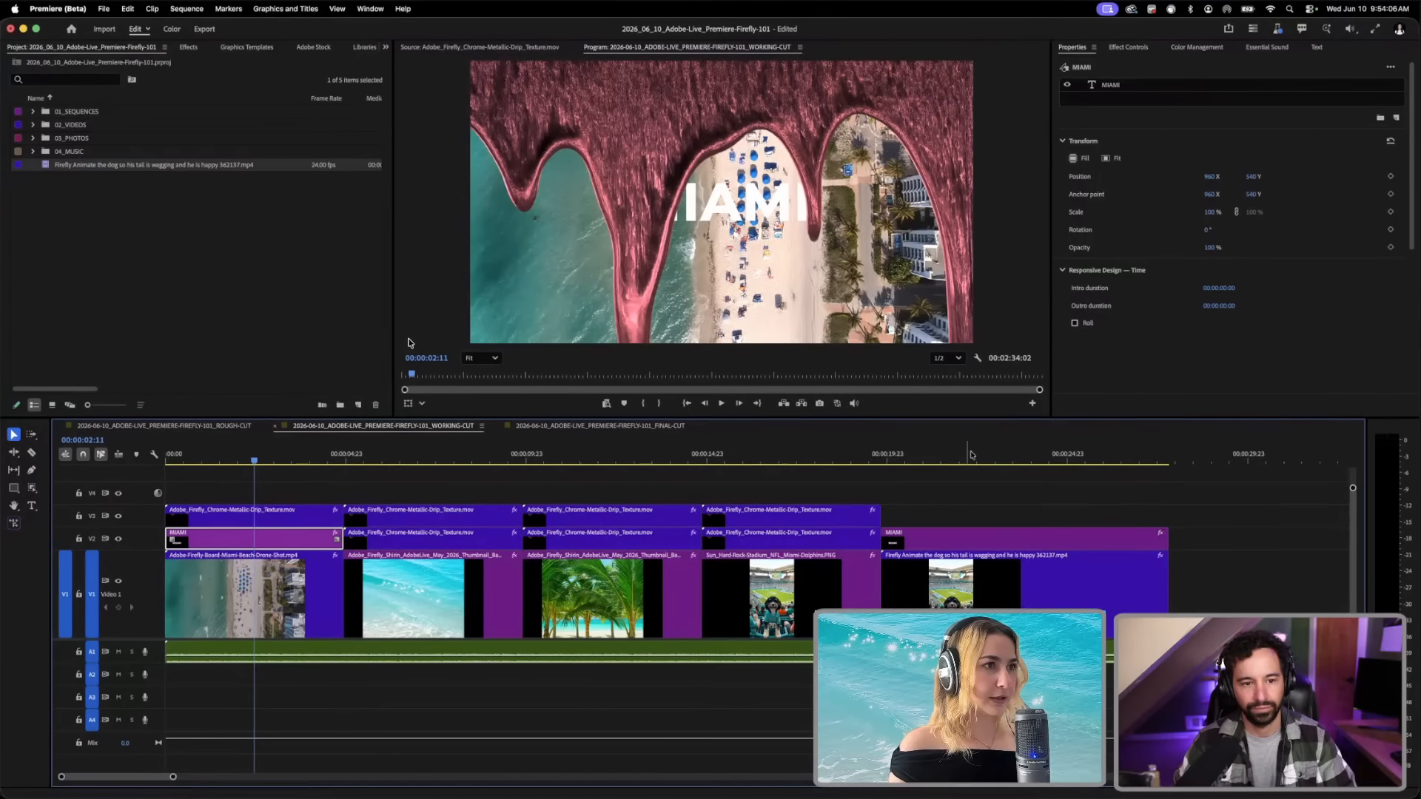
# Step: Replace the duplicated title's text over the dog video with "THANKS FOR WATCHING!"
pyautogui.moveTo(970, 454); pyautogui.dragTo(960, 456)
pyautogui.click(962, 534)
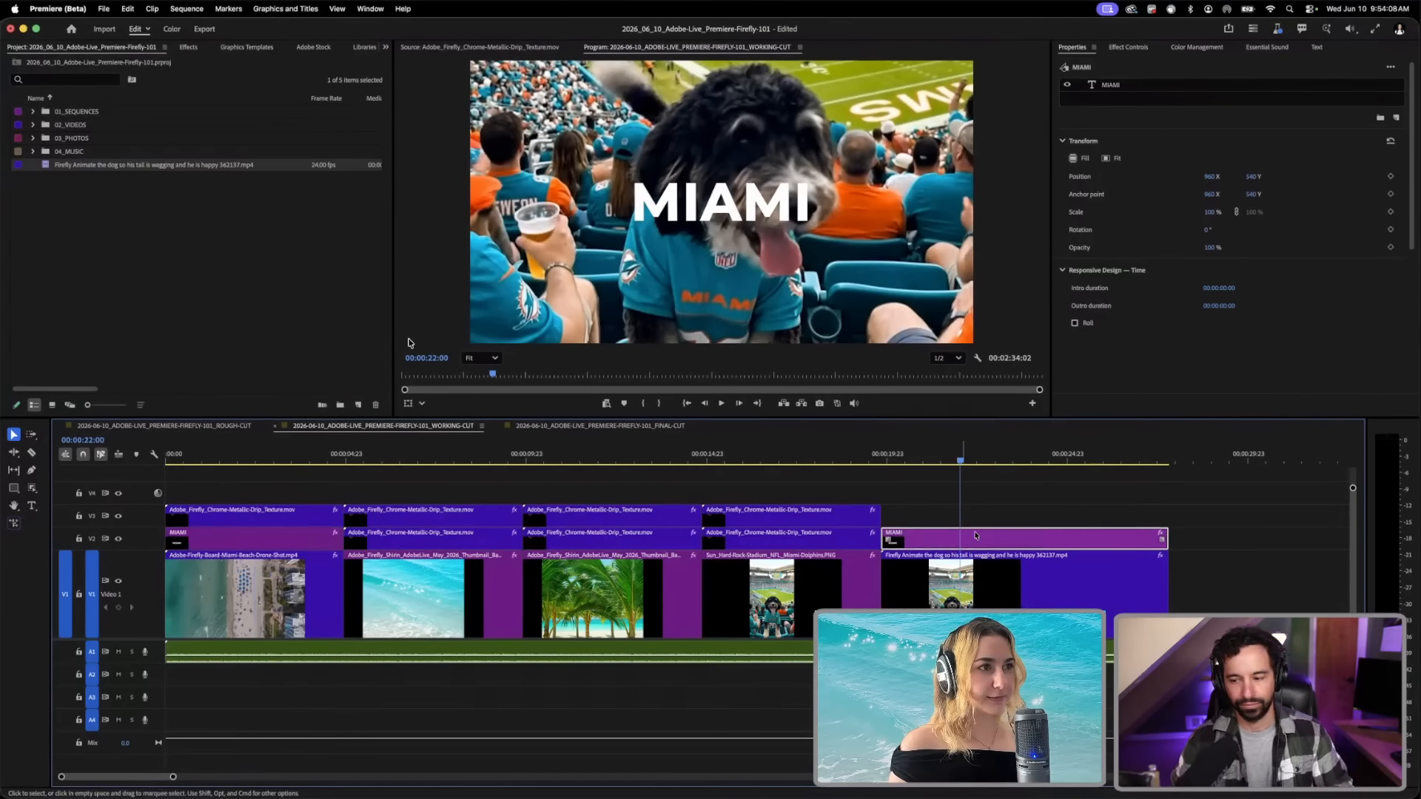
pyautogui.press('t')
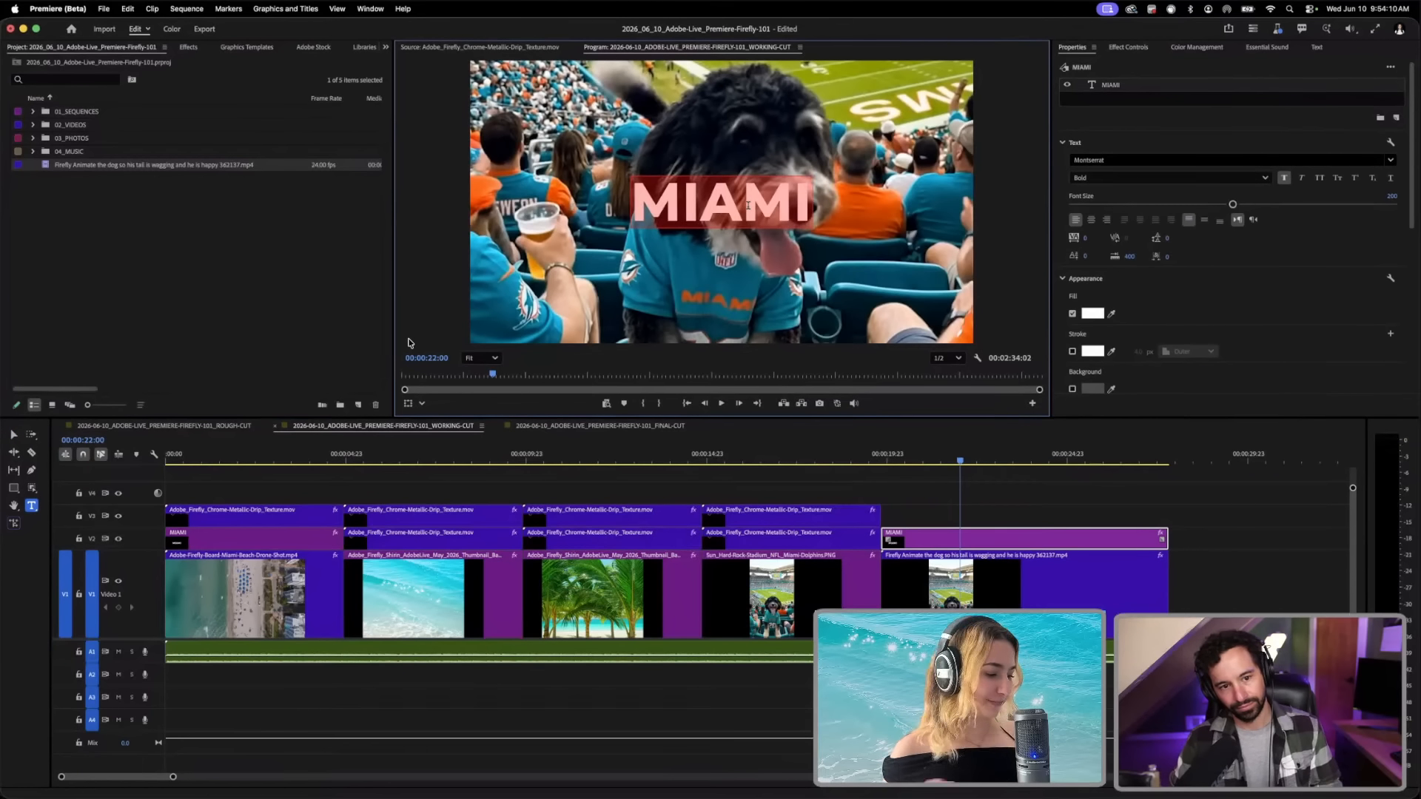
pyautogui.write('THANK')
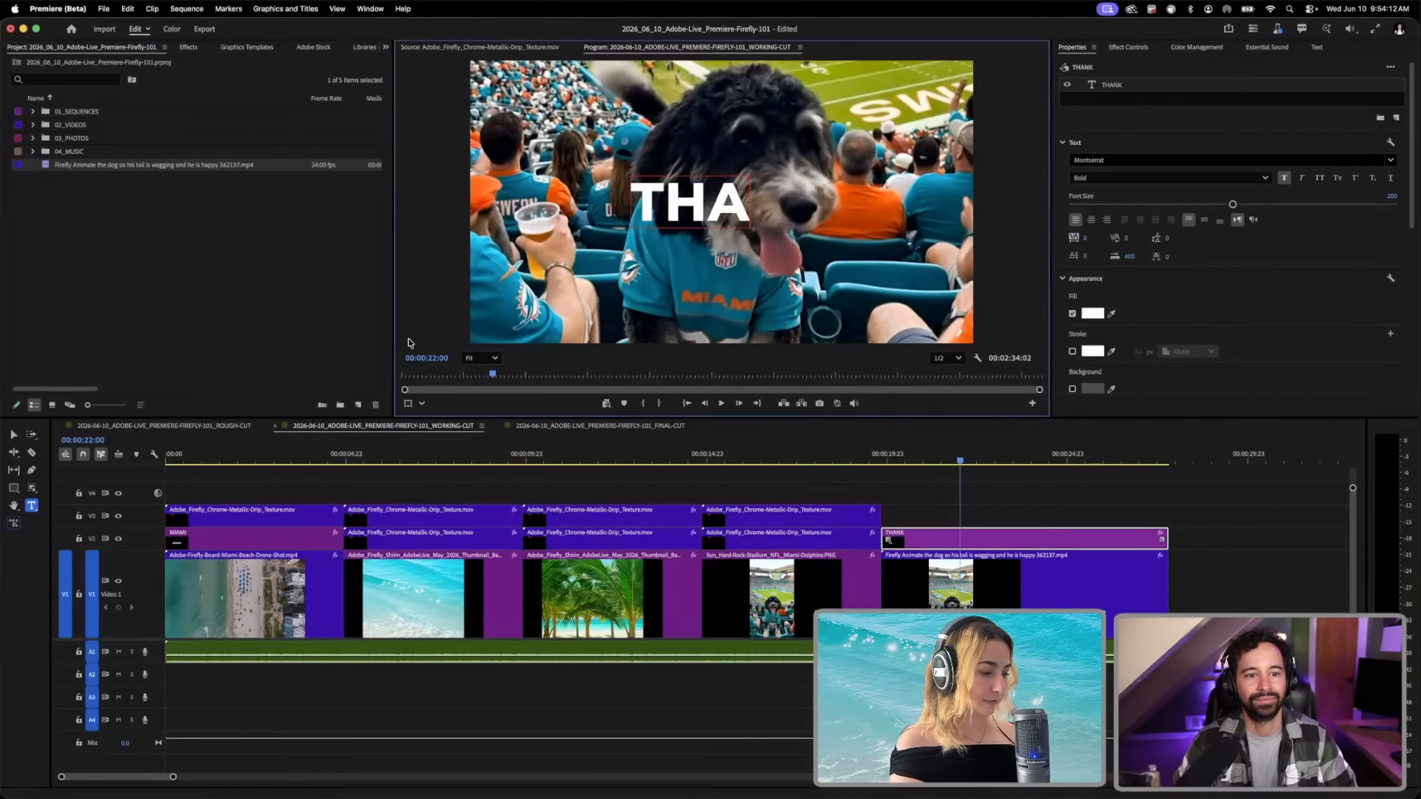
pyautogui.write('S FOR WATC')
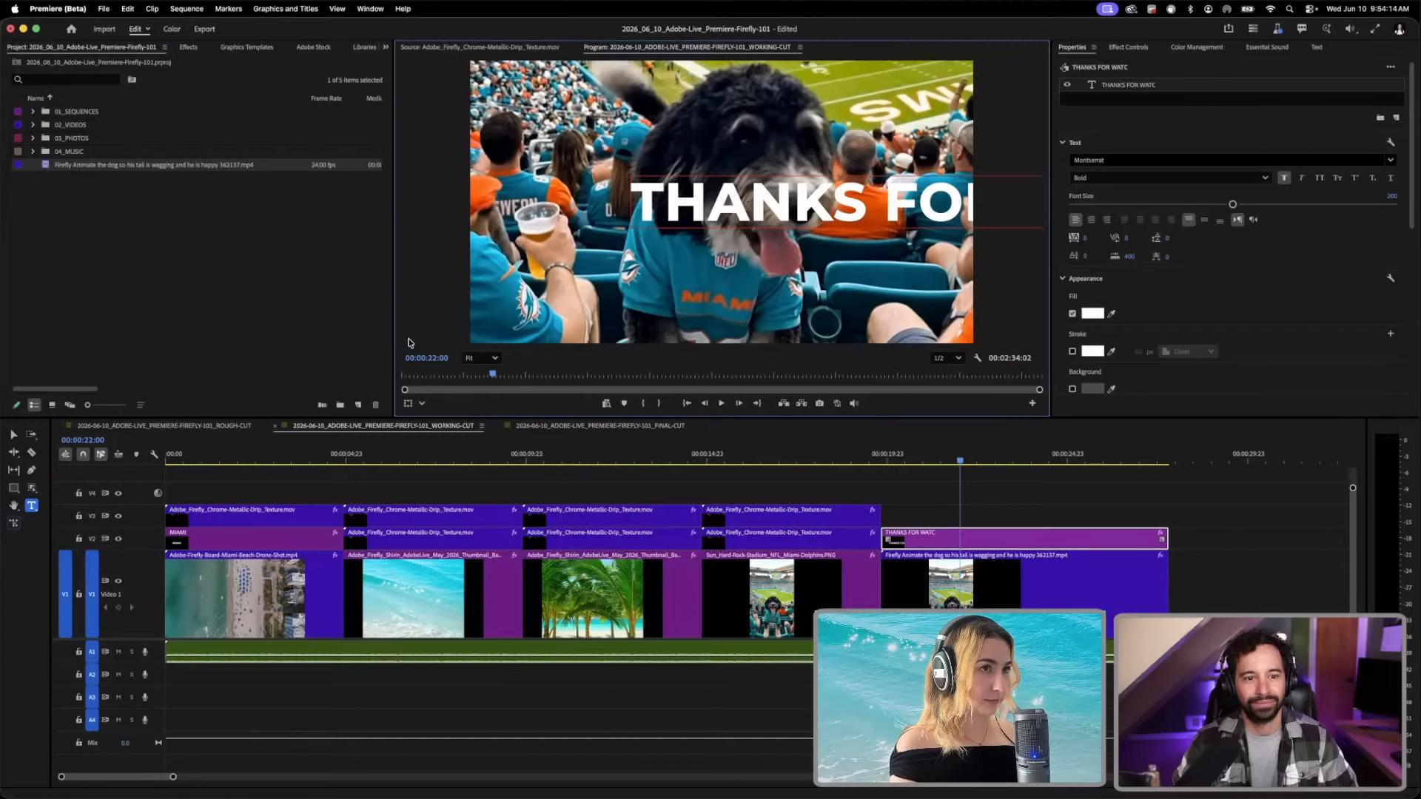
pyautogui.write('HING!')
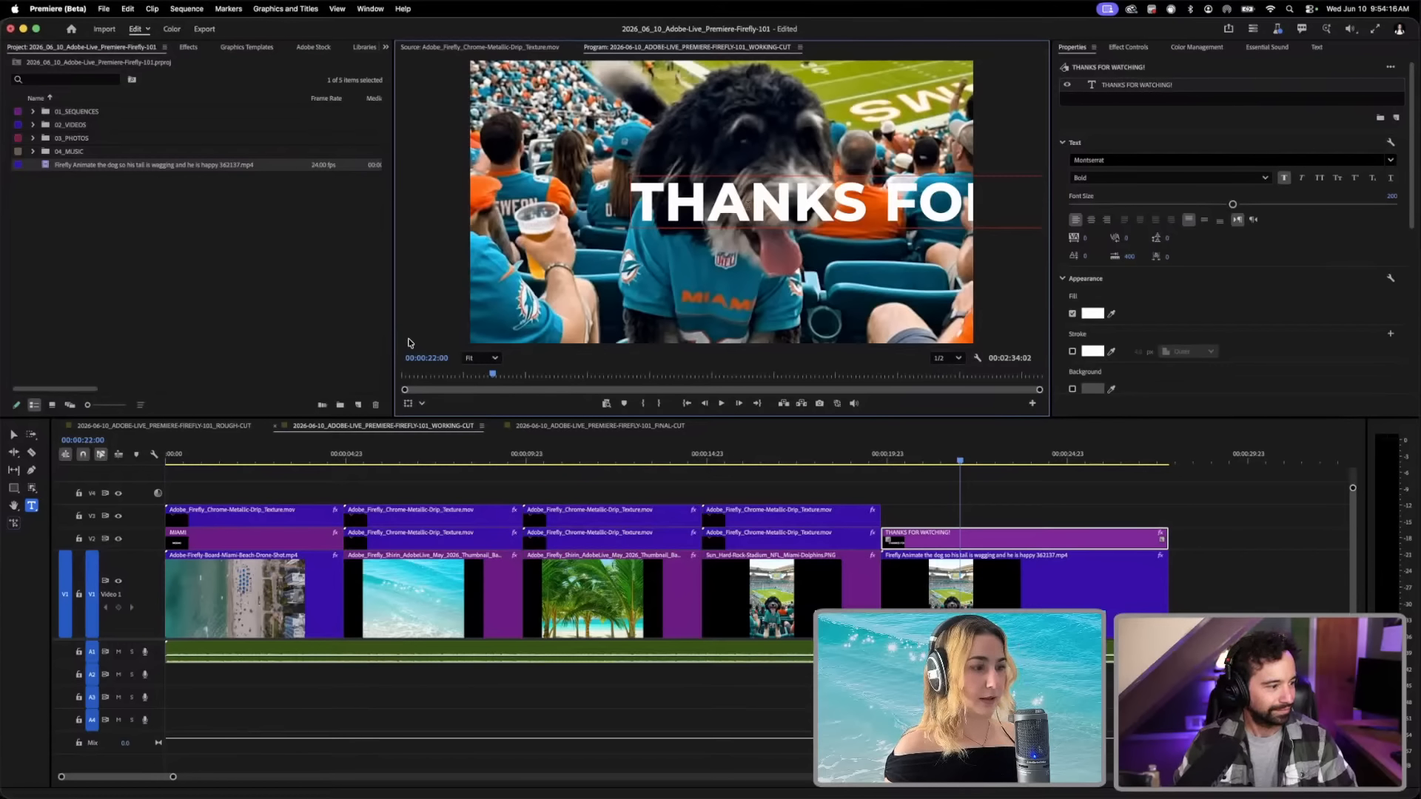
# Step: Reduce the "THANKS FOR WATCHING!" title's font size to 120 and center-align its text
pyautogui.press('super+a')
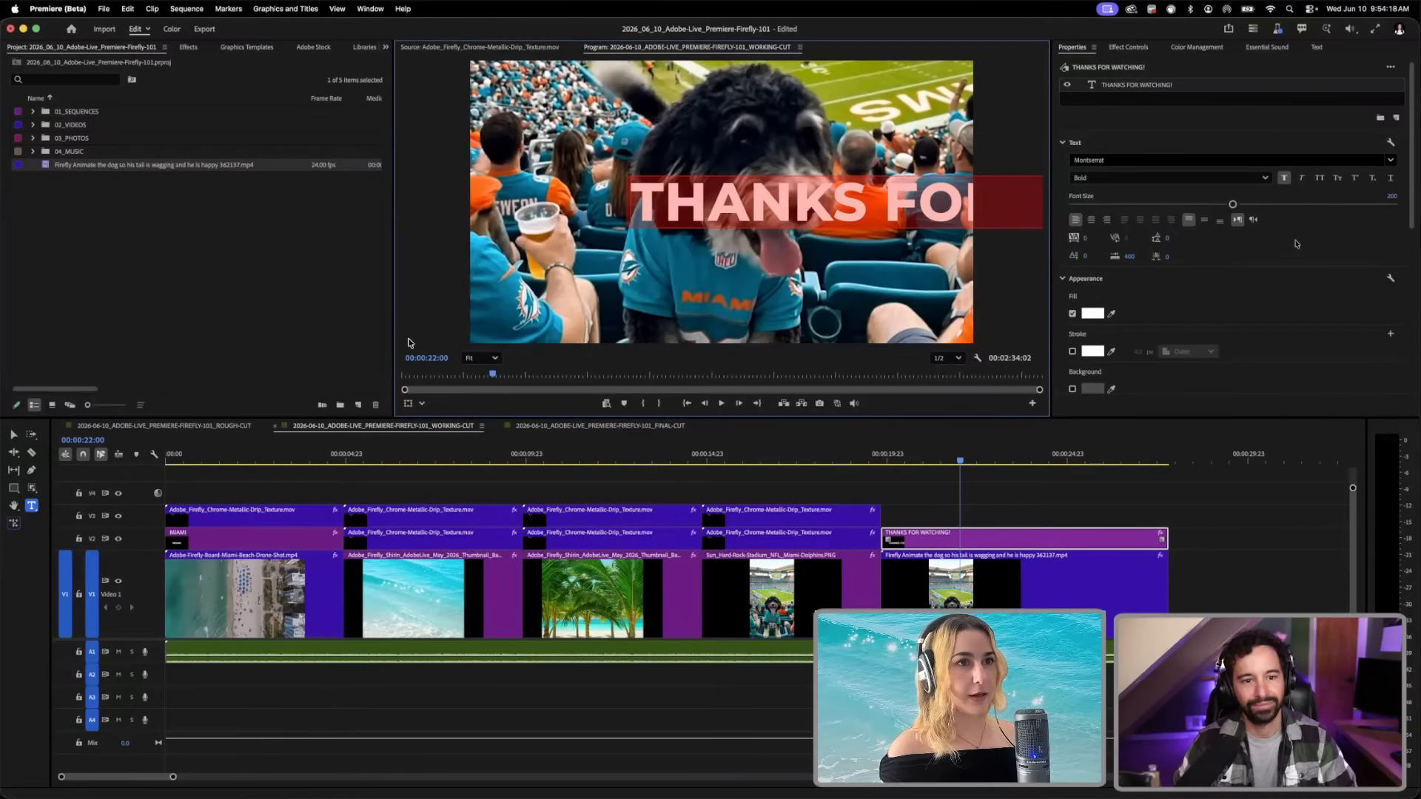
pyautogui.moveTo(1232, 207); pyautogui.dragTo(1183, 205)
pyautogui.click(1093, 221)
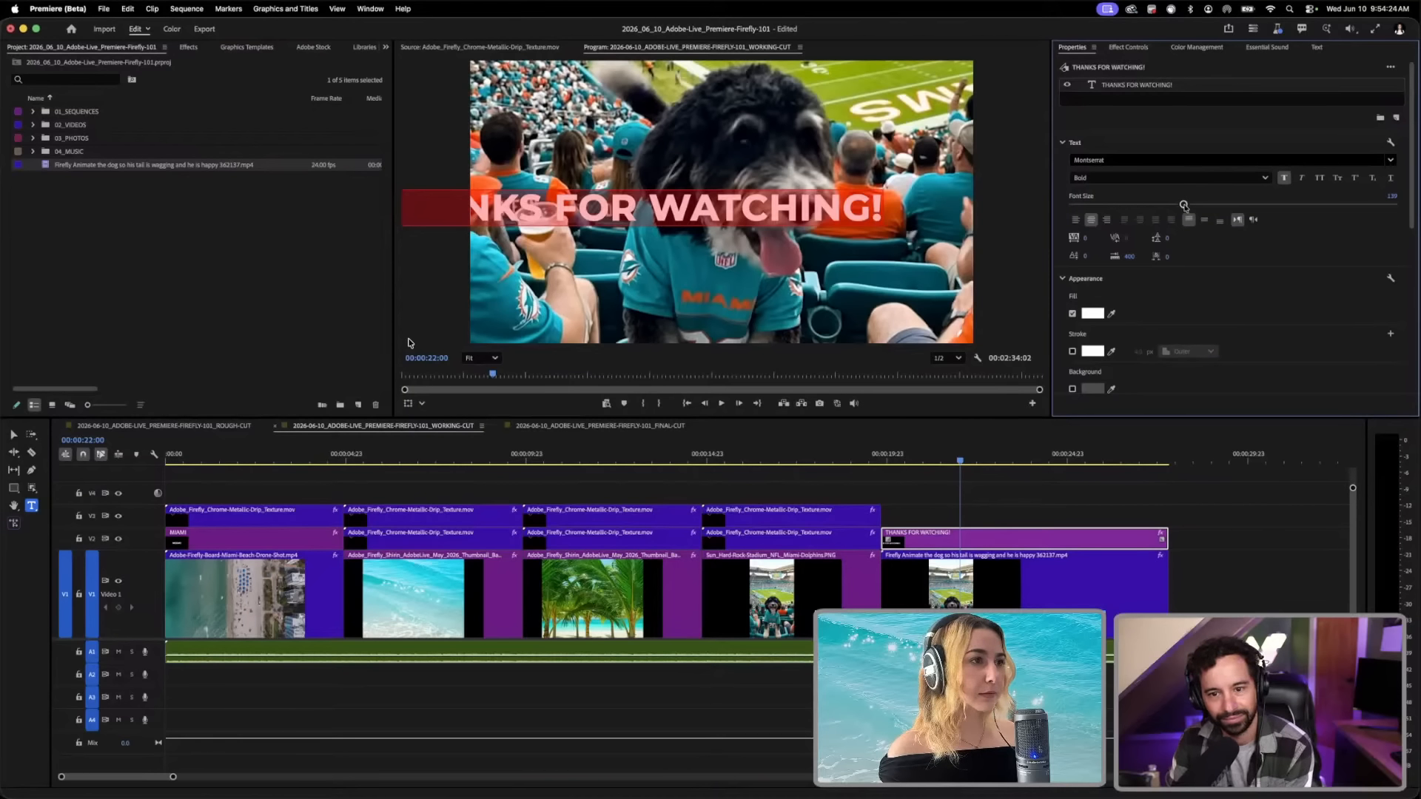
pyautogui.moveTo(1184, 206); pyautogui.dragTo(1168, 204)
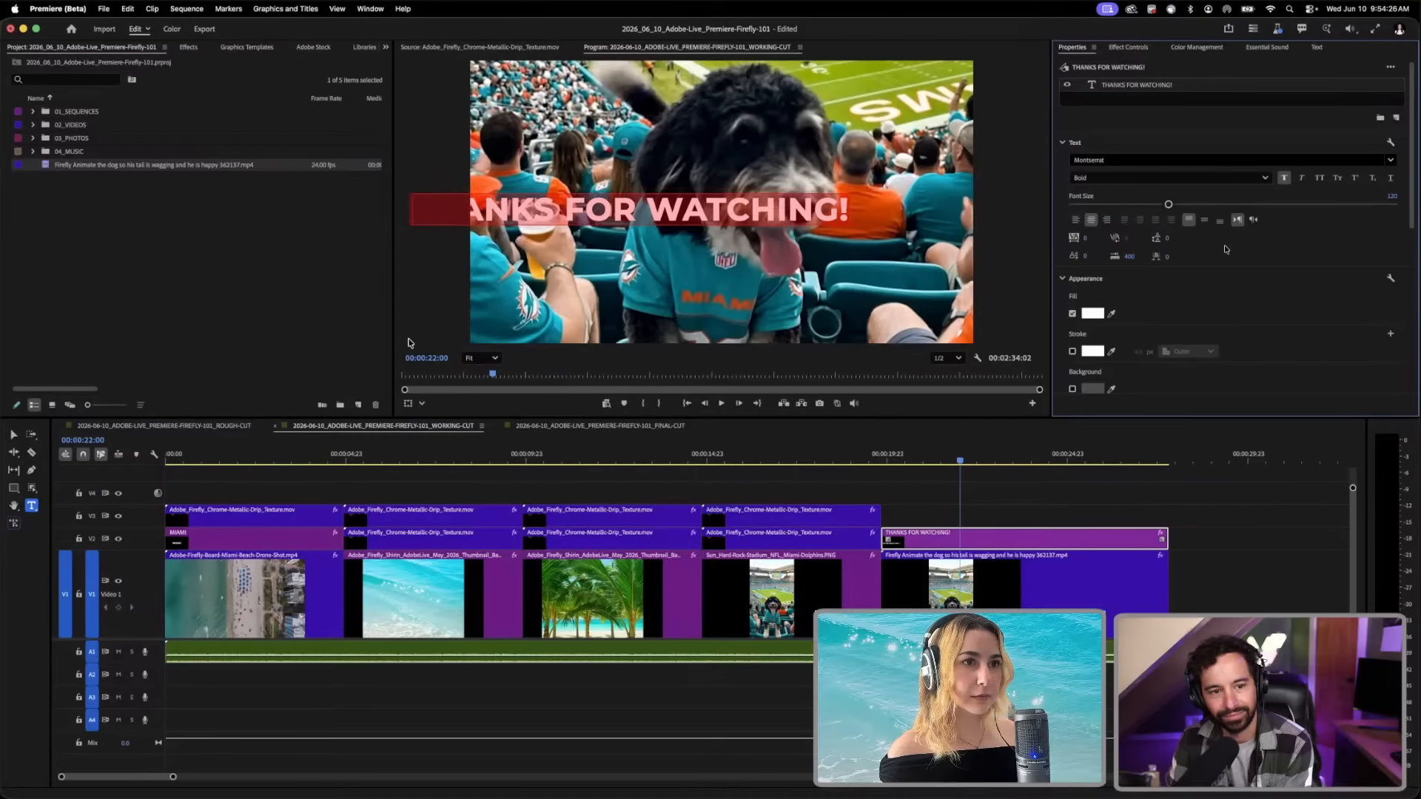
# Step: Center the "THANKS FOR WATCHING!" title horizontally and vertically in the frame
pyautogui.scroll(-6, 1226, 250)
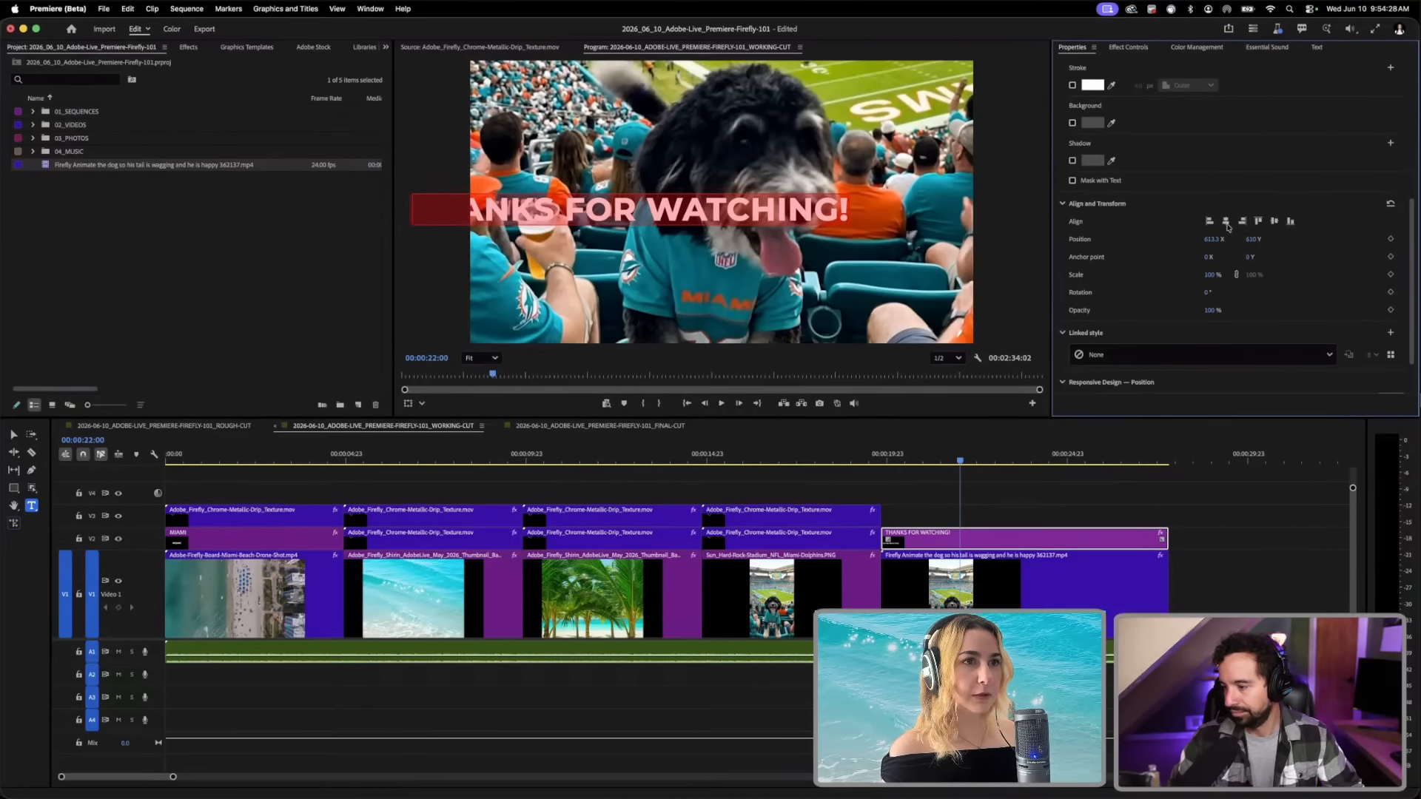
pyautogui.click(1226, 222)
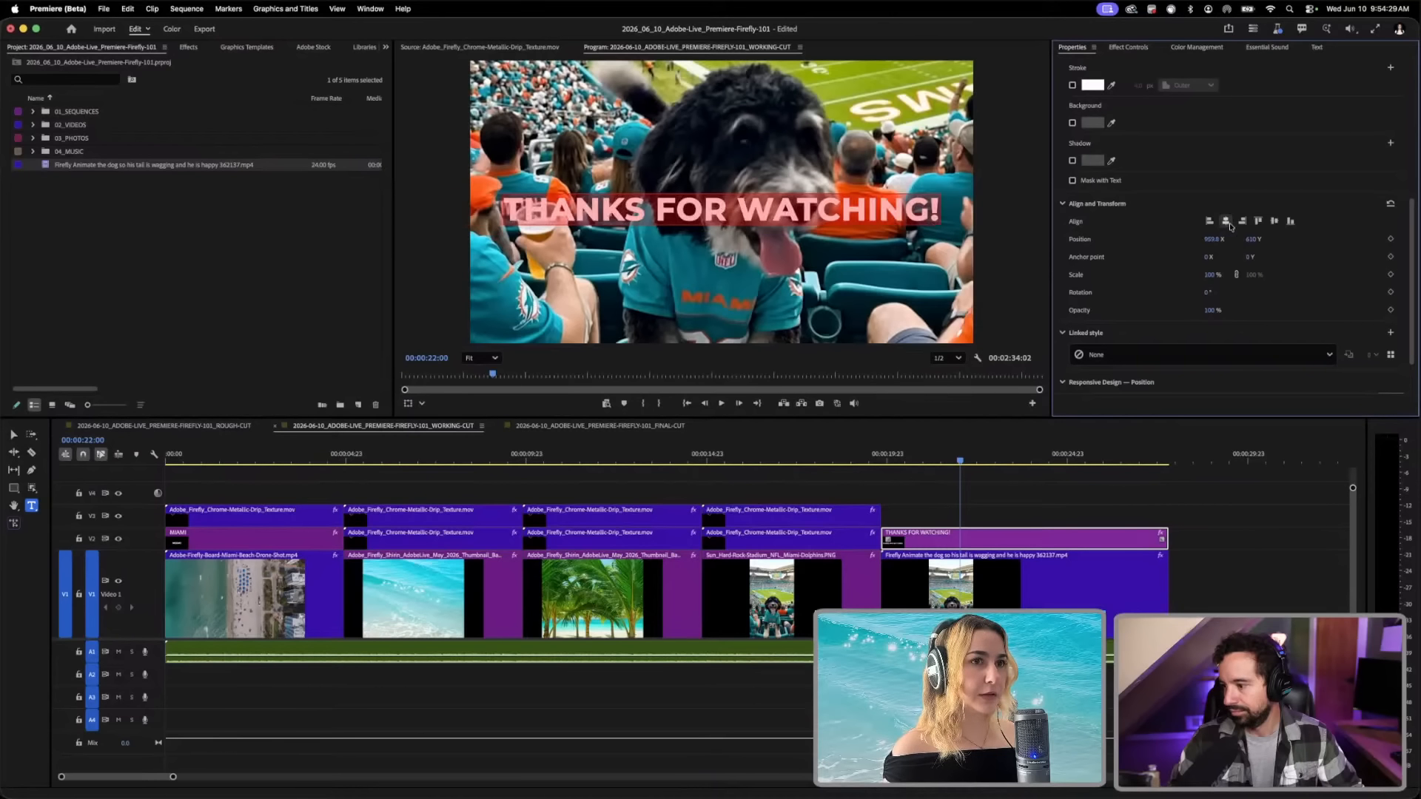
pyautogui.click(1274, 221)
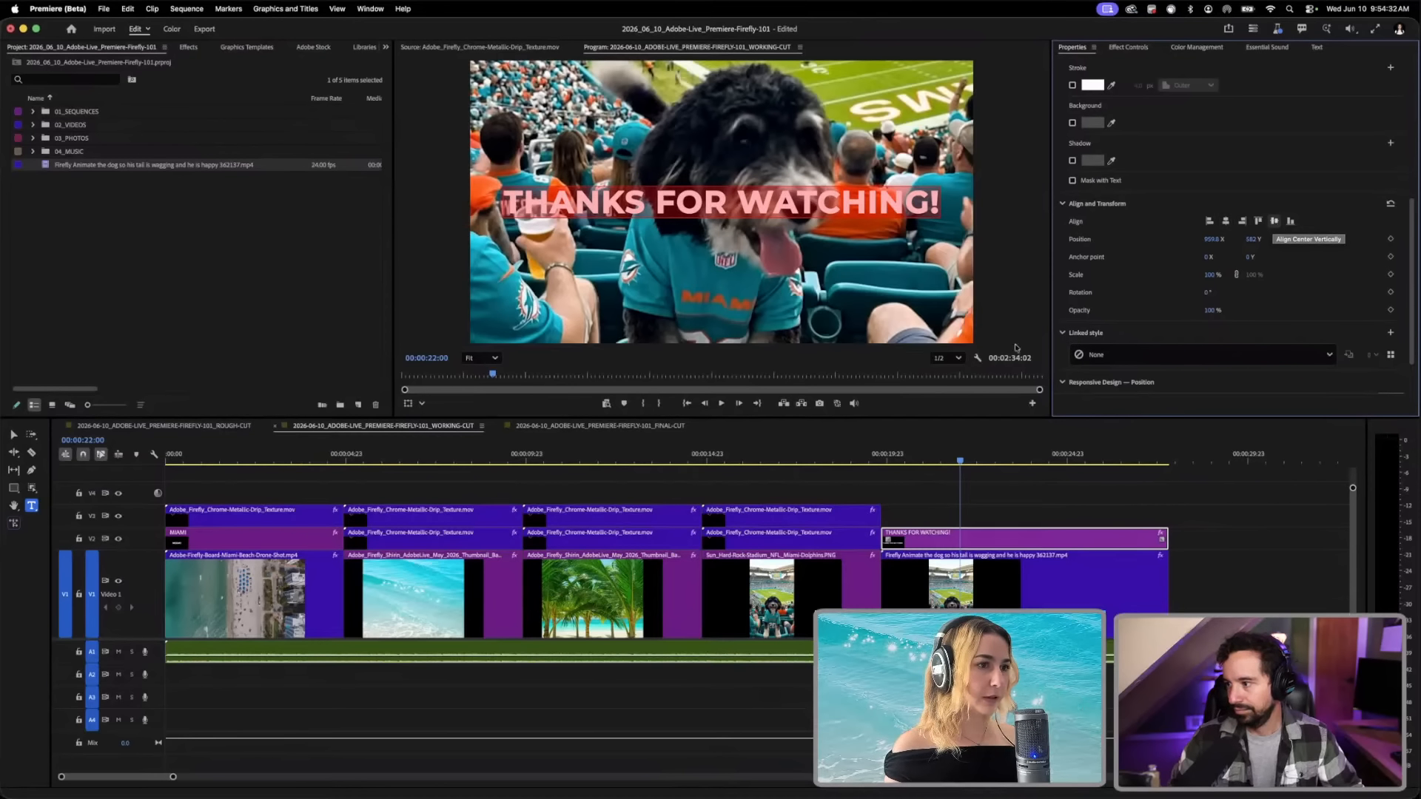
# Step: Play the thank-you title over the dog video, and return the playhead near the start of the cut
pyautogui.click(949, 484)
pyautogui.moveTo(945, 456); pyautogui.dragTo(878, 459)
pyautogui.press('space')
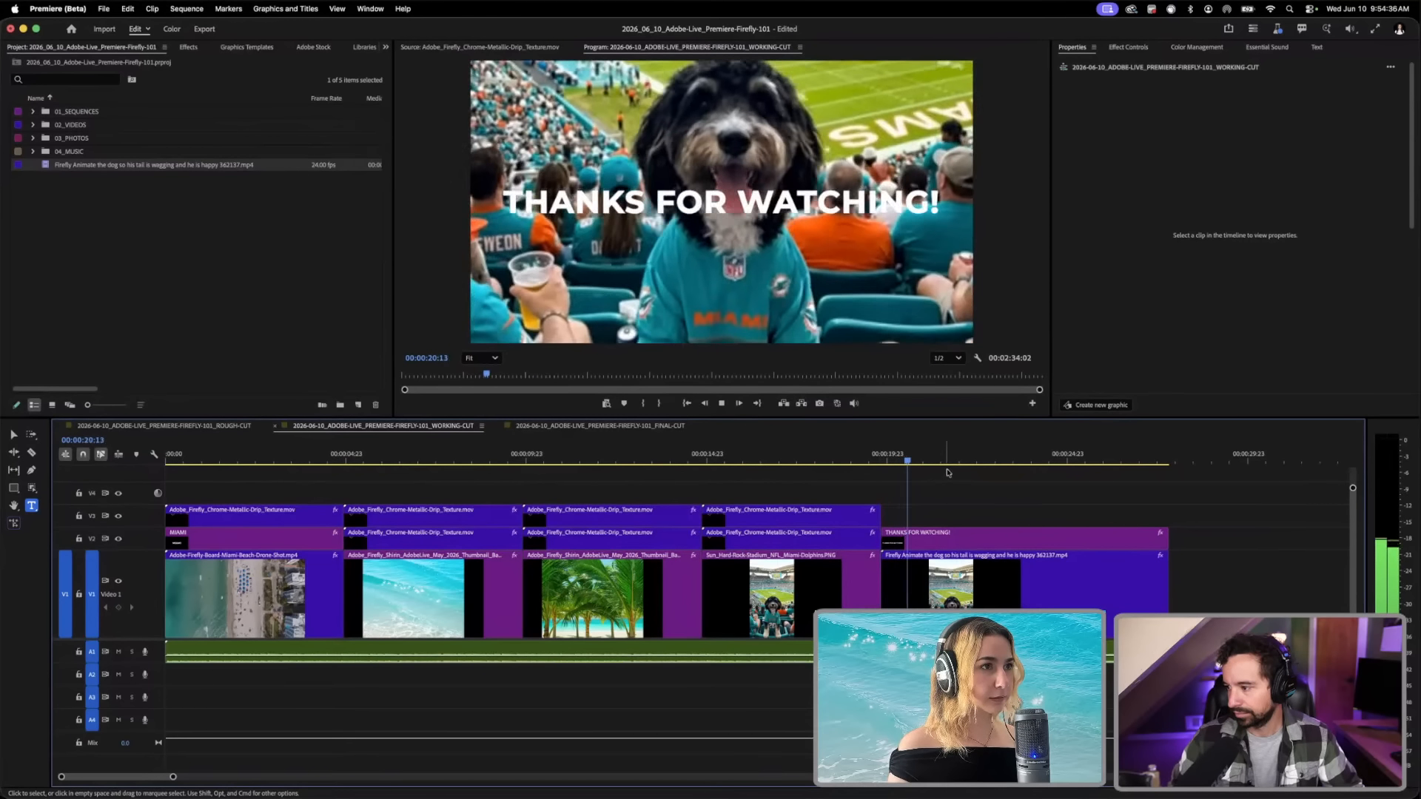
pyautogui.press('space')
pyautogui.moveTo(471, 466); pyautogui.dragTo(184, 462)
# Step: Split the A1 music at the dog video's end, delete the excess, and add a fade-in of about 00:00:01:17 at the music's start
pyautogui.press('c')
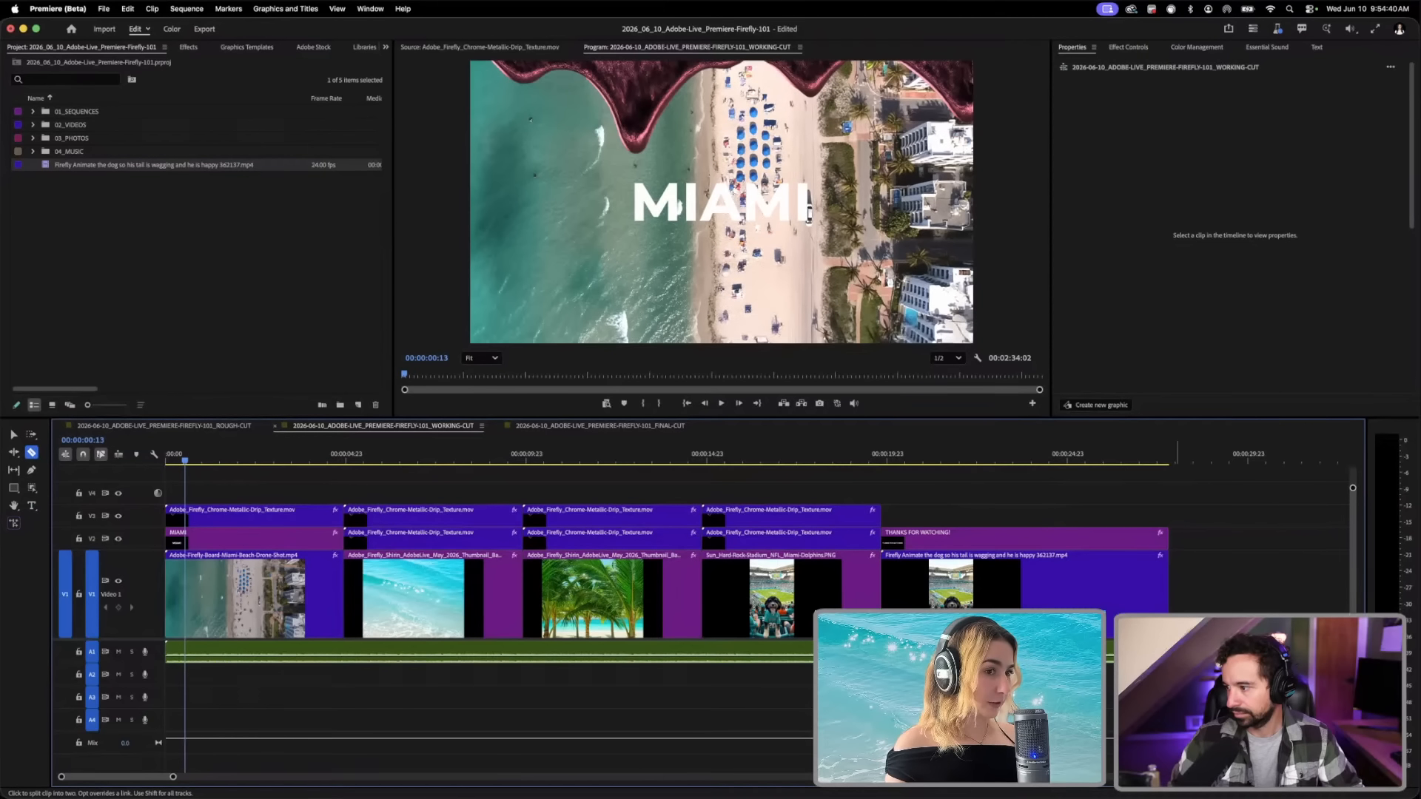
pyautogui.click(1170, 652)
pyautogui.press('v')
pyautogui.click(1205, 652)
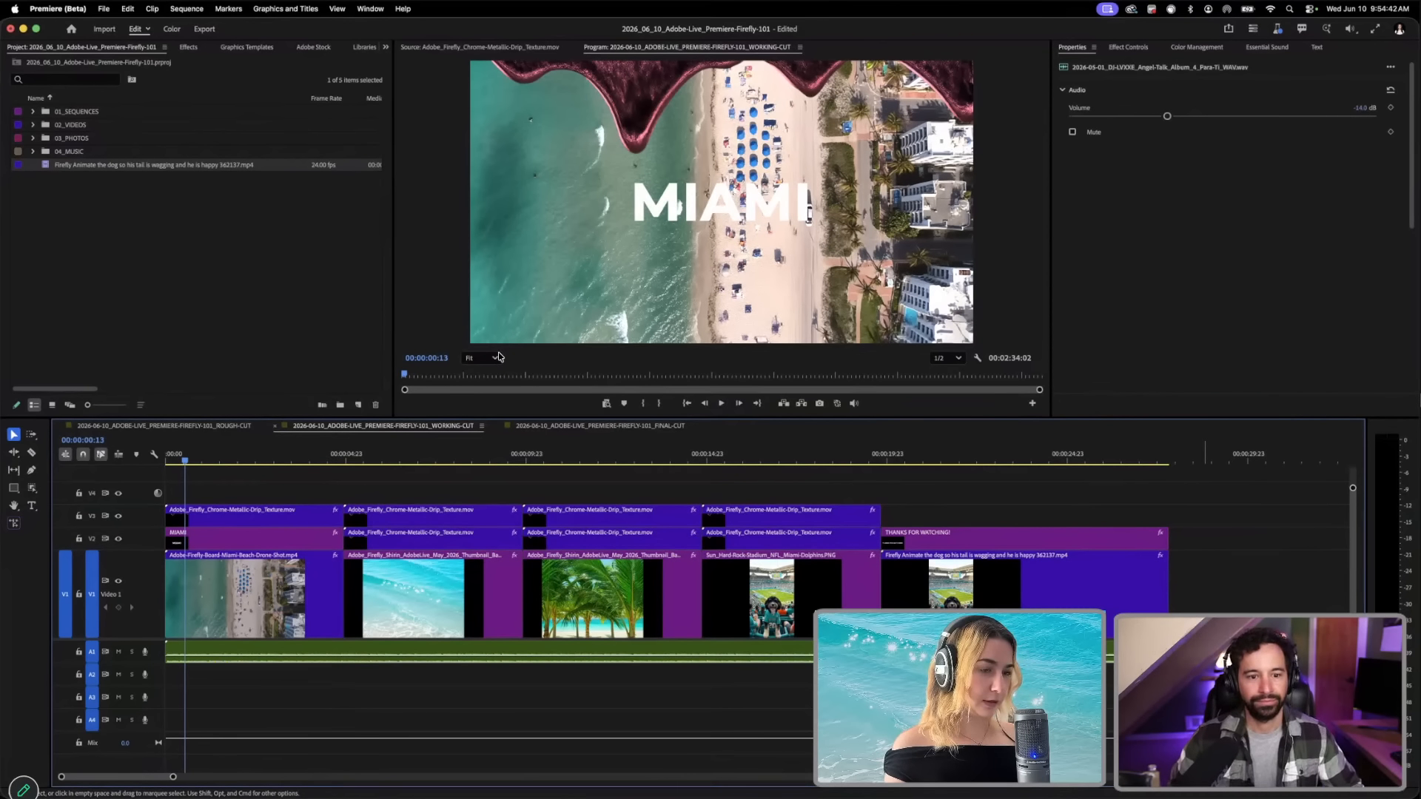
pyautogui.press('Delete')
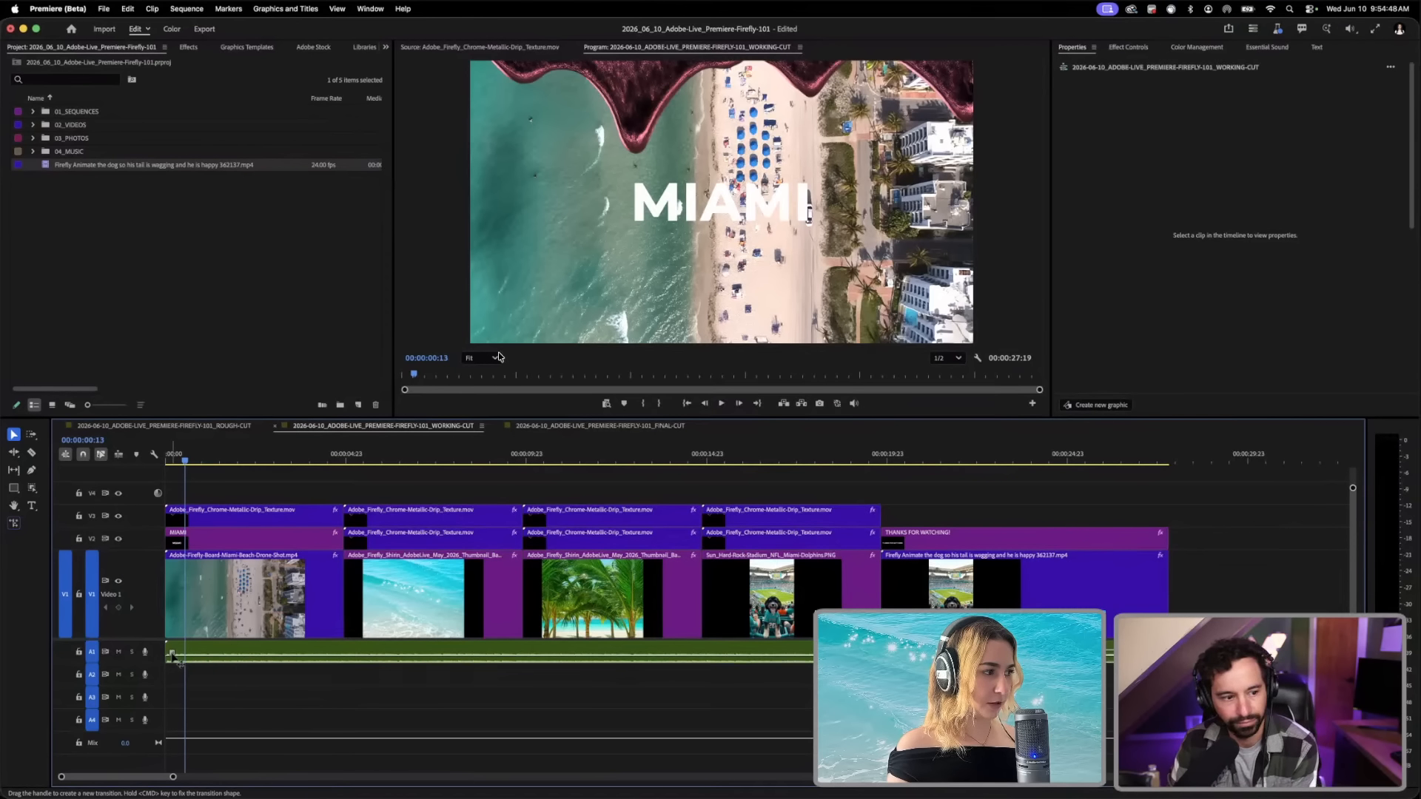
pyautogui.moveTo(172, 653); pyautogui.dragTo(228, 655)
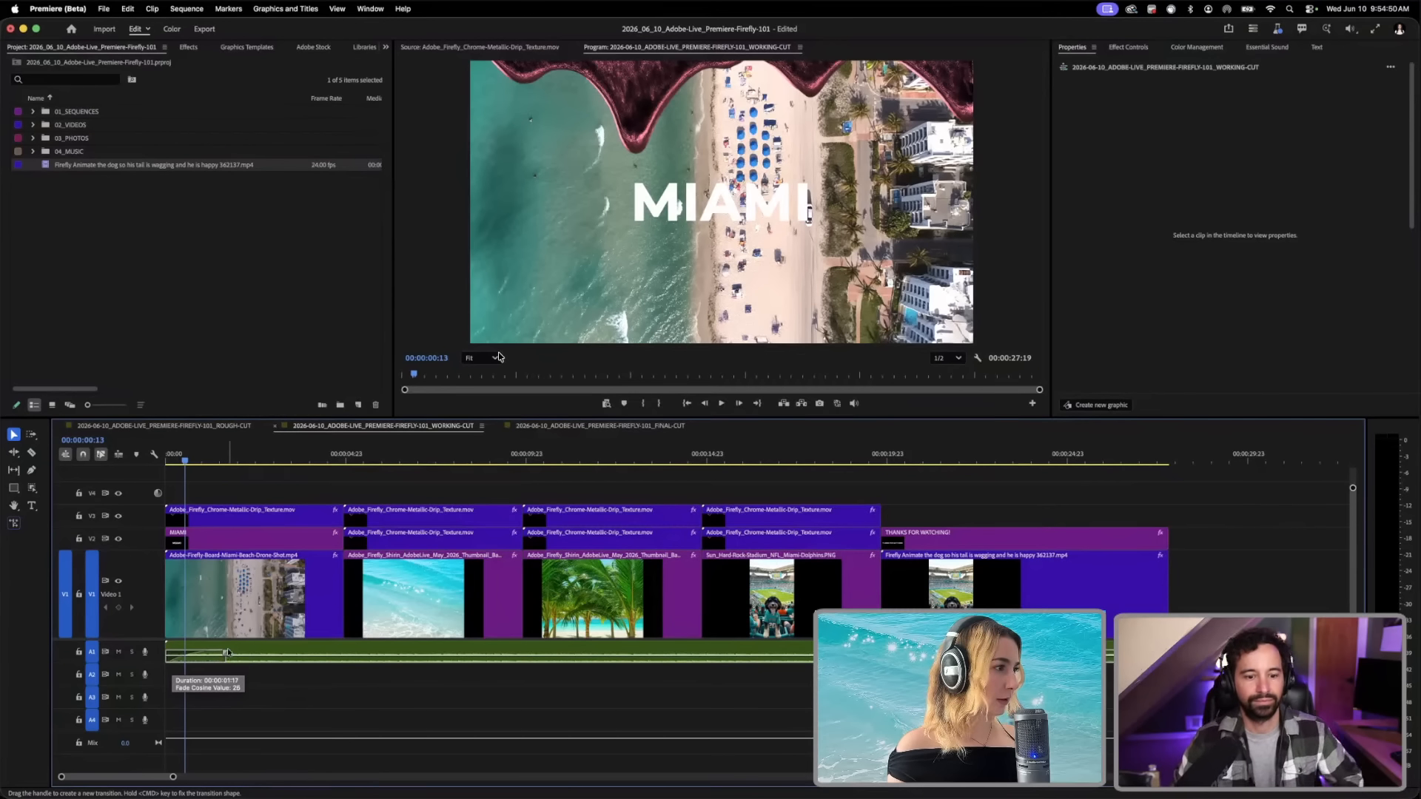
# Step: Review the whole cut from its first frame in an enlarged Program monitor, and return the playhead near the start
pyautogui.moveTo(180, 463); pyautogui.dragTo(165, 465)
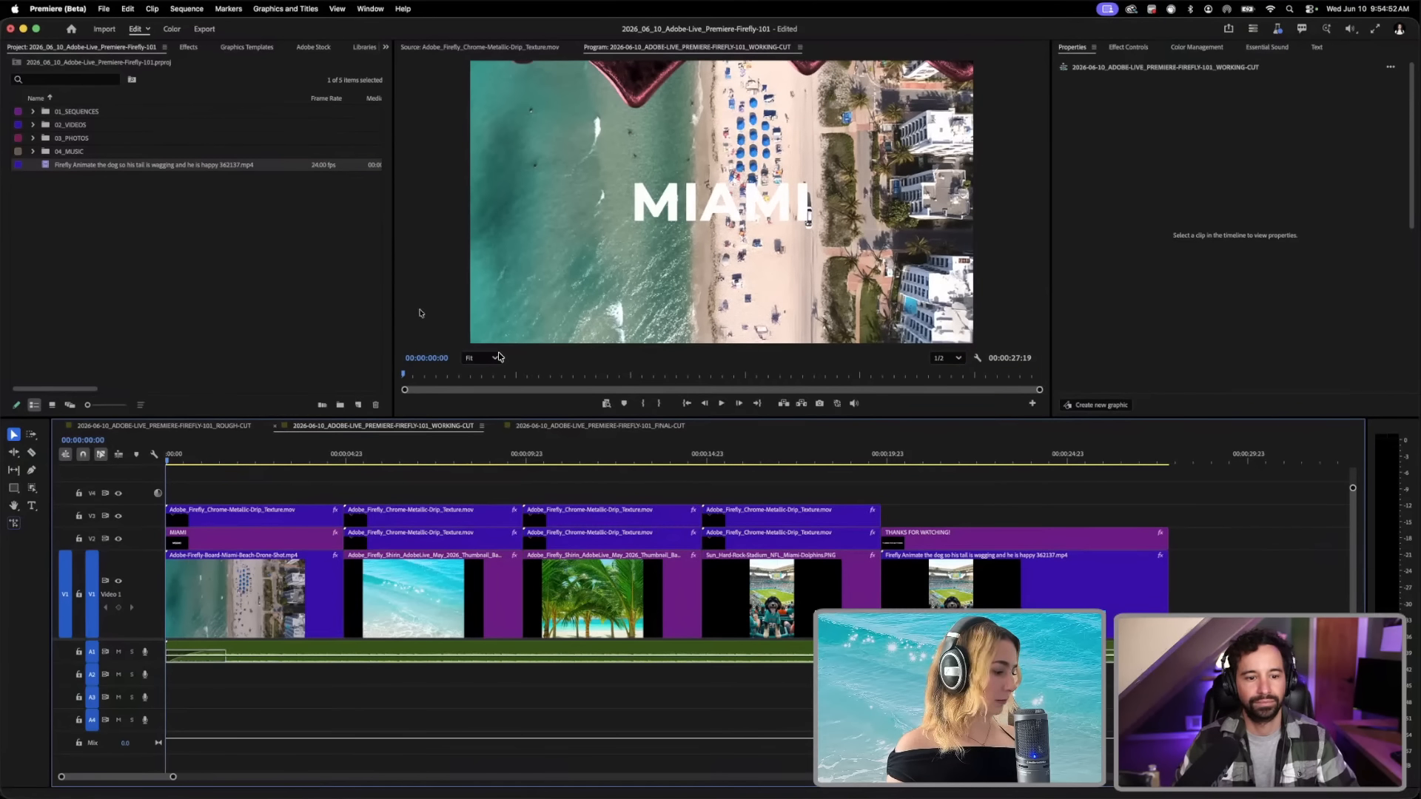
pyautogui.press('`')
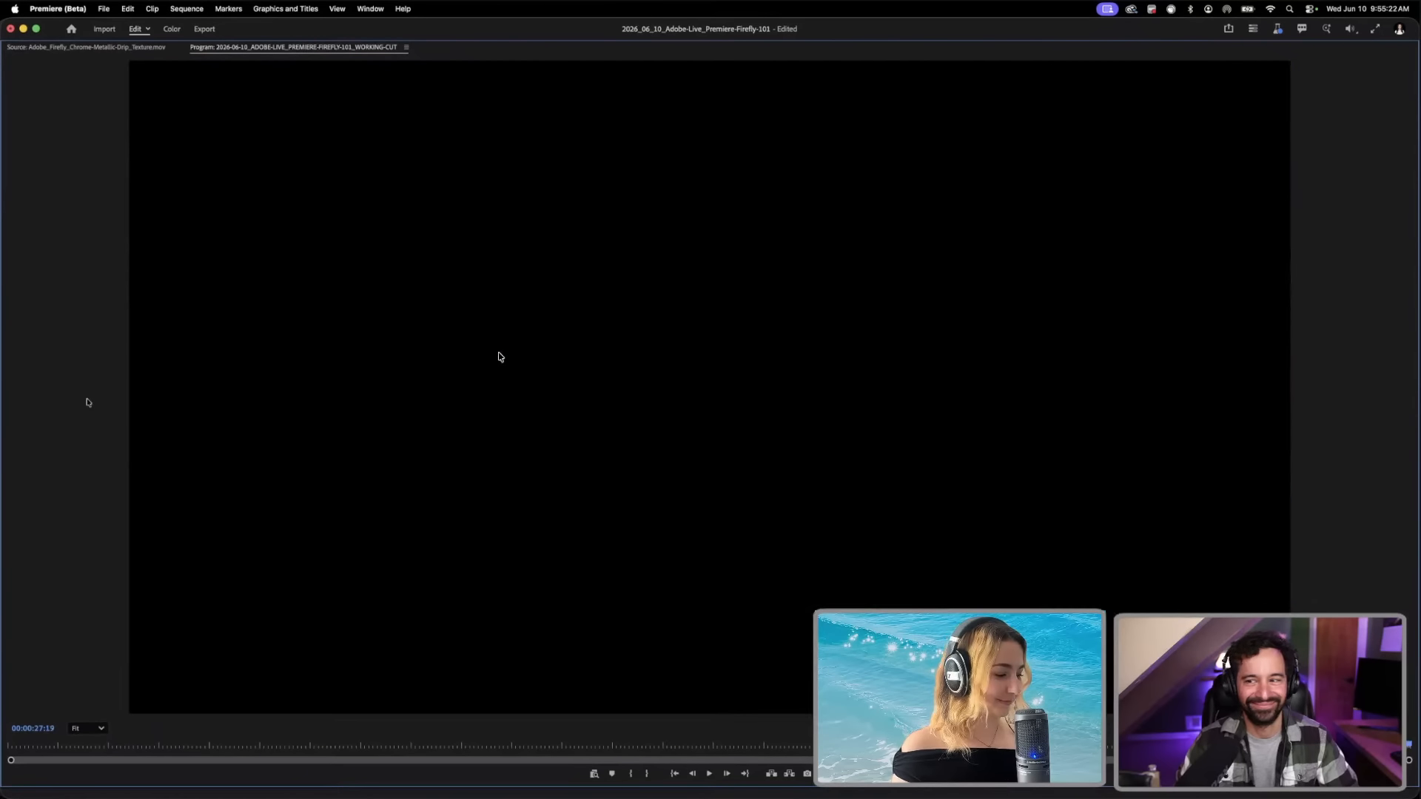
pyautogui.press('`')
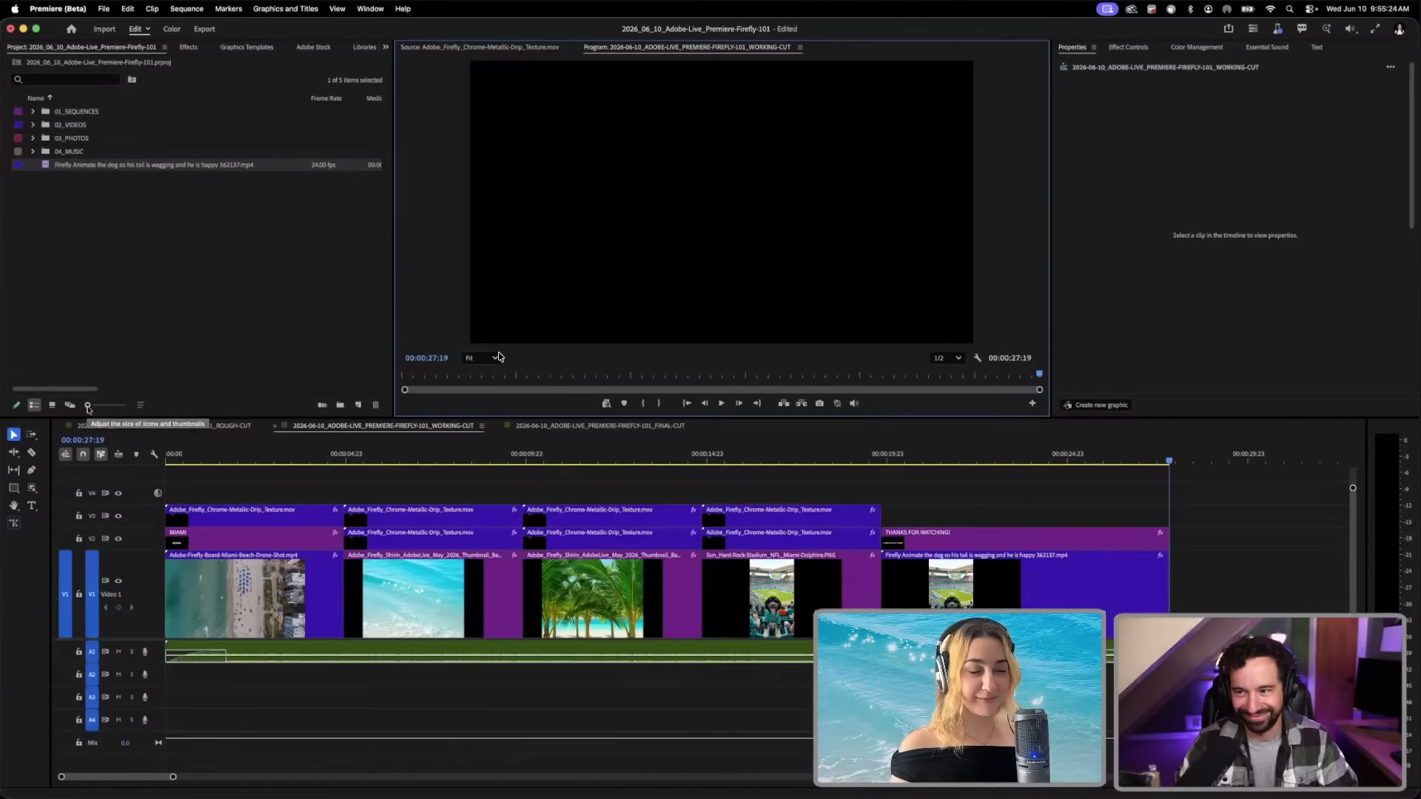
pyautogui.click(233, 464)
pyautogui.moveTo(196, 467); pyautogui.dragTo(177, 463)
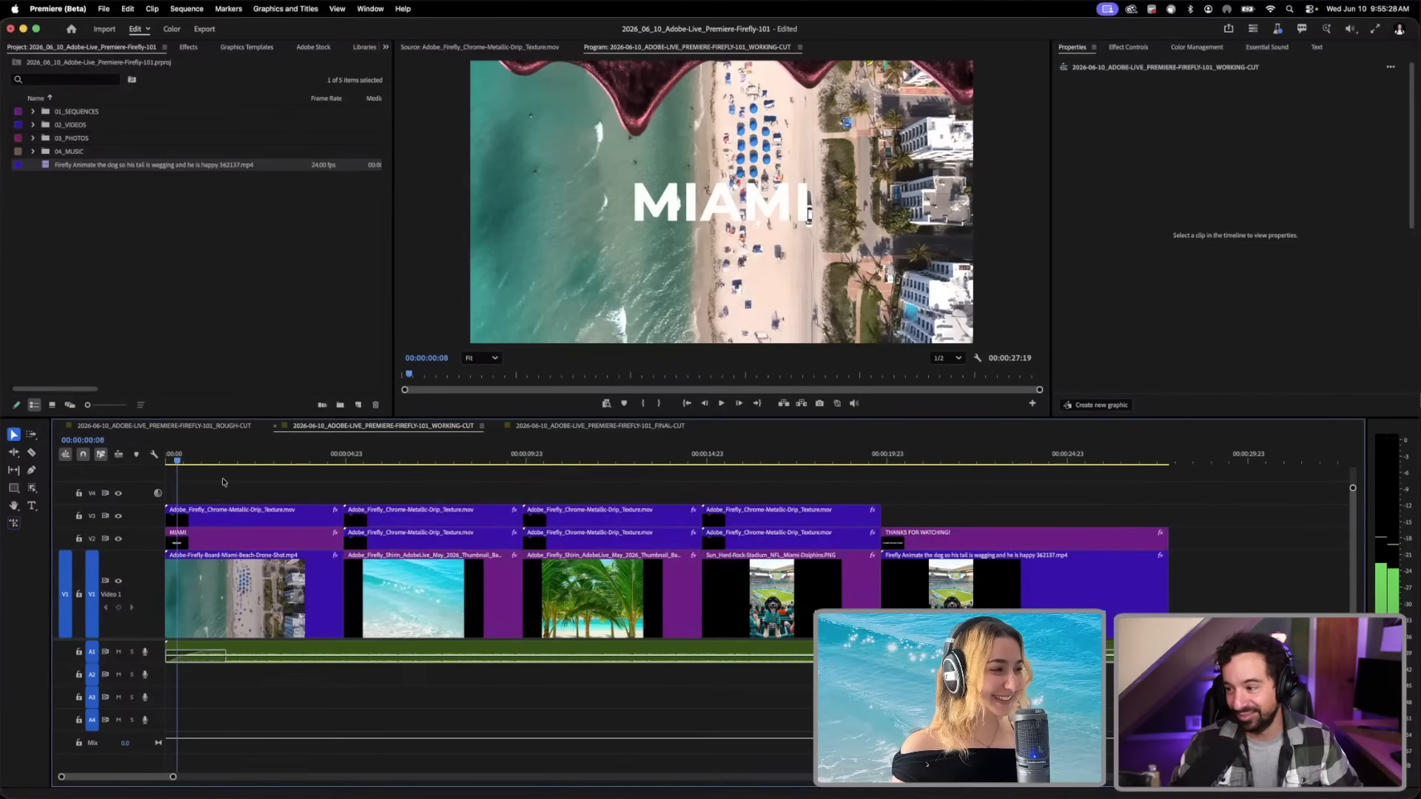